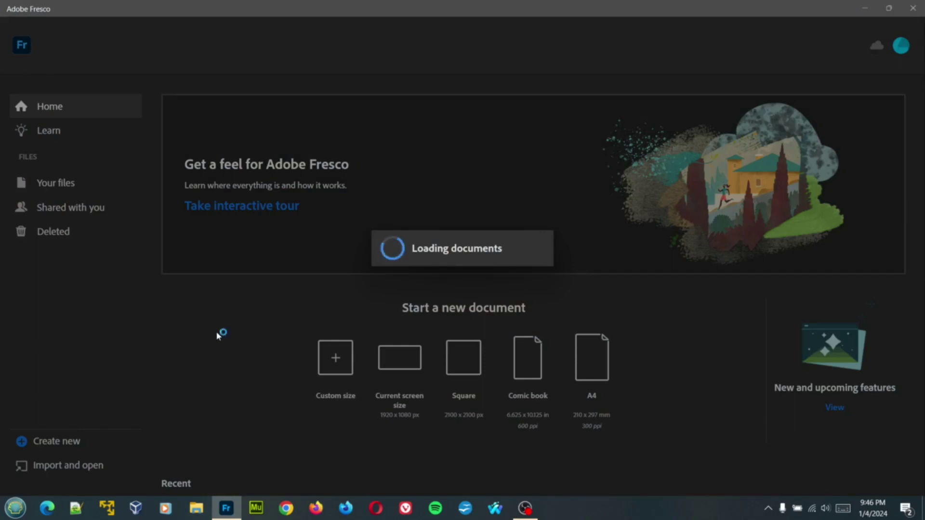
- Rename the untitled document as "Ally McBeal Dancing with the Dancing Baby"
scroll(217, 335, "down", 4)
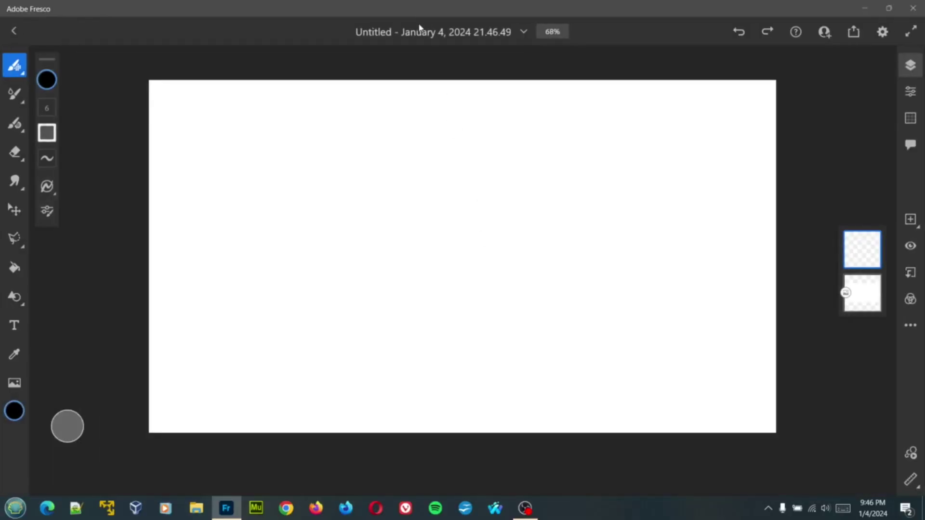
left_click(419, 30)
left_click(462, 72)
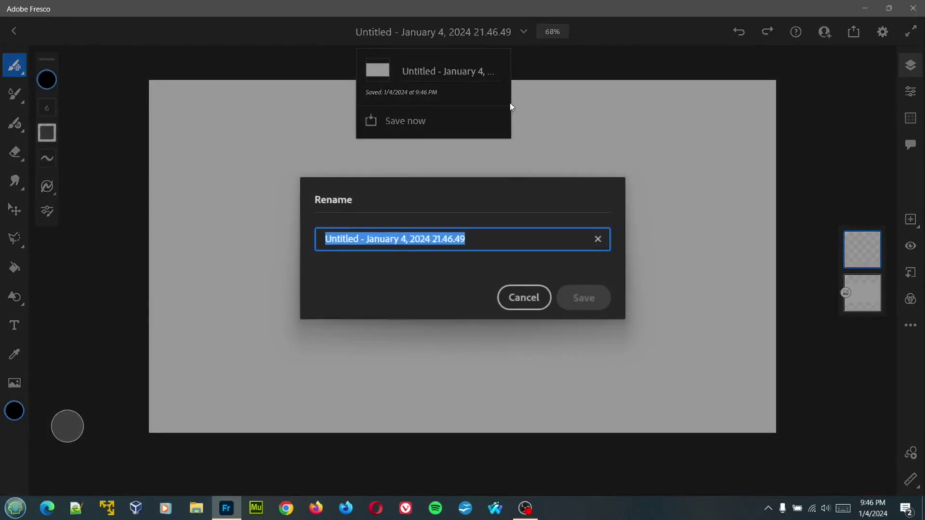
type("Ally McB")
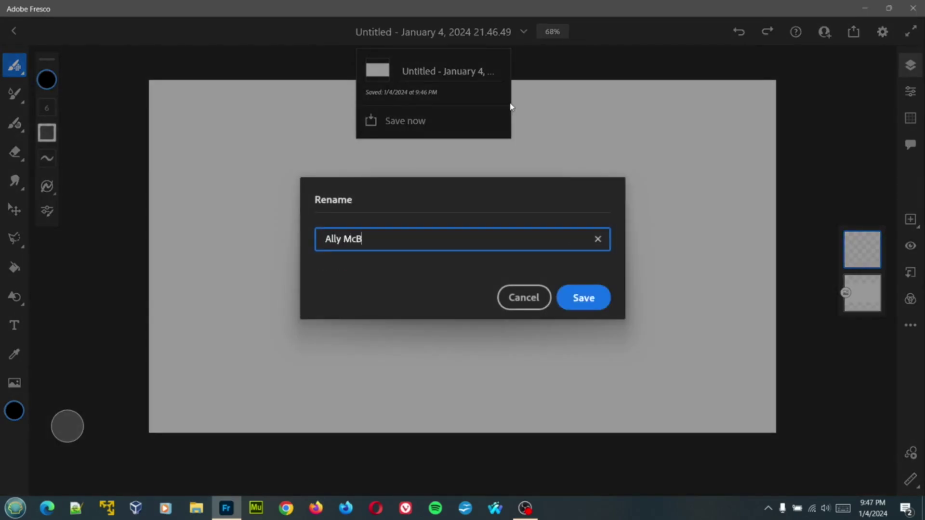
type("eal Dancing with the D")
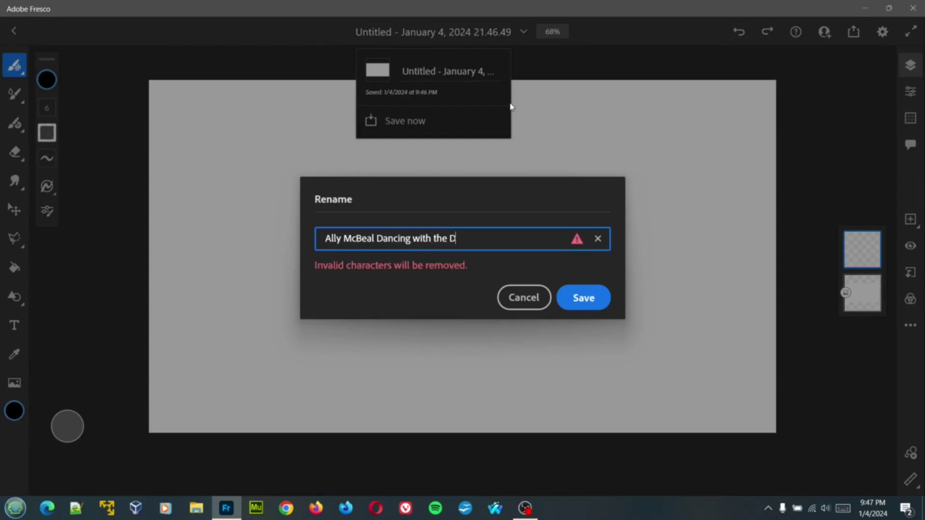
type("ancing Babby")
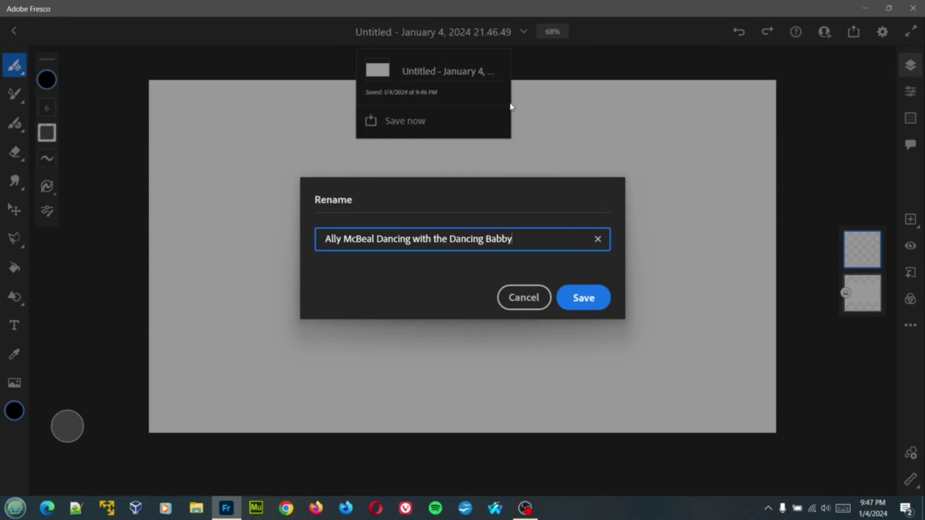
key("BackSpace")
key("BackSpace")
type("y")
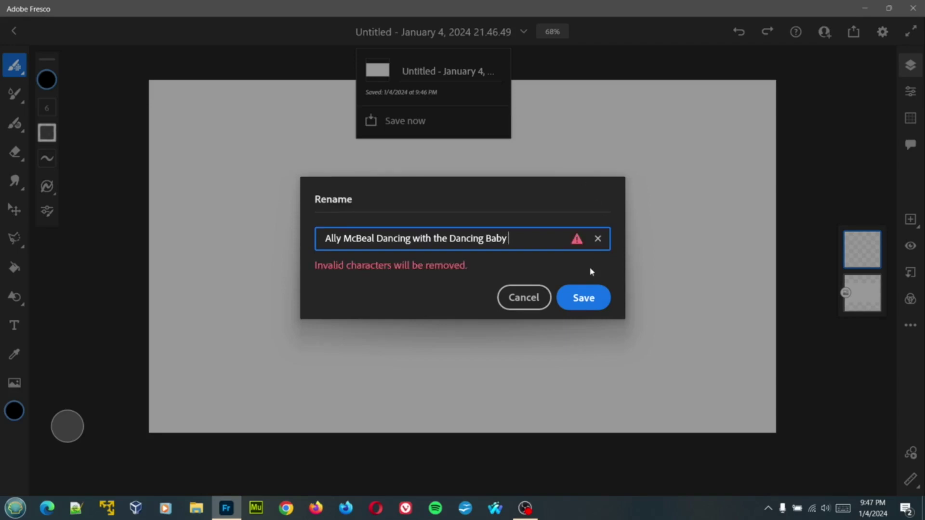
left_click(582, 300)
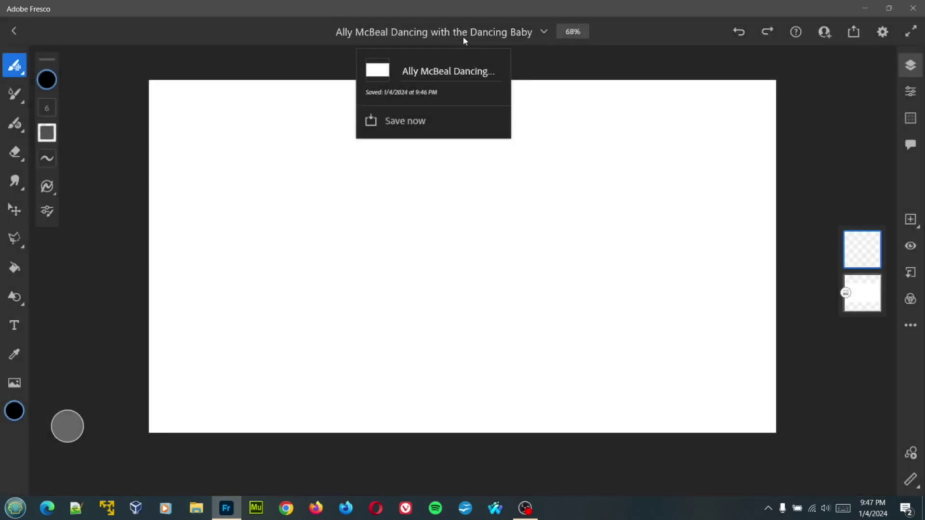
left_click(532, 50)
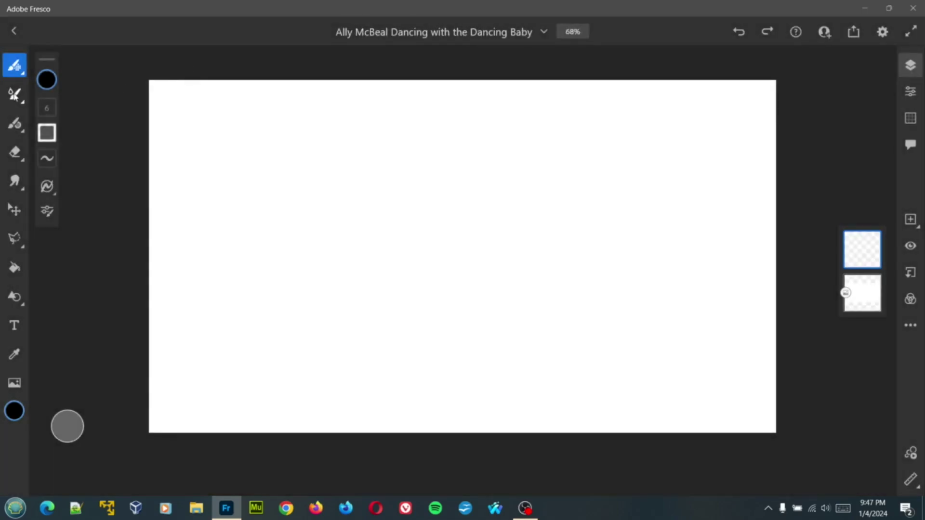
- Browse the Basic, Jitter and Outline categories of the vector brushes
left_click(15, 124)
left_click(14, 123)
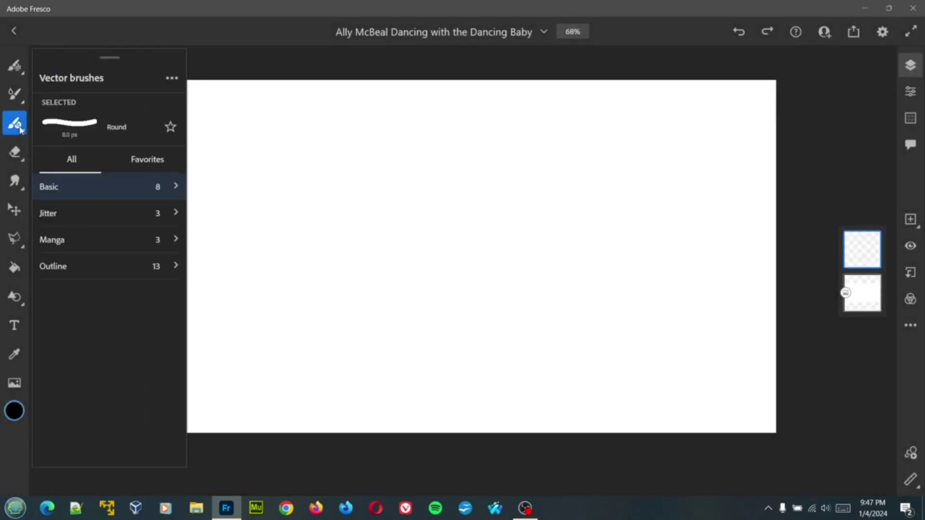
left_click(65, 193)
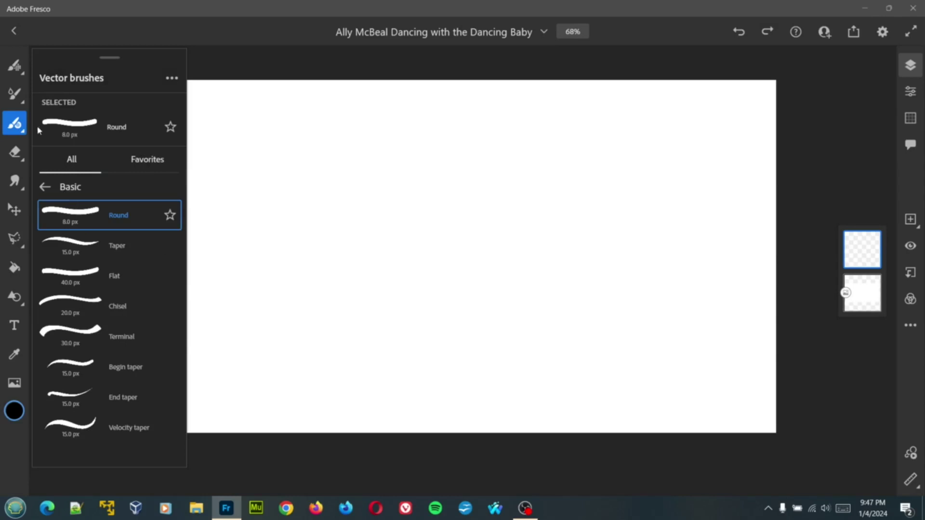
left_click(44, 191)
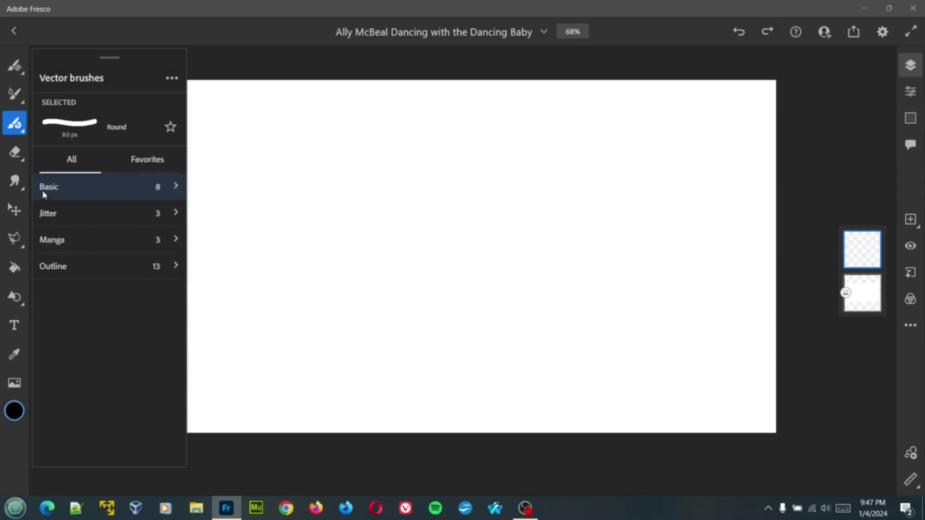
left_click(66, 219)
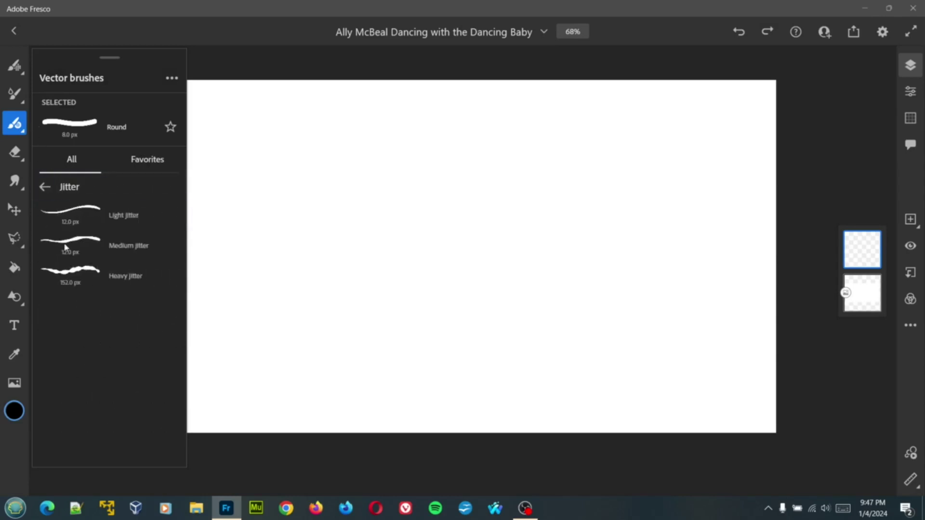
left_click(44, 187)
left_click(70, 261)
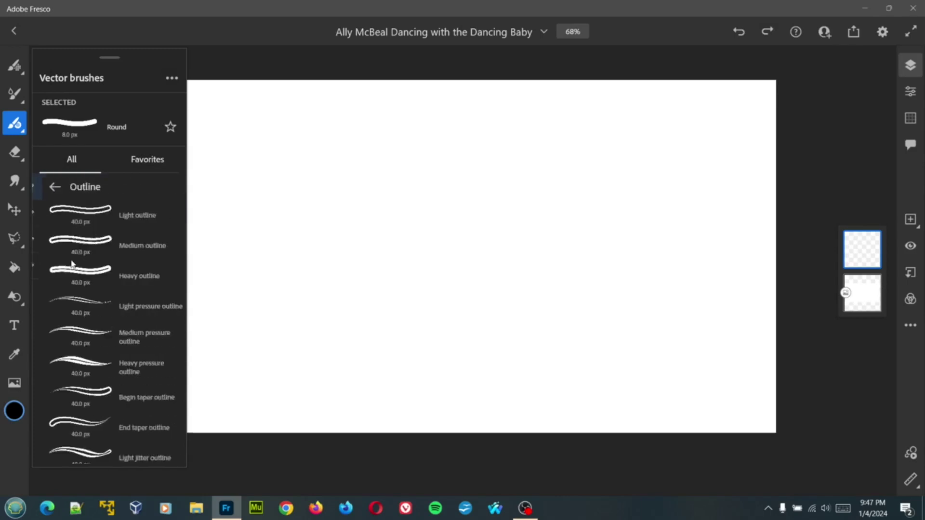
left_click(53, 187)
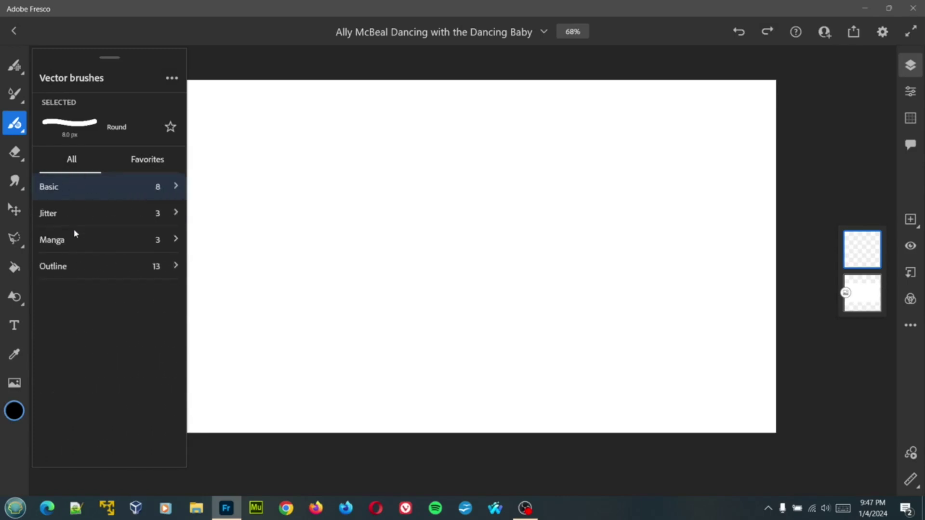
left_click(15, 126)
- Look through the Basic pixel brushes and select the Charcoal pencil from the Charcoal category
left_click(15, 66)
left_click(15, 66)
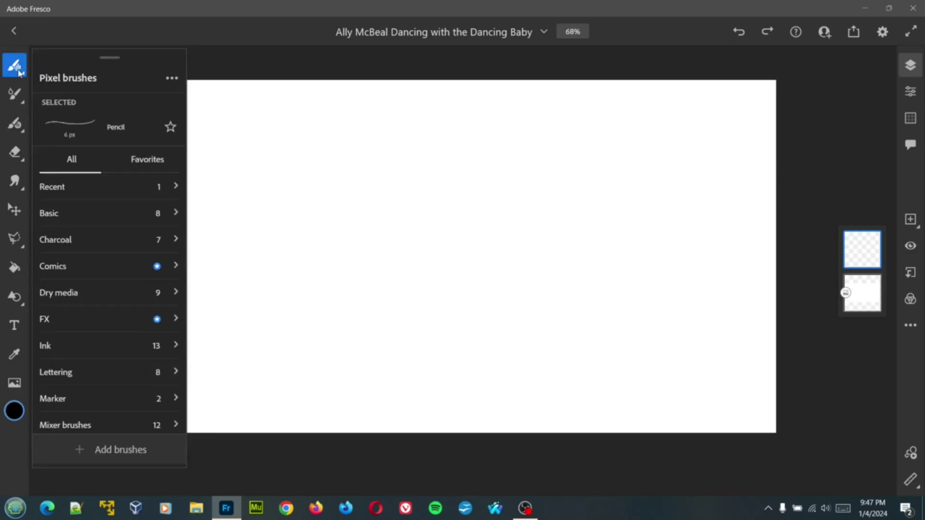
left_click(100, 212)
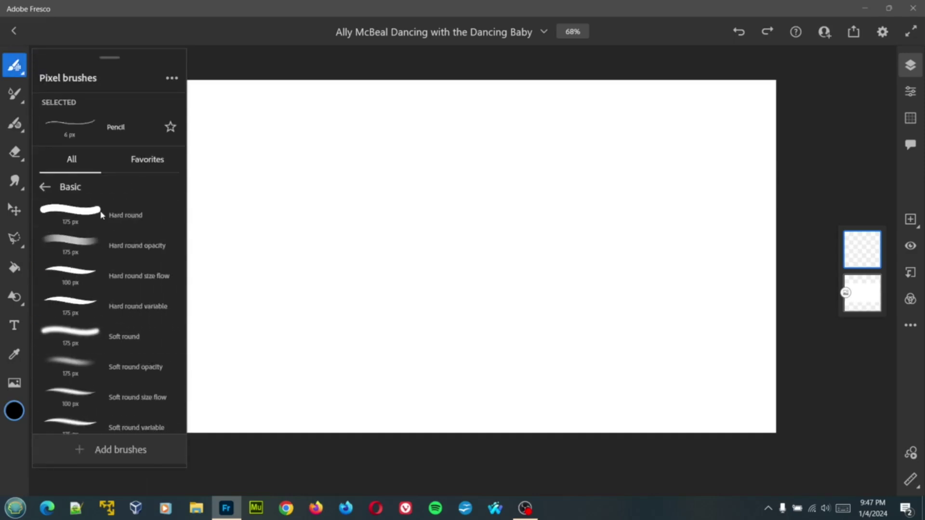
left_click(45, 185)
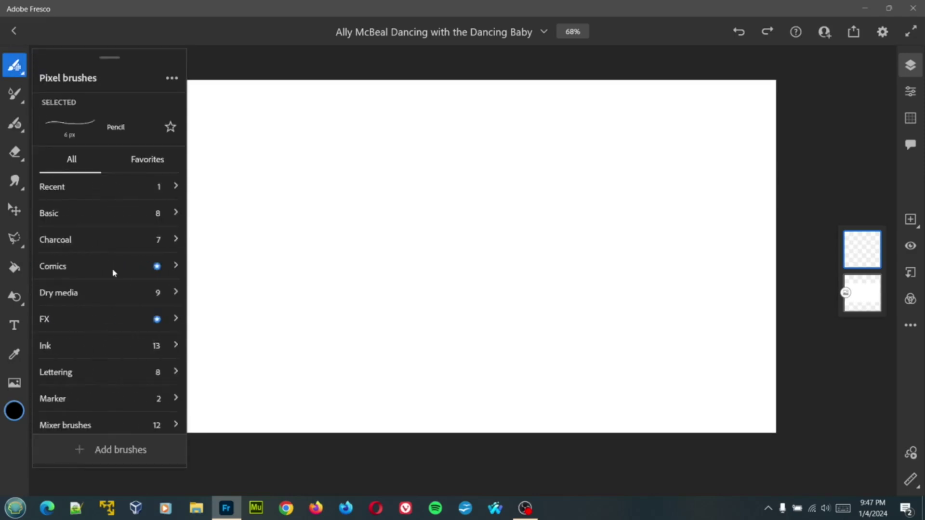
left_click(94, 240)
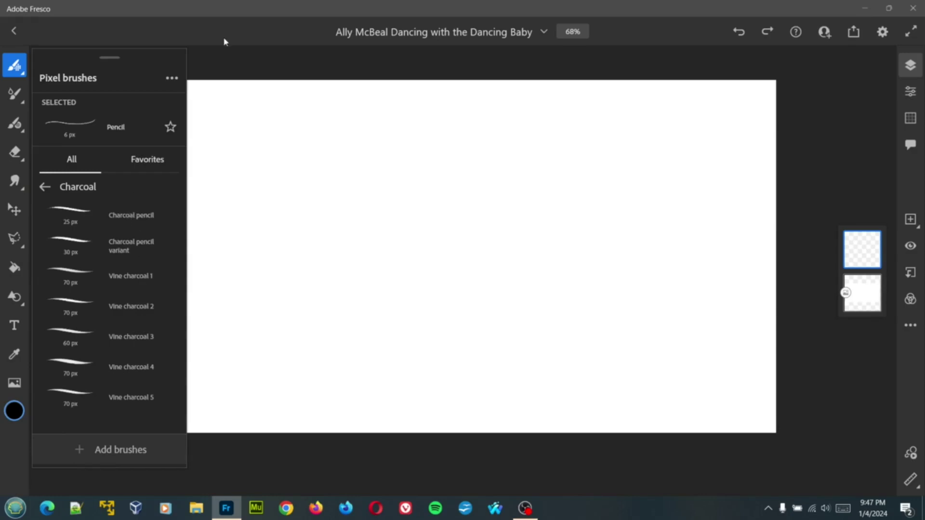
left_click(128, 217)
left_click(229, 54)
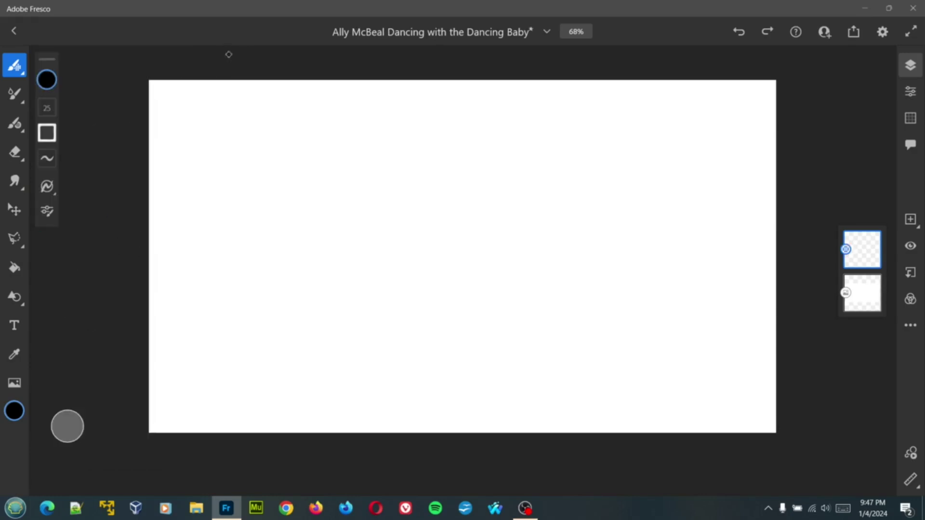
- Set the brush size to 70 and the brush colour to light orange
left_click(48, 107)
left_click_drag(71, 141, 74, 103)
left_click(48, 80)
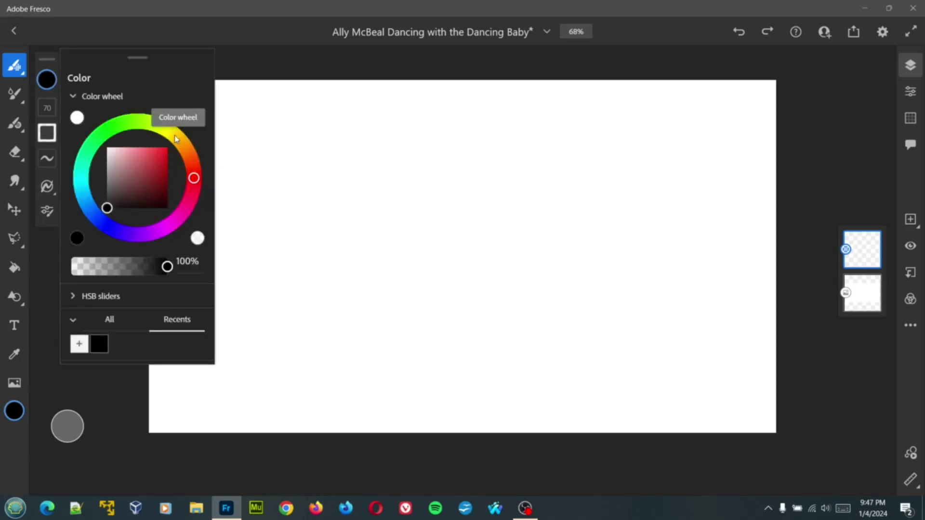
left_click_drag(189, 154, 183, 145)
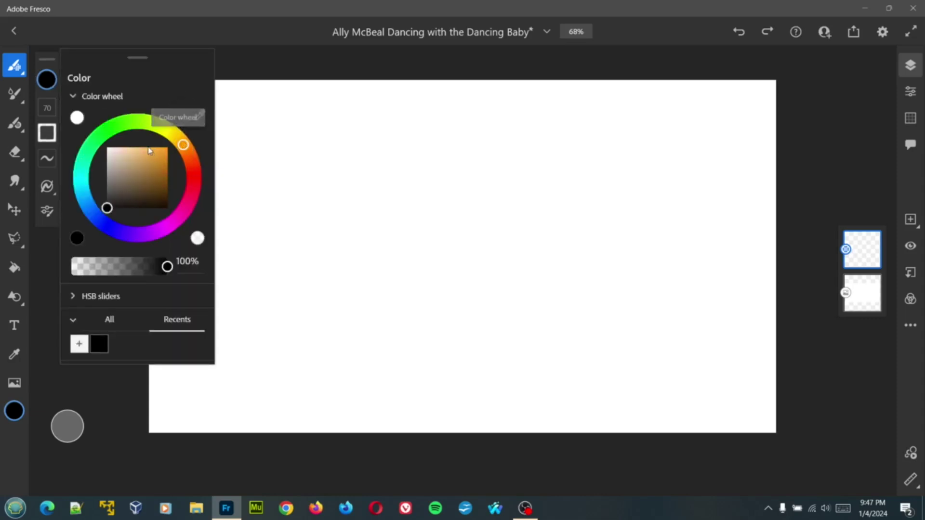
left_click(145, 147)
left_click(111, 400)
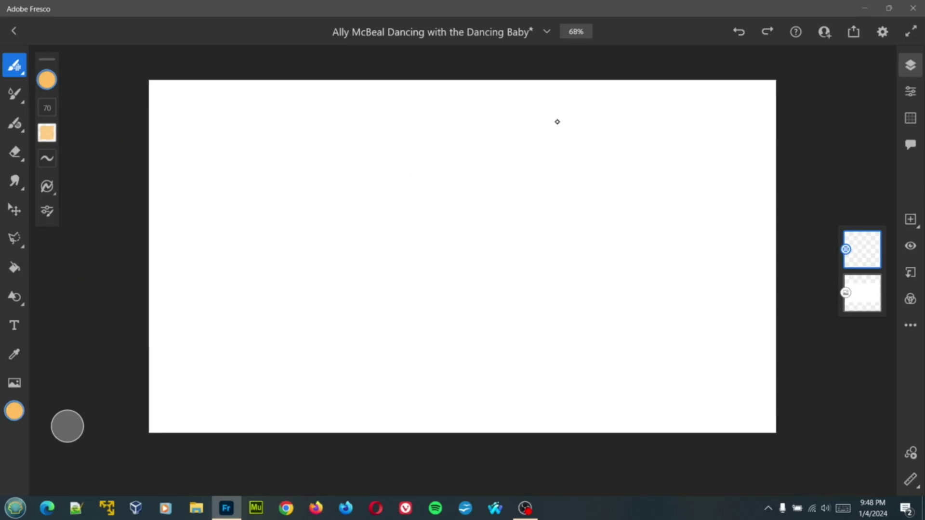
- Undo a vertical test stroke on the canvas and set the brush size to 25
left_click_drag(558, 122, 557, 305)
key("Delete")
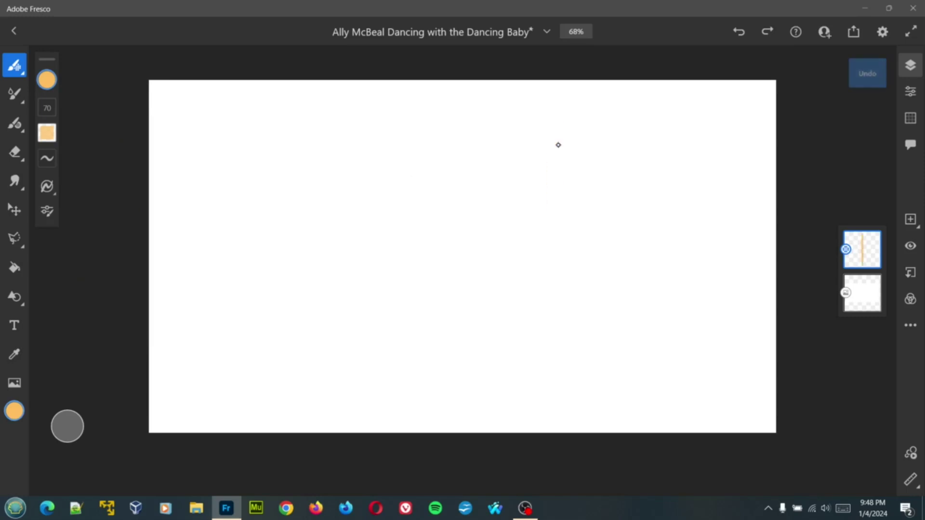
left_click(52, 108)
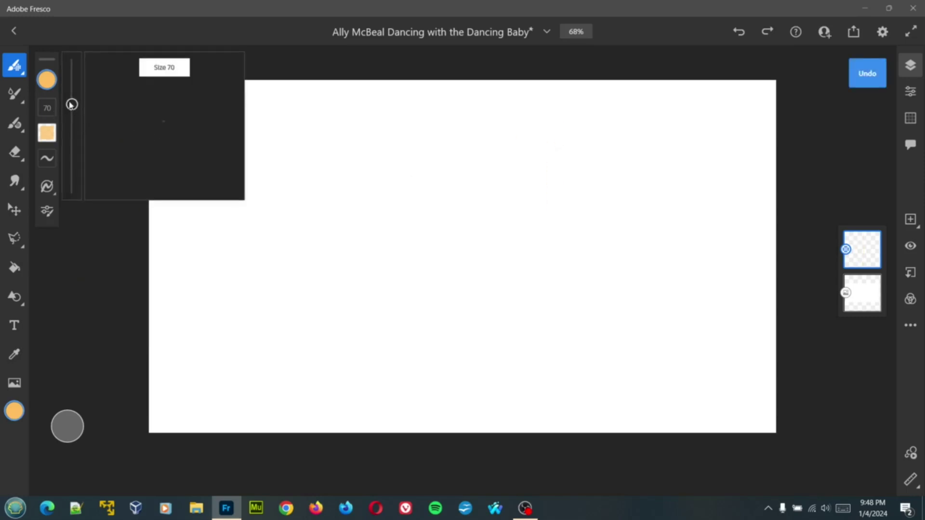
left_click_drag(72, 105, 73, 143)
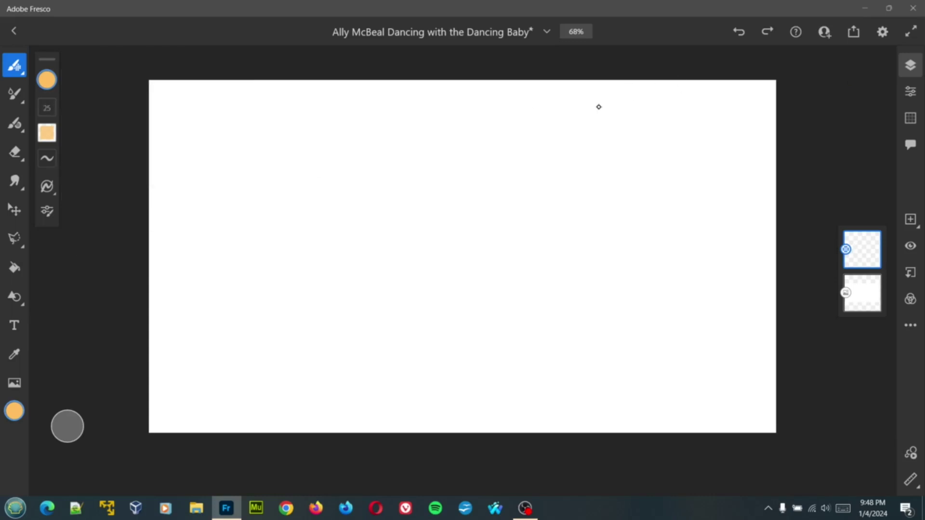
- Sketch a tall door-like outline with a top edge and two sides in the canvas's right half, extending its left side downward
left_click_drag(559, 105, 562, 289)
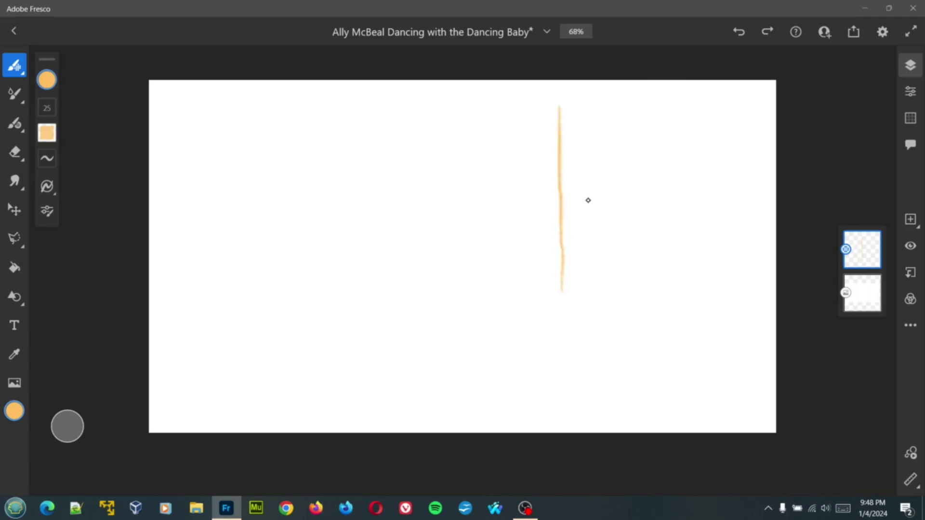
mouse_move(559, 109)
left_mouse_down()
mouse_move(670, 114)
mouse_move(666, 293)
left_mouse_up()
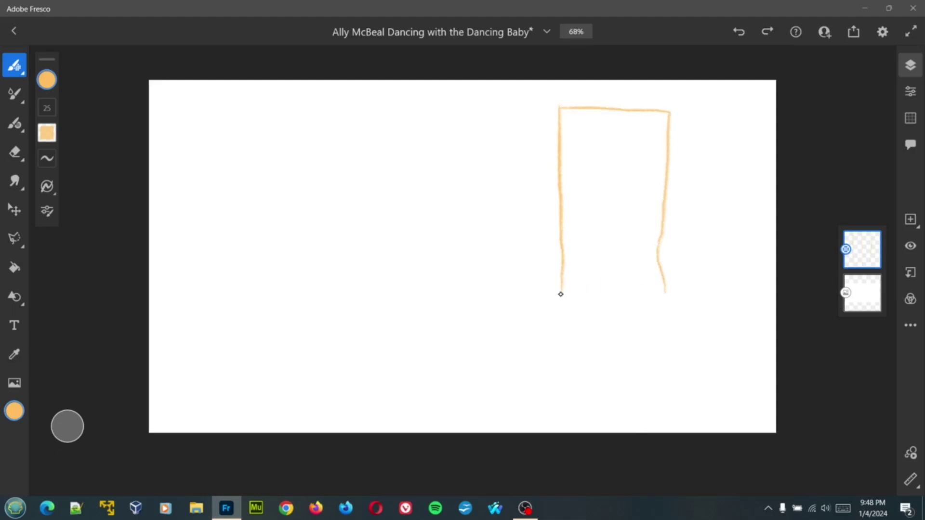
left_click_drag(562, 286, 568, 366)
key("ctrl+z")
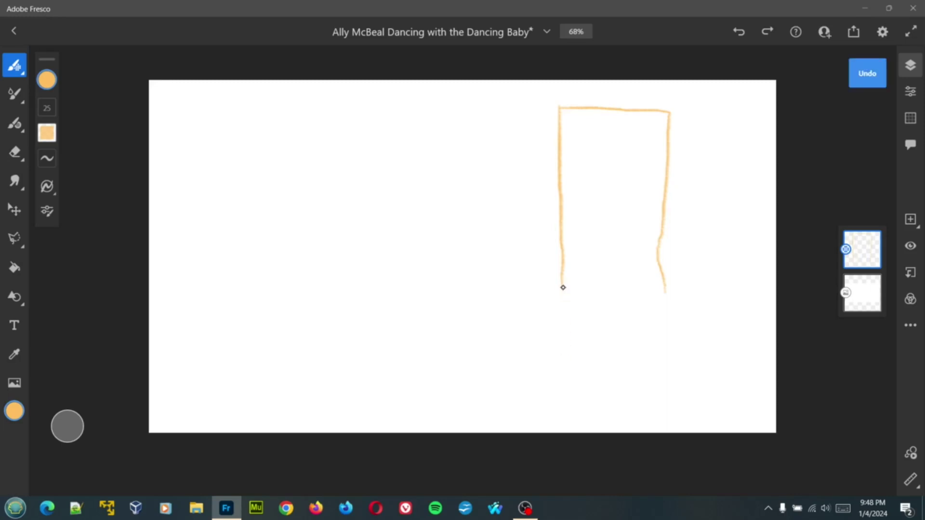
left_click_drag(563, 288, 564, 330)
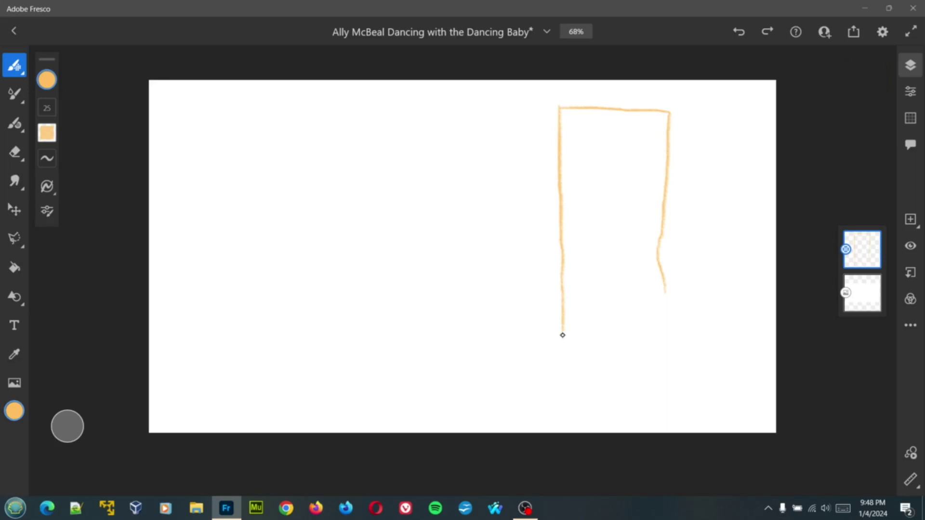
- Draw a short edge leftward from the outline's lower left end and a vertical line joining it to the canvas's top edge
left_click_drag(562, 334, 507, 329)
left_click_drag(507, 329, 500, 71)
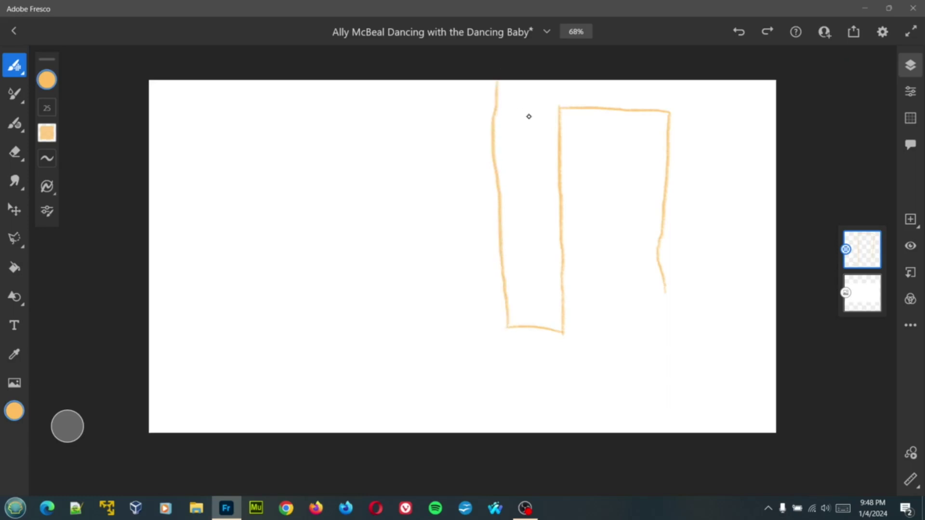
key("ctrl+z")
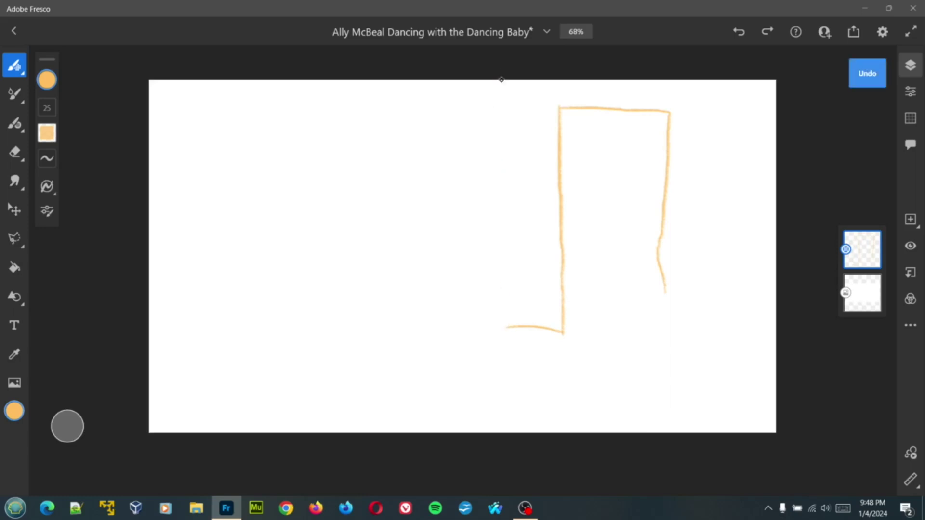
left_click_drag(507, 80, 512, 327)
key("ctrl+z")
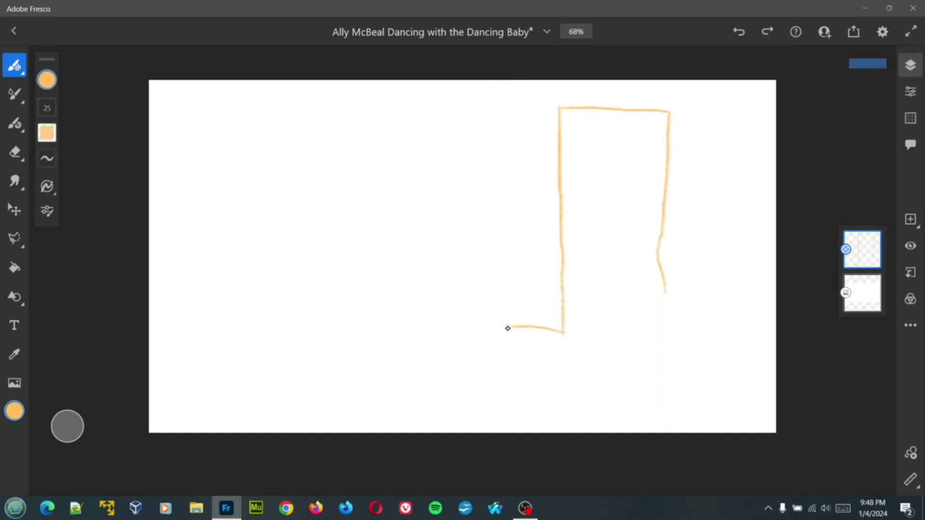
mouse_move(508, 328)
left_mouse_down()
mouse_move(490, 101)
mouse_move(504, 190)
mouse_move(505, 328)
left_mouse_up()
key("ctrl+z")
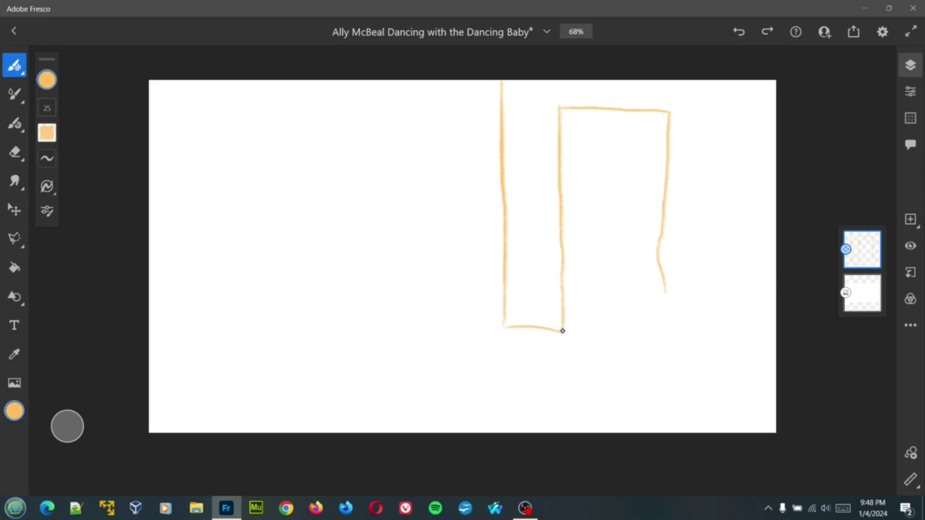
- Extend both door outline sides downward and sketch a stepped outline along the canvas's left edge with a short base line
left_click_drag(563, 331, 563, 365)
left_click_drag(195, 364, 249, 363)
mouse_move(194, 364)
left_mouse_down()
mouse_move(186, 163)
mouse_move(149, 170)
left_mouse_up()
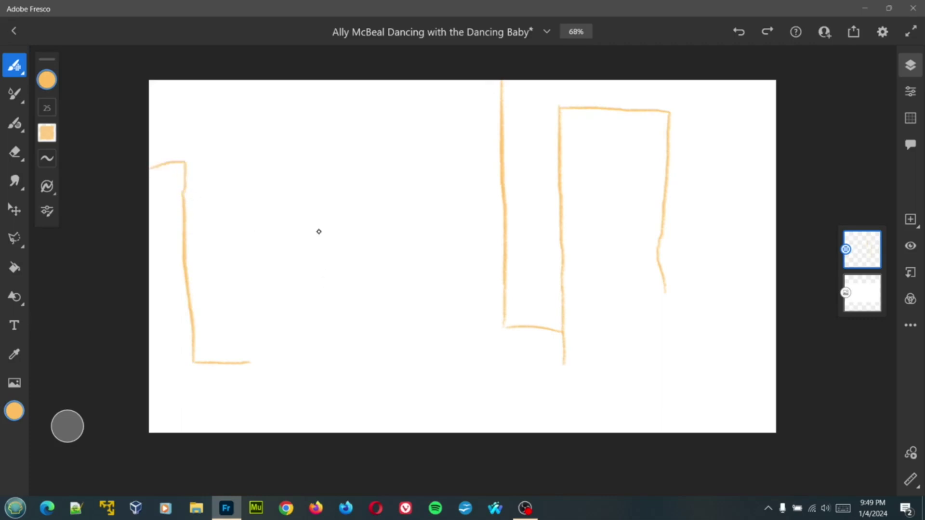
left_click_drag(665, 287, 666, 345)
- Undo all the orange outline strokes until the canvas is blank
key("ctrl+z")
key("ctrl+z")
key("ctrl+z")
key("ctrl+z")
key("ctrl+z")
key("ctrl+z")
key("ctrl+z")
key("ctrl+z")
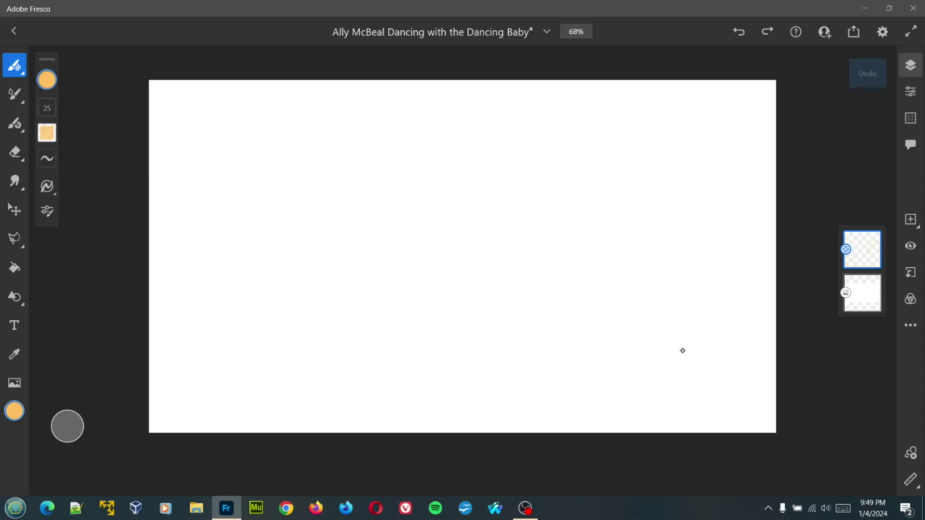
- Change the brush color to a paler, less saturated orange
key("ctrl+z")
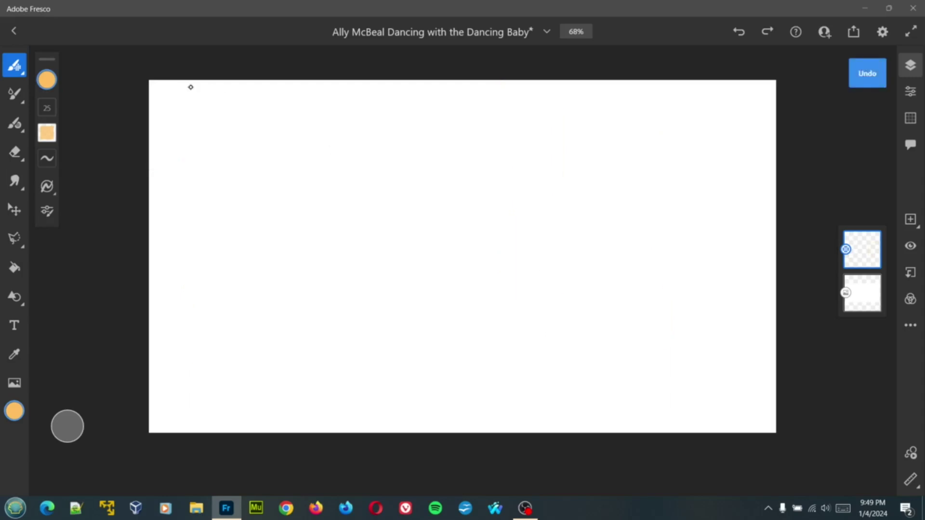
left_click(47, 80)
left_click_drag(138, 153, 124, 146)
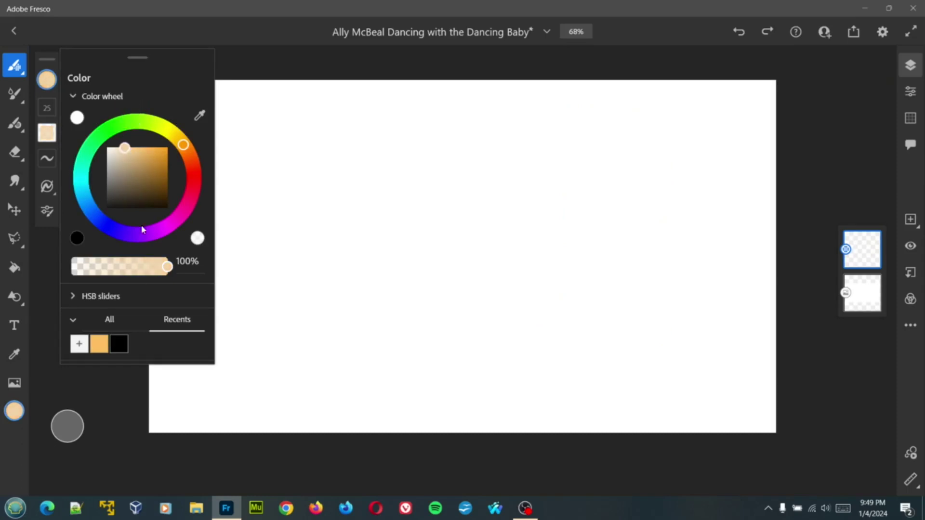
left_click(116, 401)
- Reduce the brush size to 11
left_click(48, 109)
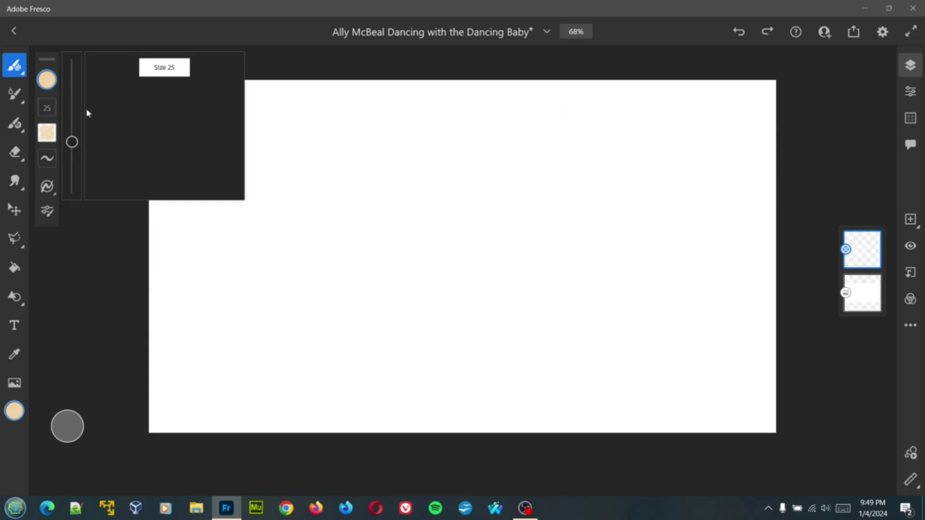
left_click(48, 110)
left_click(50, 112)
left_click(50, 112)
left_click(50, 111)
left_click(50, 111)
left_click(50, 111)
left_click_drag(72, 142, 72, 155)
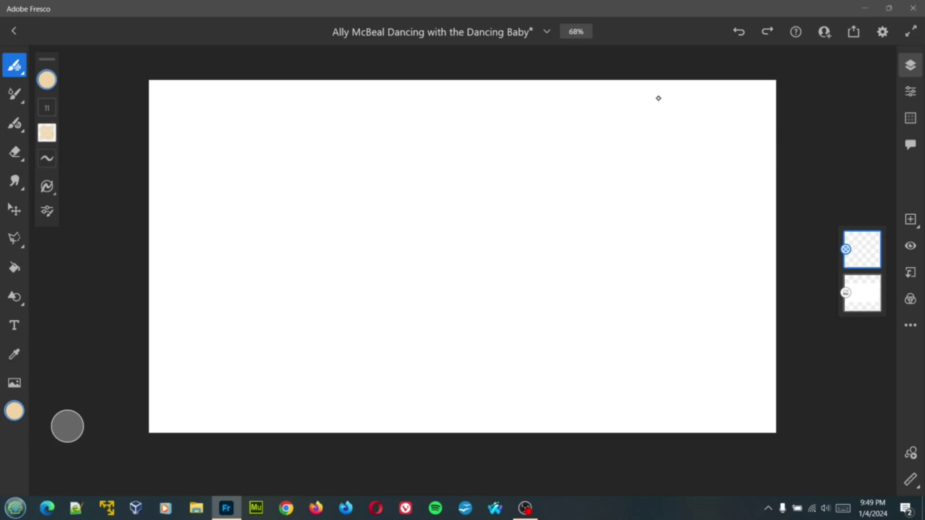
left_click_drag(601, 104, 775, 98)
left_click_drag(549, 208, 484, 205)
left_click_drag(611, 116, 610, 252)
key("ctrl+z")
key("ctrl+z")
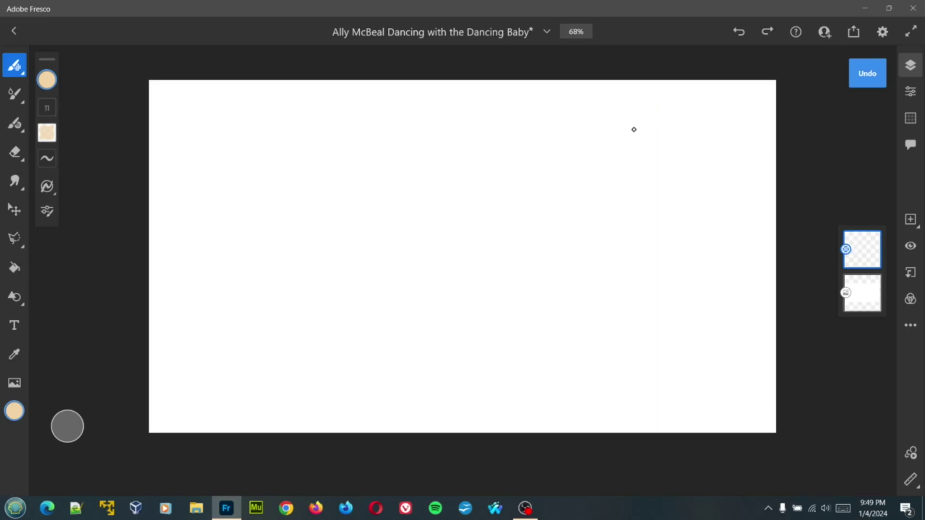
- Sketch a tall door outline in the canvas's right half, with a short edge leftward from its base and a vertical line up from that edge
left_click_drag(636, 119, 628, 294)
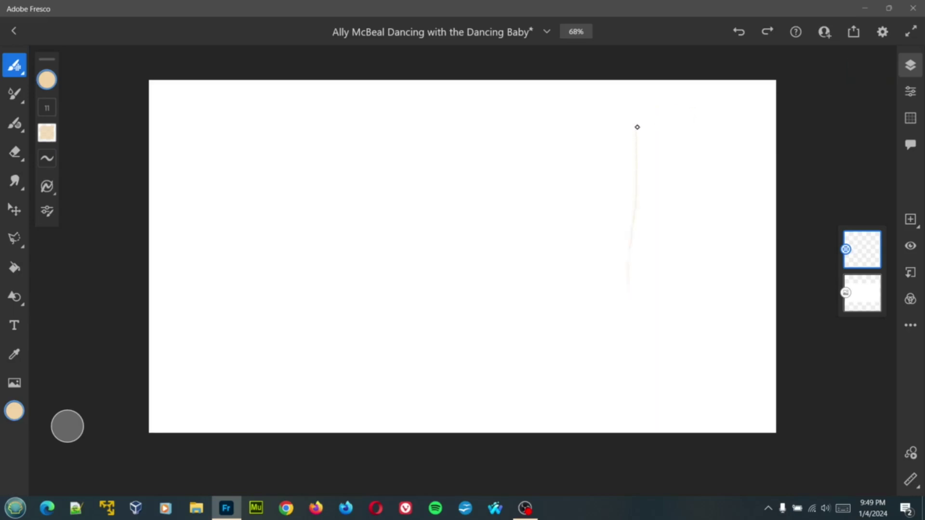
mouse_move(686, 120)
left_mouse_down()
mouse_move(707, 124)
mouse_move(695, 284)
left_mouse_up()
left_click_drag(629, 294, 632, 409)
left_click_drag(575, 317, 550, 126)
key("ctrl+z")
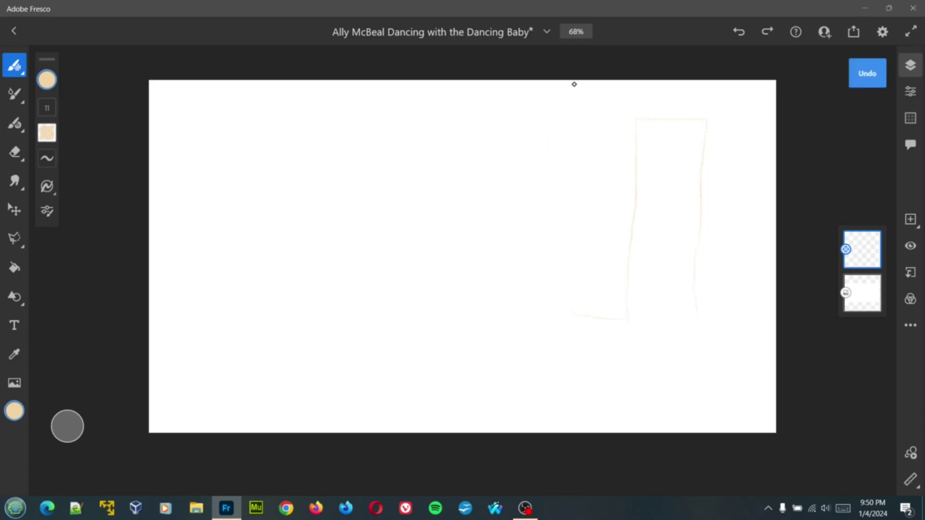
left_click_drag(576, 78, 577, 280)
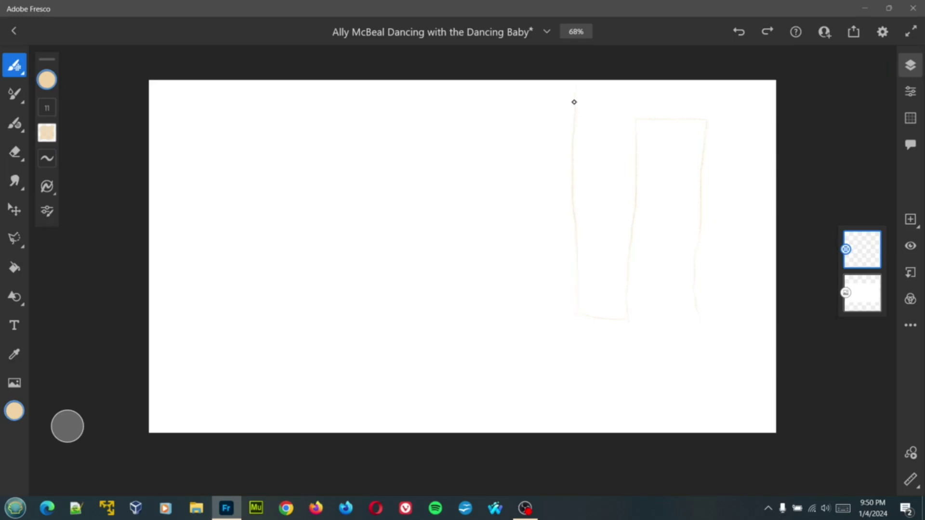
mouse_move(573, 102)
left_mouse_down()
mouse_move(770, 152)
mouse_move(801, 149)
left_mouse_up()
key("ctrl+z")
key("ctrl+z")
key("ctrl+z")
- Sketch a second door outline left of the canvas's center and link it by a base line to a stepped outline at the left edge
left_click_drag(317, 216, 314, 289)
left_click_drag(182, 380, 157, 241)
key("ctrl+z")
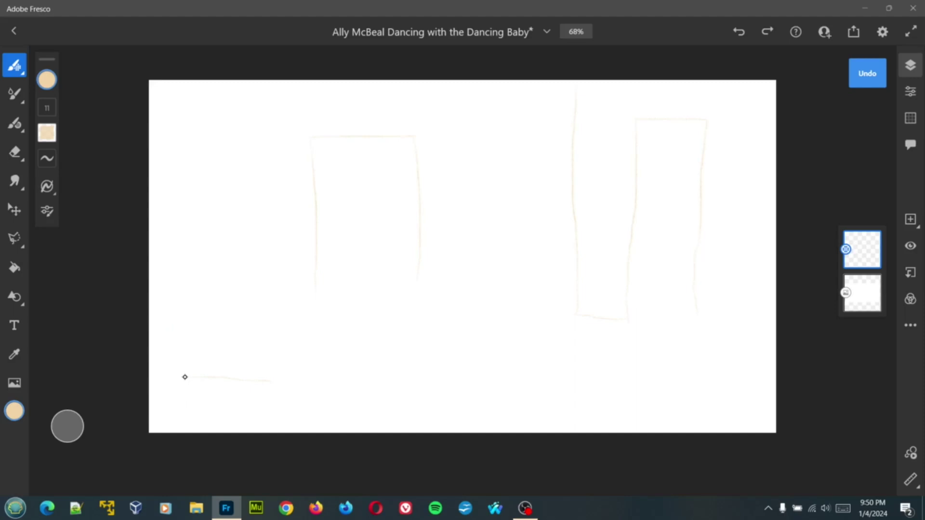
left_click_drag(185, 369, 179, 234)
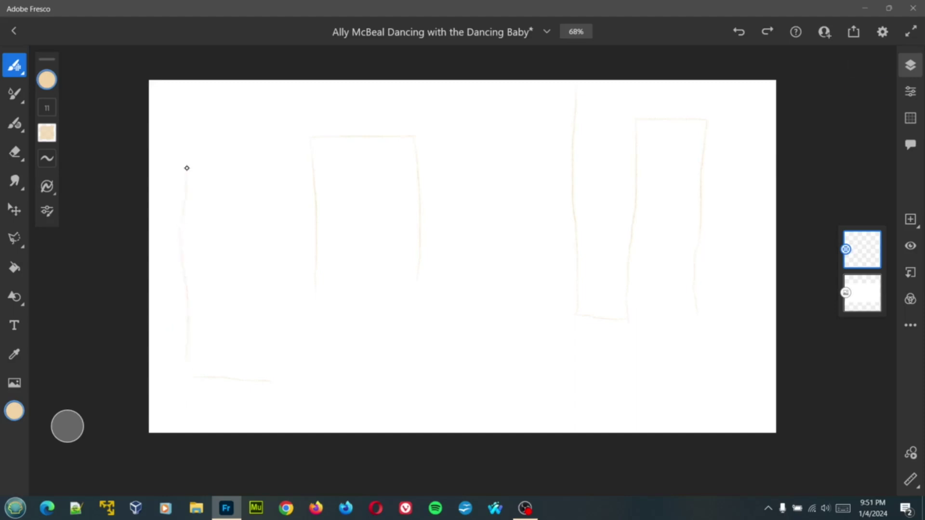
key("ctrl+z")
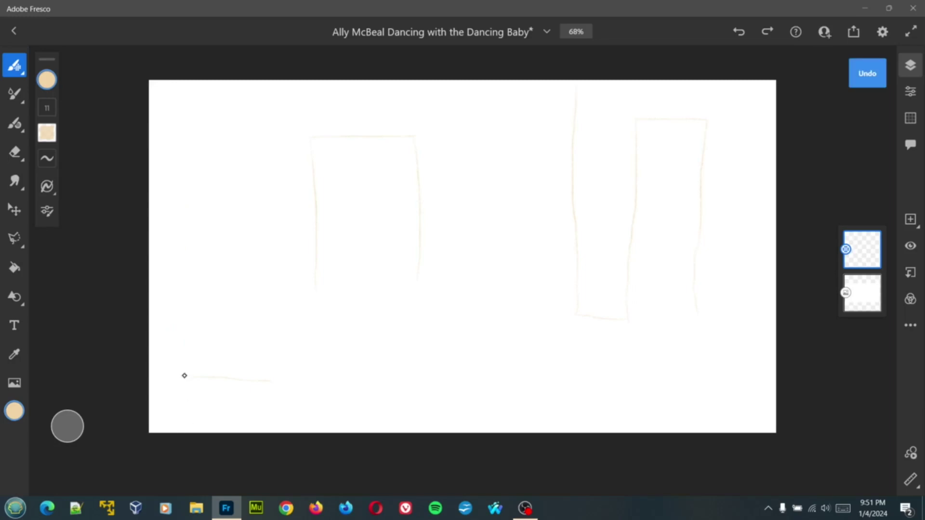
left_click_drag(179, 283, 186, 161)
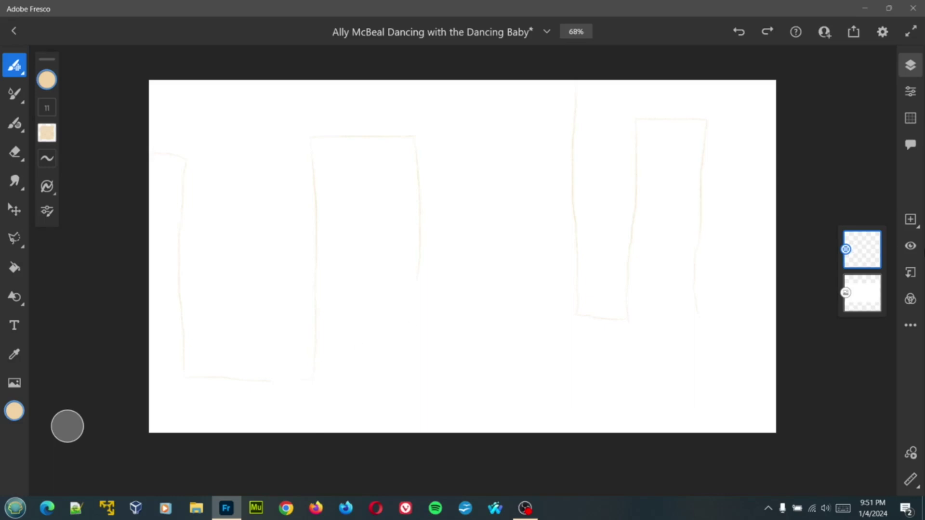
- Add a new layer above the sketch and set the brush color to black
right_click(867, 254)
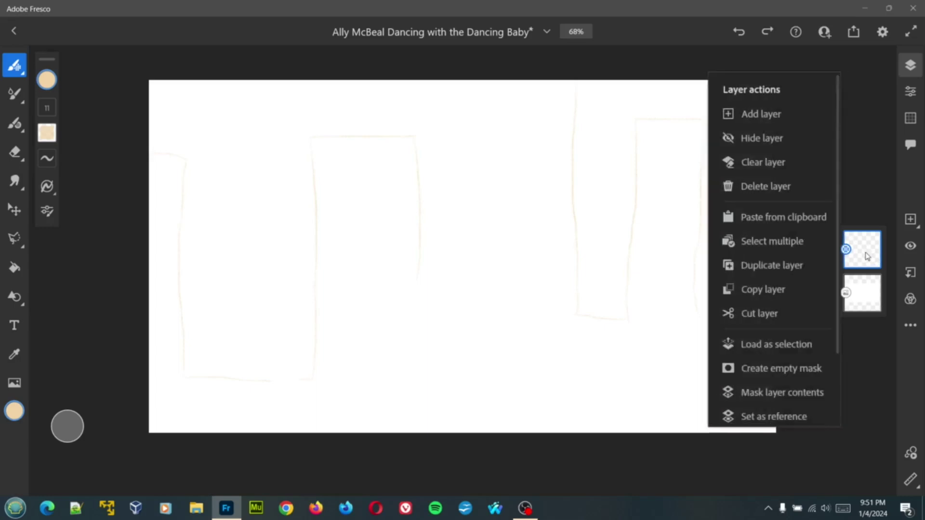
left_click(740, 117)
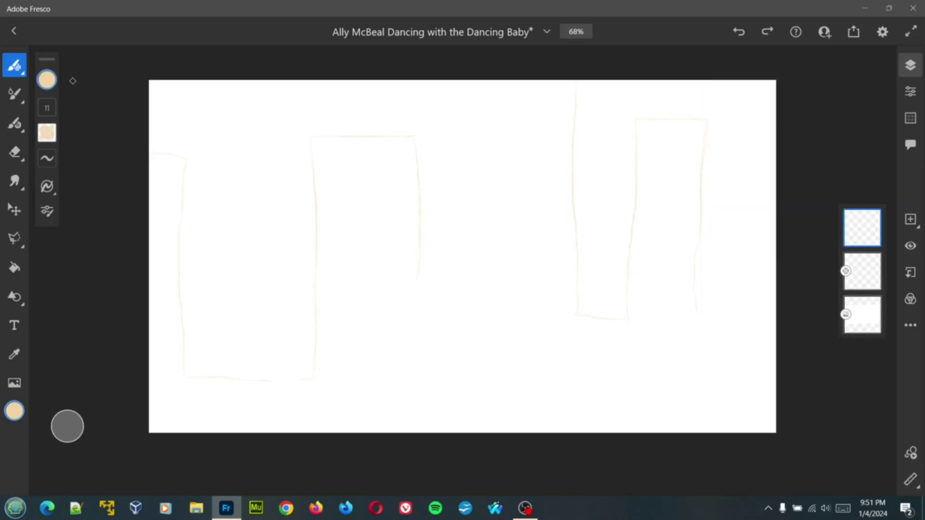
left_click(47, 79)
left_click(160, 198)
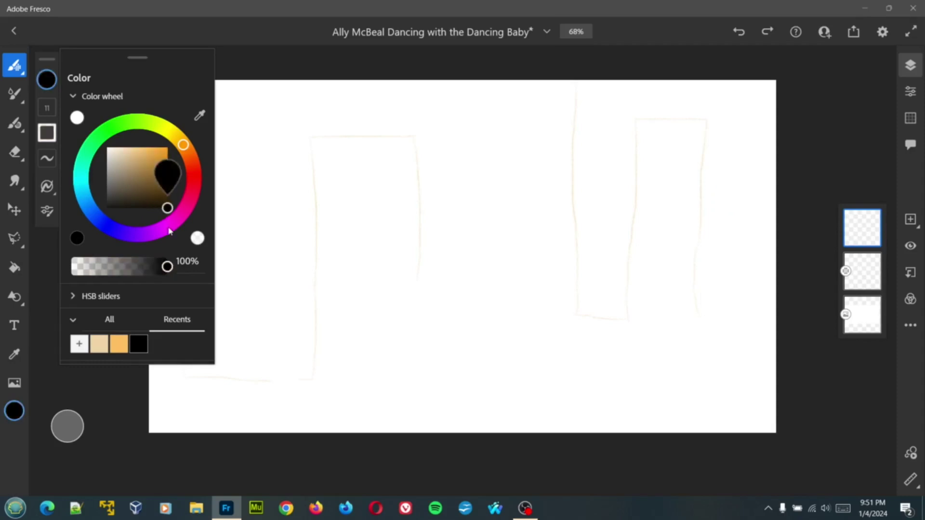
left_click(117, 399)
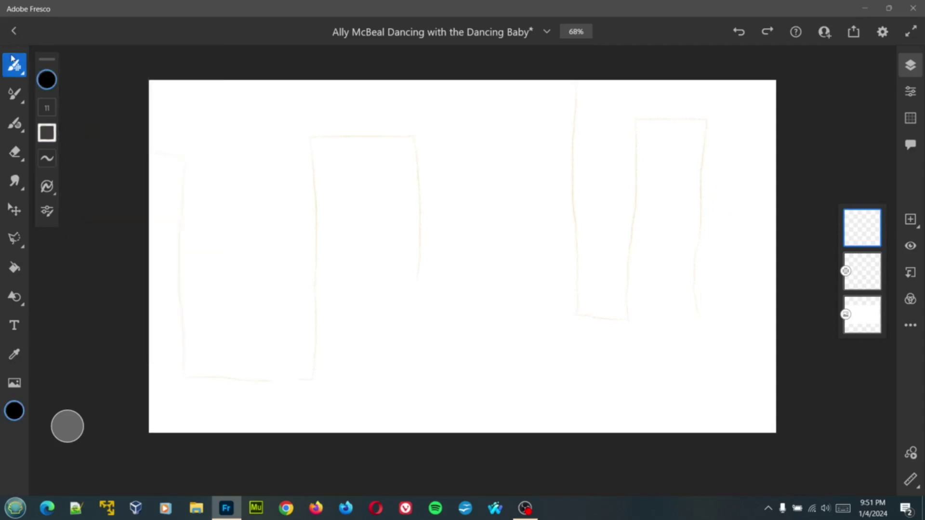
- Set the brush size to 67 and trace the left-center door outline as a closed rectangle
left_click(51, 114)
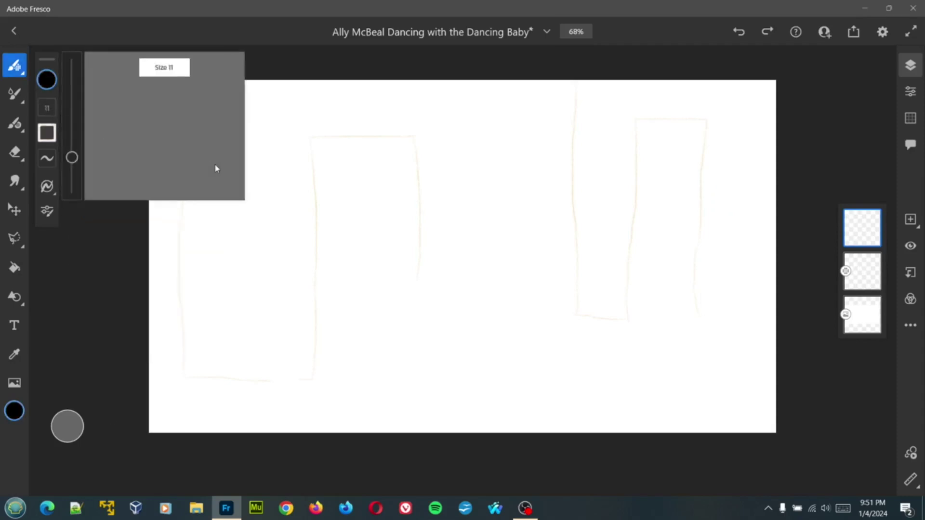
mouse_move(72, 160)
left_mouse_down()
mouse_move(77, 89)
mouse_move(74, 104)
left_mouse_up()
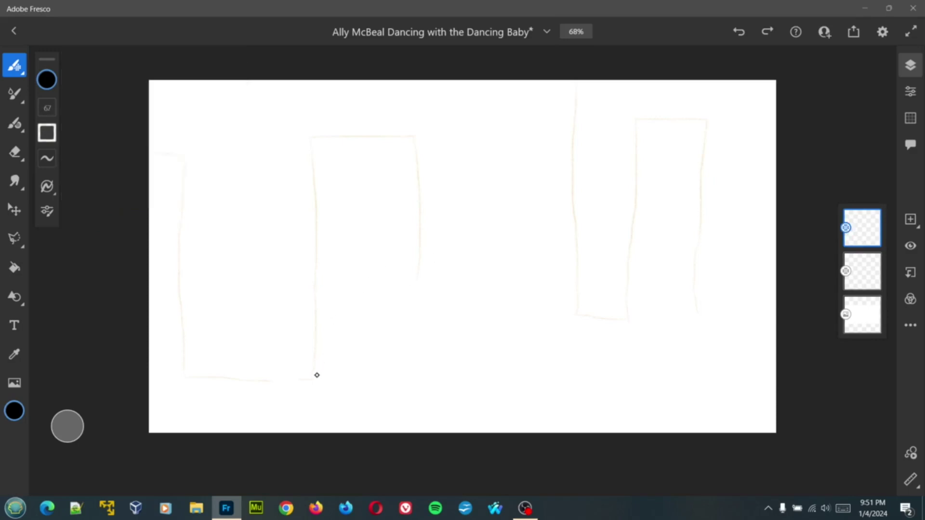
left_click_drag(317, 375, 414, 366)
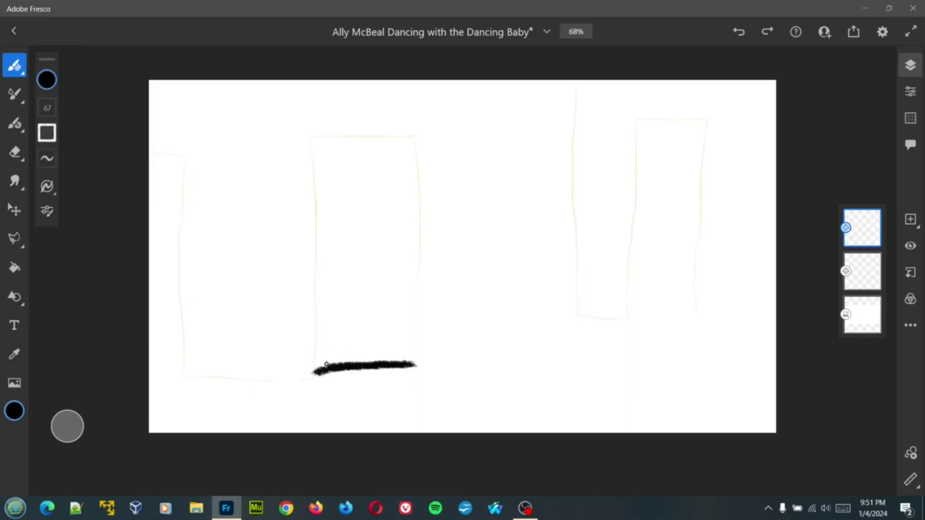
left_click_drag(315, 370, 319, 227)
mouse_move(317, 173)
left_mouse_down()
mouse_move(315, 139)
mouse_move(317, 149)
mouse_move(315, 139)
mouse_move(349, 137)
mouse_move(421, 143)
mouse_move(322, 147)
mouse_move(375, 138)
mouse_move(402, 138)
mouse_move(342, 144)
mouse_move(422, 146)
mouse_move(407, 148)
mouse_move(411, 139)
mouse_move(407, 357)
left_mouse_up()
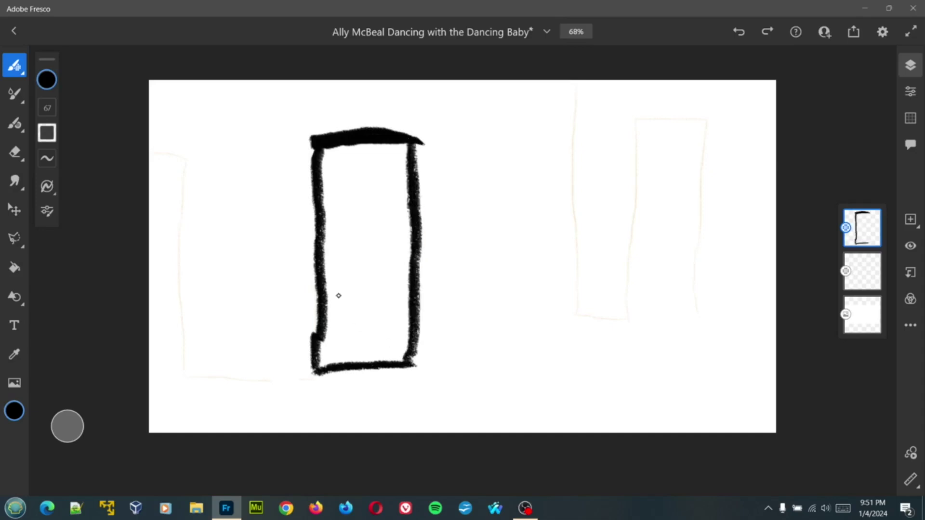
- Thicken the black door frame inward along its top, right side, base and upper left side
mouse_move(324, 169)
left_mouse_down()
mouse_move(414, 163)
mouse_move(322, 159)
mouse_move(390, 158)
mouse_move(367, 144)
mouse_move(326, 148)
mouse_move(396, 153)
mouse_move(325, 160)
left_mouse_up()
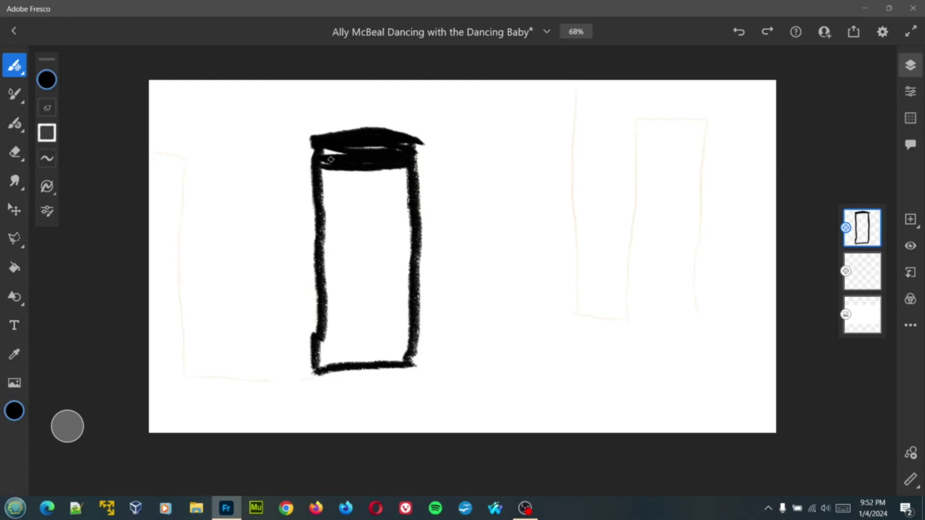
mouse_move(325, 161)
left_mouse_down()
mouse_move(409, 144)
mouse_move(386, 157)
mouse_move(377, 308)
mouse_move(379, 361)
mouse_move(405, 358)
mouse_move(383, 362)
mouse_move(389, 179)
mouse_move(401, 154)
mouse_move(407, 249)
mouse_move(398, 165)
mouse_move(400, 363)
mouse_move(377, 289)
mouse_move(381, 358)
mouse_move(395, 356)
mouse_move(406, 317)
mouse_move(408, 247)
mouse_move(403, 351)
mouse_move(382, 358)
mouse_move(414, 362)
left_mouse_up()
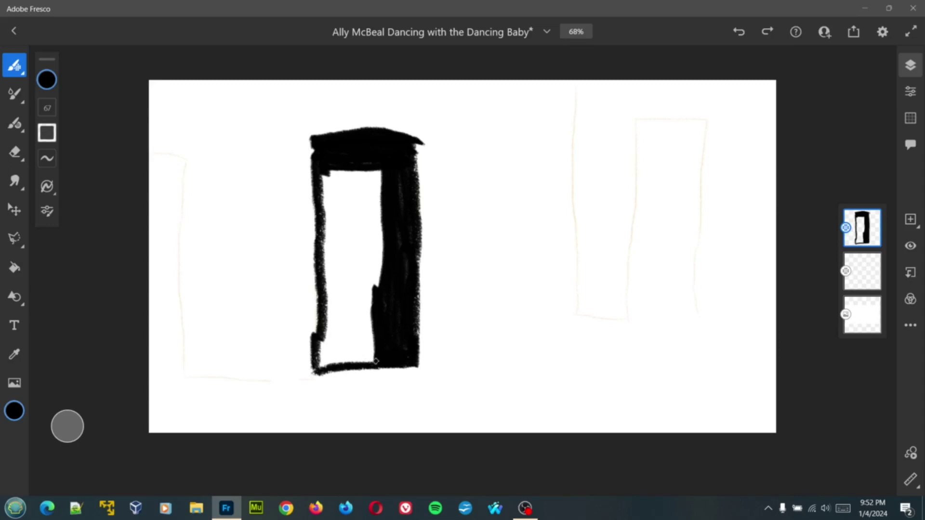
mouse_move(376, 361)
left_mouse_down()
mouse_move(317, 364)
mouse_move(374, 358)
mouse_move(320, 364)
mouse_move(321, 338)
mouse_move(318, 367)
left_mouse_up()
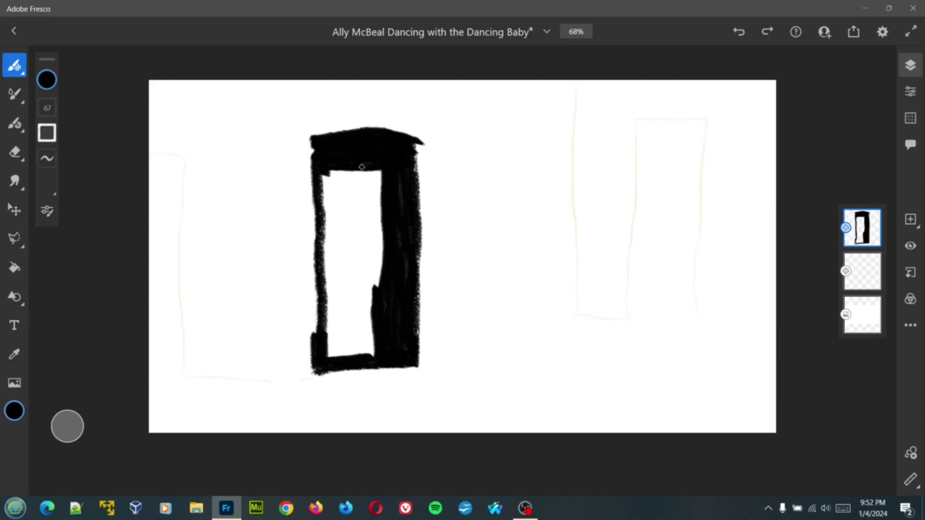
mouse_move(326, 175)
left_mouse_down()
mouse_move(323, 224)
mouse_move(325, 203)
mouse_move(366, 177)
mouse_move(385, 178)
mouse_move(332, 174)
mouse_move(388, 176)
mouse_move(377, 170)
left_mouse_up()
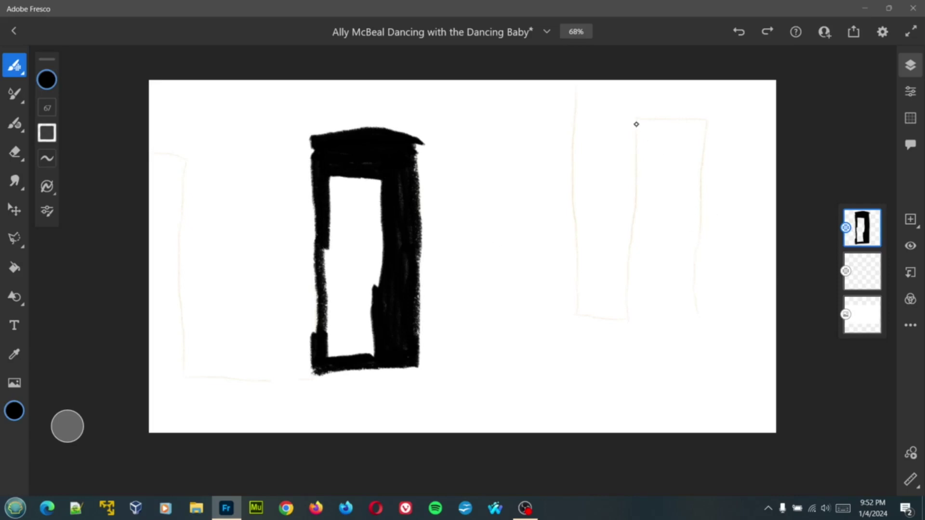
- Try the Darken, Multiply, Darker color and Color burn blend modes on the door layer, returning it to Normal
left_click(910, 91)
left_click(843, 153)
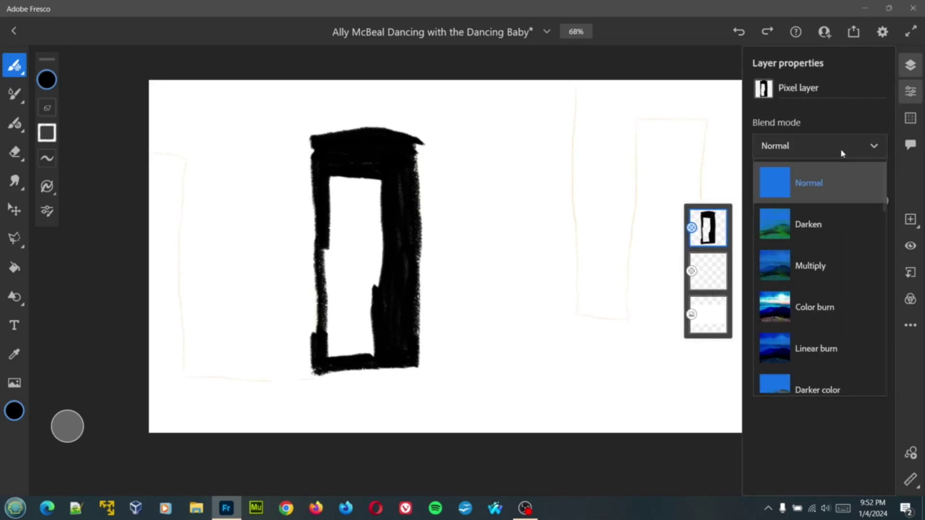
left_click(823, 235)
left_click(820, 185)
left_click(807, 267)
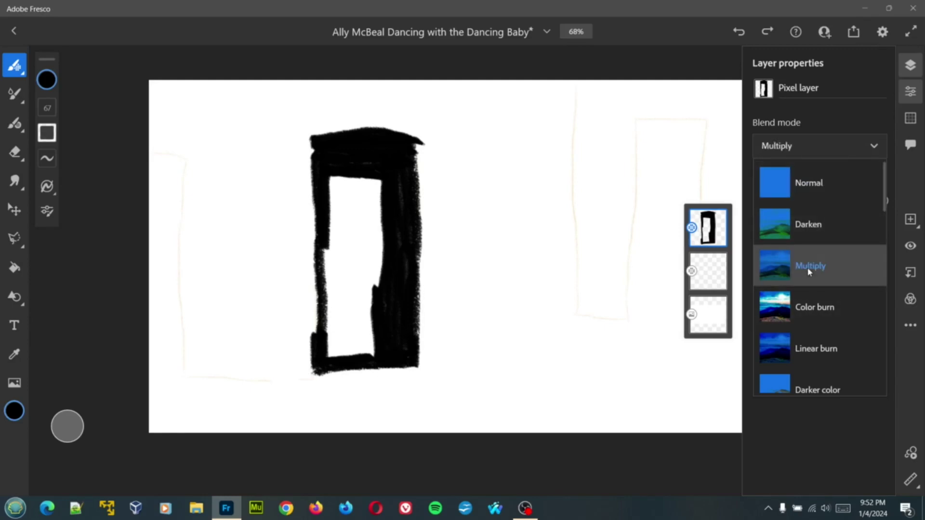
left_click(806, 389)
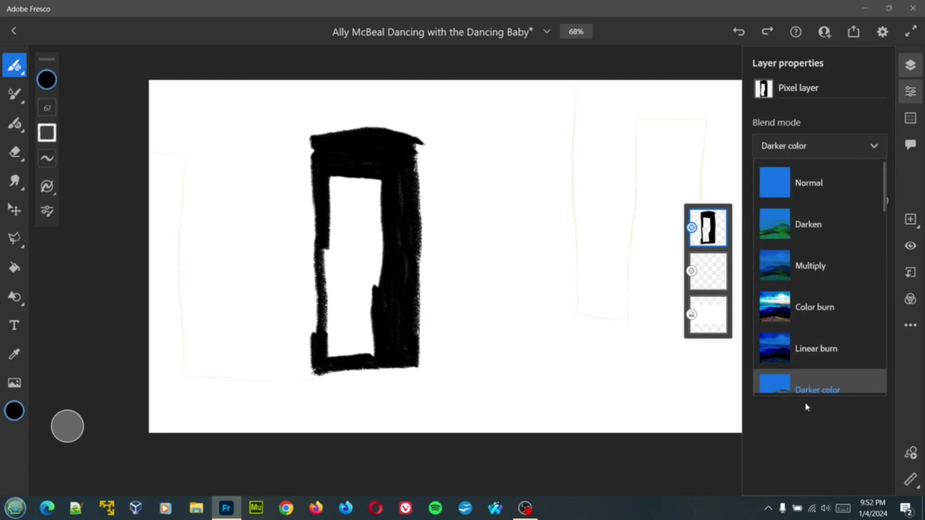
left_click(804, 309)
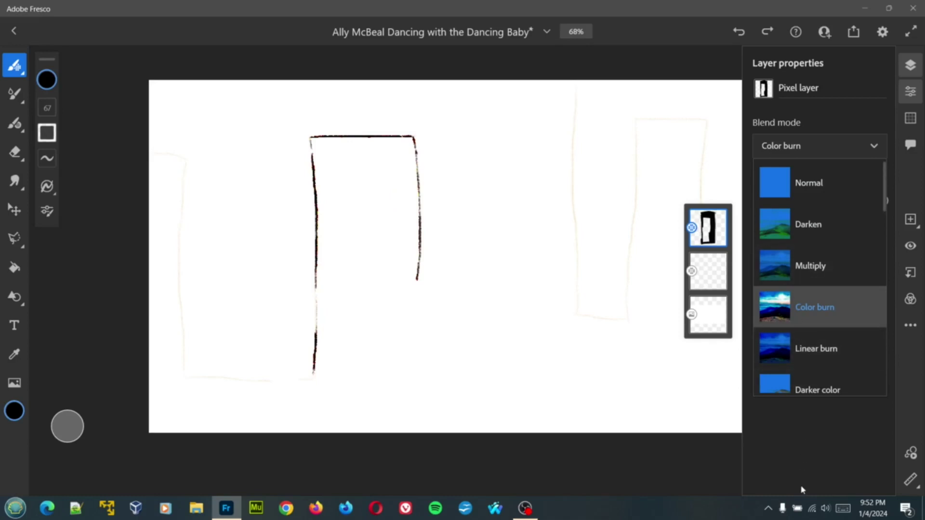
left_click(819, 183)
left_click(802, 455)
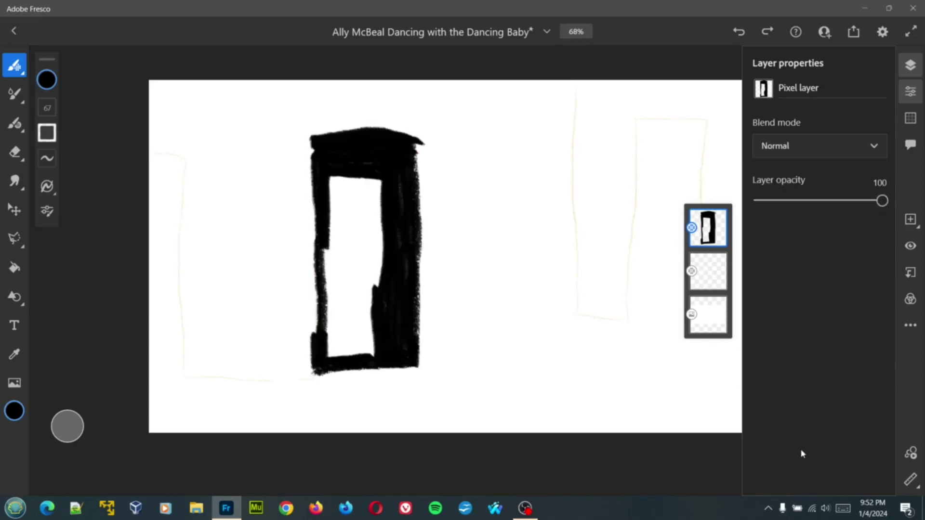
- Lower the door layer's opacity to 67 and paint over most of the door's white interior
mouse_move(882, 200)
left_mouse_down()
mouse_move(785, 204)
mouse_move(874, 207)
mouse_move(843, 206)
left_mouse_up()
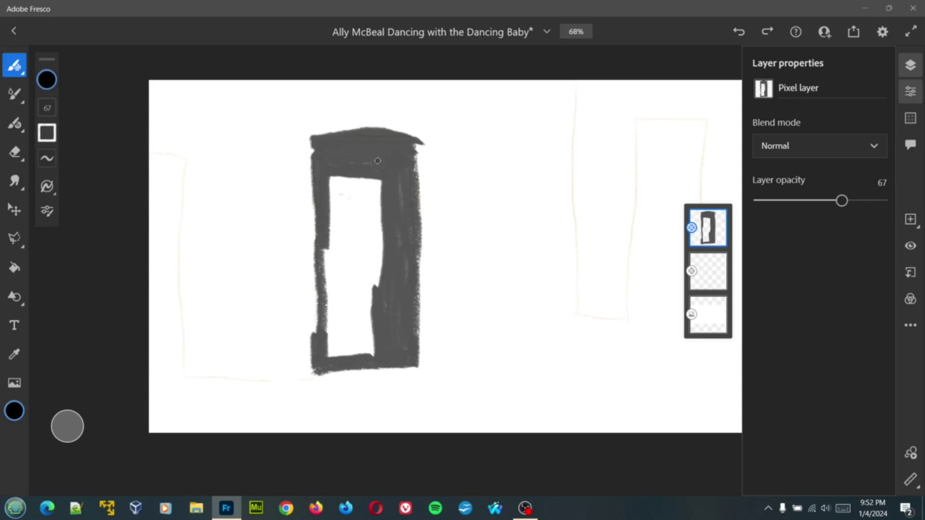
mouse_move(375, 179)
left_mouse_down()
mouse_move(364, 356)
mouse_move(374, 352)
mouse_move(367, 176)
mouse_move(381, 222)
left_mouse_up()
mouse_move(383, 291)
left_mouse_down()
mouse_move(376, 182)
mouse_move(384, 275)
mouse_move(366, 356)
mouse_move(329, 353)
mouse_move(364, 355)
mouse_move(319, 364)
mouse_move(329, 205)
mouse_move(333, 314)
mouse_move(343, 348)
mouse_move(366, 349)
mouse_move(323, 344)
mouse_move(325, 172)
mouse_move(392, 178)
mouse_move(319, 201)
mouse_move(340, 200)
mouse_move(331, 158)
mouse_move(314, 151)
mouse_move(313, 195)
mouse_move(366, 185)
mouse_move(322, 183)
mouse_move(372, 167)
left_mouse_up()
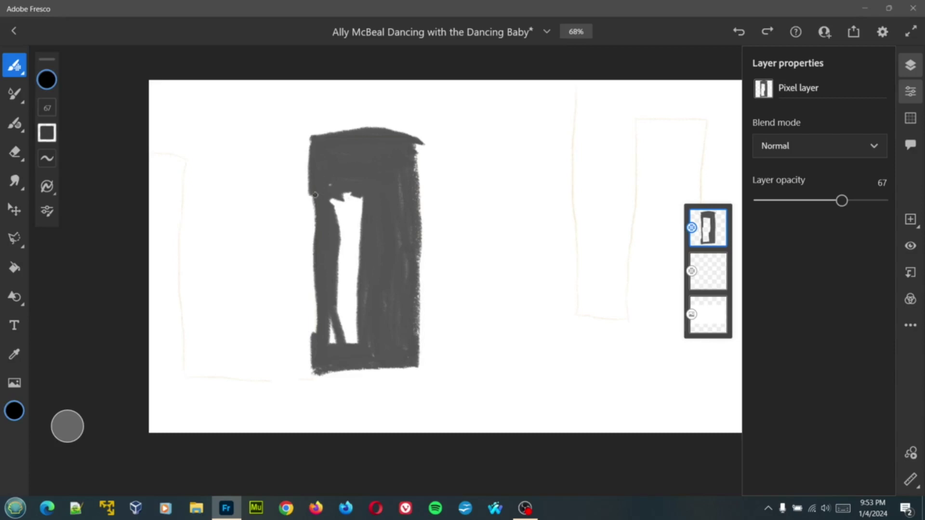
mouse_move(315, 195)
left_mouse_down()
mouse_move(352, 190)
mouse_move(356, 348)
mouse_move(323, 339)
mouse_move(357, 346)
mouse_move(357, 185)
mouse_move(357, 247)
mouse_move(357, 198)
mouse_move(337, 205)
mouse_move(335, 246)
mouse_move(342, 207)
mouse_move(348, 263)
mouse_move(334, 194)
mouse_move(334, 205)
mouse_move(362, 212)
mouse_move(359, 190)
mouse_move(356, 214)
mouse_move(315, 181)
mouse_move(326, 174)
mouse_move(334, 185)
mouse_move(328, 204)
mouse_move(318, 171)
mouse_move(346, 332)
left_mouse_up()
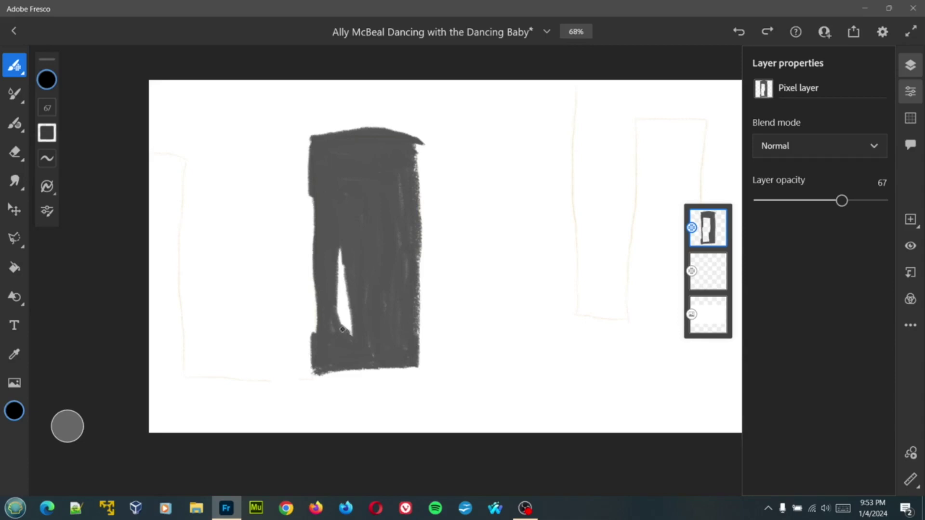
- Undo the last strokes, cover the left-center door's remaining white gaps in black and even out its left edge
key("ctrl+z")
key("ctrl+z")
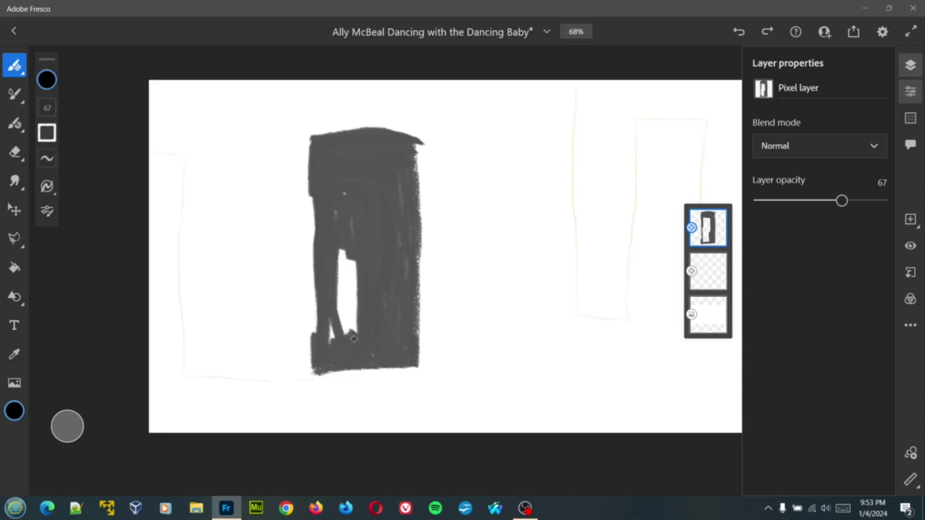
left_click_drag(353, 339, 347, 229)
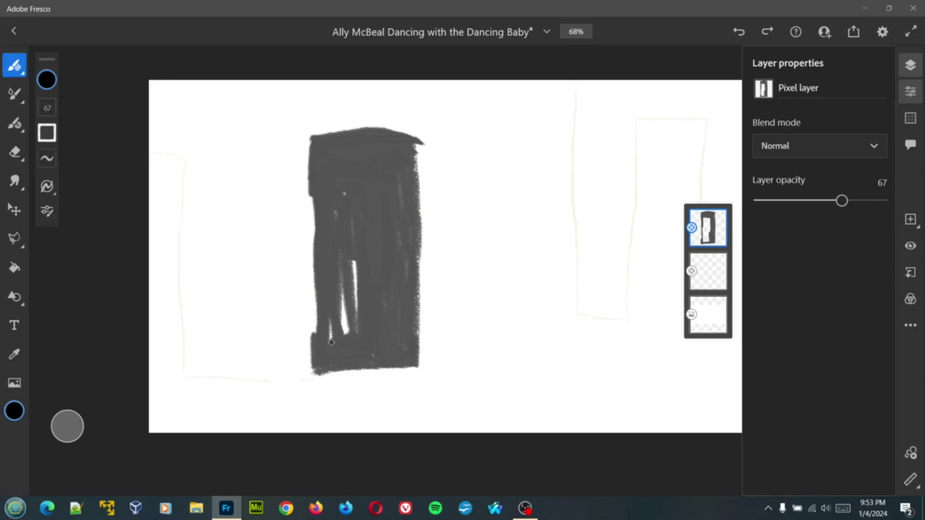
left_click_drag(343, 343, 347, 237)
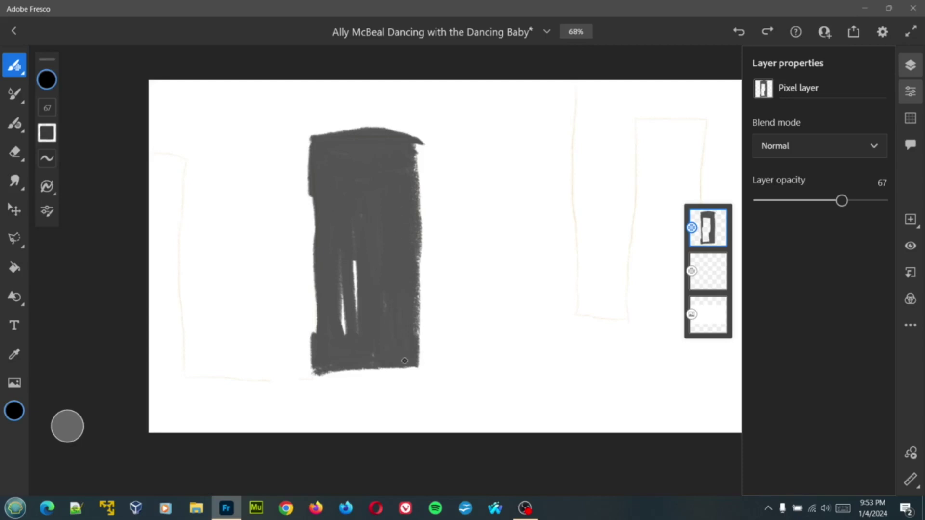
mouse_move(356, 301)
left_mouse_down()
mouse_move(360, 256)
mouse_move(356, 333)
mouse_move(342, 237)
mouse_move(345, 327)
left_mouse_up()
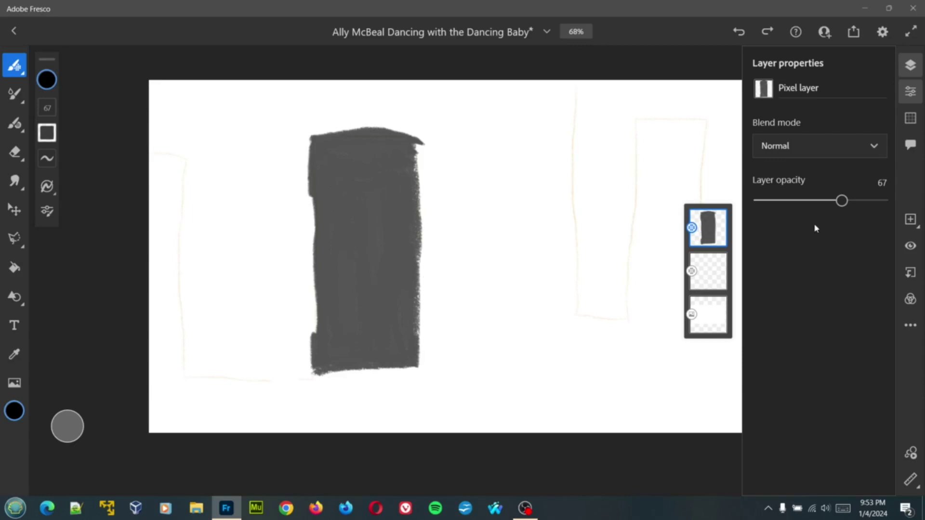
mouse_move(311, 192)
left_mouse_down()
mouse_move(316, 340)
mouse_move(316, 184)
left_mouse_up()
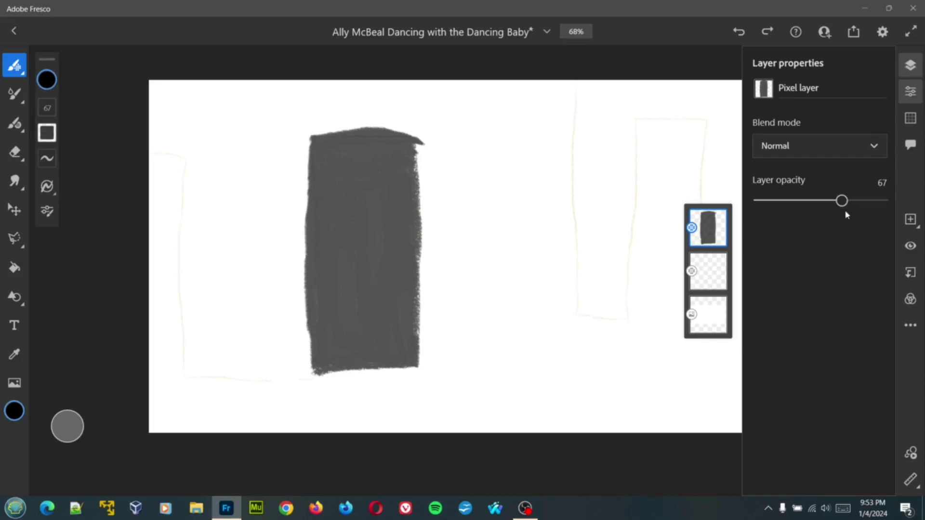
- Set the door layer's opacity to 83 and paint the right door's thick black frame, filling its upper part
left_click_drag(842, 201, 861, 201)
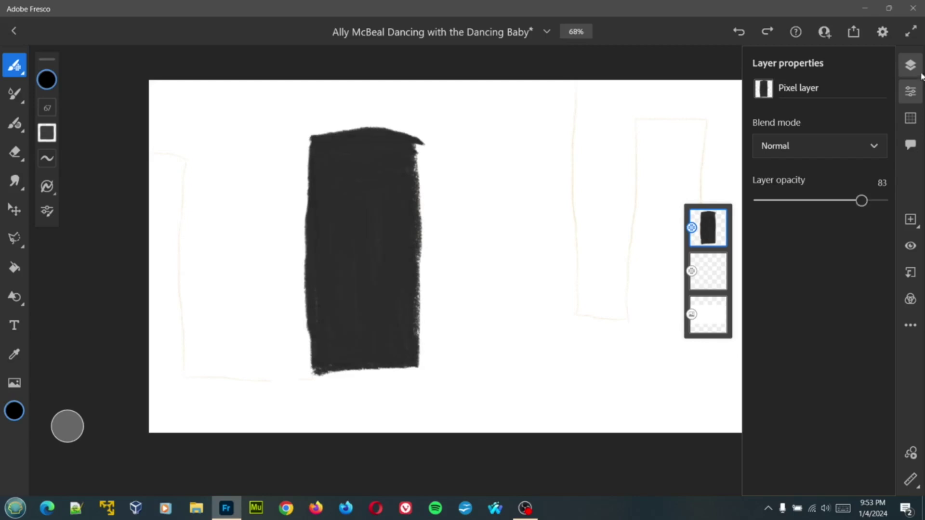
left_click(911, 90)
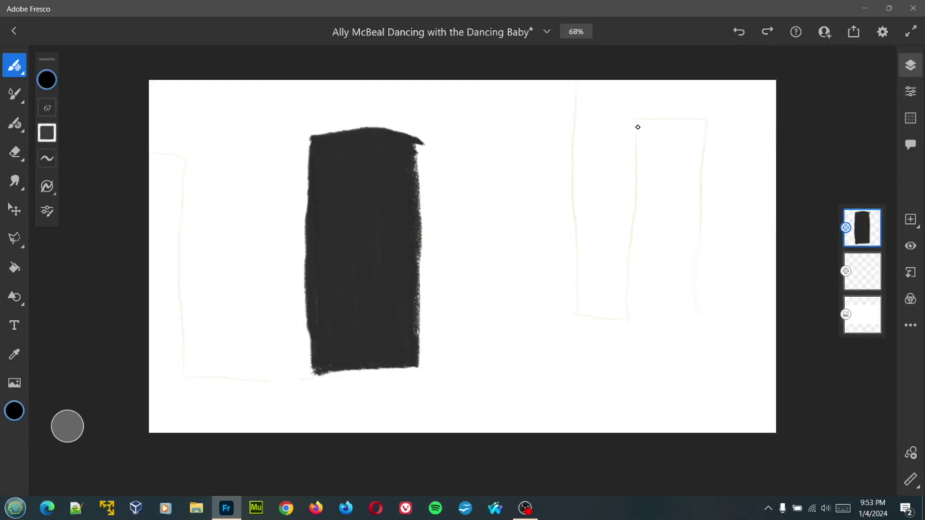
mouse_move(636, 123)
left_mouse_down()
mouse_move(709, 120)
mouse_move(633, 122)
mouse_move(644, 116)
mouse_move(619, 321)
mouse_move(701, 318)
mouse_move(703, 118)
mouse_move(705, 345)
mouse_move(691, 308)
mouse_move(704, 342)
mouse_move(630, 333)
mouse_move(620, 323)
mouse_move(705, 338)
mouse_move(689, 317)
mouse_move(696, 338)
mouse_move(632, 330)
mouse_move(688, 327)
mouse_move(663, 316)
mouse_move(634, 322)
mouse_move(693, 320)
mouse_move(632, 329)
mouse_move(631, 215)
mouse_move(638, 239)
mouse_move(624, 331)
mouse_move(637, 130)
mouse_move(702, 124)
left_mouse_up()
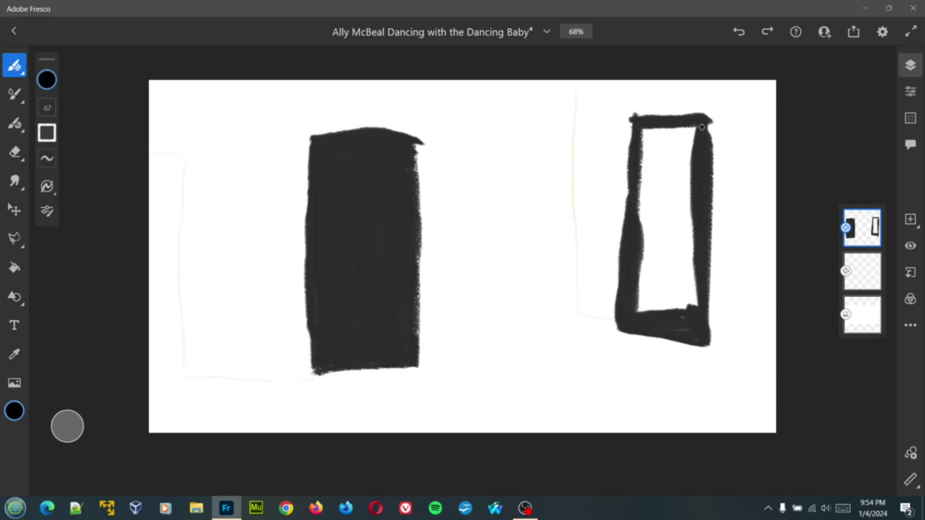
mouse_move(697, 128)
left_mouse_down()
mouse_move(661, 150)
mouse_move(694, 139)
mouse_move(638, 141)
mouse_move(692, 132)
mouse_move(643, 134)
left_mouse_up()
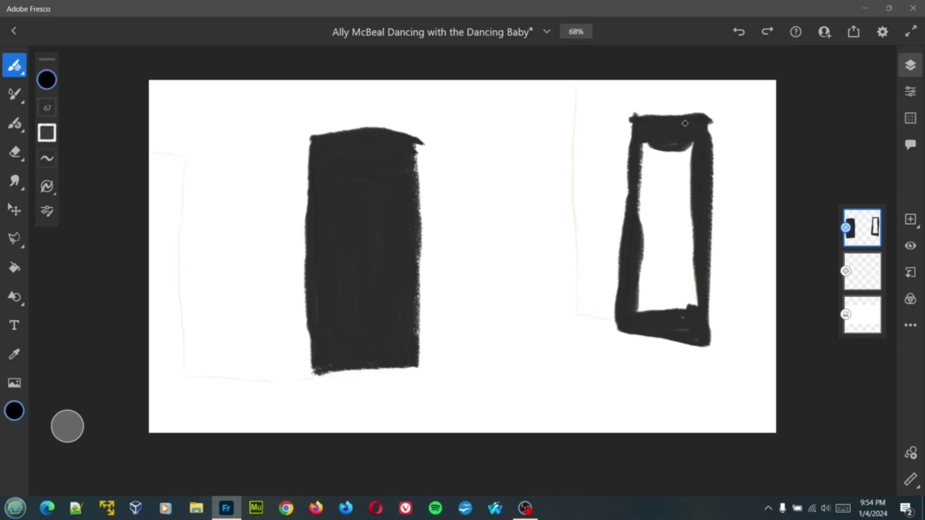
mouse_move(687, 161)
left_mouse_down()
mouse_move(677, 326)
mouse_move(689, 319)
mouse_move(694, 262)
mouse_move(688, 326)
mouse_move(693, 166)
mouse_move(646, 188)
mouse_move(682, 185)
mouse_move(640, 182)
mouse_move(684, 170)
mouse_move(646, 179)
mouse_move(682, 173)
mouse_move(647, 163)
mouse_move(642, 170)
mouse_move(680, 167)
mouse_move(665, 156)
mouse_move(643, 162)
mouse_move(666, 175)
mouse_move(671, 158)
mouse_move(642, 169)
mouse_move(683, 157)
mouse_move(661, 153)
mouse_move(675, 157)
mouse_move(652, 167)
mouse_move(659, 151)
mouse_move(681, 160)
mouse_move(669, 150)
mouse_move(651, 155)
mouse_move(665, 158)
mouse_move(632, 184)
mouse_move(652, 132)
mouse_move(644, 158)
mouse_move(681, 161)
mouse_move(664, 289)
mouse_move(673, 334)
mouse_move(675, 185)
mouse_move(676, 295)
mouse_move(668, 269)
mouse_move(666, 301)
mouse_move(653, 313)
mouse_move(646, 240)
mouse_move(654, 185)
mouse_move(649, 244)
mouse_move(641, 180)
mouse_move(642, 219)
mouse_move(664, 188)
mouse_move(658, 308)
mouse_move(650, 288)
mouse_move(649, 316)
left_mouse_up()
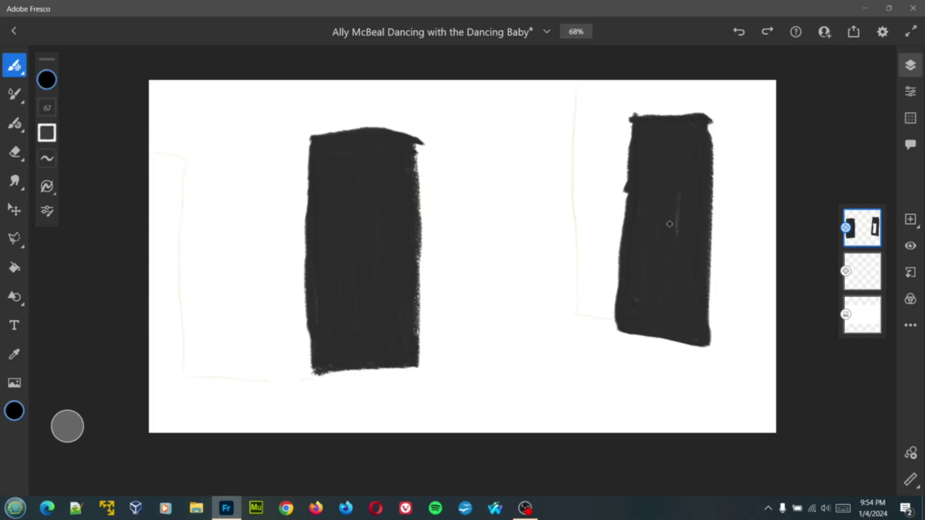
left_click_drag(674, 195, 676, 227)
left_click_drag(633, 305, 760, 330)
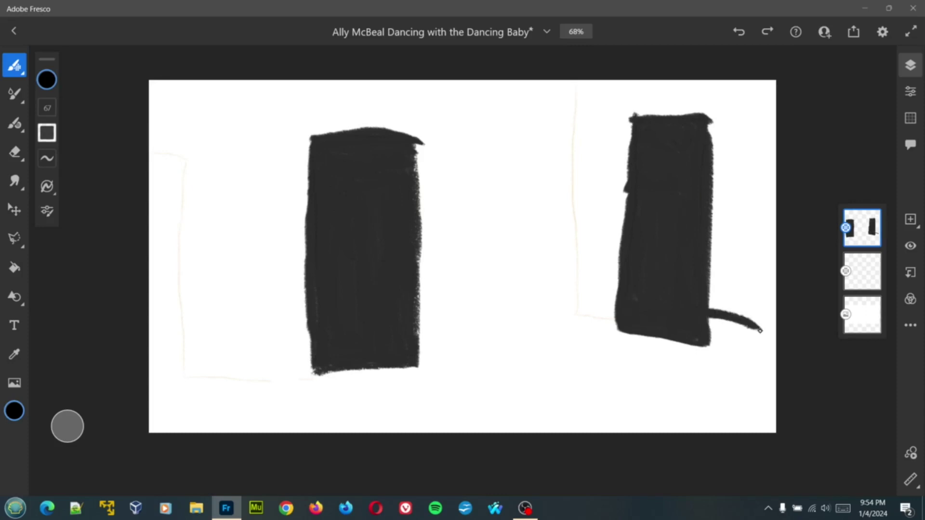
left_click_drag(774, 282, 710, 285)
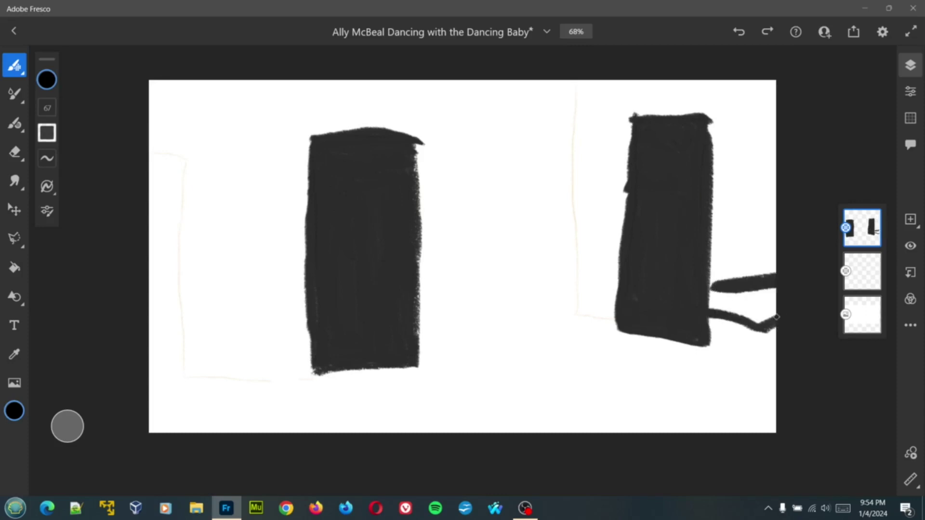
key("ctrl+z")
key("ctrl+z")
key("ctrl+z")
key("ctrl+z")
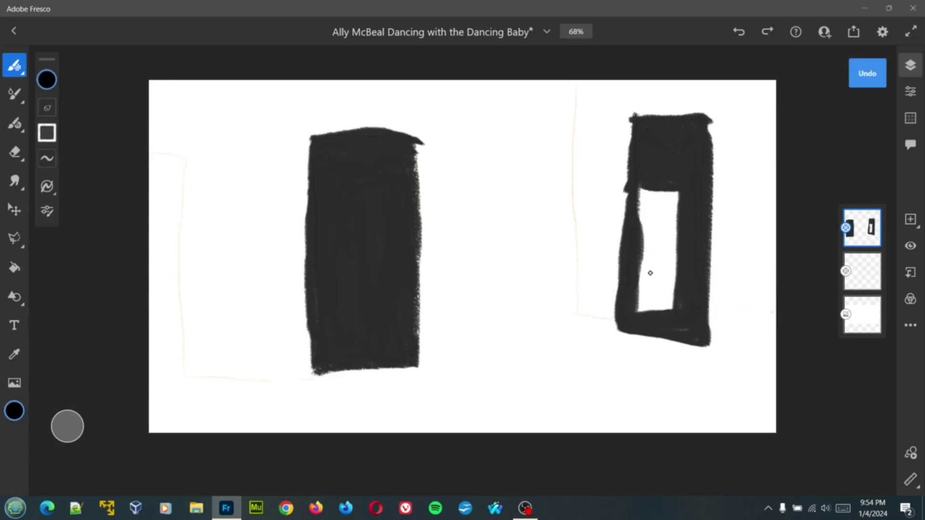
mouse_move(669, 313)
left_mouse_down()
mouse_move(664, 228)
mouse_move(669, 185)
mouse_move(673, 309)
mouse_move(676, 183)
left_mouse_up()
mouse_move(675, 304)
left_mouse_down()
mouse_move(634, 310)
mouse_move(671, 311)
mouse_move(639, 310)
mouse_move(659, 193)
mouse_move(656, 180)
mouse_move(637, 270)
mouse_move(644, 175)
mouse_move(639, 229)
mouse_move(654, 195)
mouse_move(658, 317)
mouse_move(648, 303)
mouse_move(668, 297)
mouse_move(638, 307)
mouse_move(651, 296)
mouse_move(657, 242)
mouse_move(650, 304)
left_mouse_up()
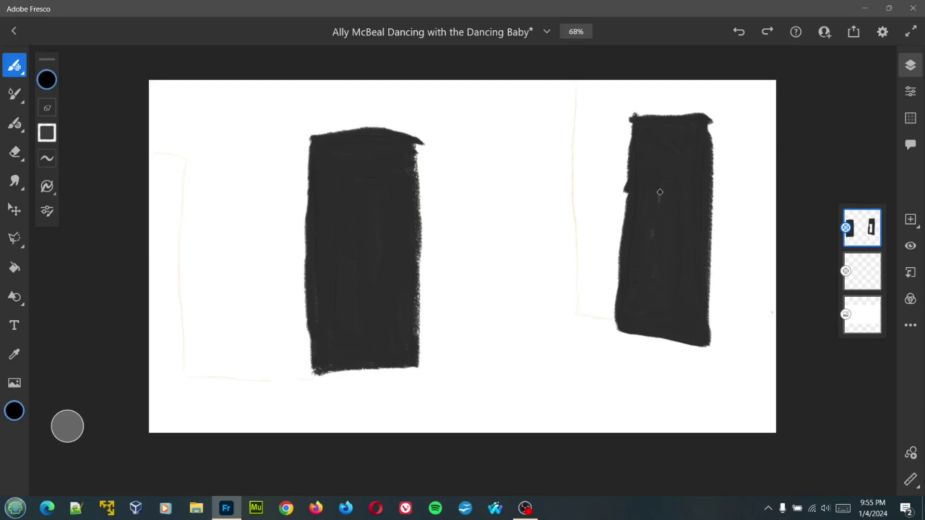
mouse_move(652, 259)
left_mouse_down()
mouse_move(775, 249)
mouse_move(752, 259)
mouse_move(763, 271)
left_mouse_up()
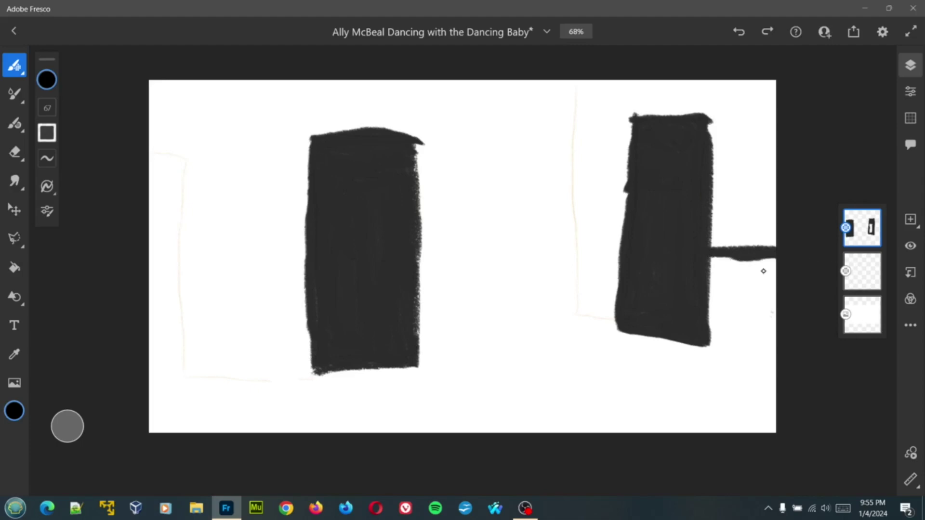
key("ctrl+z")
key("ctrl+z")
key("ctrl+z")
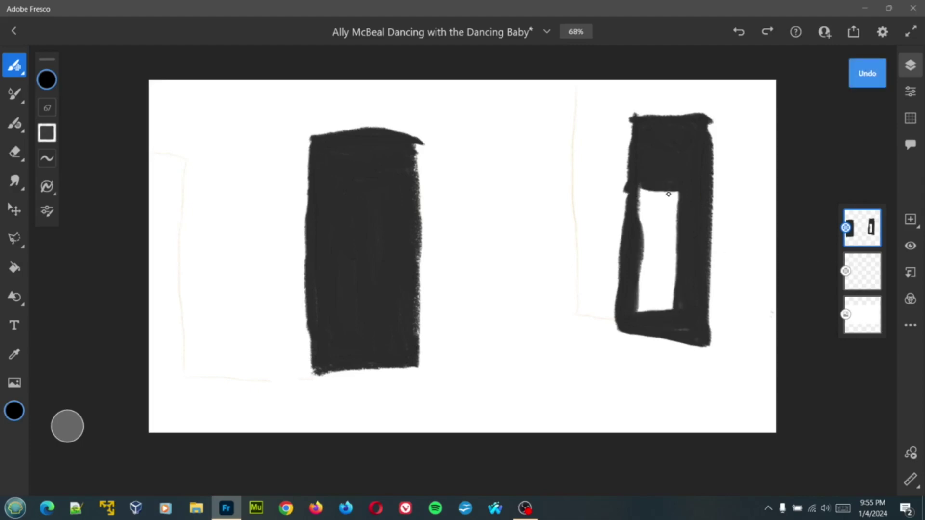
- Fill the right door's remaining white interior with black, working from its right side to its left
mouse_move(669, 194)
left_mouse_down()
mouse_move(675, 323)
mouse_move(672, 193)
mouse_move(672, 221)
left_mouse_up()
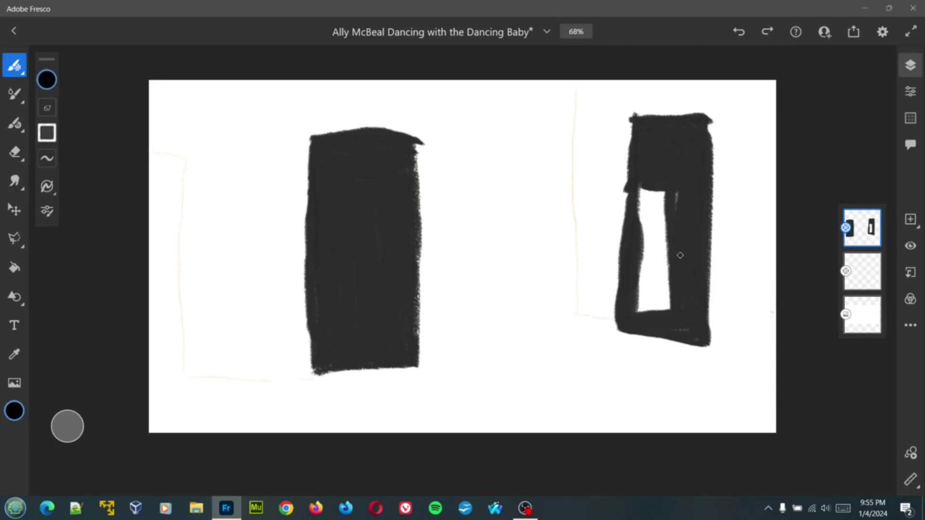
mouse_move(680, 255)
left_mouse_down()
mouse_move(666, 305)
mouse_move(676, 183)
left_mouse_up()
left_click_drag(676, 273, 676, 304)
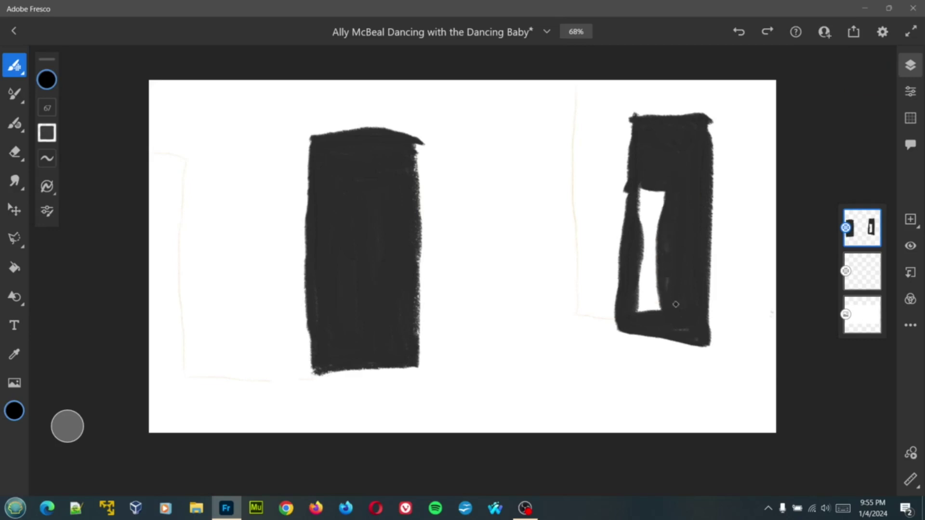
mouse_move(694, 339)
left_mouse_down()
mouse_move(654, 297)
mouse_move(628, 311)
mouse_move(661, 163)
mouse_move(650, 305)
mouse_move(642, 212)
mouse_move(649, 208)
mouse_move(648, 274)
mouse_move(640, 198)
left_mouse_up()
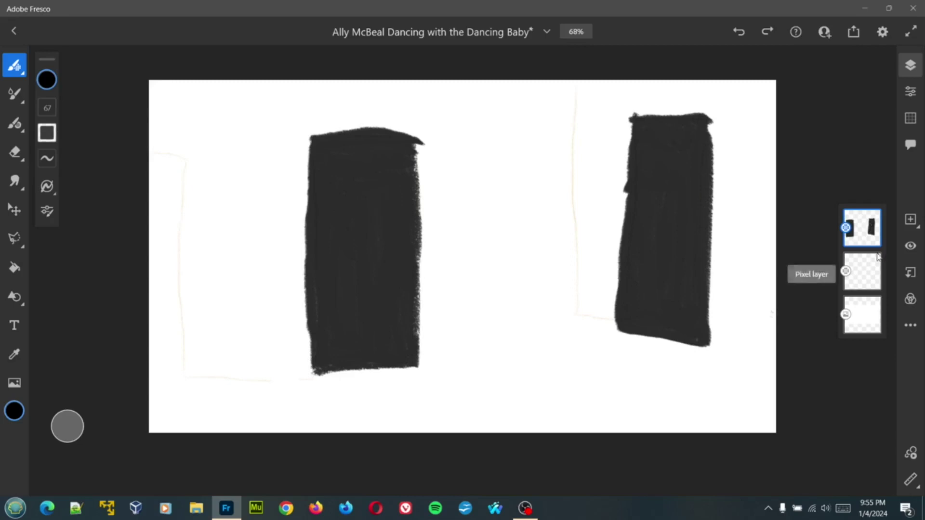
- Add a new layer above the doors and pick a dark orange brush color
right_click(870, 237)
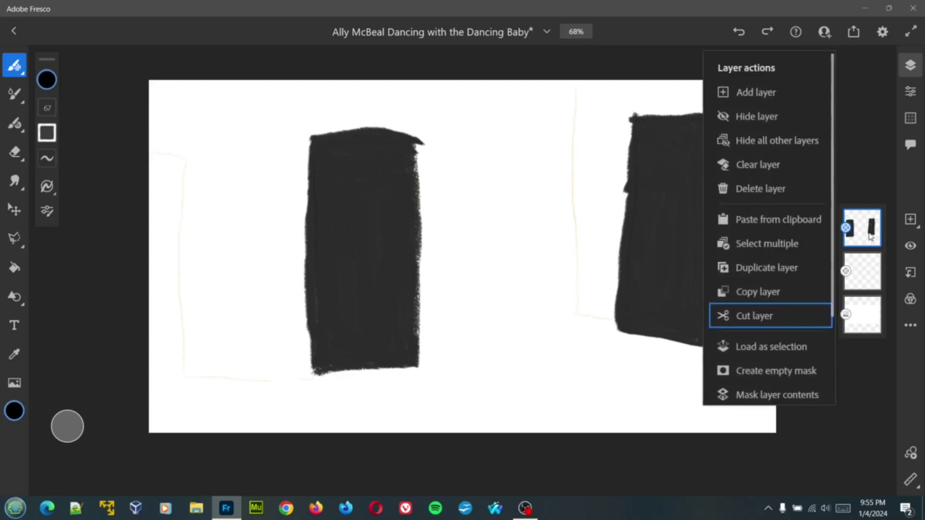
left_click(767, 95)
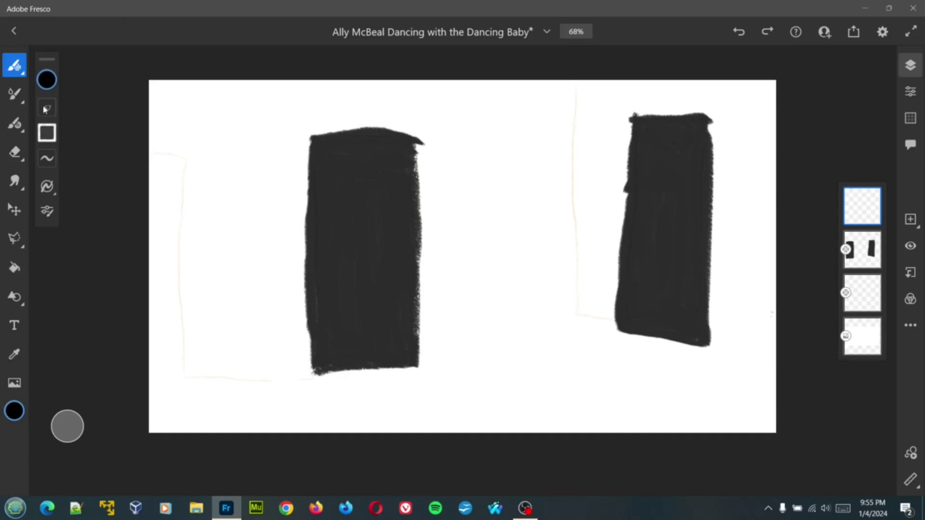
left_click(48, 81)
left_click(183, 145)
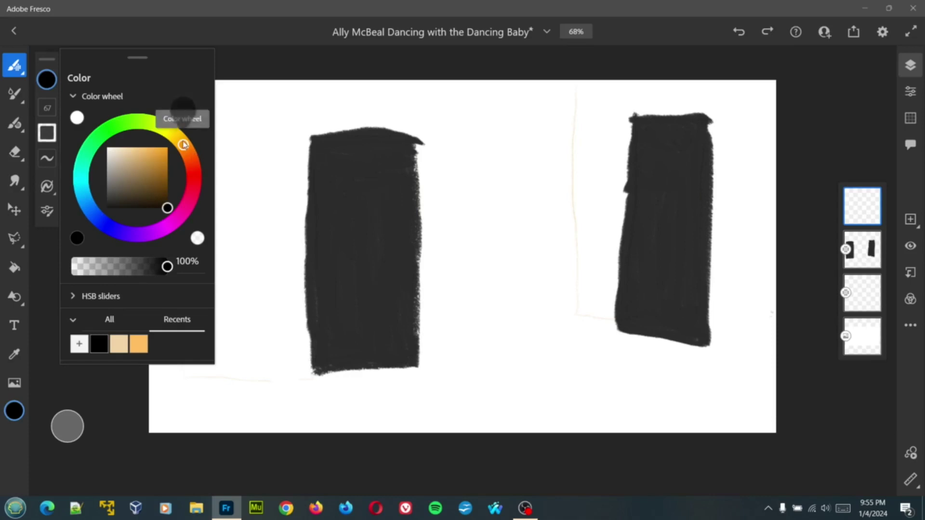
left_click(167, 147)
left_click(188, 146)
left_click_drag(190, 146, 167, 162)
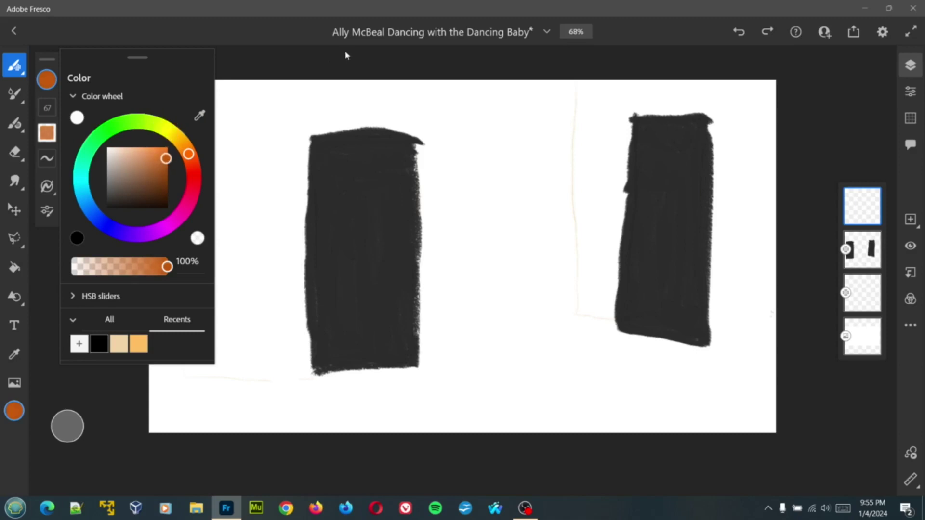
left_click(345, 53)
- Set the brush size to 192 and paint the wall orange from the canvas's left edge to the left-center door
left_click(46, 108)
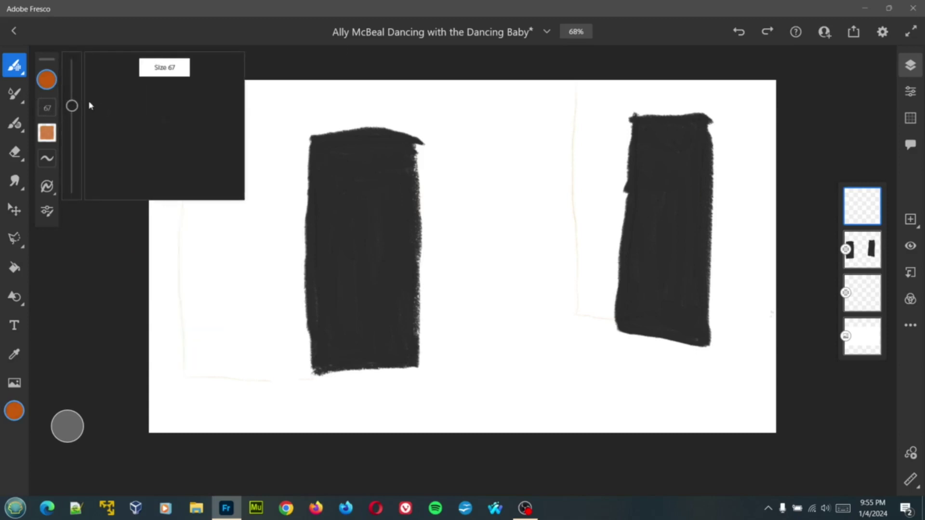
mouse_move(73, 104)
left_mouse_down()
mouse_move(77, 73)
mouse_move(72, 99)
mouse_move(72, 83)
left_mouse_up()
mouse_move(302, 382)
left_mouse_down()
mouse_move(159, 369)
mouse_move(306, 380)
mouse_move(275, 373)
mouse_move(129, 368)
mouse_move(197, 360)
mouse_move(169, 130)
mouse_move(158, 239)
mouse_move(167, 340)
mouse_move(215, 258)
mouse_move(204, 83)
mouse_move(229, 297)
mouse_move(192, 221)
left_mouse_up()
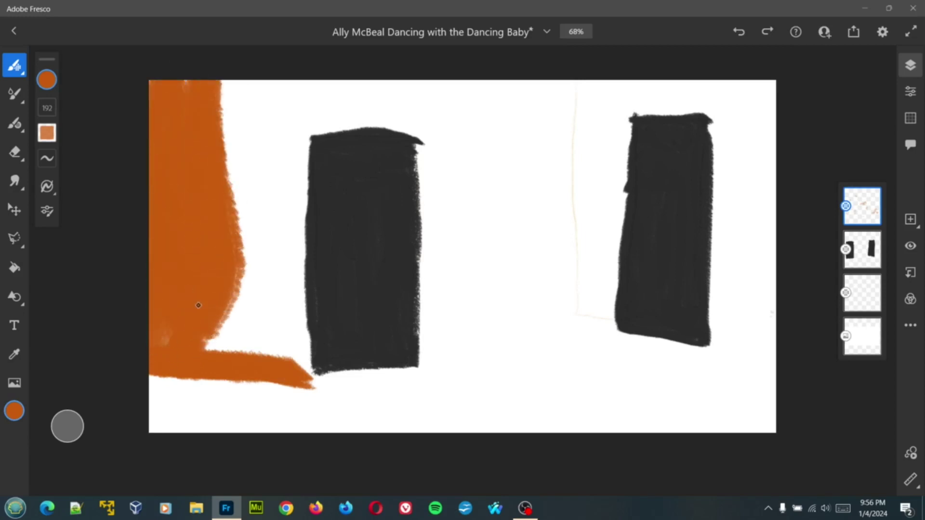
mouse_move(235, 352)
left_mouse_down()
mouse_move(309, 369)
mouse_move(305, 377)
mouse_move(280, 254)
mouse_move(281, 71)
mouse_move(291, 177)
mouse_move(299, 79)
mouse_move(285, 212)
mouse_move(295, 293)
mouse_move(307, 77)
mouse_move(204, 103)
mouse_move(293, 136)
mouse_move(208, 146)
mouse_move(280, 116)
mouse_move(155, 93)
mouse_move(218, 87)
mouse_move(277, 169)
mouse_move(264, 186)
mouse_move(238, 142)
mouse_move(251, 219)
mouse_move(254, 160)
mouse_move(259, 348)
mouse_move(273, 351)
mouse_move(258, 236)
mouse_move(244, 214)
mouse_move(229, 249)
mouse_move(232, 353)
mouse_move(242, 327)
mouse_move(237, 273)
mouse_move(195, 349)
mouse_move(190, 328)
left_mouse_up()
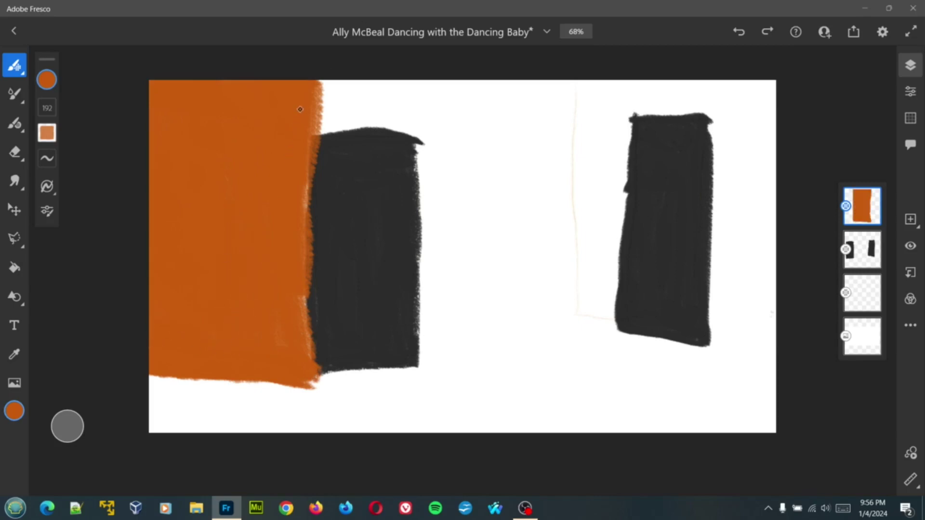
- Paint the wall orange above the left-center door, down its right side and along its base
mouse_move(301, 121)
left_mouse_down()
mouse_move(464, 114)
mouse_move(292, 117)
mouse_move(433, 116)
mouse_move(292, 130)
mouse_move(427, 118)
mouse_move(402, 97)
mouse_move(297, 89)
mouse_move(397, 87)
mouse_move(301, 107)
mouse_move(275, 133)
mouse_move(353, 130)
left_mouse_up()
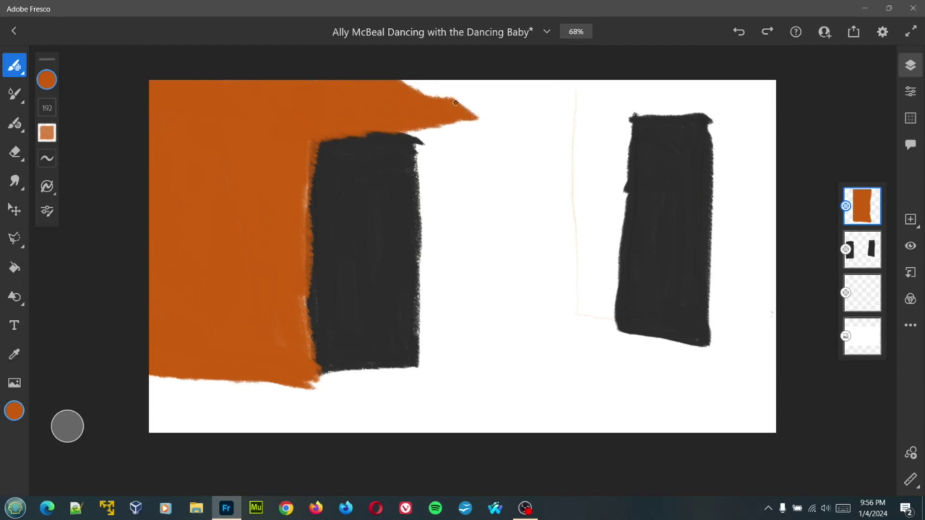
mouse_move(455, 103)
left_mouse_down()
mouse_move(619, 98)
mouse_move(389, 97)
left_mouse_up()
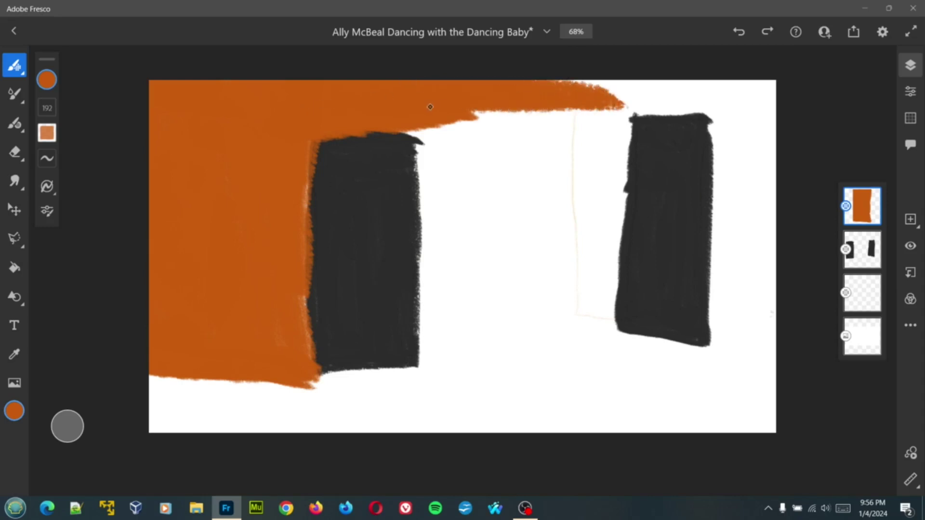
mouse_move(403, 135)
left_mouse_down()
mouse_move(445, 143)
mouse_move(417, 128)
mouse_move(486, 118)
mouse_move(420, 127)
mouse_move(431, 240)
mouse_move(438, 163)
mouse_move(432, 376)
mouse_move(431, 222)
left_mouse_up()
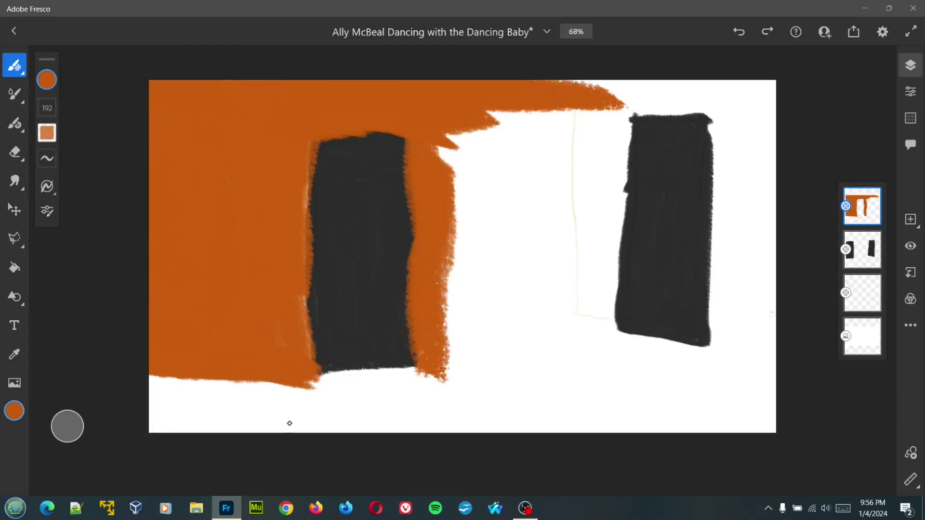
mouse_move(307, 384)
left_mouse_down()
mouse_move(448, 380)
mouse_move(477, 115)
mouse_move(500, 153)
mouse_move(501, 127)
mouse_move(448, 381)
left_mouse_up()
- Paint orange around the right door and fill in the wall between the two doors
mouse_move(618, 357)
left_mouse_down()
mouse_move(791, 360)
mouse_move(725, 362)
mouse_move(719, 89)
mouse_move(633, 117)
mouse_move(603, 103)
mouse_move(716, 96)
mouse_move(537, 94)
mouse_move(646, 98)
left_mouse_up()
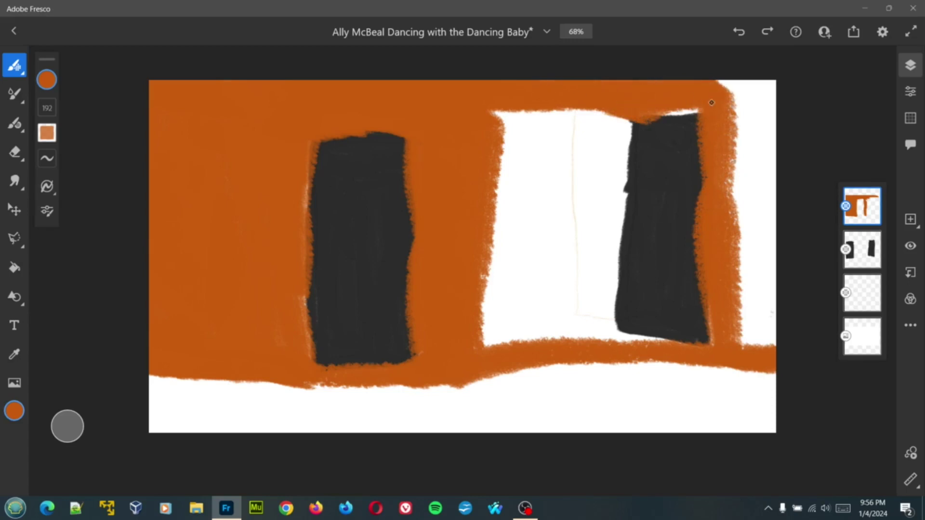
mouse_move(711, 103)
left_mouse_down()
mouse_move(673, 112)
mouse_move(603, 108)
left_mouse_up()
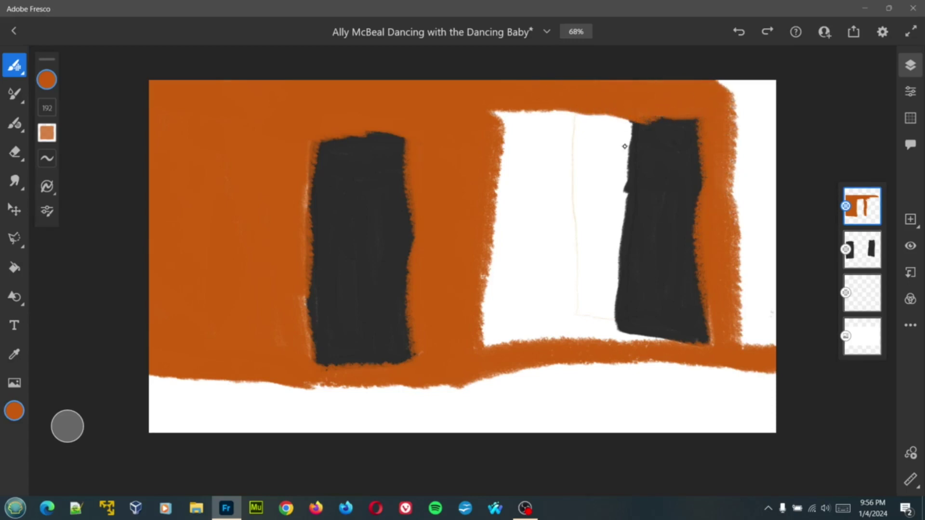
mouse_move(625, 146)
left_mouse_down()
mouse_move(614, 331)
mouse_move(616, 342)
mouse_move(665, 340)
mouse_move(551, 326)
mouse_move(584, 188)
mouse_move(582, 76)
mouse_move(609, 194)
mouse_move(589, 340)
mouse_move(545, 342)
mouse_move(624, 343)
mouse_move(426, 371)
mouse_move(512, 308)
mouse_move(533, 65)
mouse_move(550, 155)
mouse_move(540, 323)
mouse_move(534, 333)
mouse_move(482, 172)
mouse_move(488, 315)
left_mouse_up()
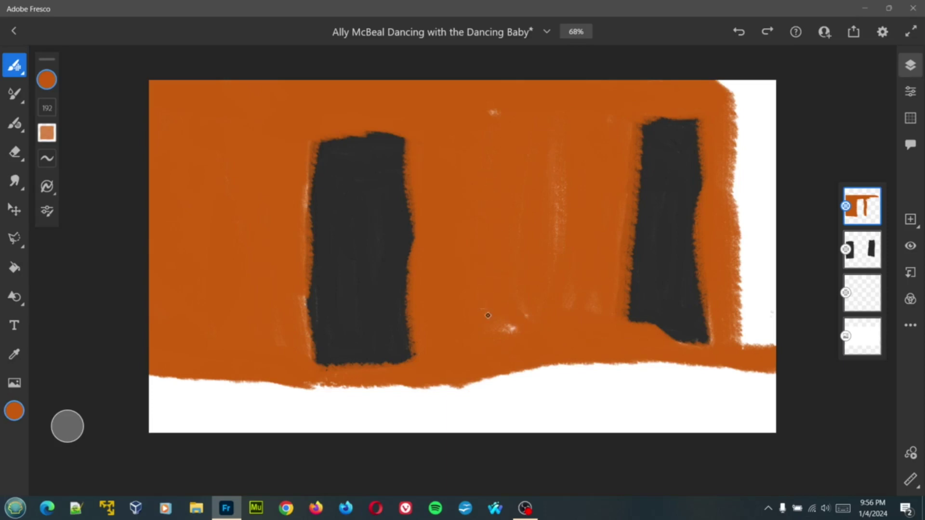
left_click_drag(597, 302, 468, 332)
mouse_move(529, 77)
left_mouse_down()
mouse_move(492, 85)
mouse_move(514, 147)
left_mouse_up()
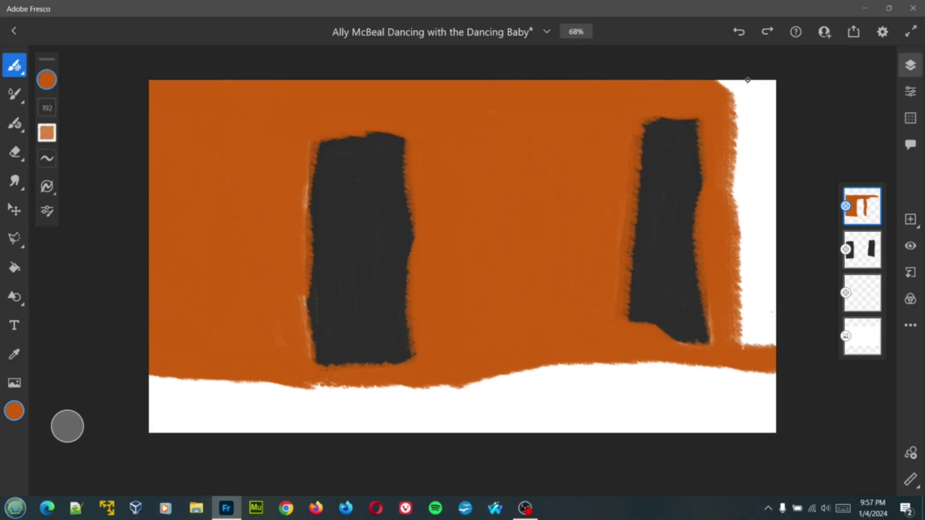
- Paint the wall orange from the right door out to the canvas's right edge, covering the white streaks
mouse_move(747, 80)
left_mouse_down()
mouse_move(769, 349)
mouse_move(762, 76)
mouse_move(742, 185)
mouse_move(742, 99)
mouse_move(737, 87)
mouse_move(716, 86)
left_mouse_up()
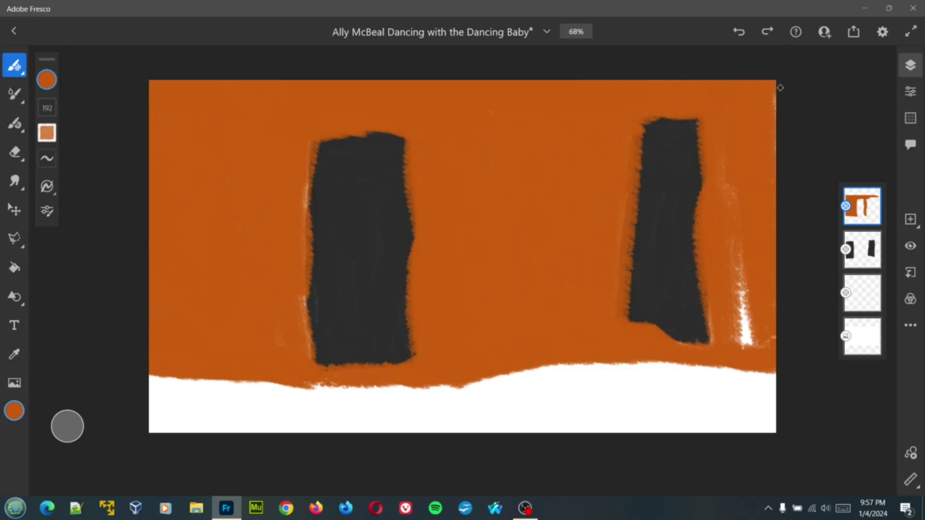
left_click_drag(780, 88, 776, 170)
mouse_move(771, 319)
left_mouse_down()
mouse_move(735, 313)
mouse_move(748, 249)
mouse_move(740, 188)
left_mouse_up()
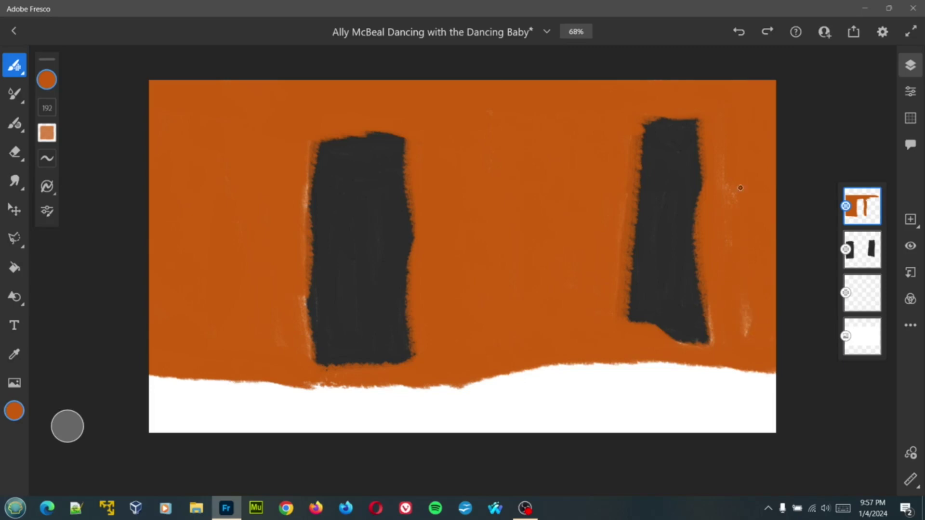
- Paint orange over the pale streaks beside the right door and open the wall layer's blend mode choices
left_click_drag(725, 264, 742, 348)
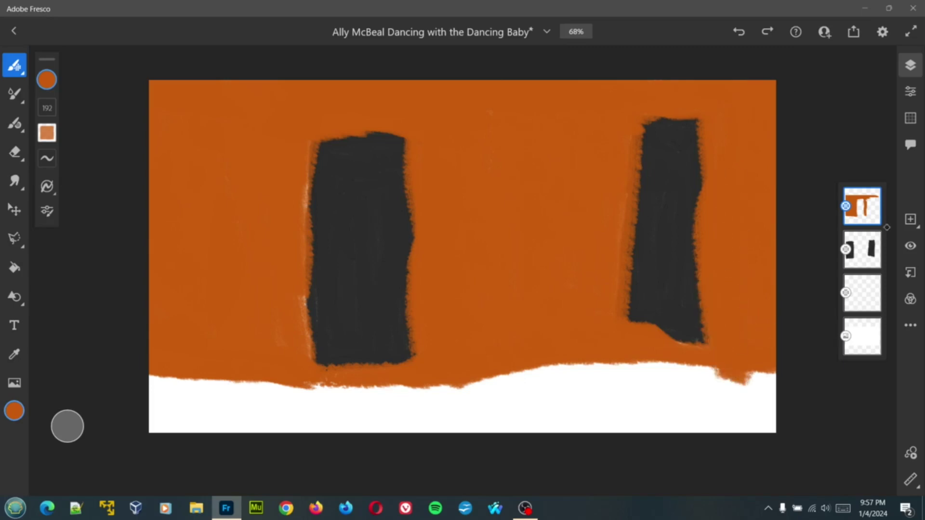
left_click(910, 91)
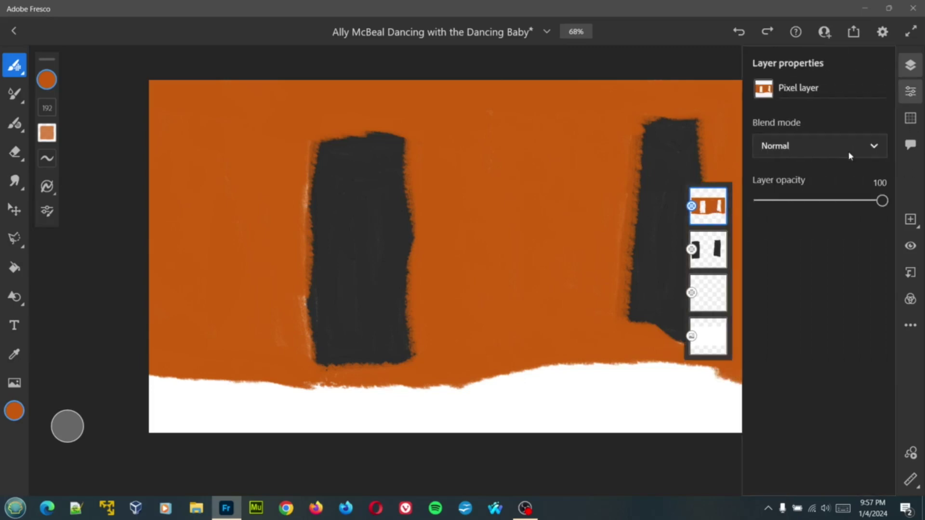
left_click(840, 147)
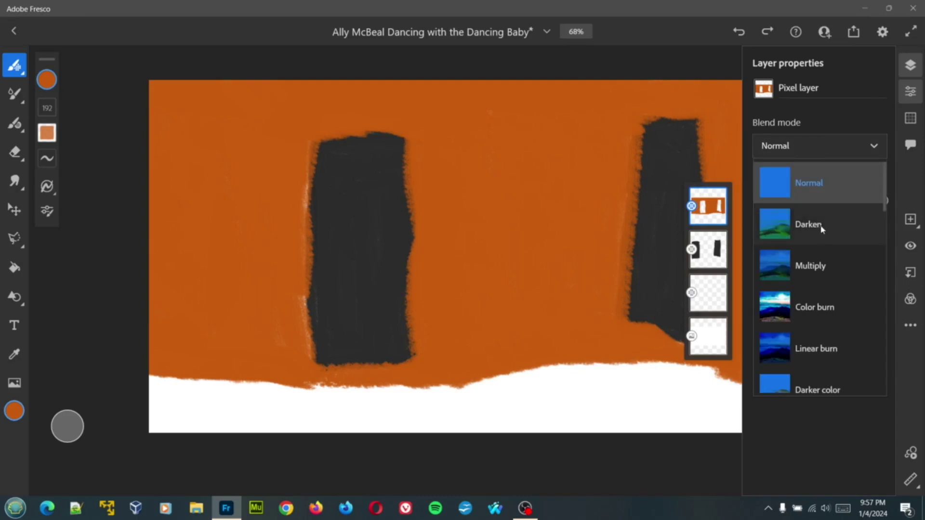
- Try the Color burn, Darker color, Lighter color and Color dodge blend modes on the orange wall layer
left_click(822, 316)
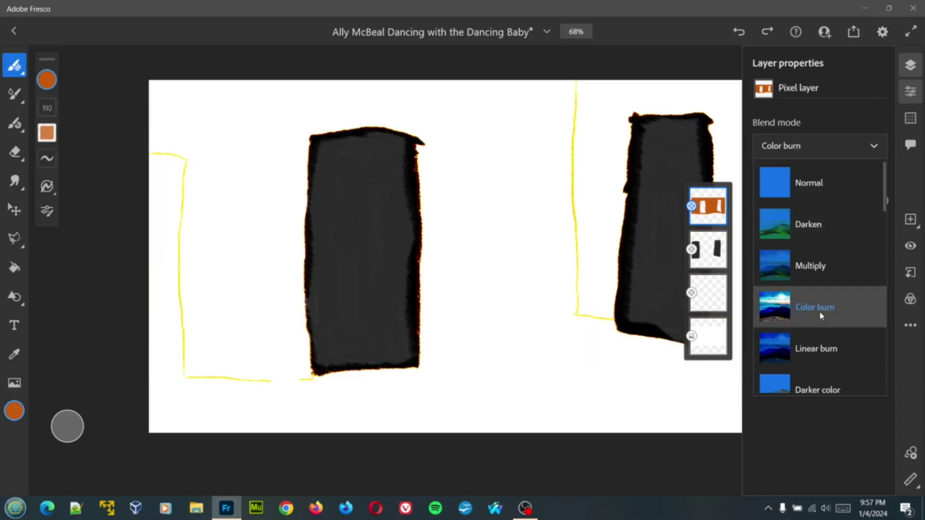
left_click(826, 231)
left_click(874, 191)
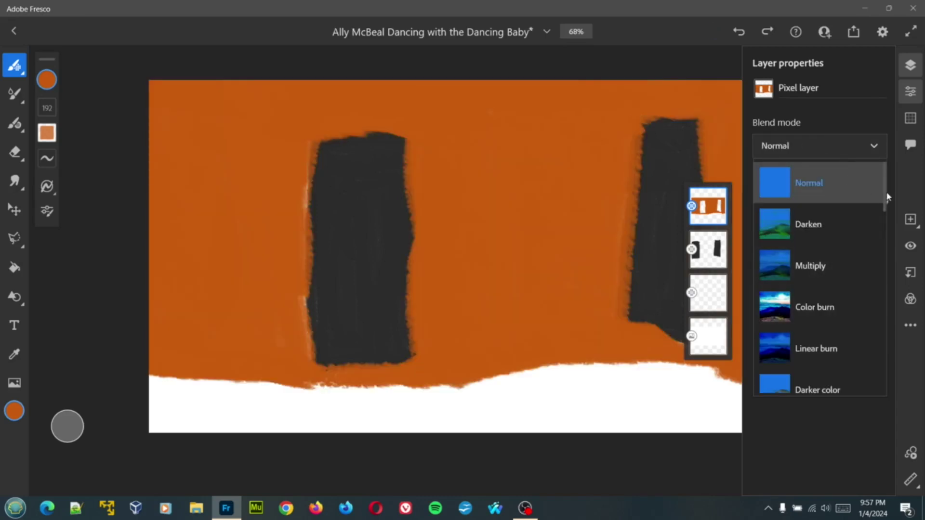
left_click(809, 391)
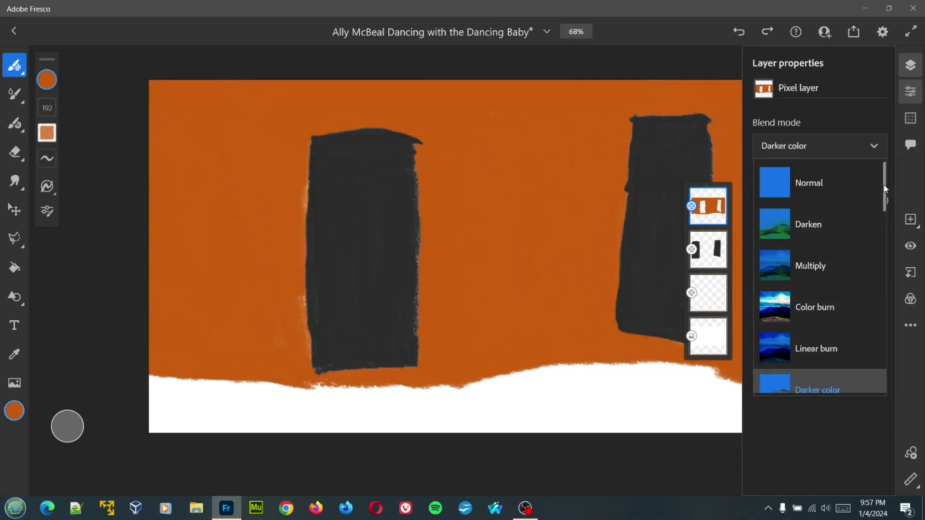
scroll(885, 230, "down", 2)
scroll(885, 230, "down", 5)
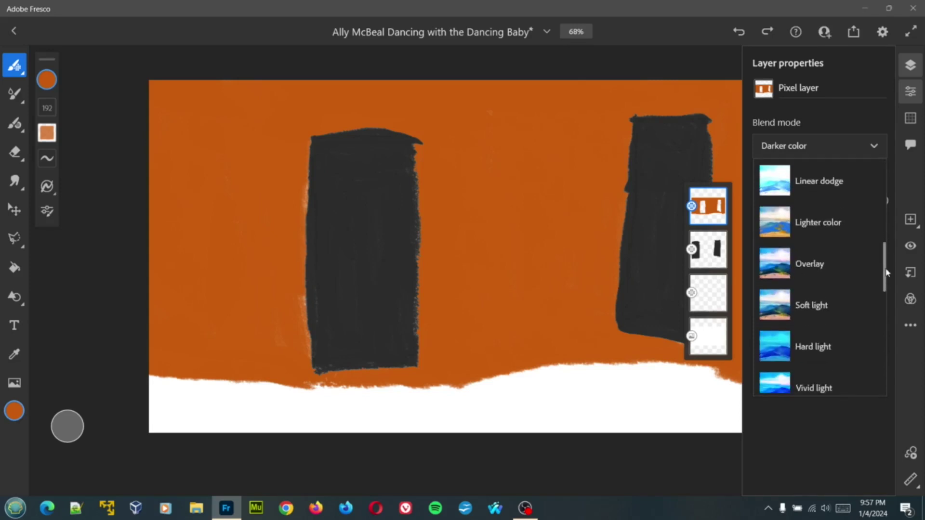
left_click(832, 294)
left_click(835, 260)
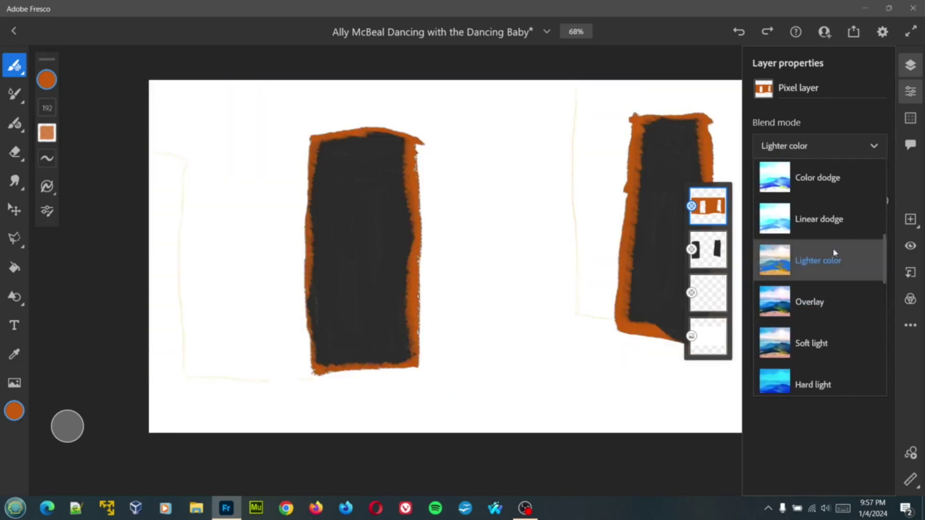
left_click(835, 219)
left_click(835, 183)
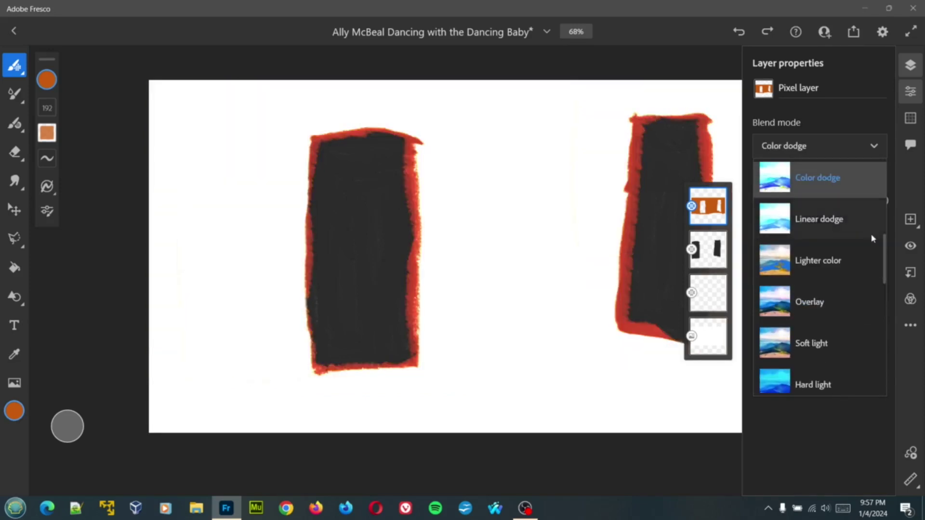
- Try the Subtract, Divide and Hue blend modes on the orange wall layer
scroll(883, 300, "down", 6)
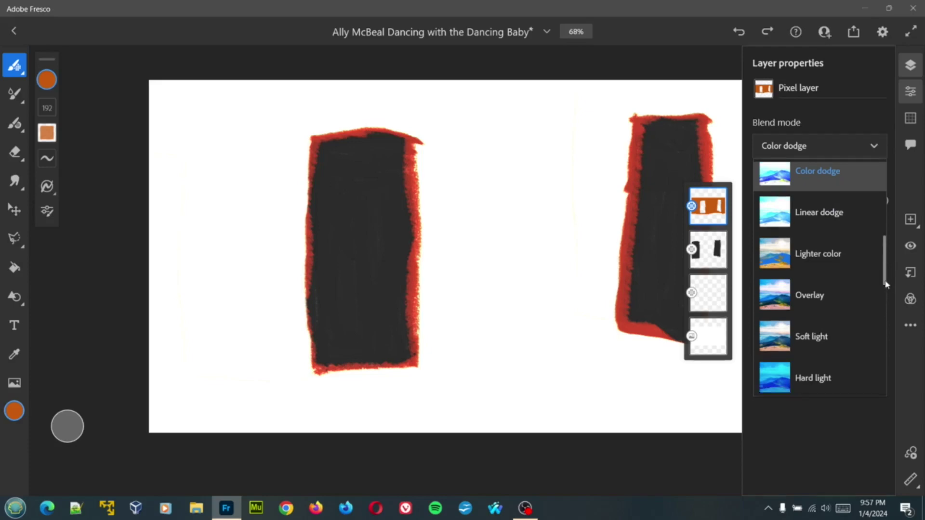
left_click(831, 260)
left_click(824, 286)
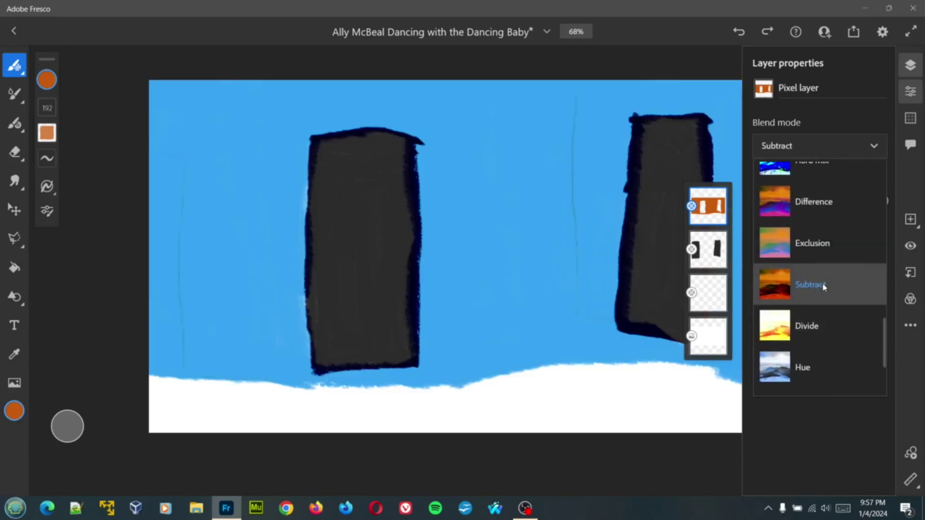
left_click(820, 203)
left_click(804, 334)
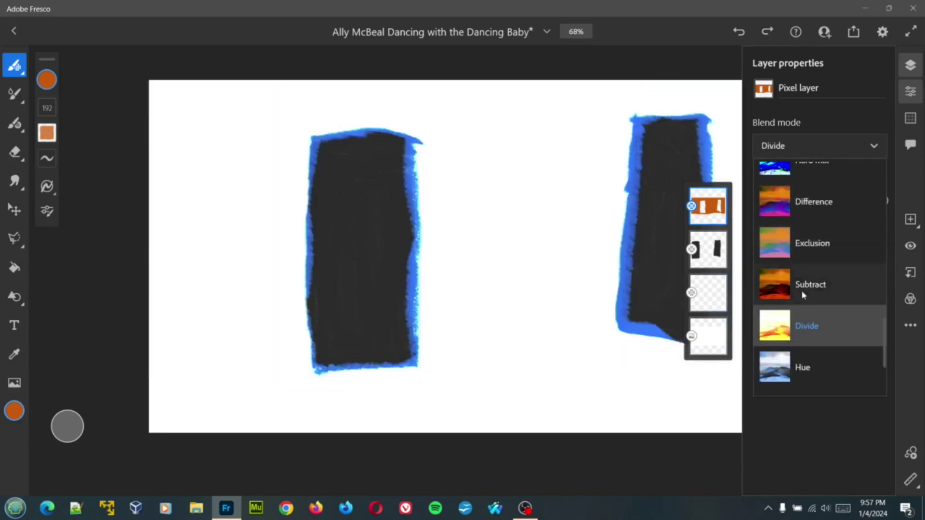
left_click(802, 291)
left_click(802, 368)
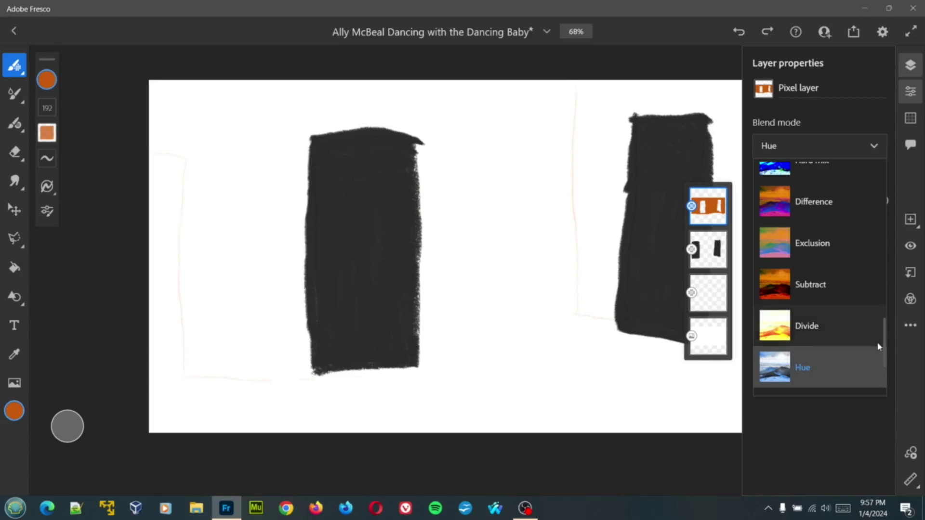
- Try the Hard mix and Soft light blend modes on the orange wall layer
key("Up")
key("Up")
key("Up")
key("Up")
key("Up")
key("Up")
key("Up")
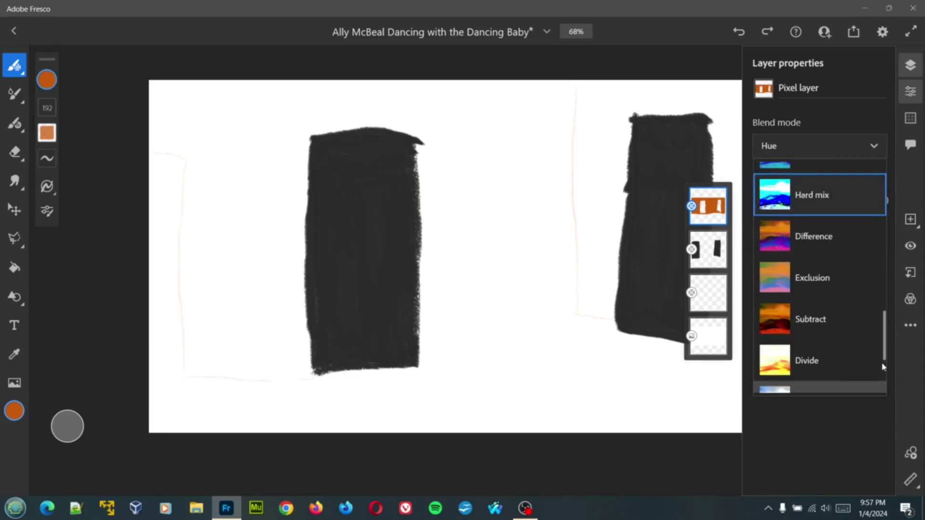
key("Down")
key("Down")
key("Return")
key("Up")
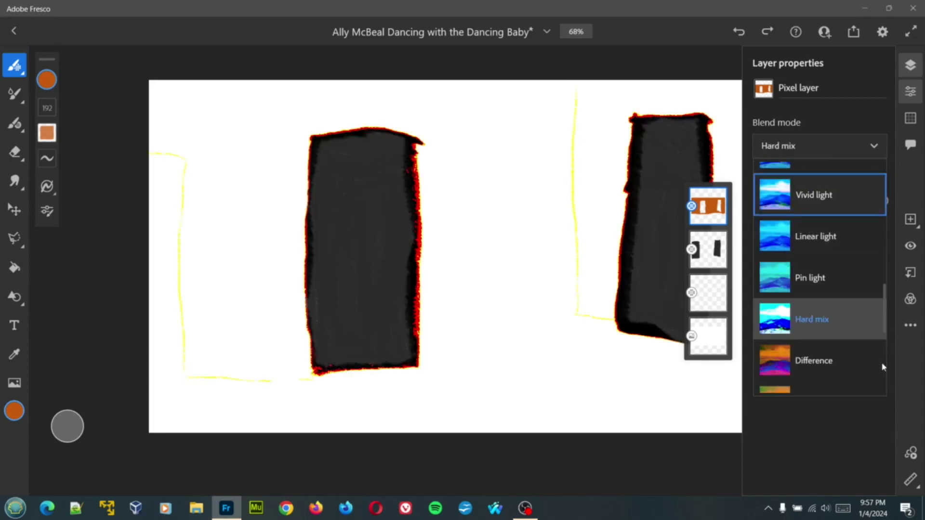
key("Return")
key("Up")
key("Up")
key("Return")
key("Up")
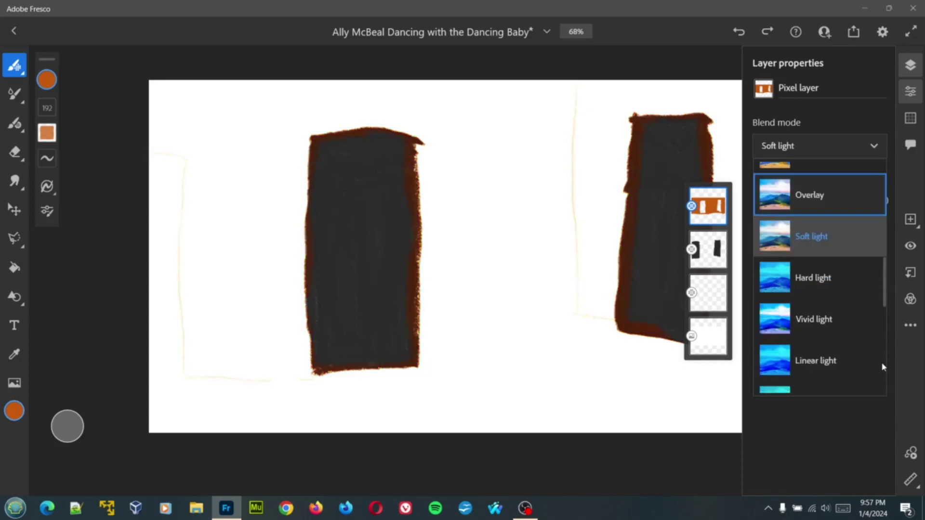
- Try the Screen and Color burn blend modes on the orange wall layer, and return it to Normal
key("Return")
key("Up")
key("Up")
key("Up")
key("Up")
key("Return")
key("Up")
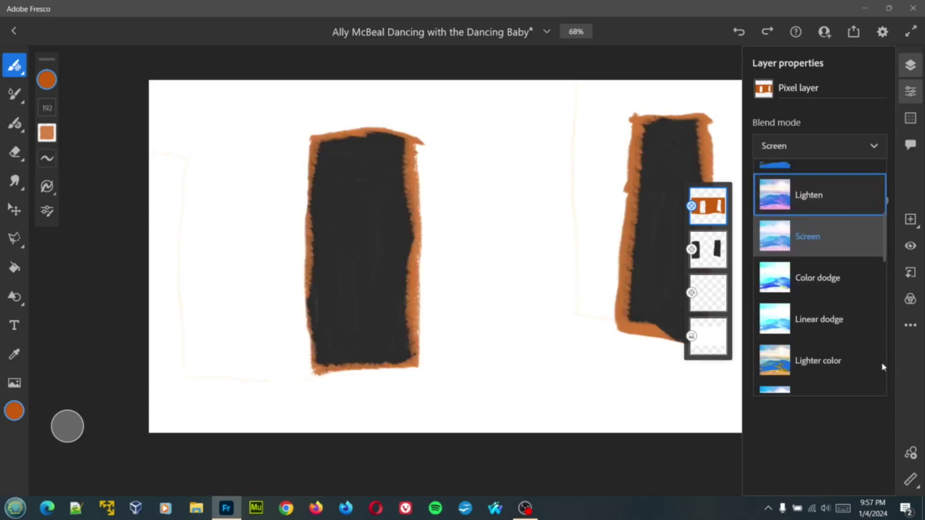
key("Up")
key("Up")
key("Up")
key("Return")
key("Up")
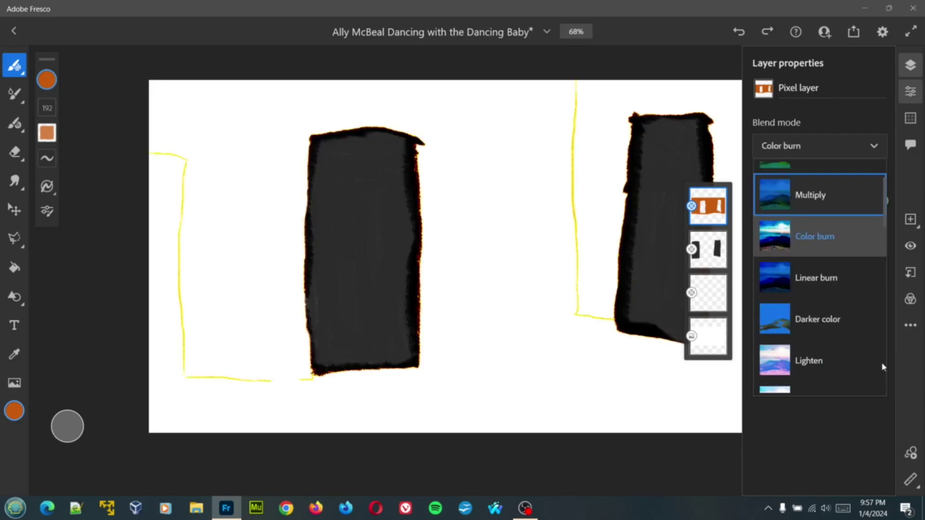
key("Up")
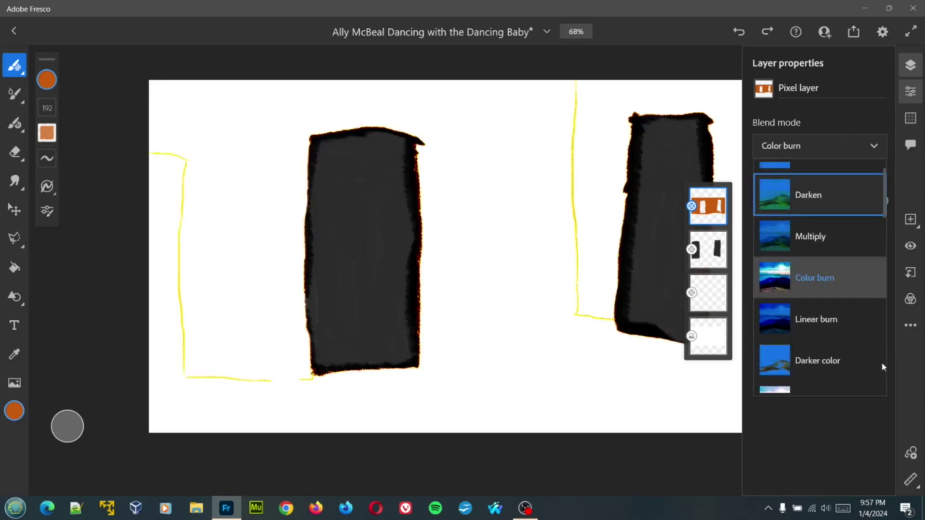
key("Up")
key("Return")
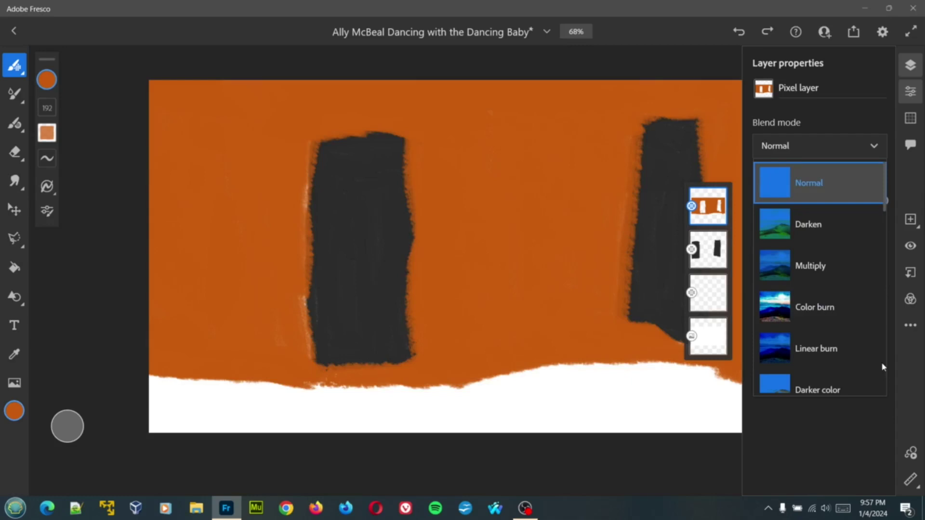
- Set the orange wall layer's blend mode to Multiply and its opacity to 62
left_click(828, 273)
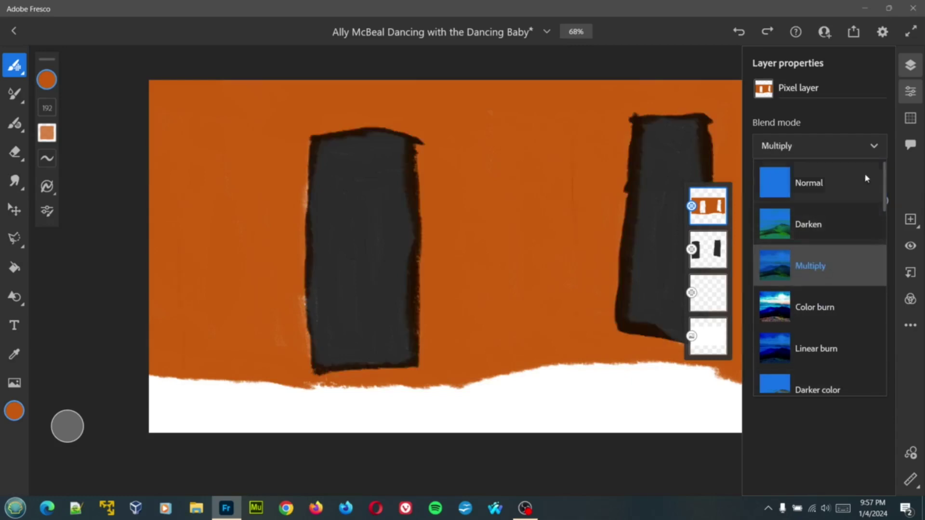
left_click(876, 158)
left_click_drag(881, 201, 837, 209)
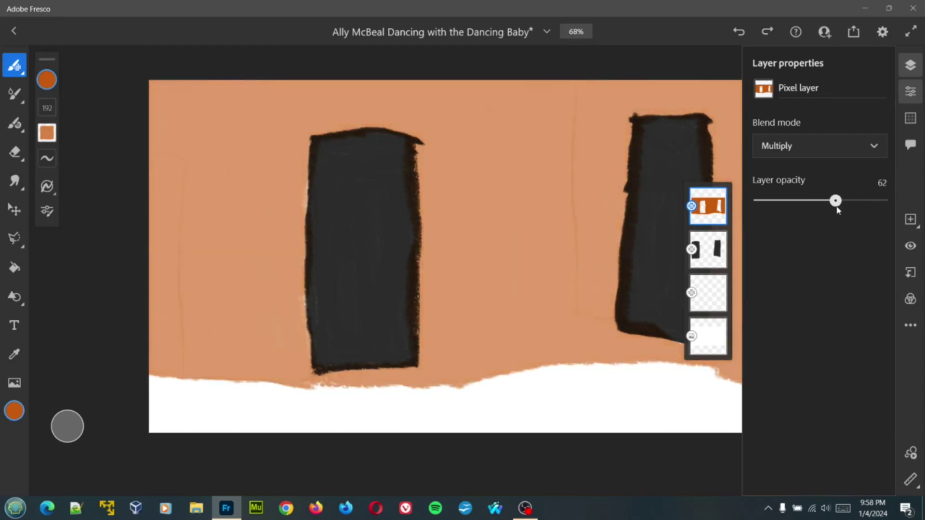
left_click(910, 91)
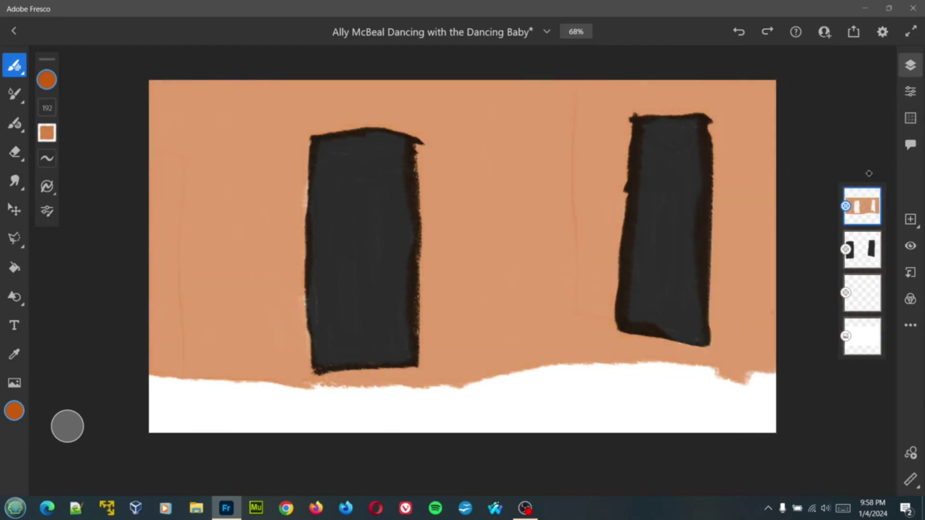
- Add a layer above the wall layer and paint the whole floor strip below the doors yellow-orange on it
left_click(868, 211)
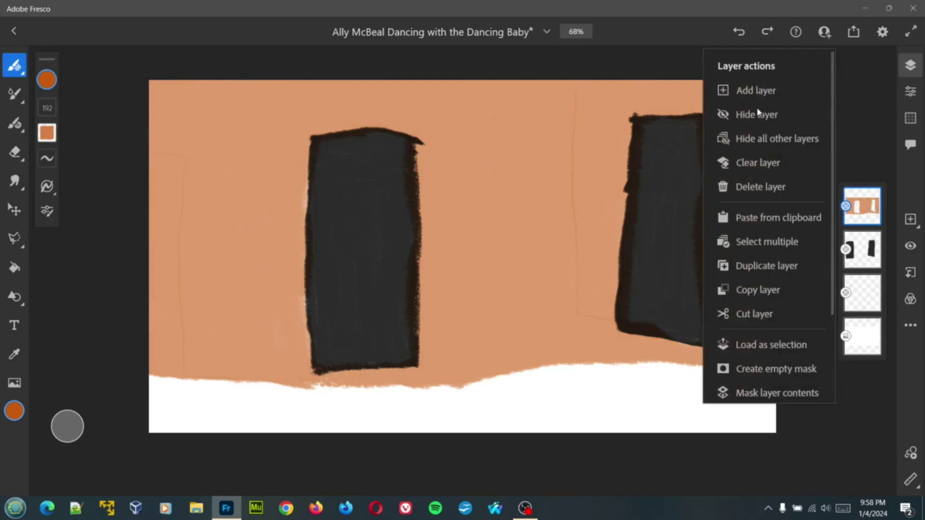
left_click(754, 94)
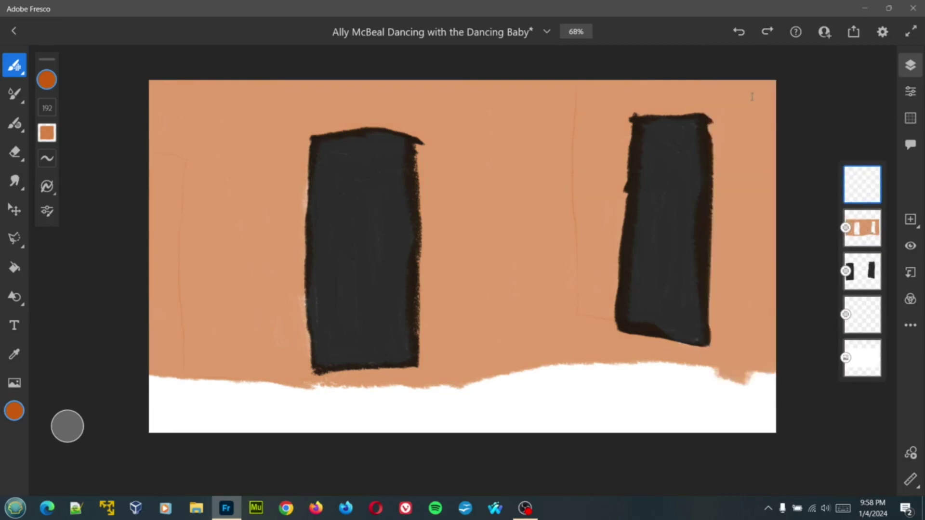
left_click(46, 80)
mouse_move(182, 147)
left_mouse_down()
mouse_move(165, 144)
mouse_move(165, 153)
left_mouse_up()
left_click(159, 399)
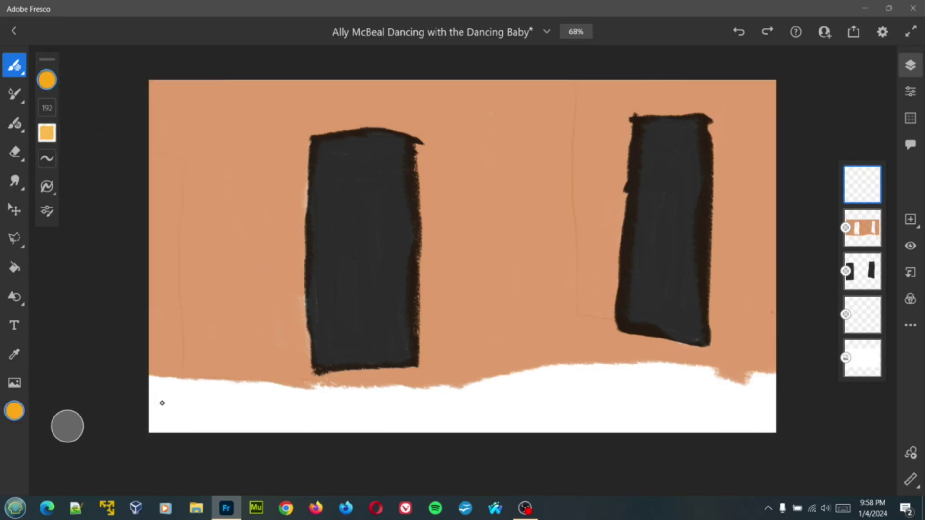
mouse_move(159, 395)
left_mouse_down()
mouse_move(447, 392)
mouse_move(535, 400)
mouse_move(220, 415)
mouse_move(152, 405)
mouse_move(204, 388)
mouse_move(154, 389)
mouse_move(160, 432)
mouse_move(382, 430)
mouse_move(120, 422)
mouse_move(435, 426)
mouse_move(413, 430)
mouse_move(818, 412)
mouse_move(739, 419)
mouse_move(489, 396)
mouse_move(574, 376)
mouse_move(774, 379)
mouse_move(581, 403)
mouse_move(546, 396)
mouse_move(616, 382)
mouse_move(778, 382)
mouse_move(776, 431)
mouse_move(597, 433)
left_mouse_up()
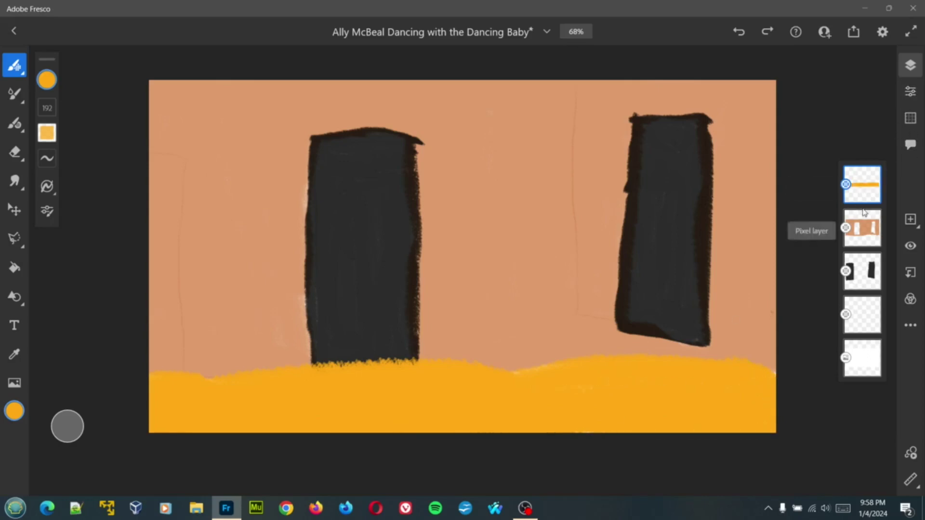
- Set the yellow-orange floor layer's opacity to 23, trying the Darken and Multiply blend modes before returning it to Normal
left_click(910, 91)
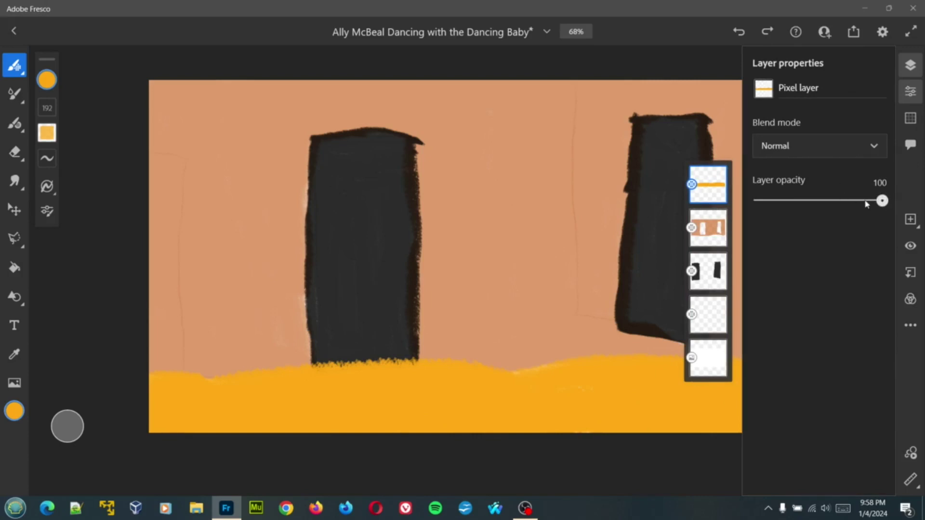
left_click_drag(866, 202, 777, 206)
left_click(840, 143)
left_click(835, 228)
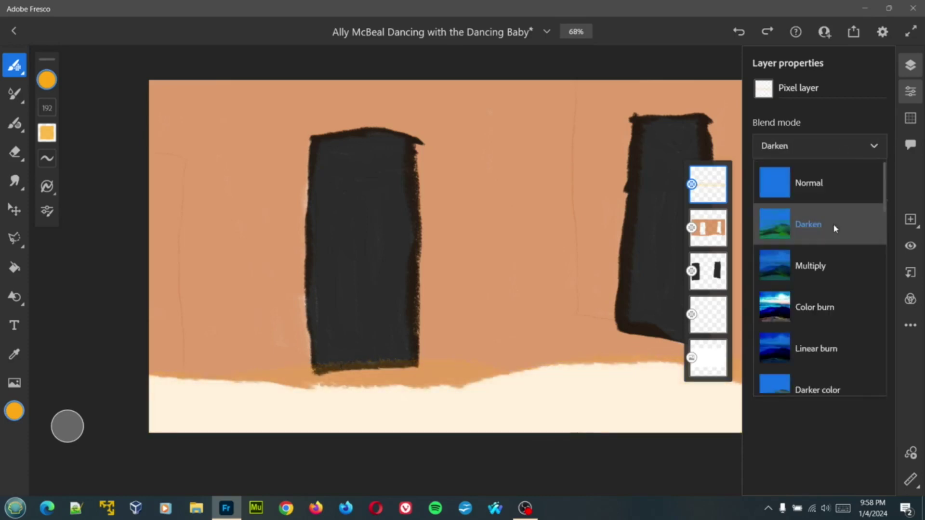
left_click(827, 263)
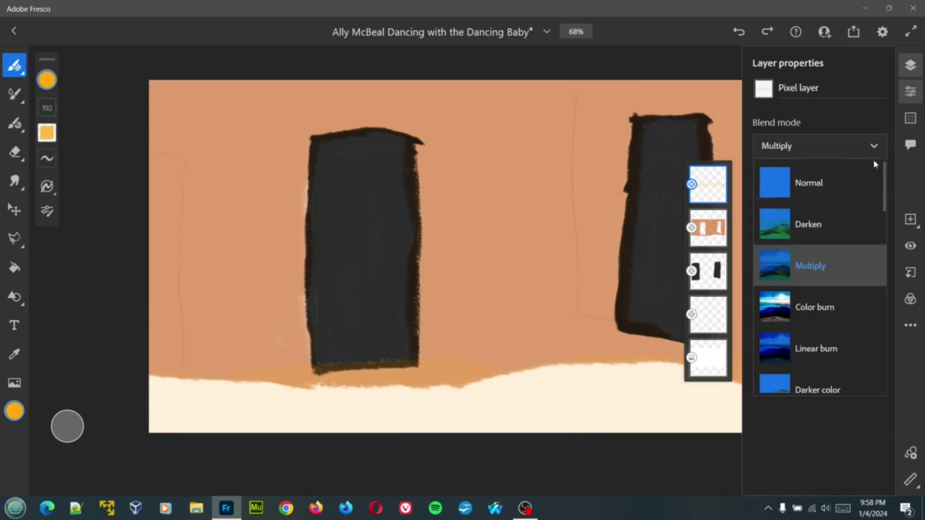
left_click(874, 147)
left_click_drag(810, 209, 790, 212)
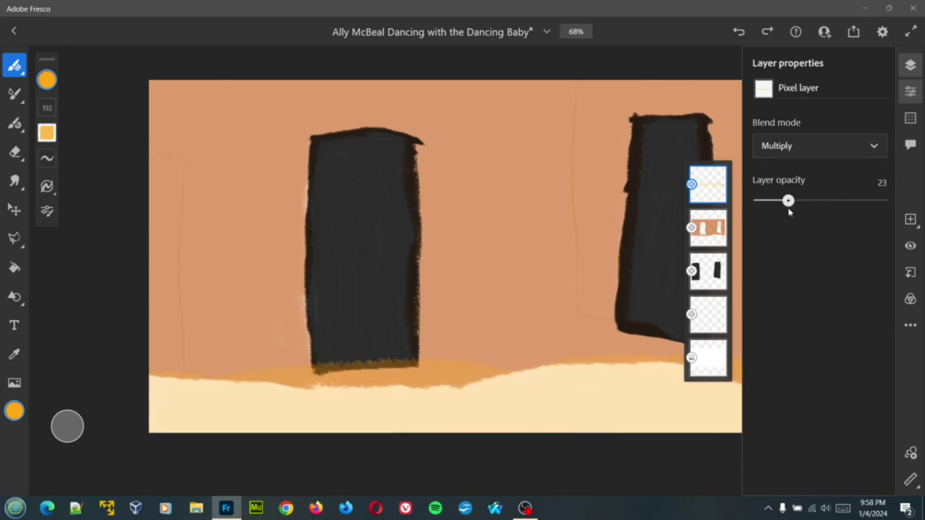
left_click(880, 151)
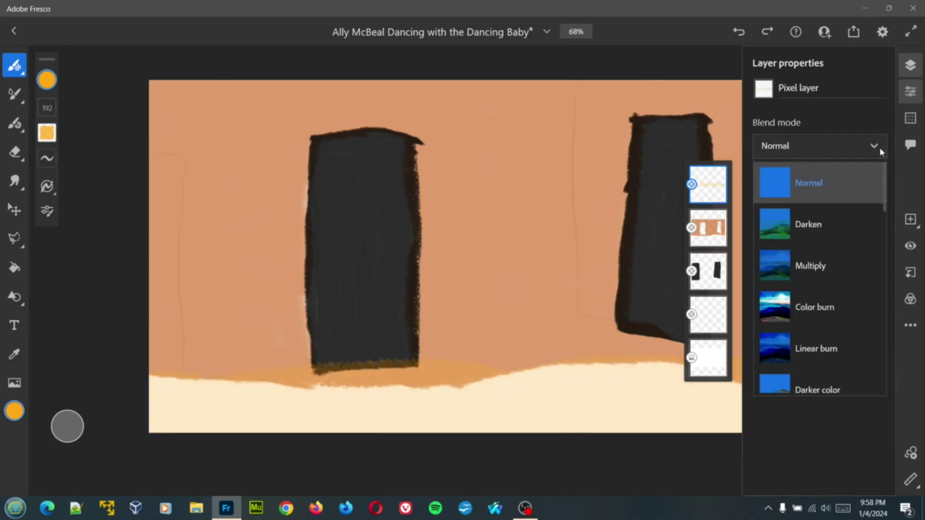
left_click(885, 147)
left_click(910, 91)
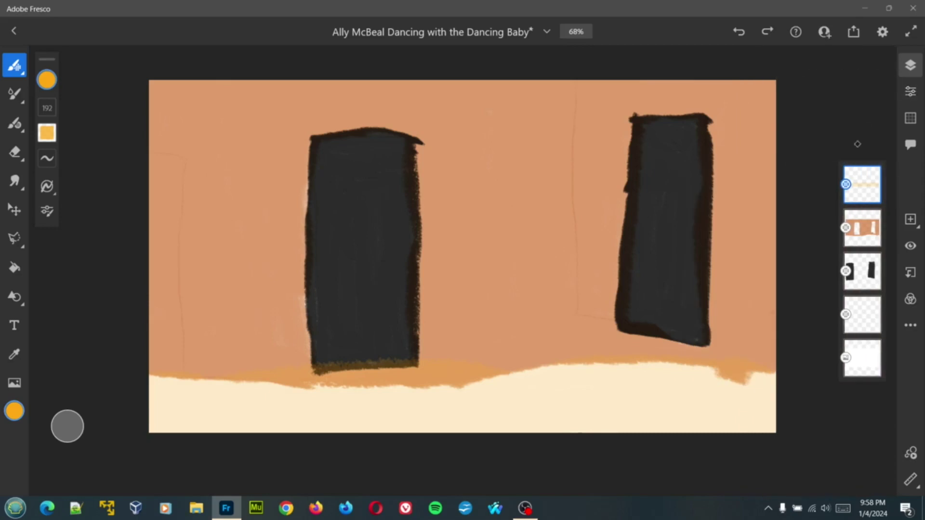
- Try to add a new layer above the yellow-orange floor layer
left_click(881, 202)
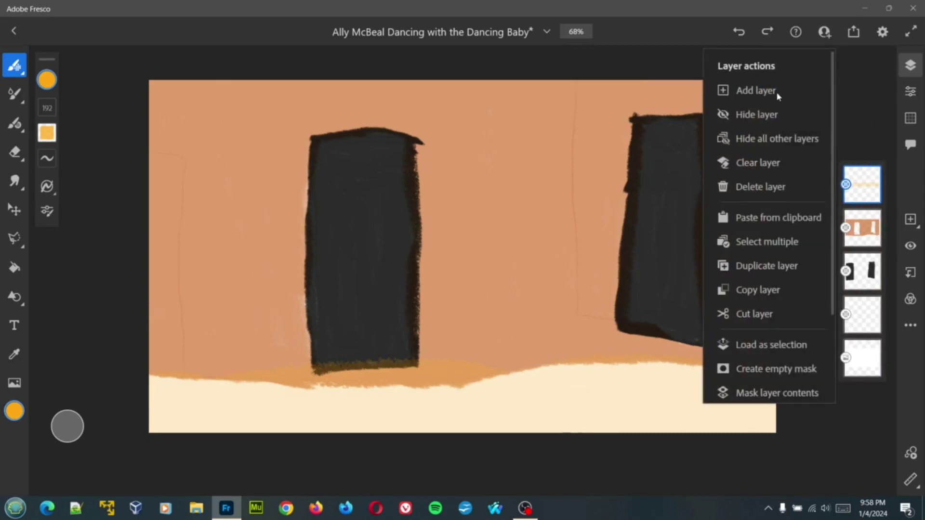
left_click(773, 82)
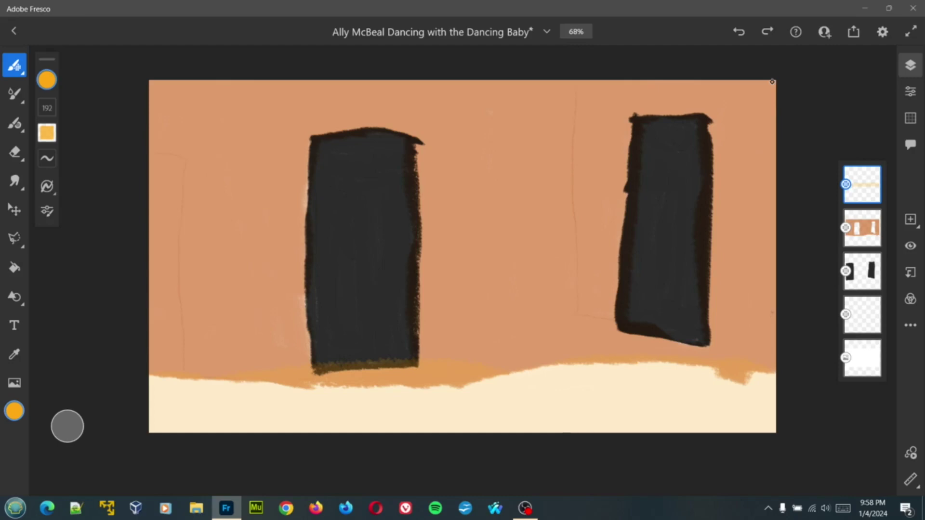
- Set the brush to dark brown at size 60 and try a stroke across the lower floor
left_click(47, 80)
left_click_drag(168, 167, 165, 173)
left_click(47, 109)
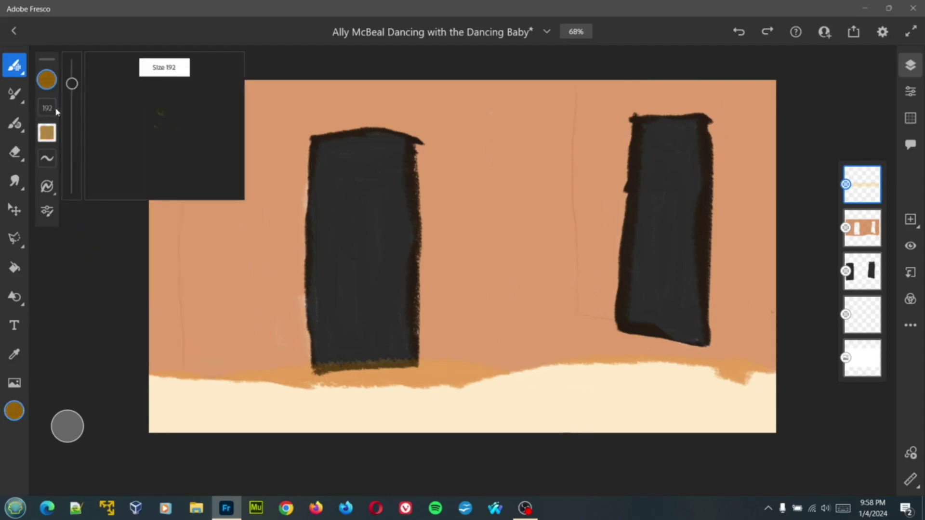
mouse_move(72, 84)
left_mouse_down()
mouse_move(72, 133)
mouse_move(71, 110)
left_mouse_up()
left_click_drag(147, 413, 326, 430)
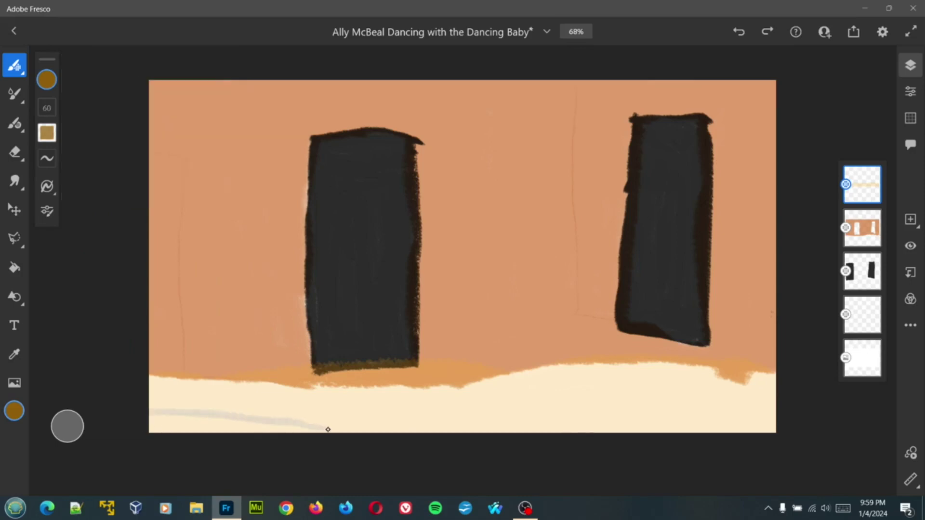
key("ctrl+z")
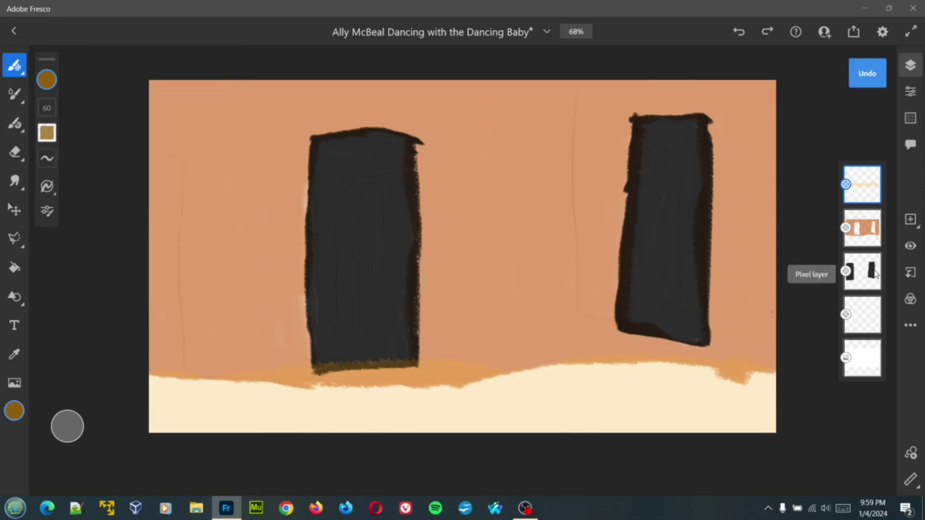
- Add a layer above the yellow-orange floor layer and paint crossing dark brown streaks along the whole floor strip
right_click(857, 199)
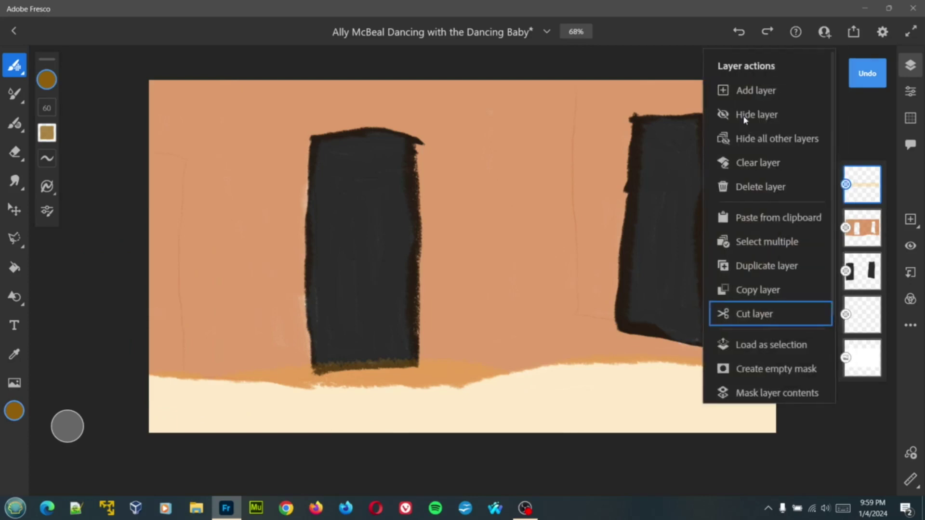
left_click(742, 88)
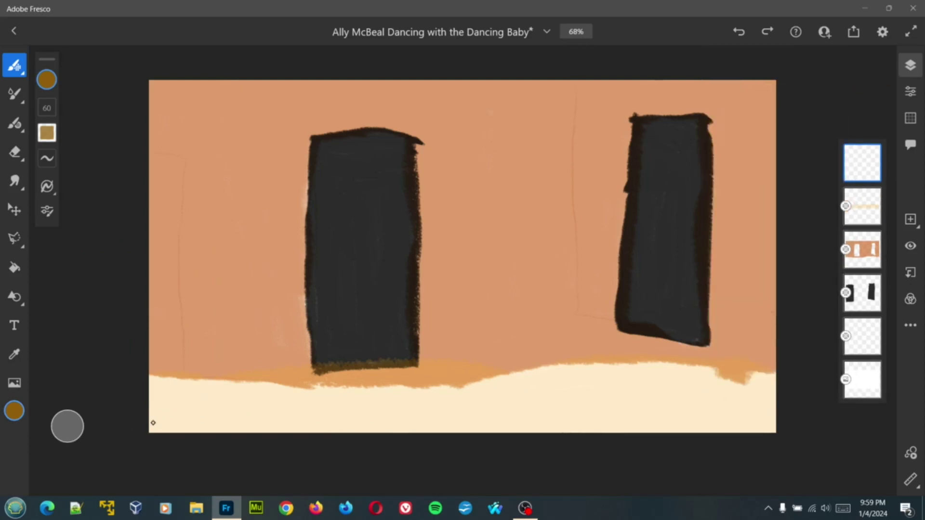
mouse_move(153, 422)
left_mouse_down()
mouse_move(410, 392)
mouse_move(638, 405)
mouse_move(788, 396)
mouse_move(402, 398)
mouse_move(221, 413)
mouse_move(703, 385)
mouse_move(394, 426)
mouse_move(58, 392)
mouse_move(316, 419)
left_mouse_up()
mouse_move(241, 420)
left_mouse_down()
mouse_move(717, 428)
mouse_move(813, 408)
left_mouse_up()
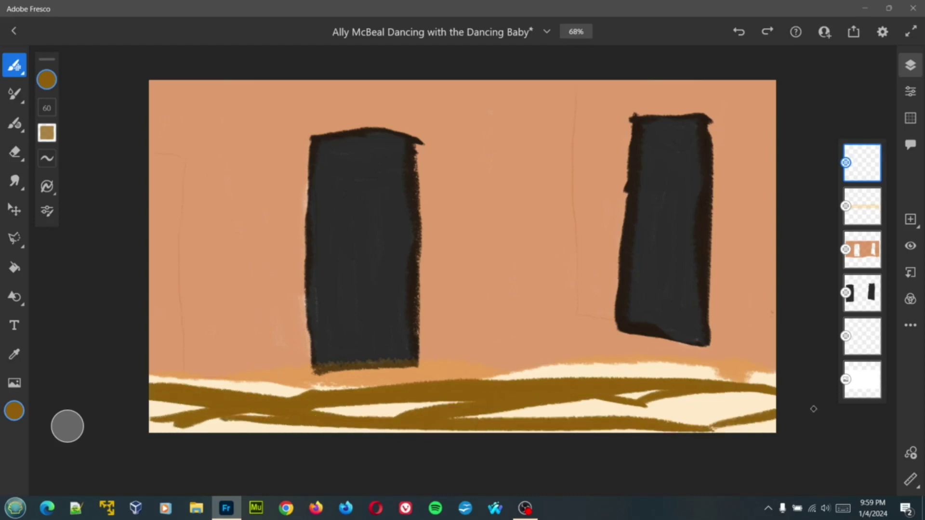
- Set the brown floor streak layer's opacity to 49
left_click(911, 91)
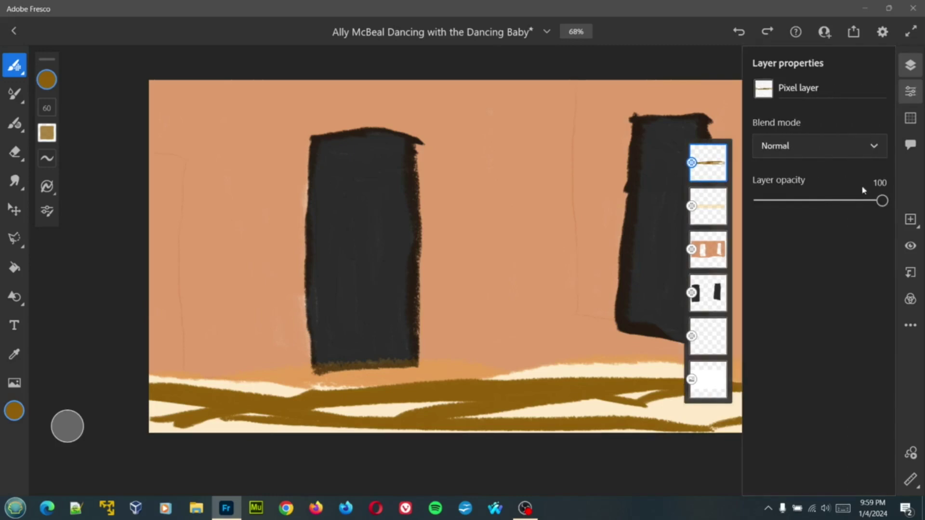
left_click_drag(881, 201, 819, 201)
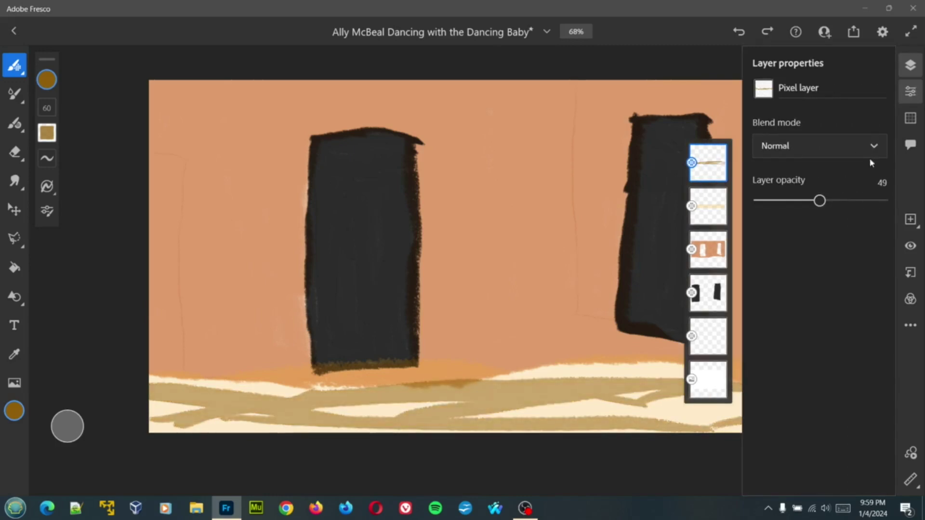
left_click(910, 92)
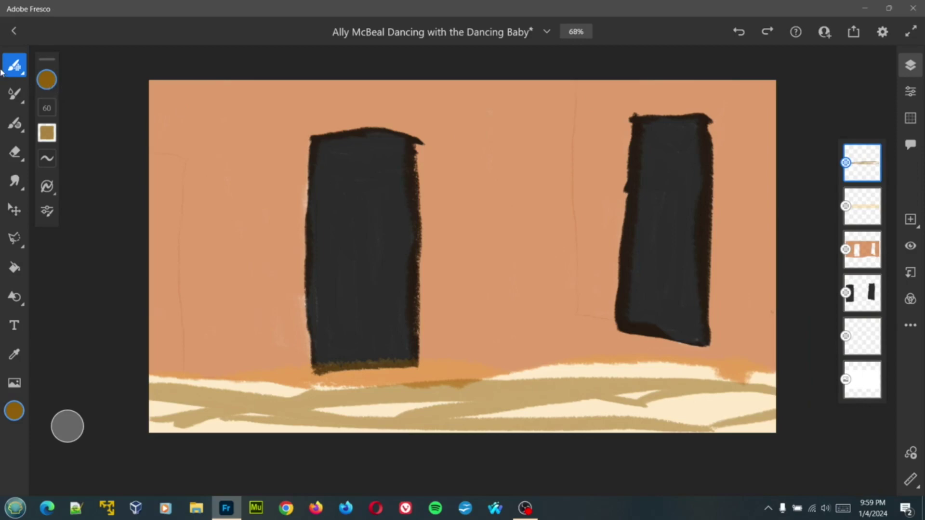
- Choose a pale cream brush colour and add a new layer above the brown floor streak layer
left_click(45, 86)
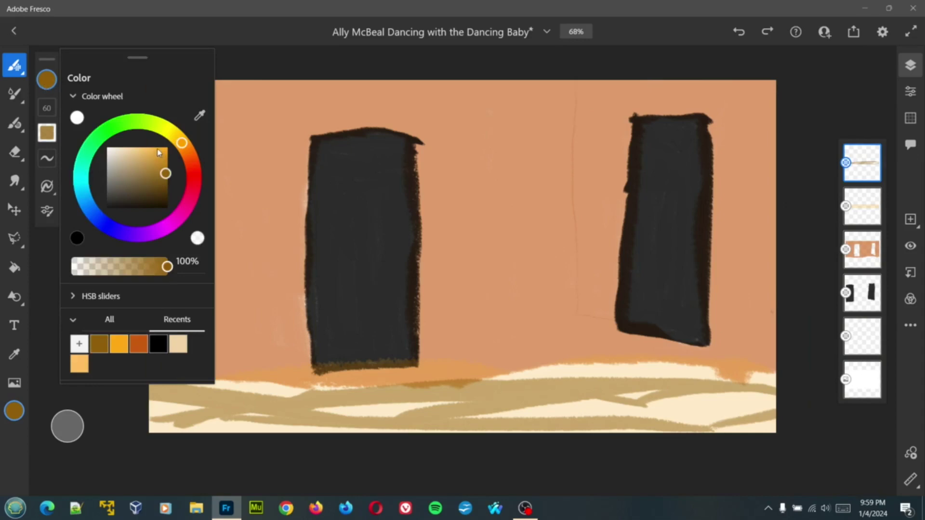
left_click_drag(159, 153, 123, 149)
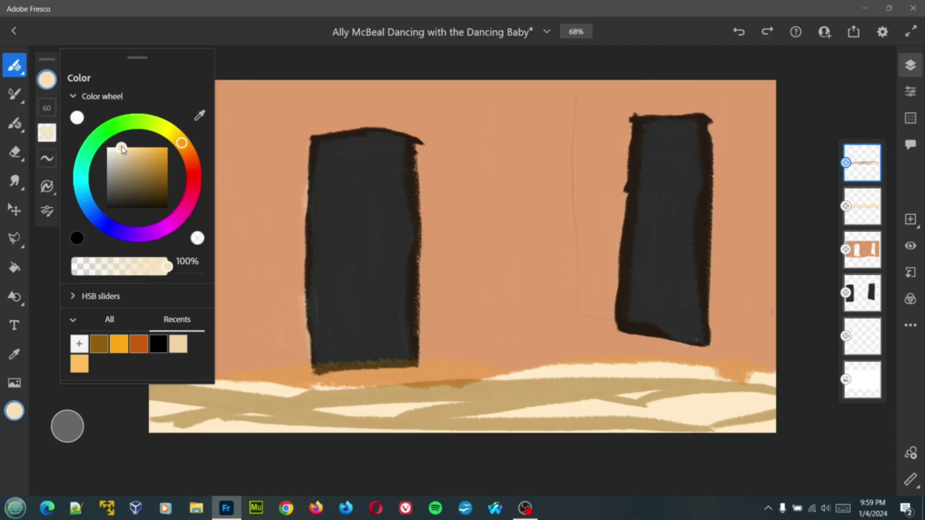
left_click(870, 171)
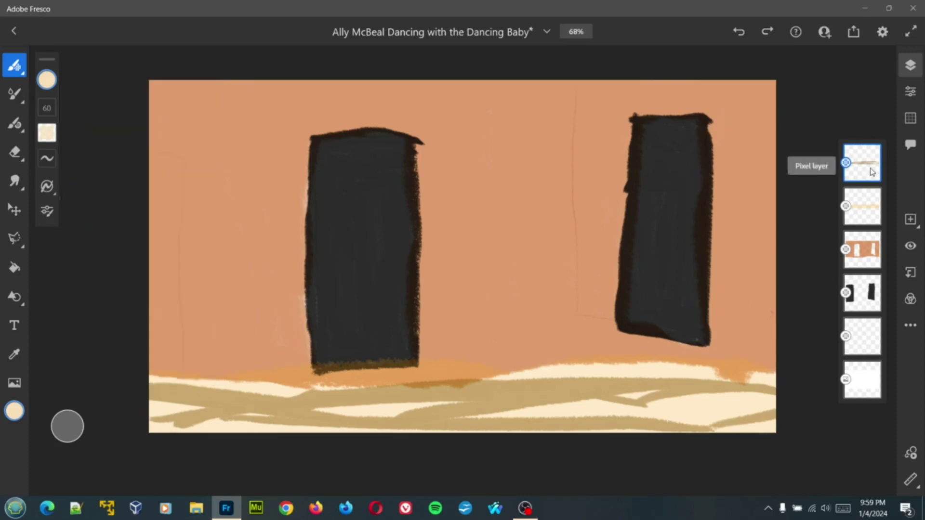
left_click(875, 169)
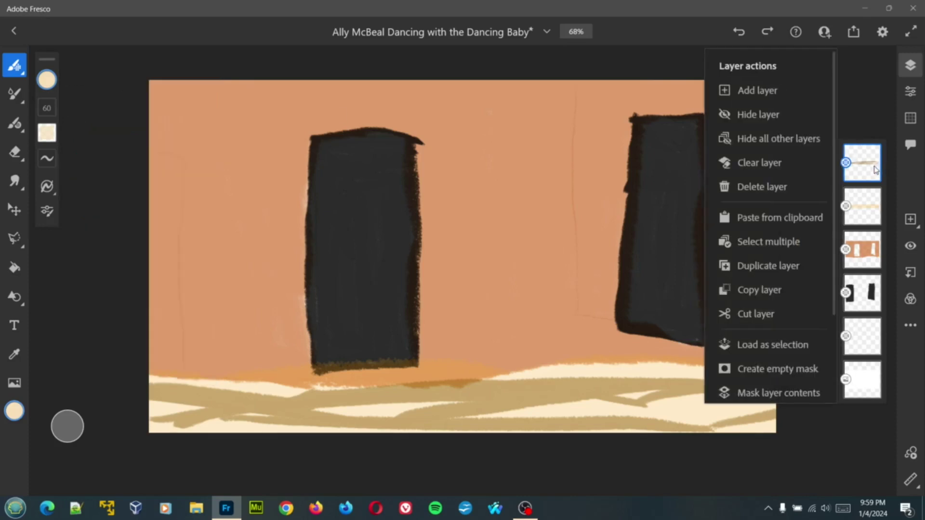
left_click(737, 88)
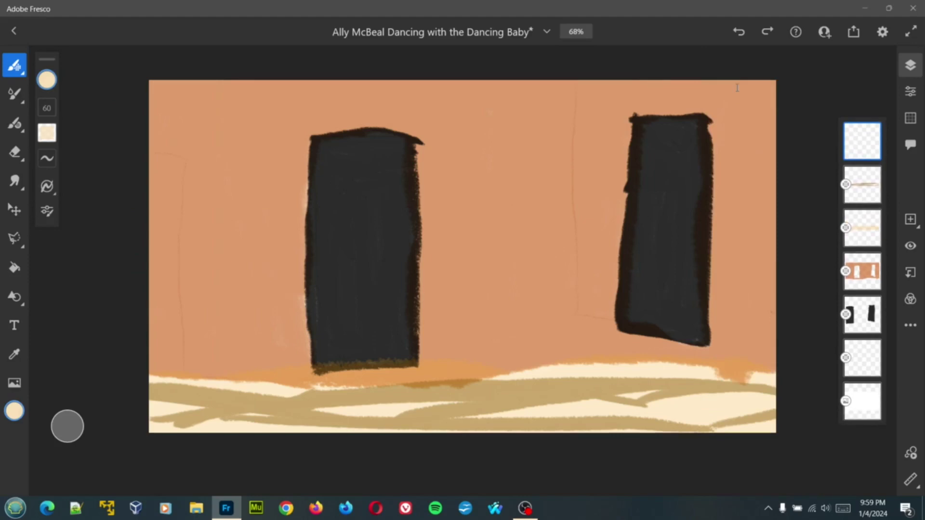
mouse_move(632, 109)
left_mouse_down()
mouse_move(634, 256)
mouse_move(618, 299)
mouse_move(624, 365)
mouse_move(639, 318)
mouse_move(626, 131)
mouse_move(635, 78)
mouse_move(629, 138)
mouse_move(641, 207)
mouse_move(622, 364)
mouse_move(620, 111)
mouse_move(633, 284)
mouse_move(621, 359)
mouse_move(630, 304)
left_mouse_up()
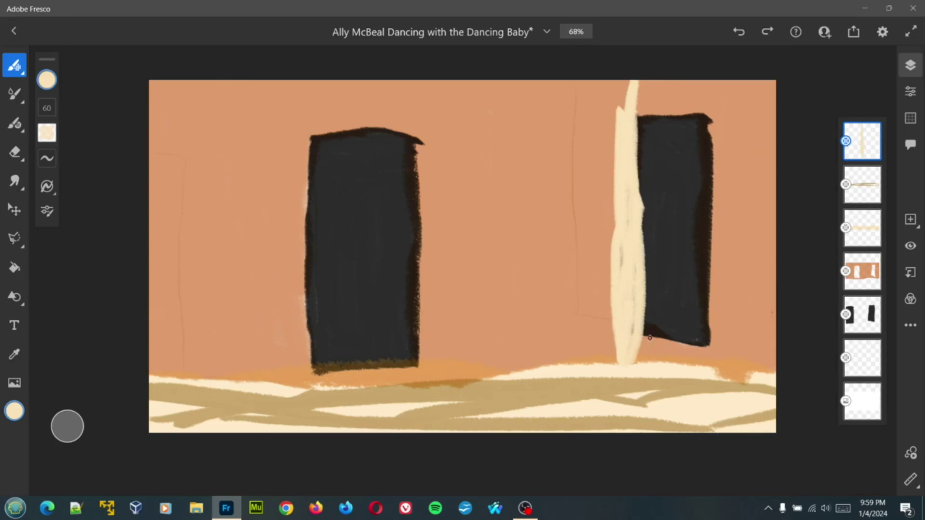
key("Delete")
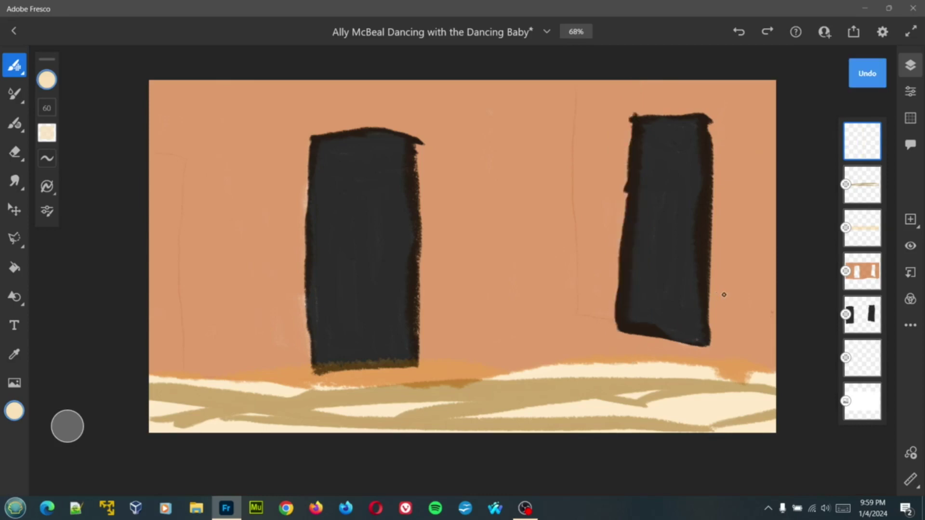
left_click_drag(632, 79, 623, 369)
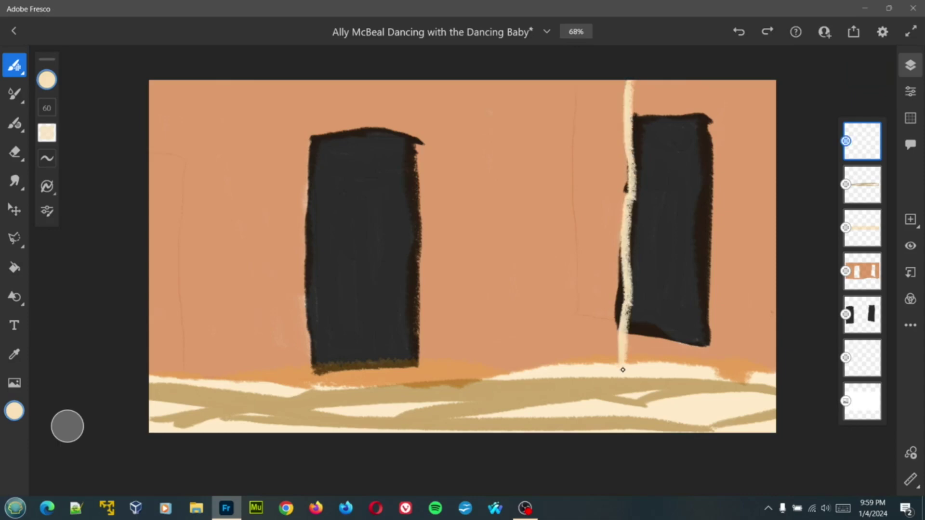
key("Delete")
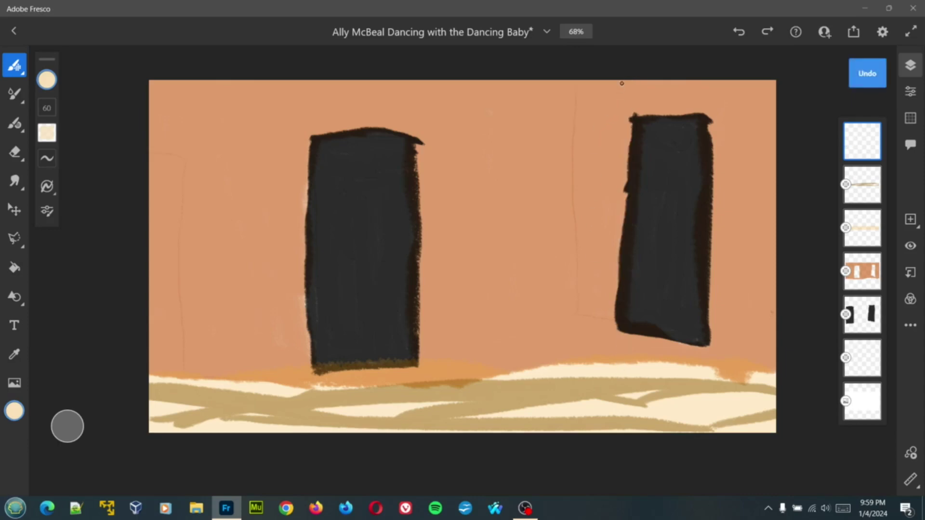
- Paint cream frames around both doors, running the right-hand door's frame up to the canvas's upper edge
left_click_drag(620, 82, 619, 360)
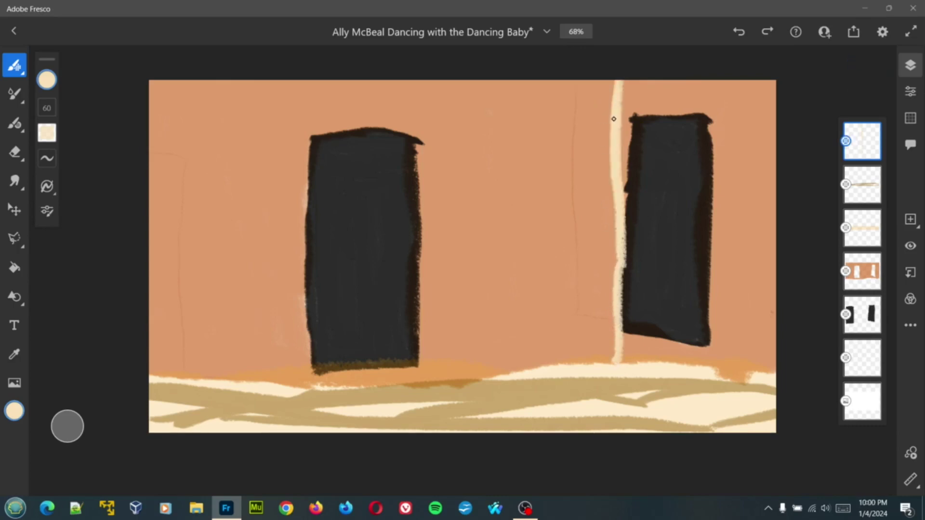
left_click_drag(609, 117, 738, 119)
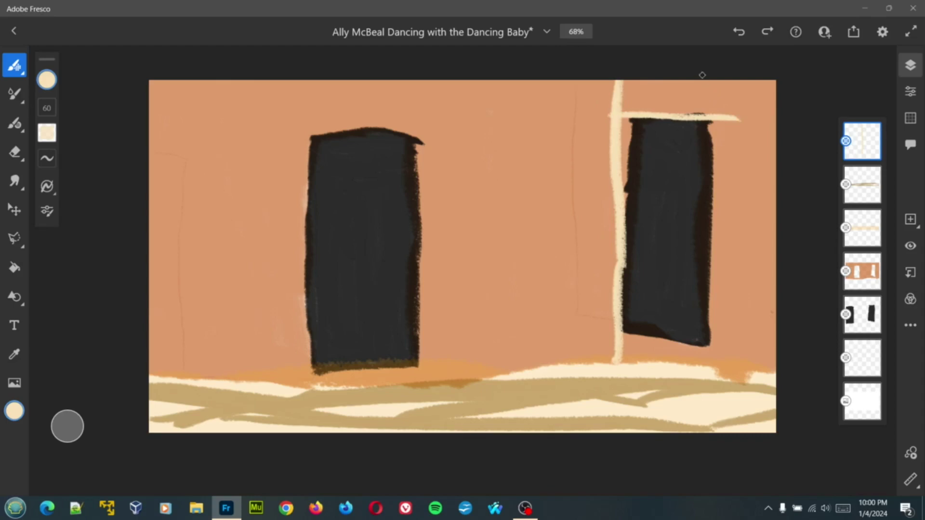
key("ctrl+z")
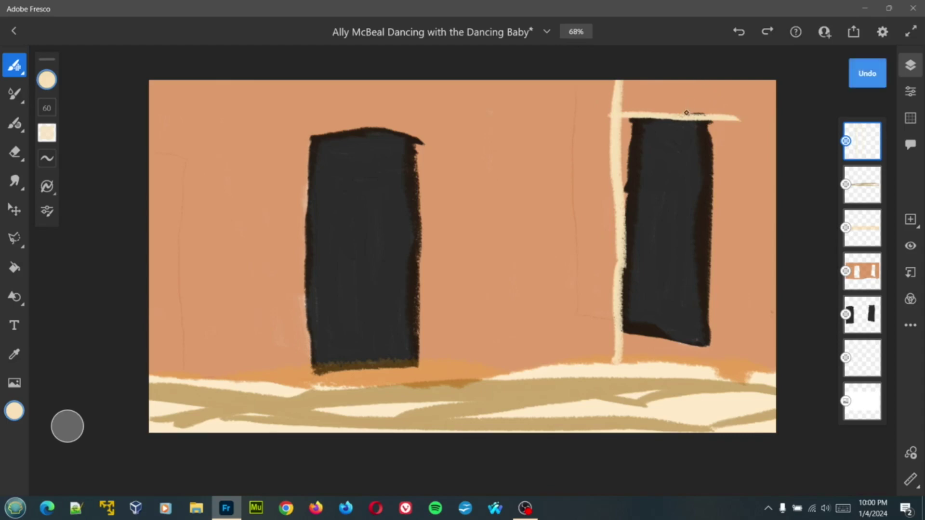
mouse_move(615, 82)
left_mouse_down()
mouse_move(751, 87)
mouse_move(733, 380)
left_mouse_up()
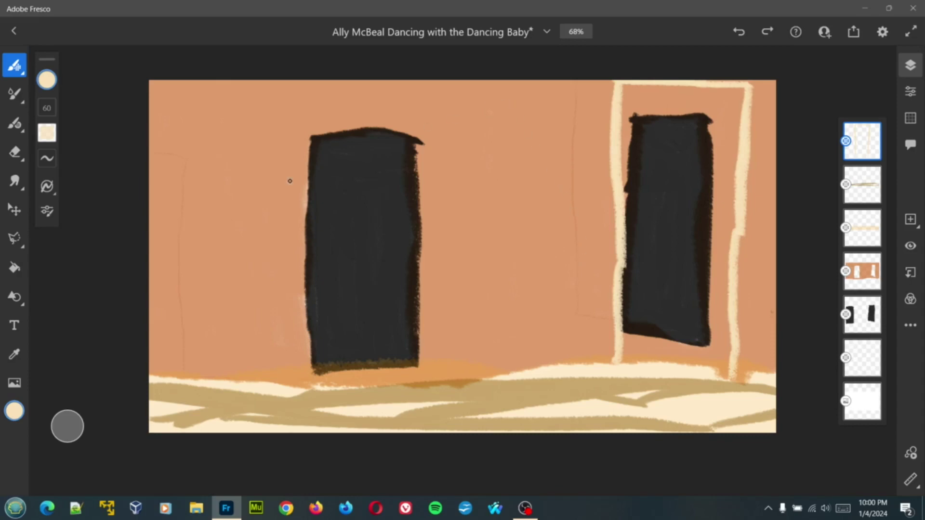
mouse_move(303, 137)
left_mouse_down()
mouse_move(419, 134)
mouse_move(414, 141)
mouse_move(406, 130)
mouse_move(425, 183)
mouse_move(415, 372)
mouse_move(312, 372)
mouse_move(308, 248)
mouse_move(320, 135)
mouse_move(299, 205)
mouse_move(319, 134)
mouse_move(305, 277)
mouse_move(310, 382)
mouse_move(298, 185)
mouse_move(293, 240)
mouse_move(306, 200)
mouse_move(313, 382)
mouse_move(424, 369)
left_mouse_up()
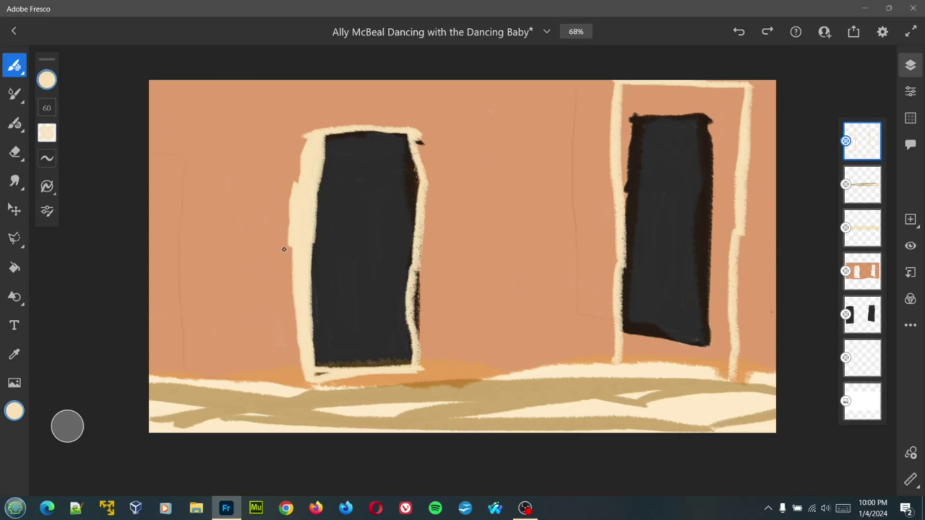
- Paint cream baseboard lines on both sides of the left-hand door, a full-height vertical near the canvas's left edge and a short line to that edge
left_click_drag(181, 359, 300, 359)
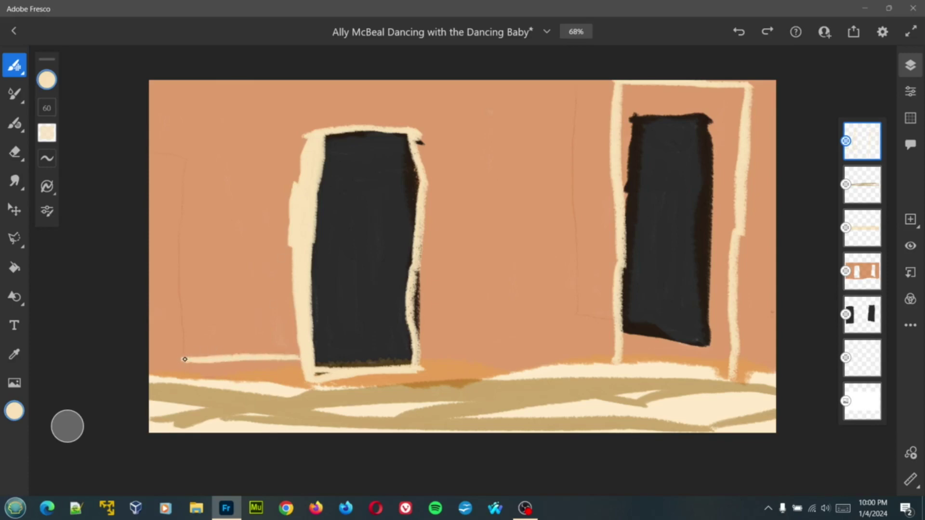
mouse_move(186, 359)
left_mouse_down()
mouse_move(173, 256)
mouse_move(178, 103)
mouse_move(187, 110)
mouse_move(193, 198)
left_mouse_up()
key("ctrl+z")
key("ctrl+z")
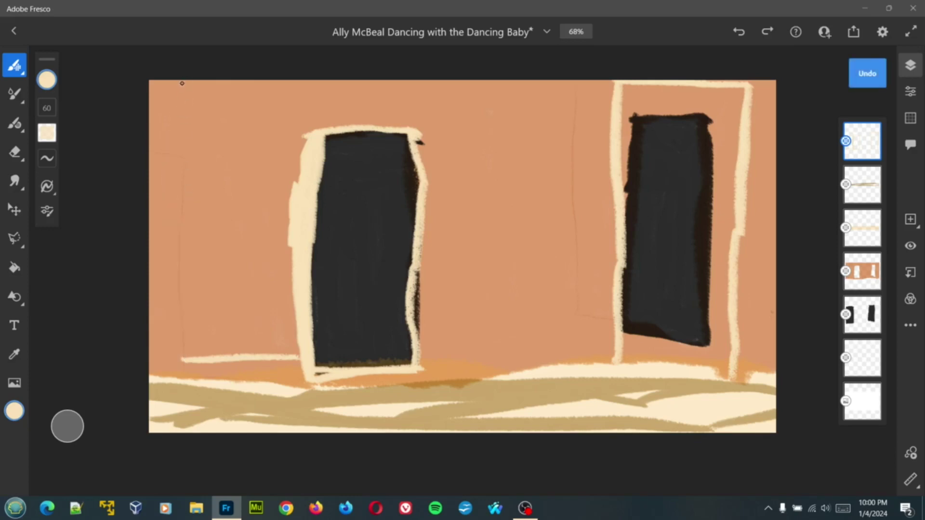
left_click_drag(187, 83, 187, 360)
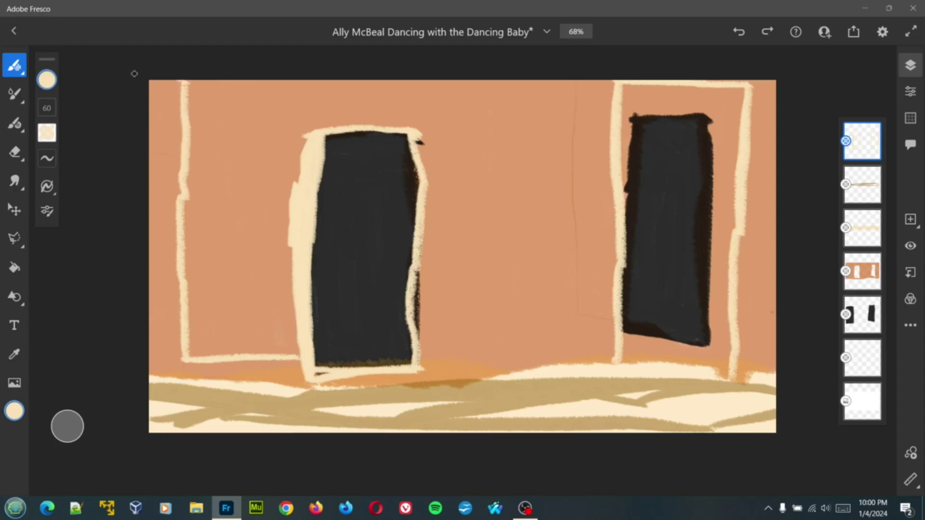
left_click_drag(186, 161, 134, 149)
left_click_drag(425, 368, 609, 354)
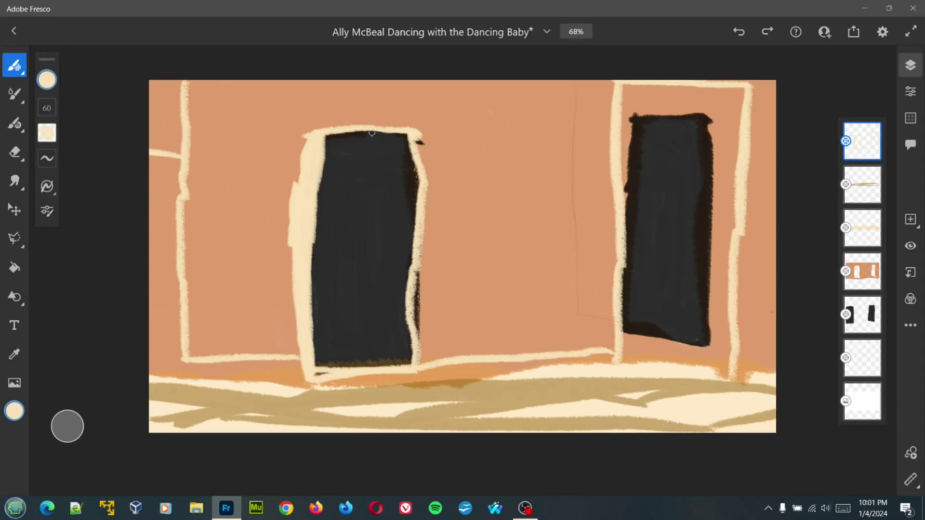
- Paint a cream ceiling line across the upper wall, with full-height verticals along the canvas's right edge and left of the right-hand door's frame
mouse_move(334, 100)
left_mouse_down()
mouse_move(496, 91)
mouse_move(767, 100)
left_mouse_up()
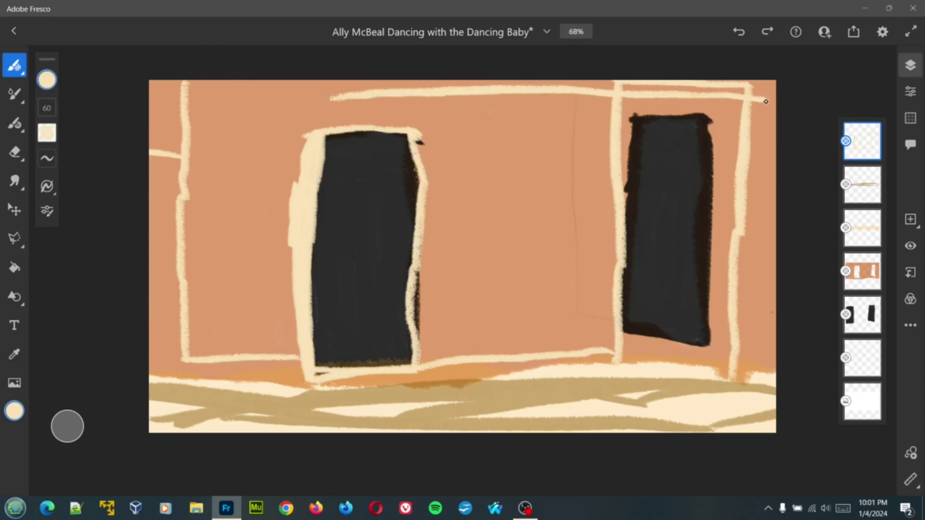
left_click_drag(766, 103, 772, 384)
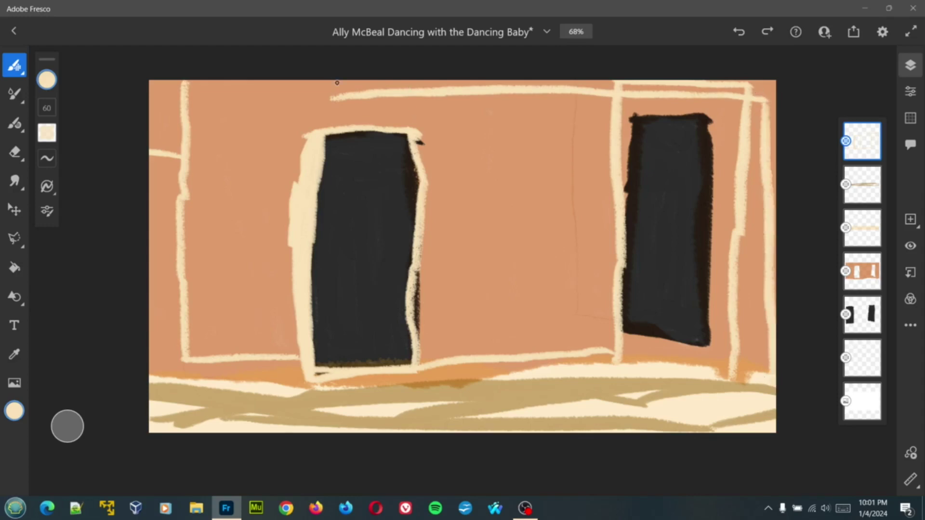
left_click_drag(342, 100, 172, 109)
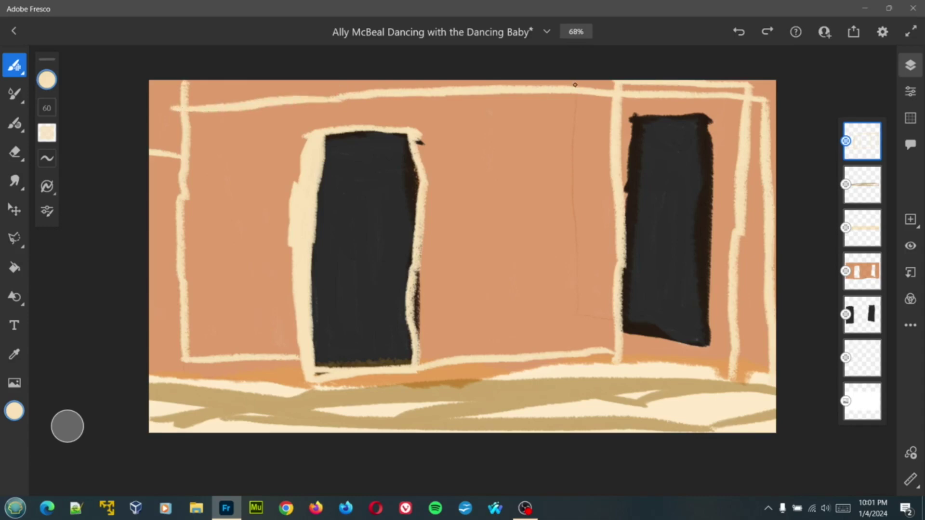
left_click_drag(573, 77, 570, 355)
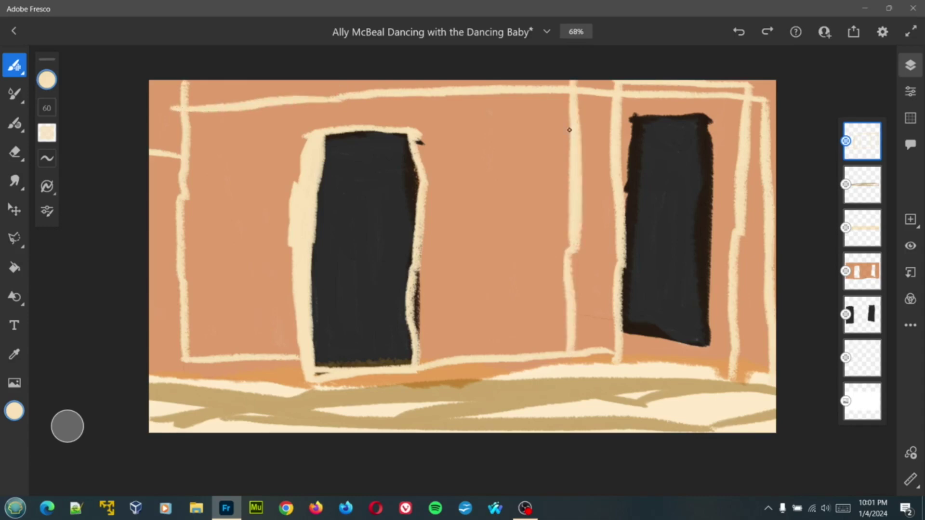
left_click_drag(569, 89, 636, 87)
- Set the brush size to 252 and fill the ceiling band, the column beside the right-hand door and the wall's far-right strip with cream
left_click(869, 145)
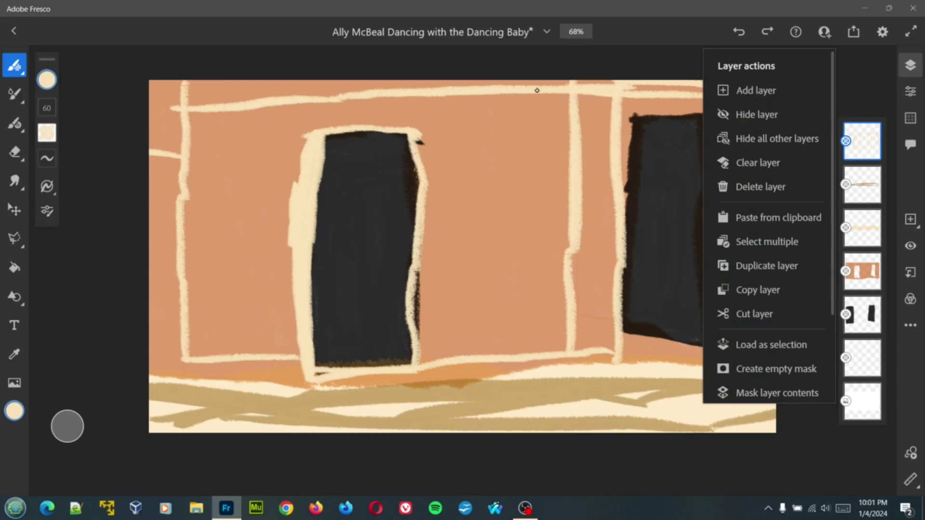
left_click(48, 87)
left_click(47, 82)
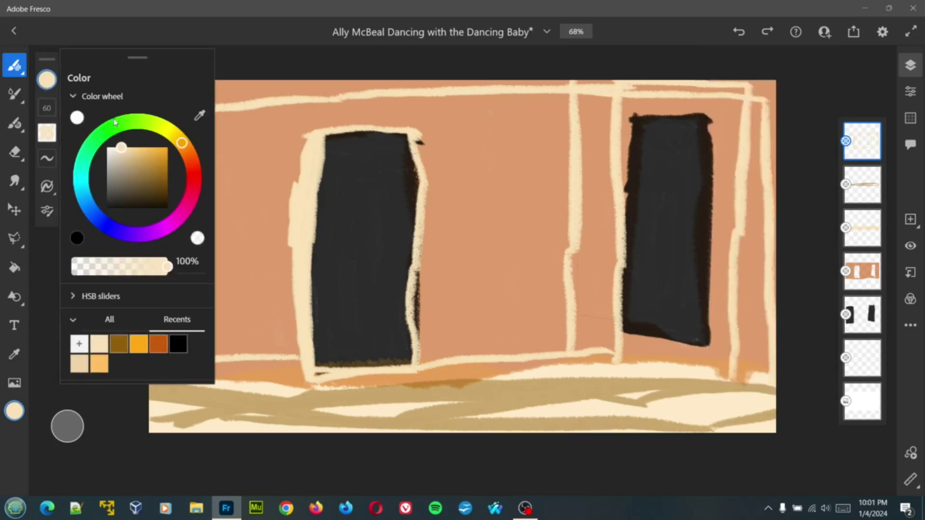
left_click(31, 112)
left_click(45, 112)
left_click_drag(73, 108, 72, 79)
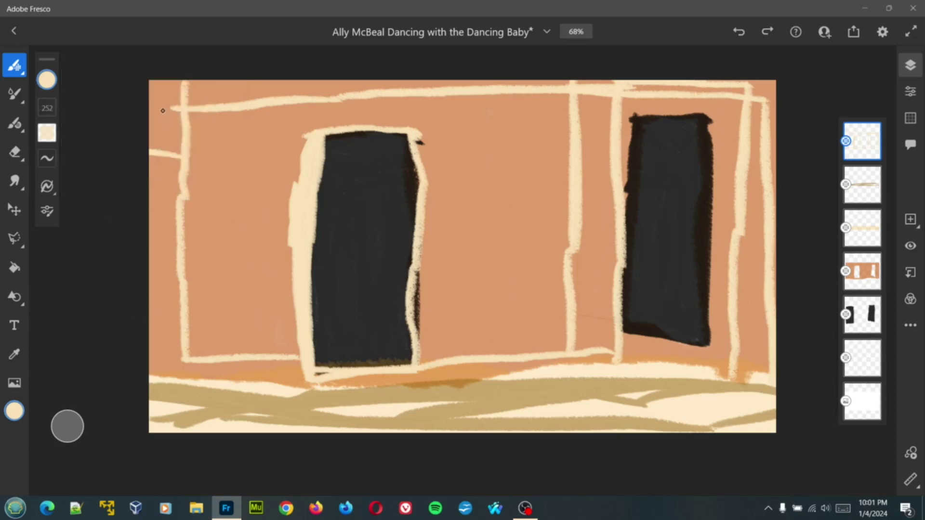
mouse_move(163, 111)
left_mouse_down()
mouse_move(382, 93)
mouse_move(153, 103)
mouse_move(218, 89)
mouse_move(386, 94)
mouse_move(395, 93)
mouse_move(379, 85)
mouse_move(589, 78)
mouse_move(584, 310)
mouse_move(593, 356)
mouse_move(599, 80)
mouse_move(632, 92)
mouse_move(792, 93)
mouse_move(763, 88)
mouse_move(756, 106)
mouse_move(753, 391)
mouse_move(760, 180)
left_mouse_up()
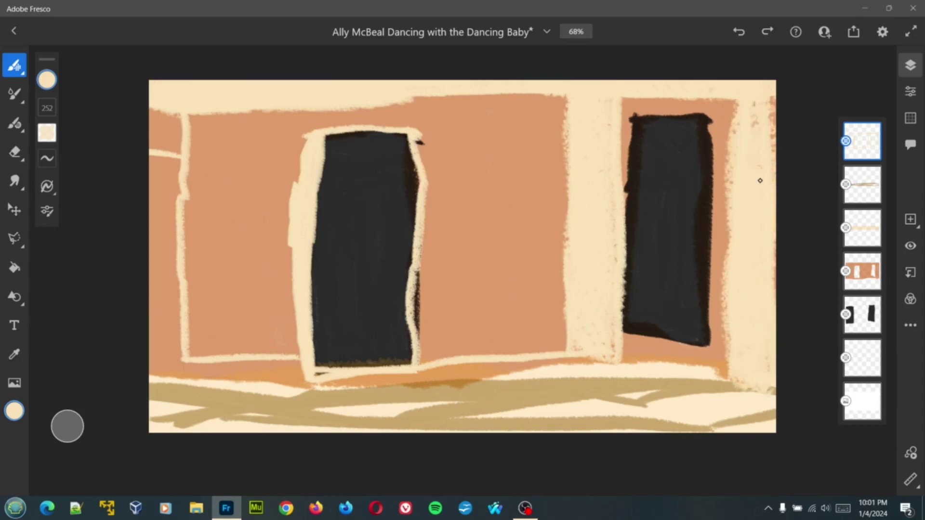
- Cover the remaining orange along the upper part of the canvas's far-right edge with cream
left_click_drag(767, 118, 774, 163)
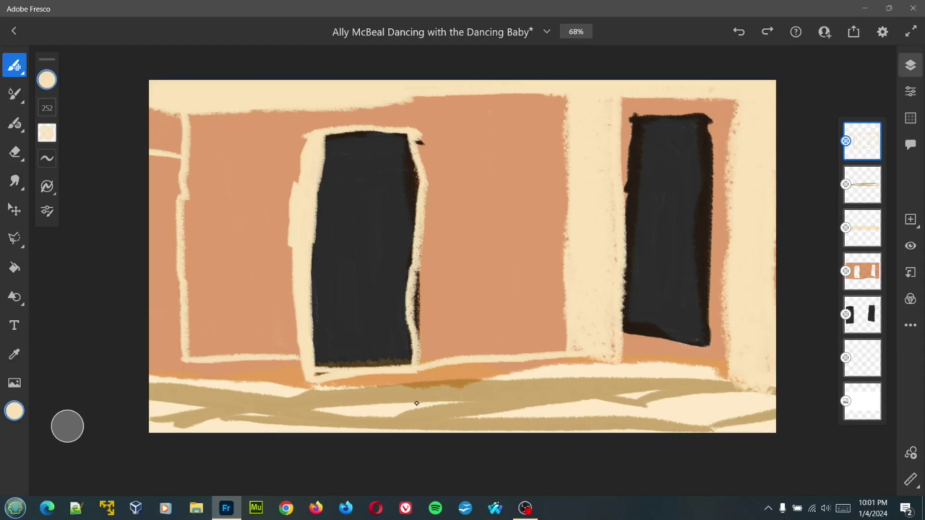
mouse_move(416, 378)
left_mouse_down()
mouse_move(590, 364)
mouse_move(618, 353)
mouse_move(597, 350)
left_mouse_up()
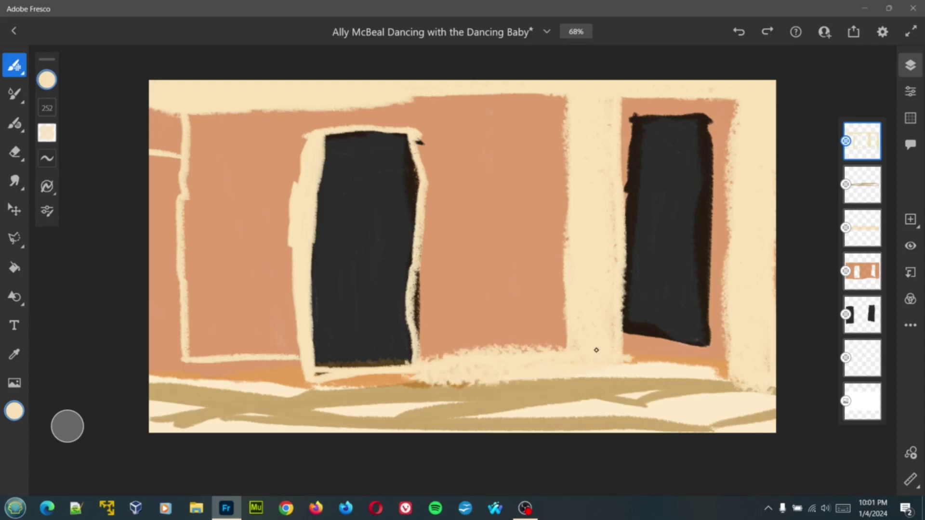
mouse_move(539, 366)
left_mouse_down()
mouse_move(345, 394)
mouse_move(408, 382)
mouse_move(309, 372)
mouse_move(91, 390)
left_mouse_up()
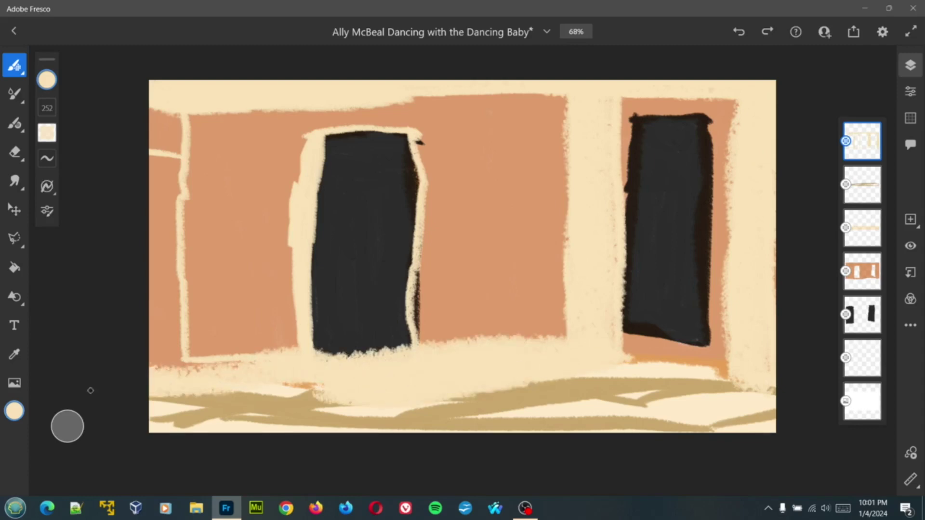
left_click_drag(240, 374, 135, 371)
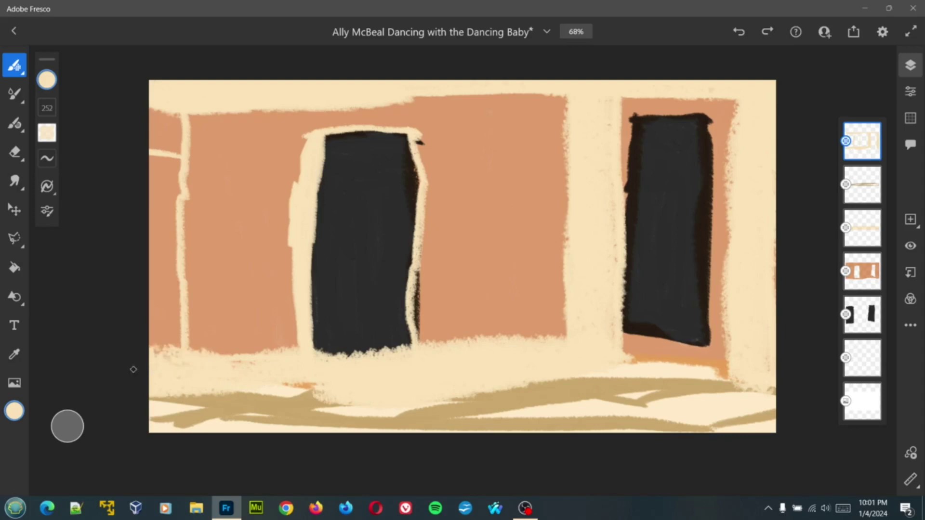
key("ctrl+z")
key("ctrl+z")
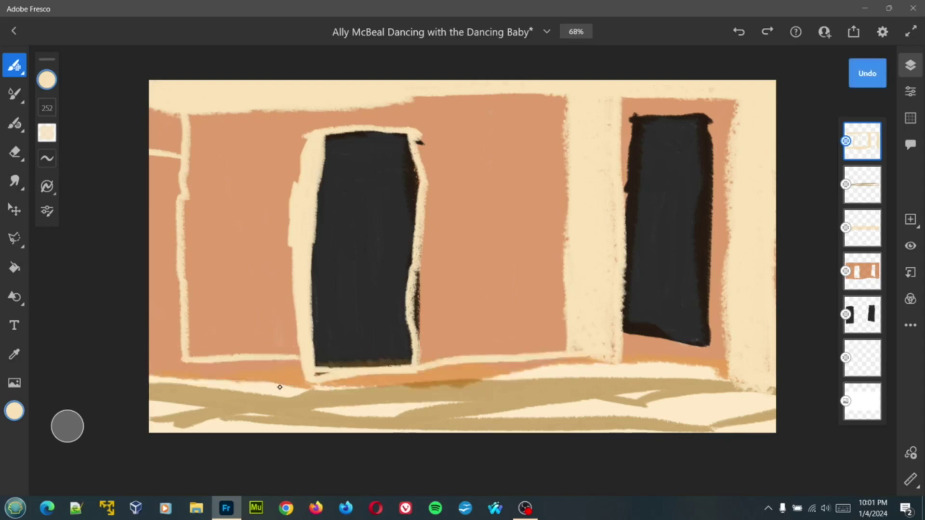
- Set the brush size to 99 and paint a broad cream baseboard from the right-hand door to the canvas's left edge
left_click(47, 108)
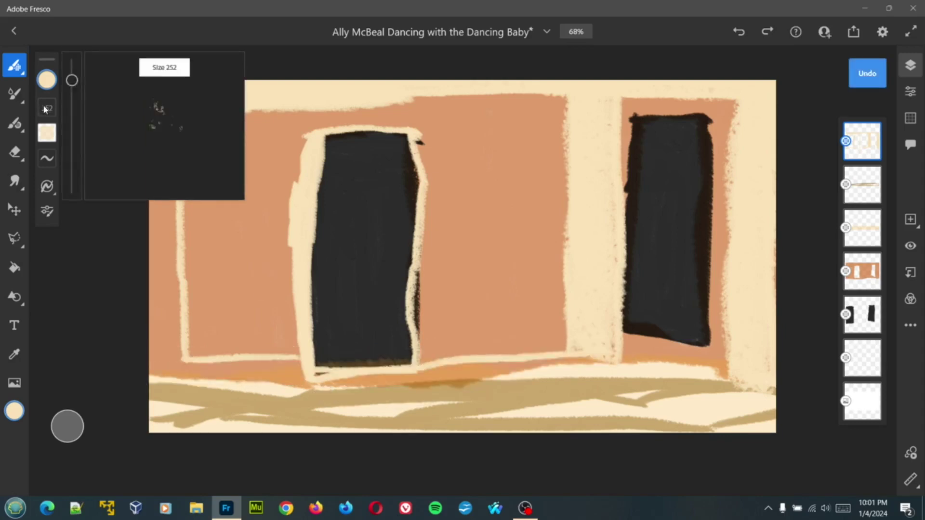
mouse_move(72, 80)
left_mouse_down()
mouse_move(72, 130)
mouse_move(71, 90)
left_mouse_up()
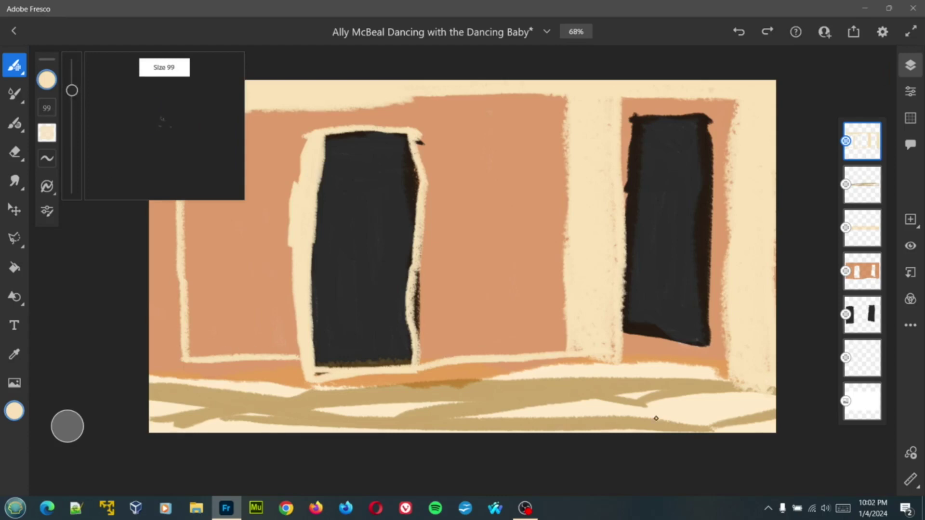
mouse_move(515, 360)
left_mouse_down()
mouse_move(621, 353)
mouse_move(602, 364)
mouse_move(517, 365)
mouse_move(626, 340)
mouse_move(570, 364)
mouse_move(382, 385)
mouse_move(510, 379)
mouse_move(415, 380)
mouse_move(481, 364)
mouse_move(340, 388)
mouse_move(304, 383)
mouse_move(396, 378)
mouse_move(106, 393)
mouse_move(244, 382)
mouse_move(162, 379)
mouse_move(293, 364)
mouse_move(257, 371)
mouse_move(312, 374)
mouse_move(241, 383)
mouse_move(290, 376)
left_mouse_up()
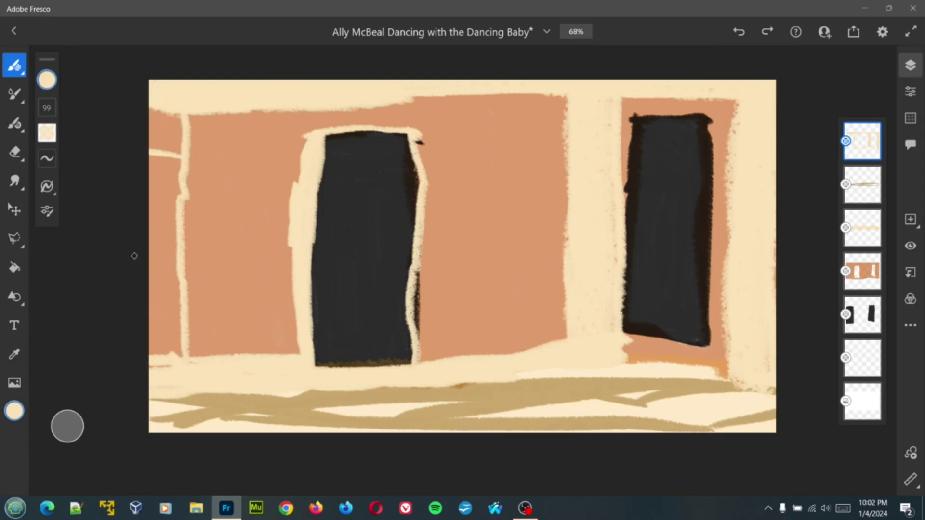
- Fill the wall's far-left strip below the short horizontal trim line with cream down to the baseboard
mouse_move(185, 156)
left_mouse_down()
mouse_move(145, 158)
mouse_move(189, 147)
mouse_move(162, 149)
mouse_move(191, 129)
mouse_move(179, 145)
mouse_move(161, 107)
mouse_move(142, 118)
mouse_move(184, 123)
mouse_move(159, 118)
mouse_move(142, 139)
mouse_move(183, 115)
left_mouse_up()
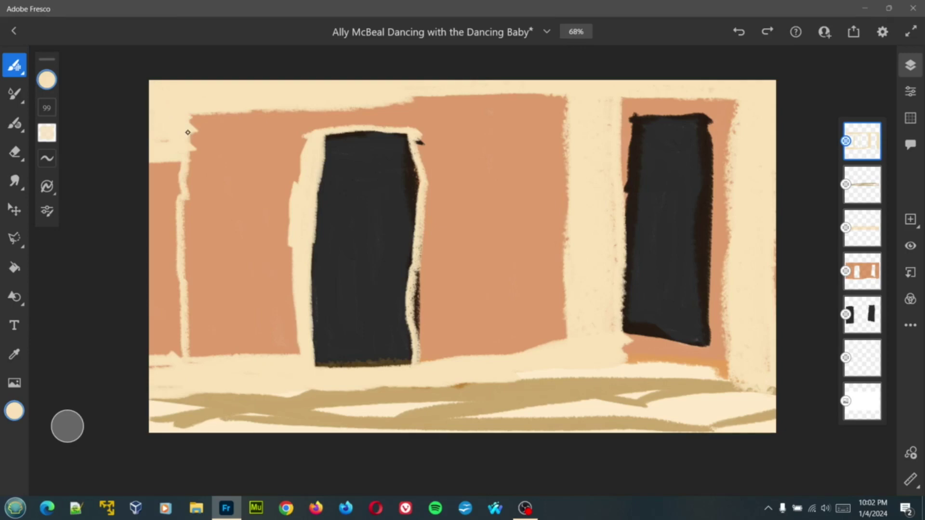
key("ctrl+z")
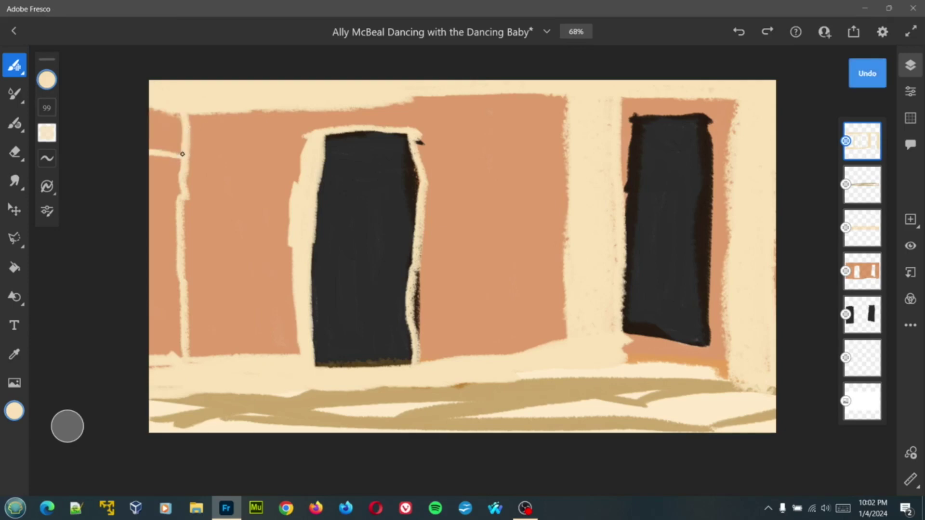
mouse_move(182, 154)
left_mouse_down()
mouse_move(176, 363)
mouse_move(188, 295)
mouse_move(168, 183)
mouse_move(150, 163)
mouse_move(181, 161)
mouse_move(143, 167)
mouse_move(172, 167)
mouse_move(173, 335)
mouse_move(159, 366)
mouse_move(200, 358)
mouse_move(158, 362)
mouse_move(152, 162)
mouse_move(156, 257)
left_mouse_up()
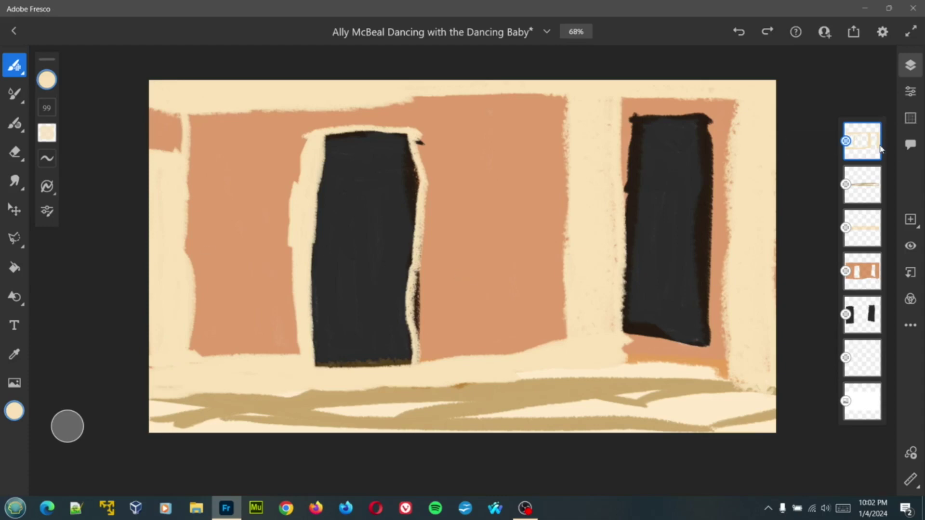
- Reduce the cream trim layer's opacity to 59
left_click(910, 91)
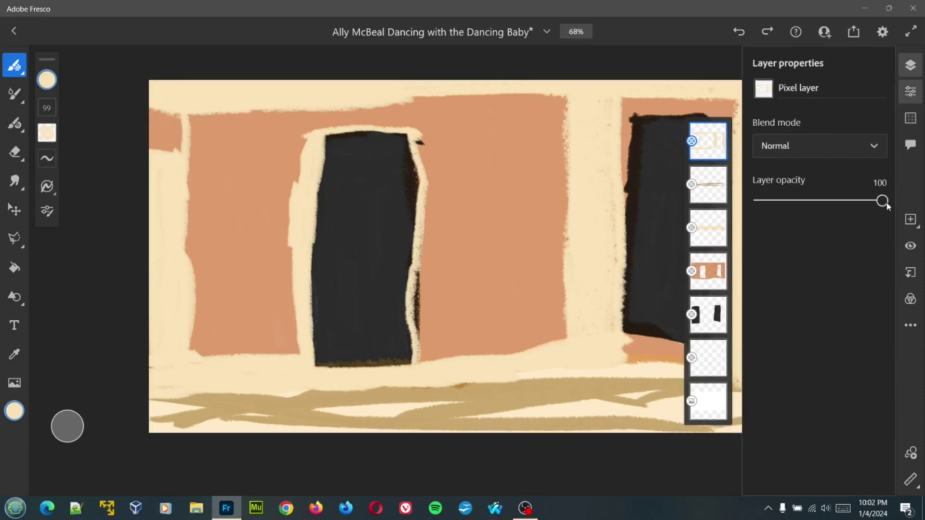
mouse_move(882, 201)
left_mouse_down()
mouse_move(816, 202)
mouse_move(848, 202)
mouse_move(831, 202)
left_mouse_up()
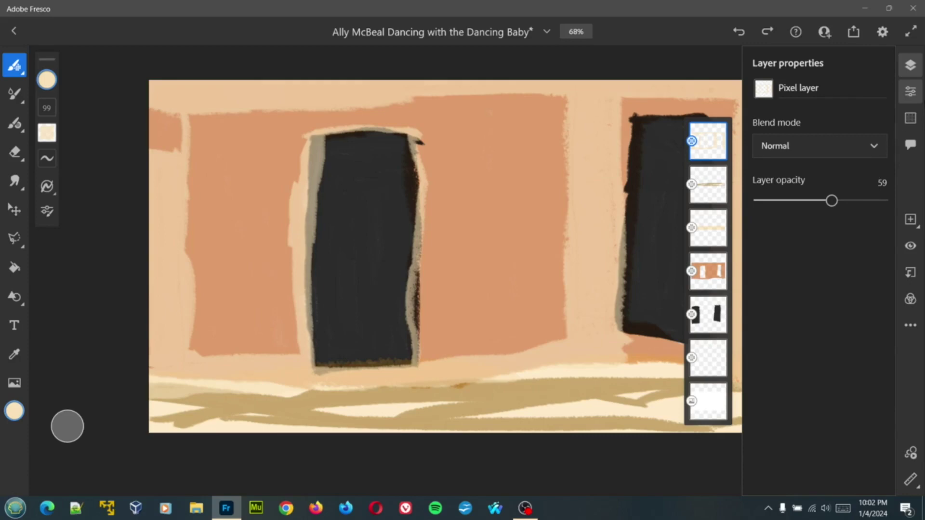
left_click(912, 95)
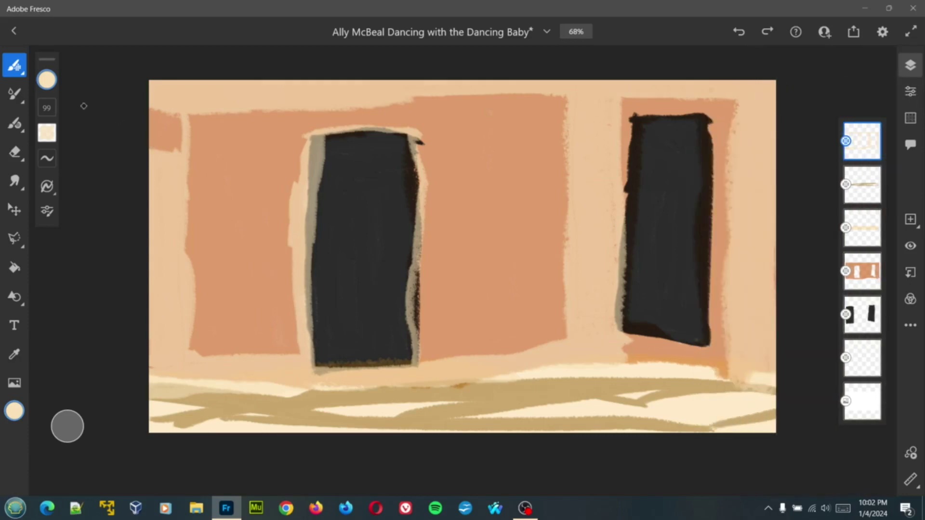
- Set the brush colour to black
left_click(47, 80)
left_click_drag(169, 192, 167, 207)
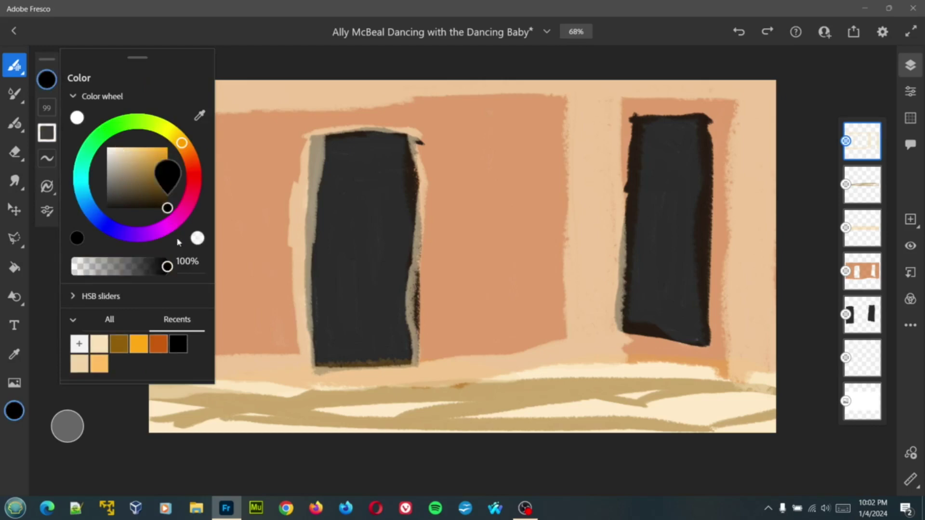
left_click(114, 443)
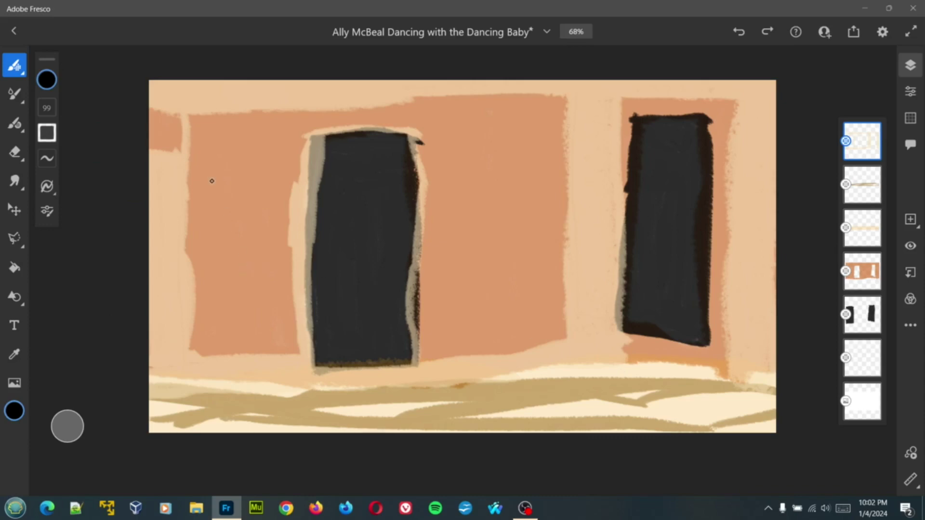
key("ctrl+plus")
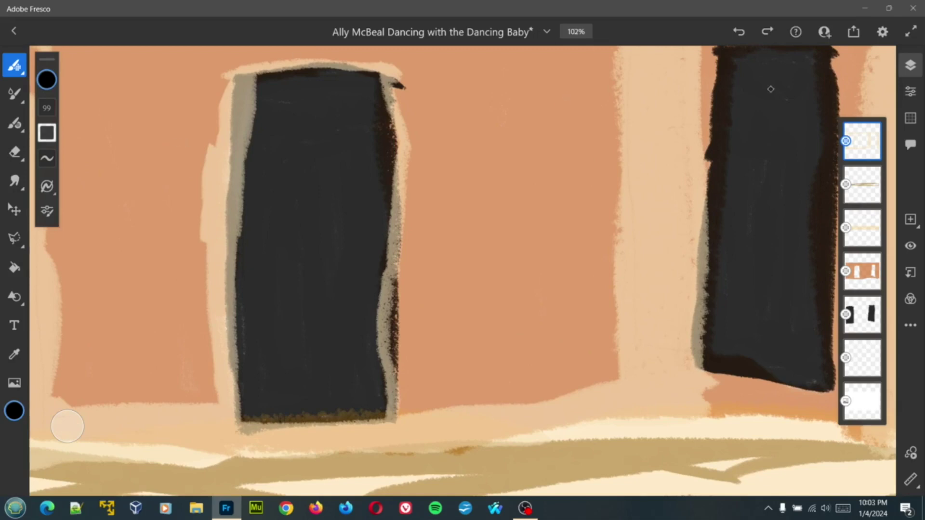
key("ctrl+minus")
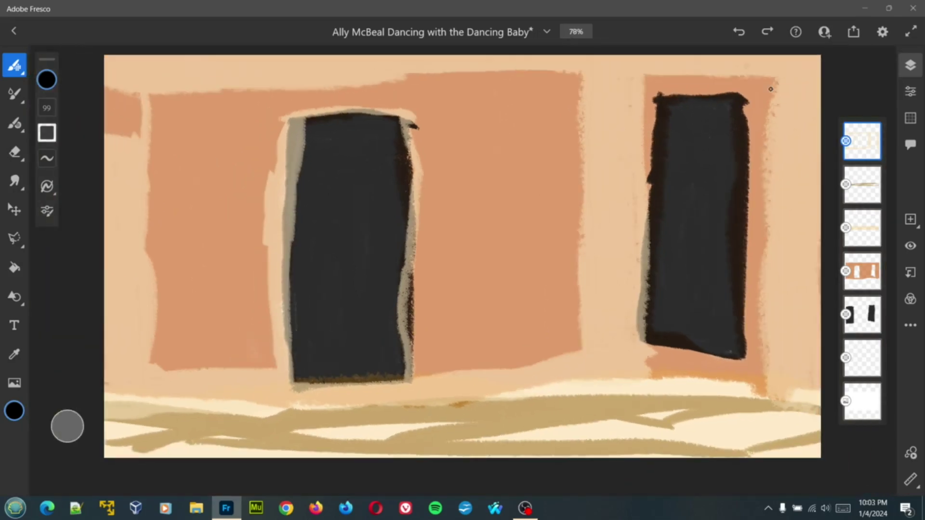
left_click(15, 210)
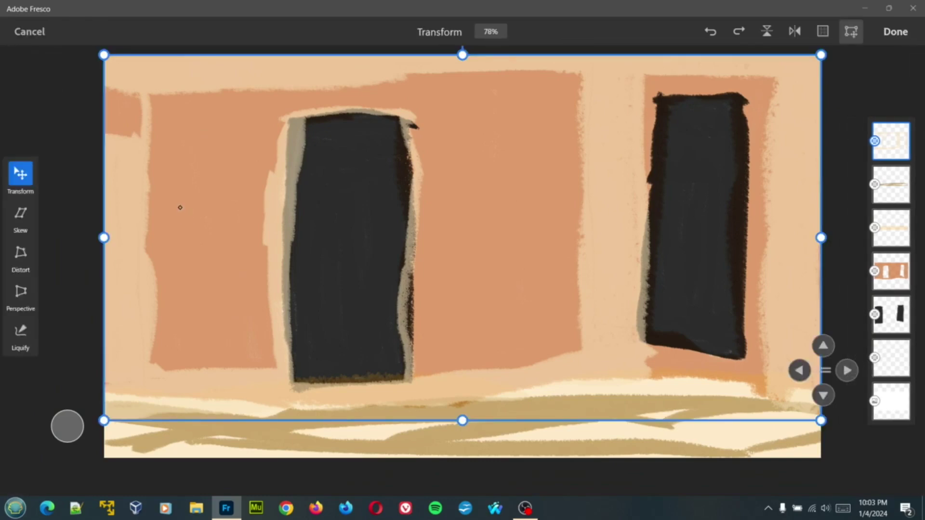
key("ctrl+plus")
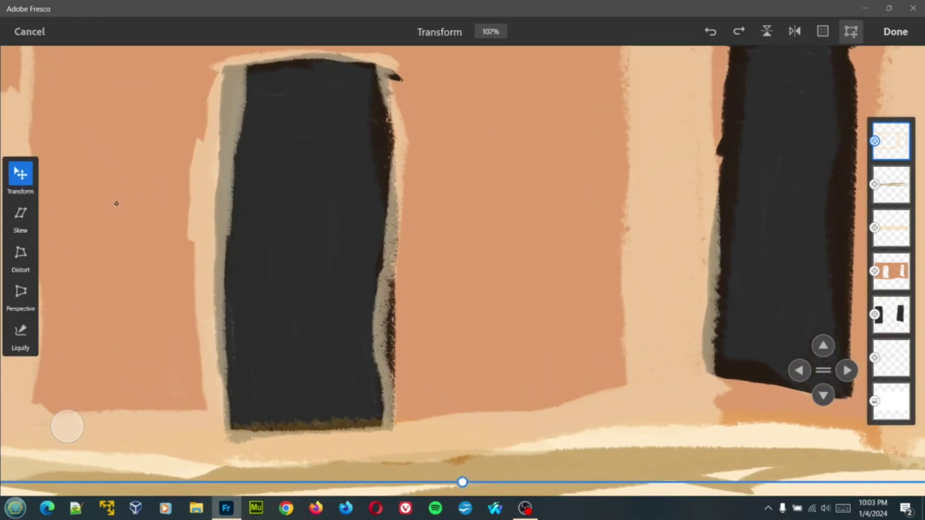
key("ctrl+minus")
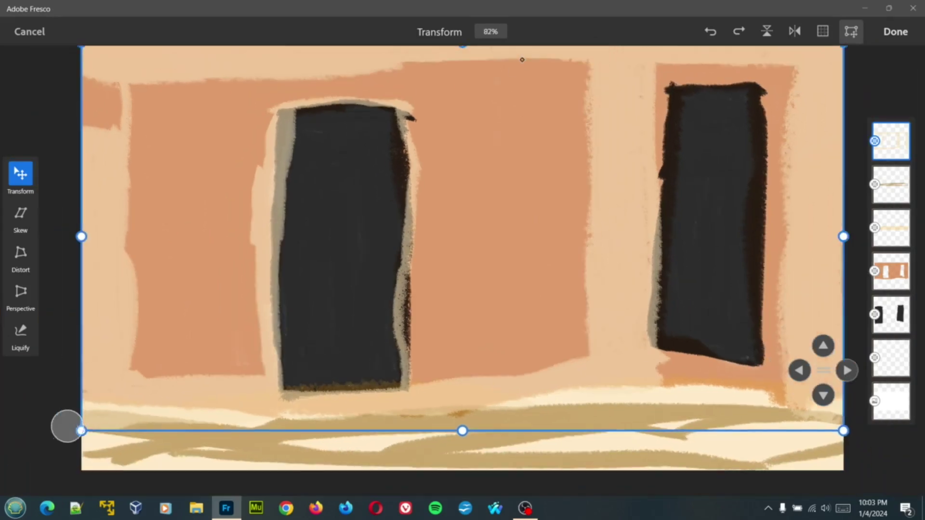
left_click(19, 35)
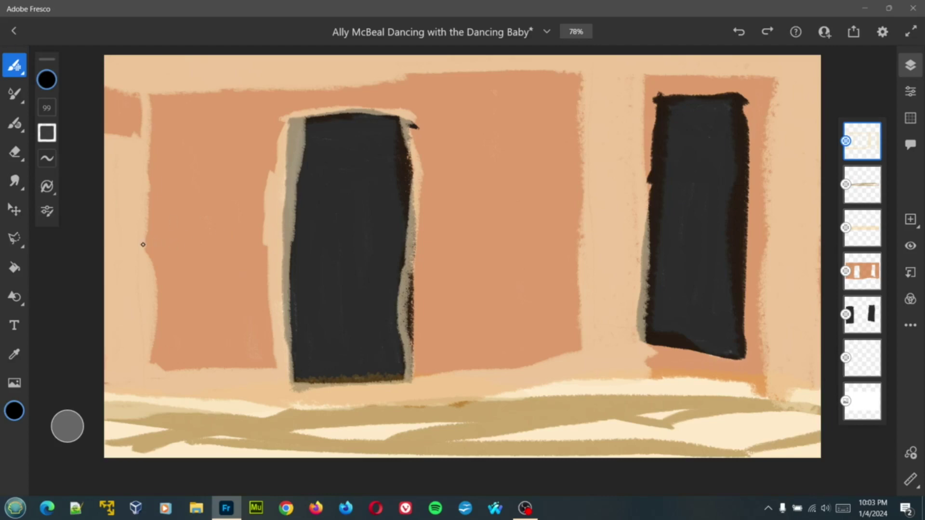
- Paint a black Y-shaped lamp bracket high on the wall left of the left-hand door and dismiss the Malwarebytes notification
key("ctrl+equal")
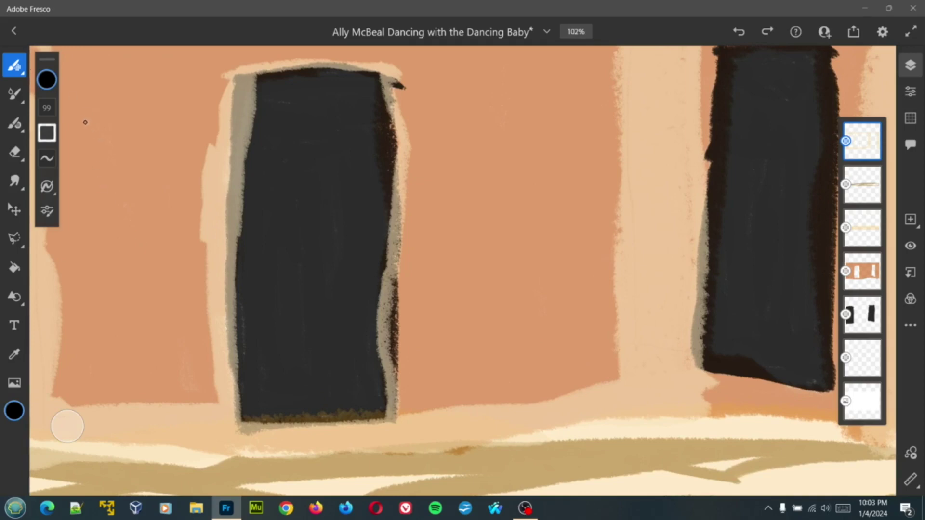
mouse_move(86, 122)
left_mouse_down()
mouse_move(126, 119)
mouse_move(126, 101)
mouse_move(127, 127)
mouse_move(108, 120)
mouse_move(120, 85)
mouse_move(113, 121)
left_mouse_up()
key("ctrl+minus")
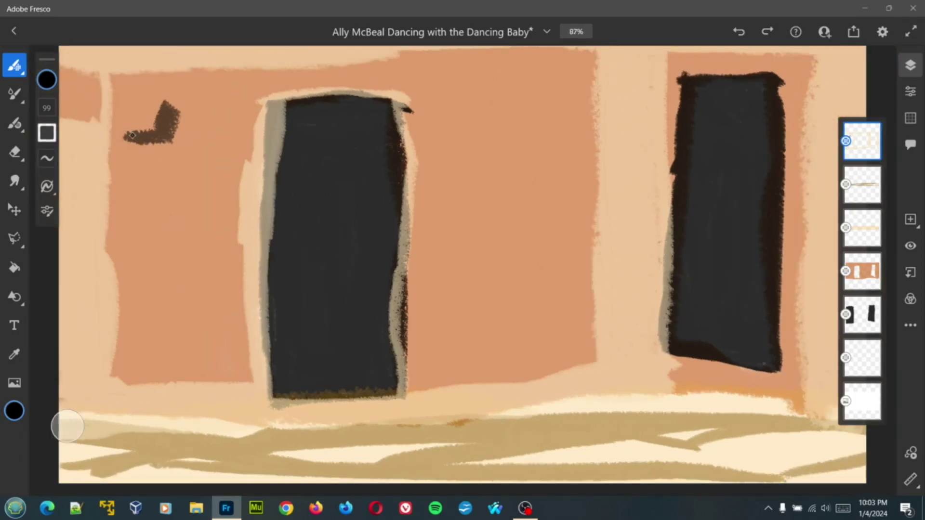
mouse_move(130, 136)
left_mouse_down()
mouse_move(120, 136)
mouse_move(118, 107)
left_mouse_up()
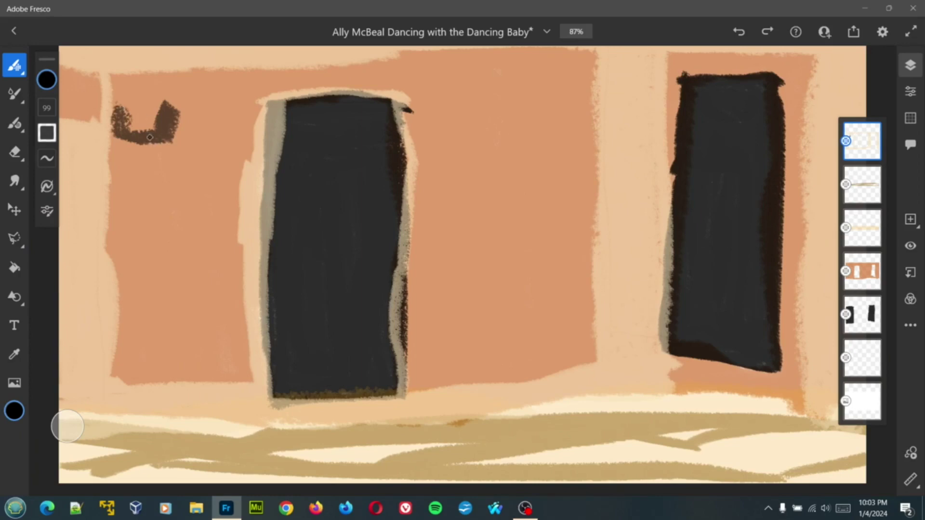
left_click_drag(145, 136, 147, 169)
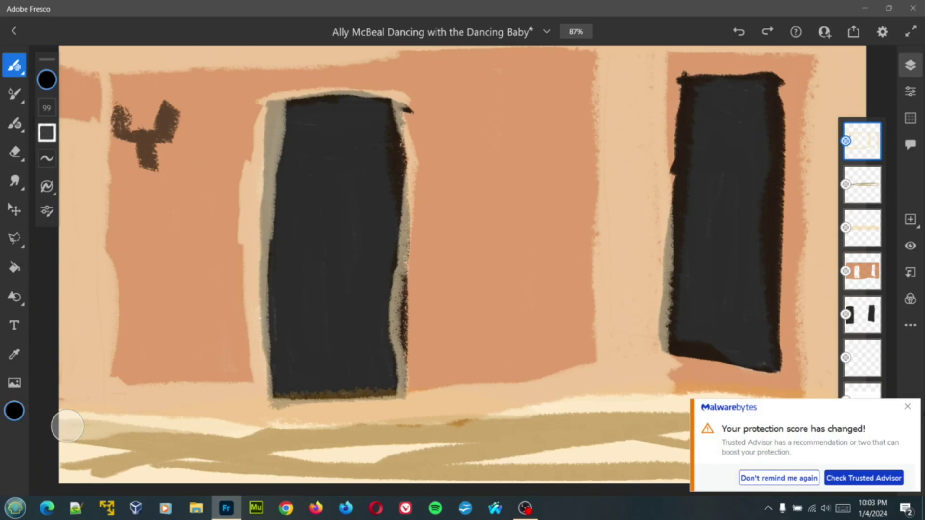
left_click(907, 407)
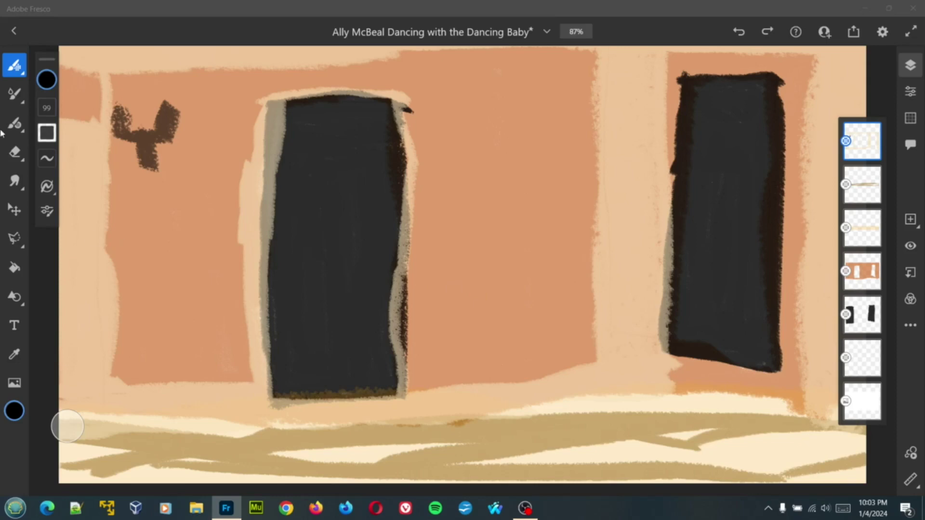
- Add a new layer above the trim and paint two bright yellow oval lamps over the bracket's arms
left_click(47, 79)
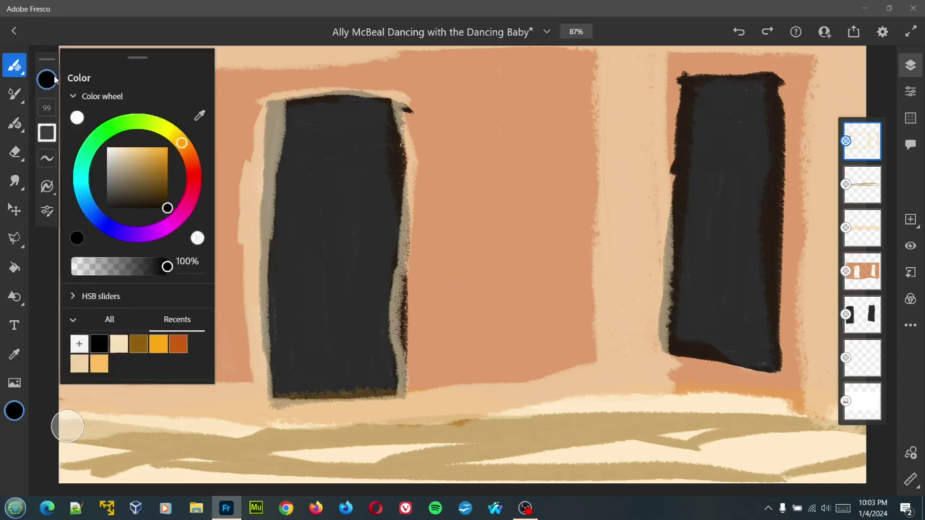
left_click_drag(179, 139, 172, 133)
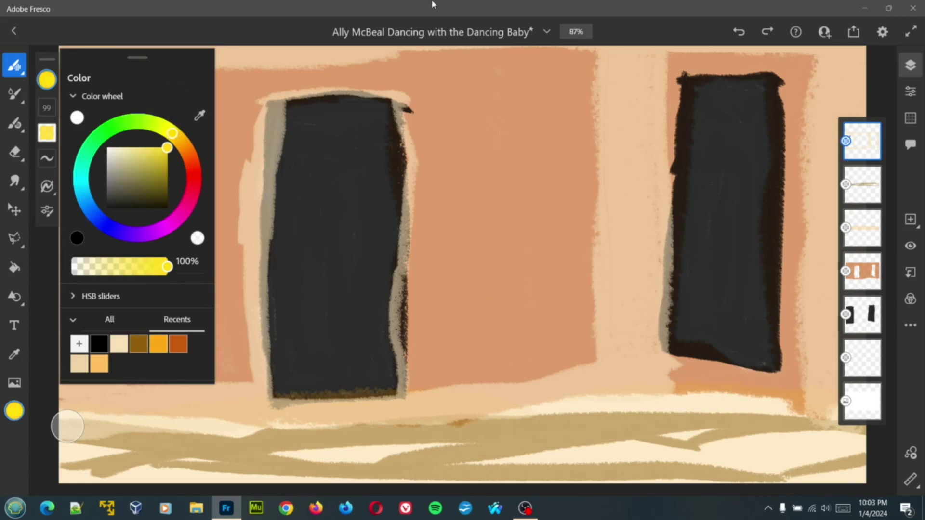
left_click(861, 152)
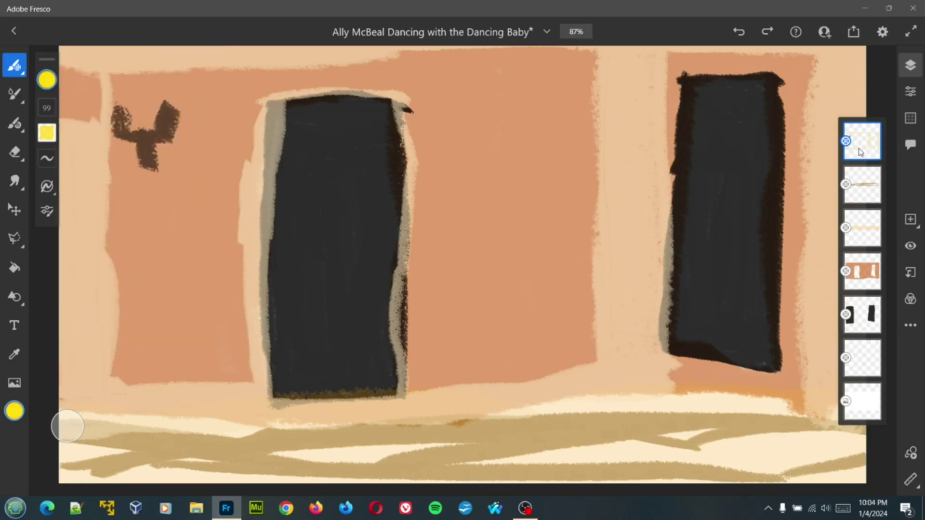
left_click(861, 152)
left_click(746, 94)
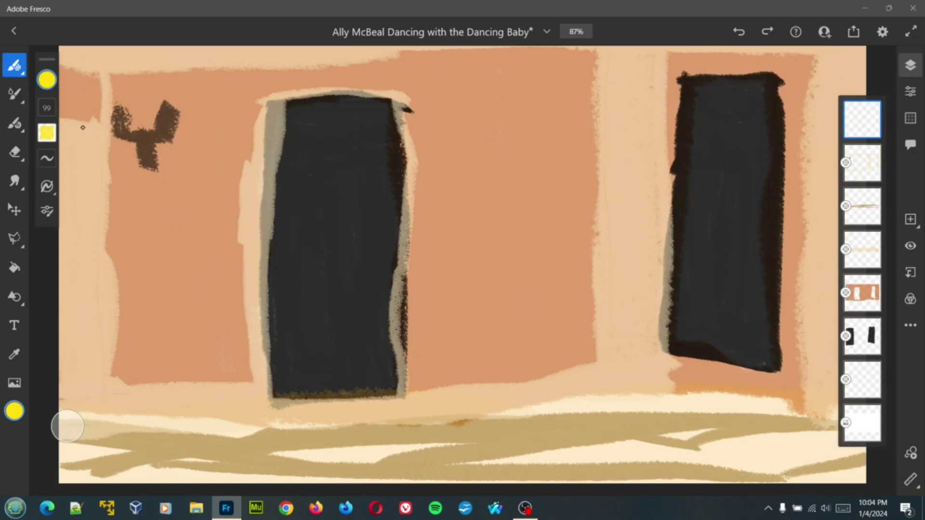
mouse_move(123, 111)
left_mouse_down()
mouse_move(121, 131)
mouse_move(122, 99)
mouse_move(116, 119)
left_mouse_up()
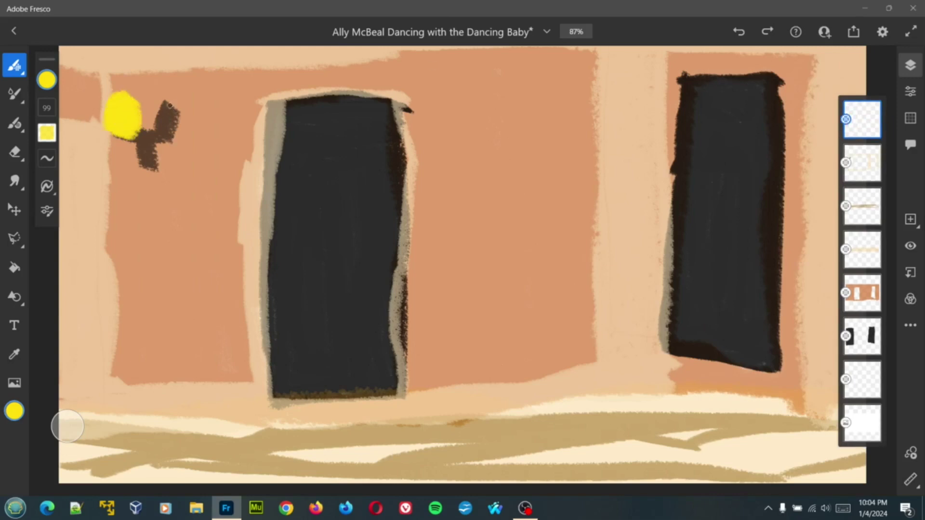
left_click_drag(170, 105, 172, 130)
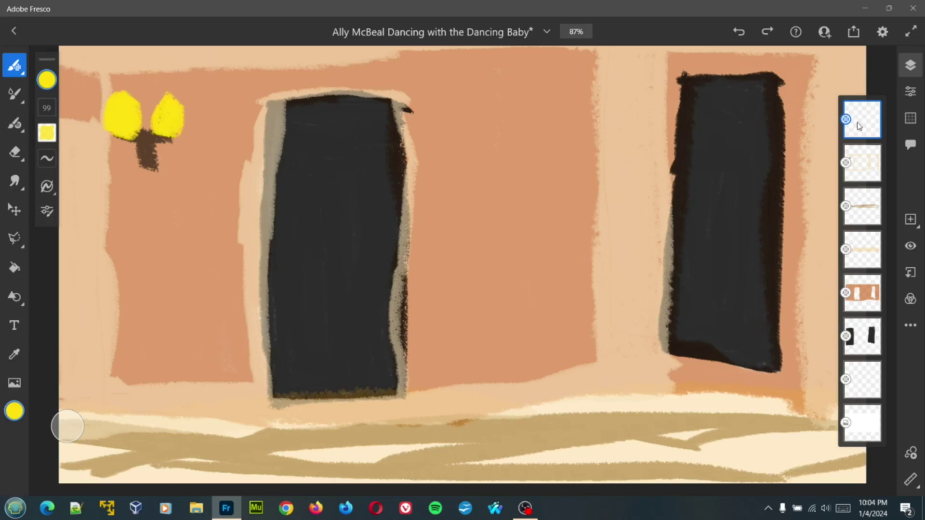
- Reduce the yellow lamp layer's opacity to 94
left_click(910, 92)
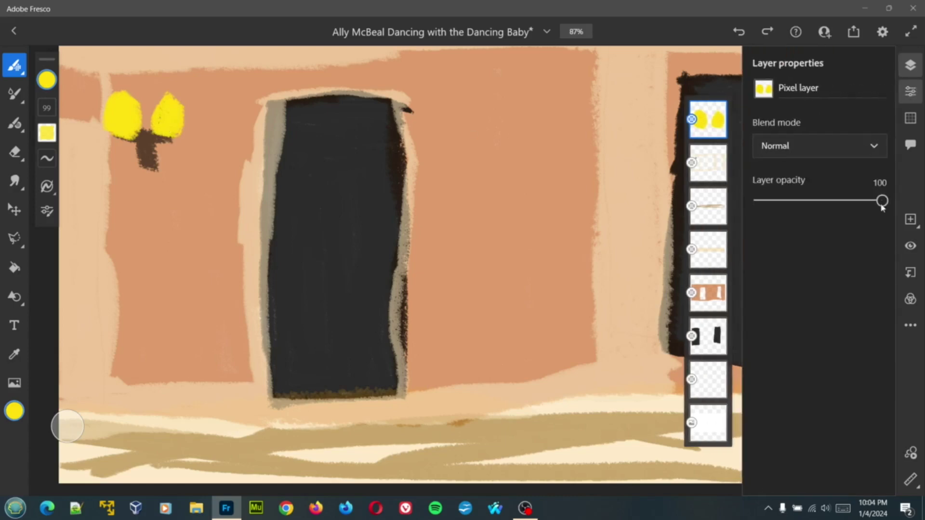
mouse_move(882, 202)
left_mouse_down()
mouse_move(862, 201)
mouse_move(875, 201)
left_mouse_up()
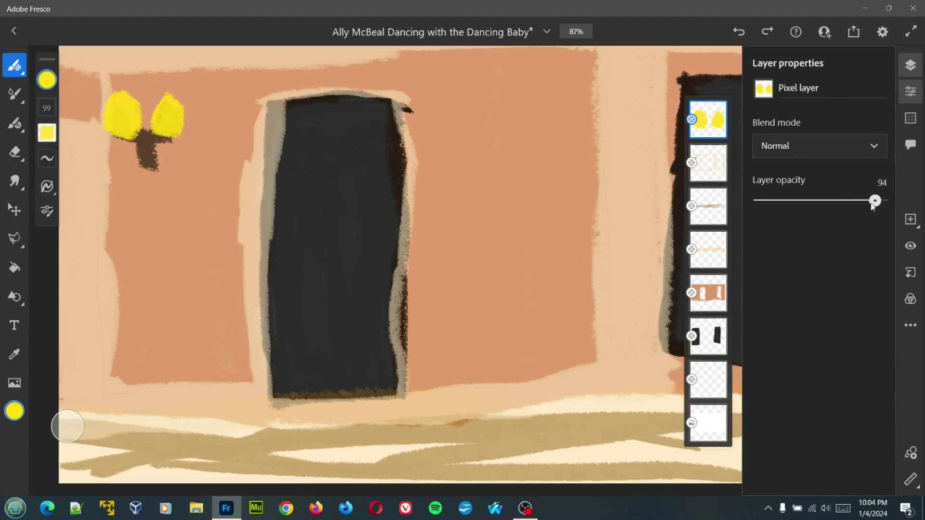
left_click(911, 68)
left_click(910, 67)
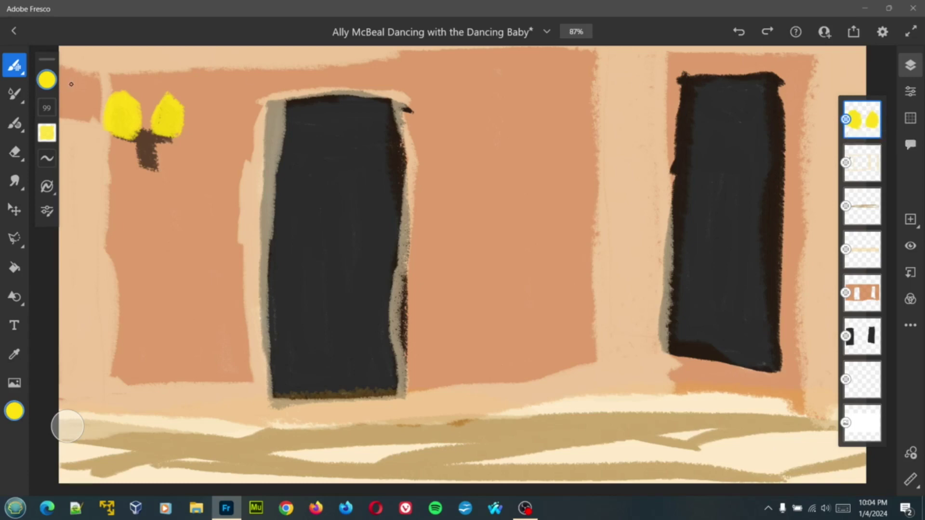
- Set the brush colour to black
left_click(47, 79)
left_click(166, 206)
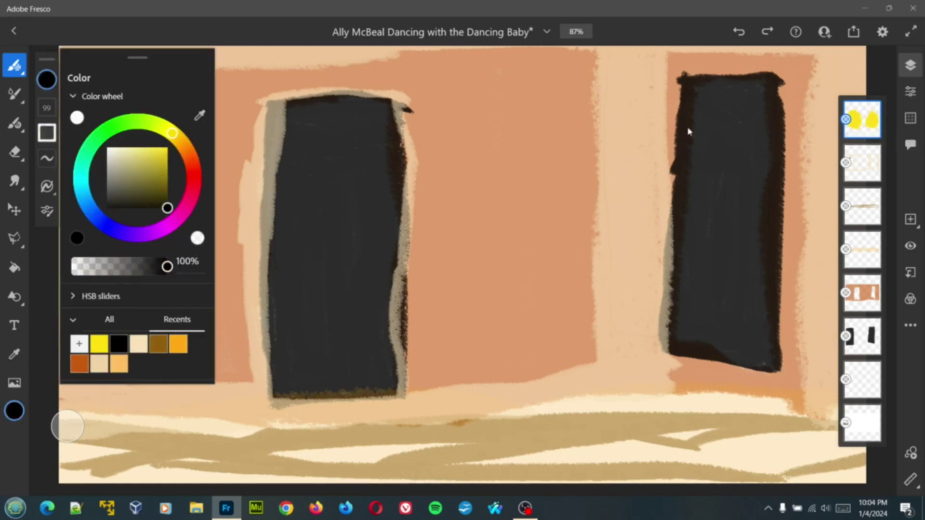
left_click(912, 73)
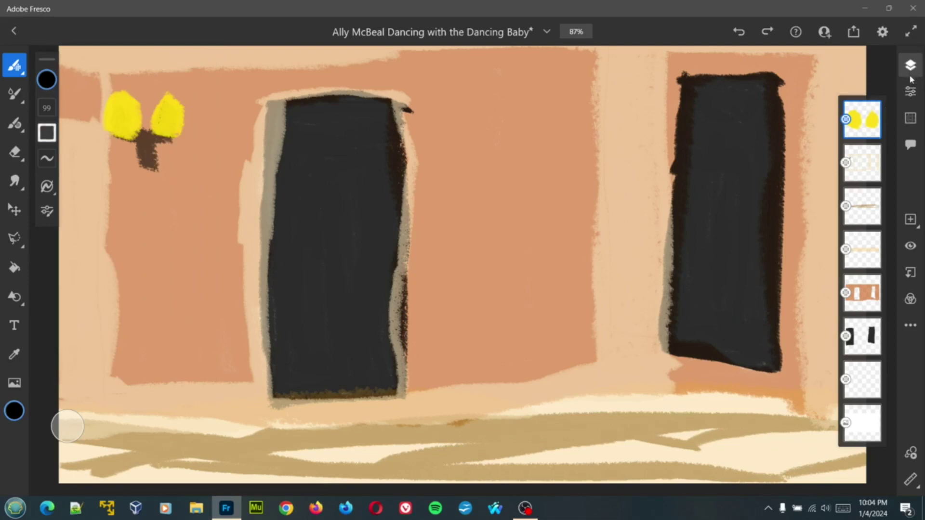
key("ctrl+minus")
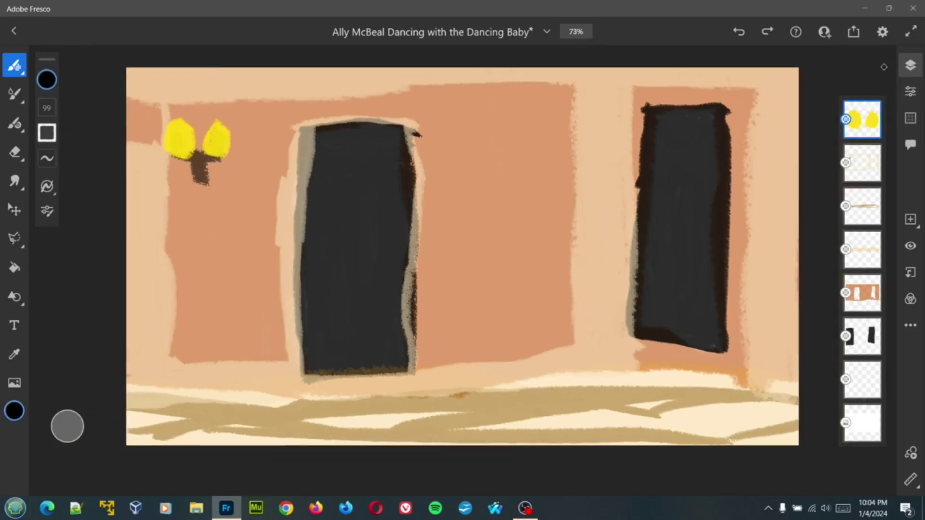
left_click(915, 64)
key("ctrl+plus")
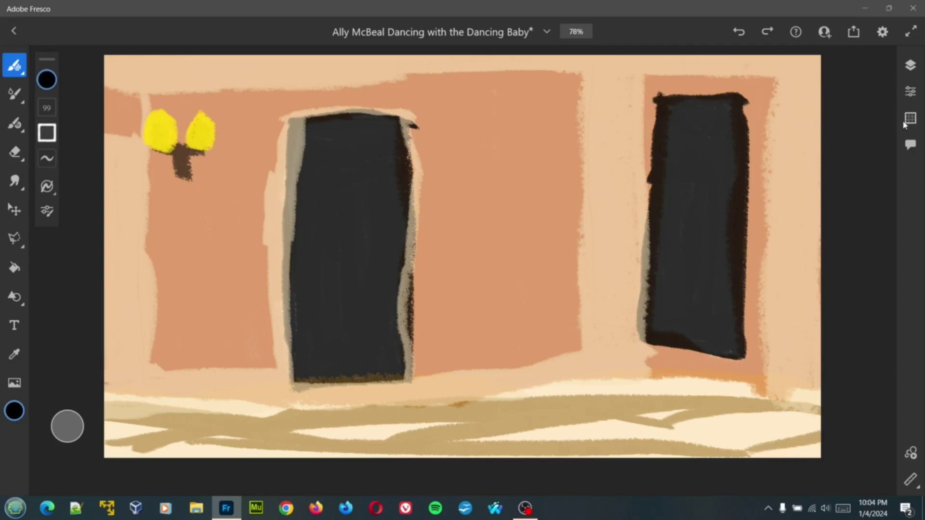
- Paint a dark orange band across the full width of the floor with a size 308 brush
left_click(48, 81)
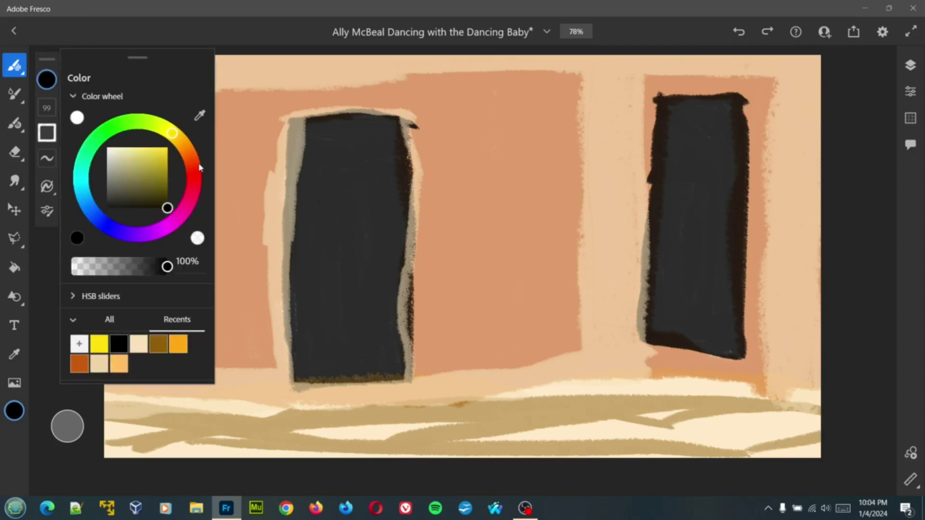
left_click_drag(191, 145, 167, 157)
left_click(126, 425)
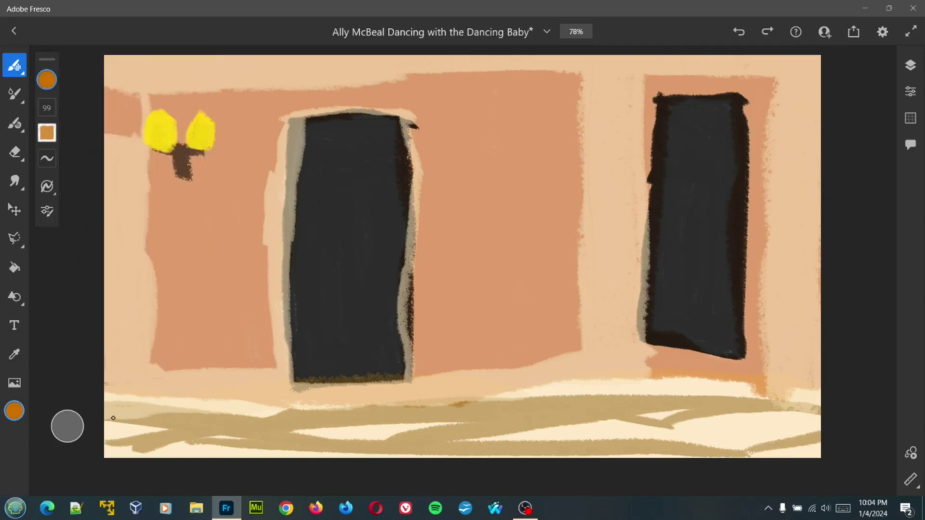
left_click(47, 80)
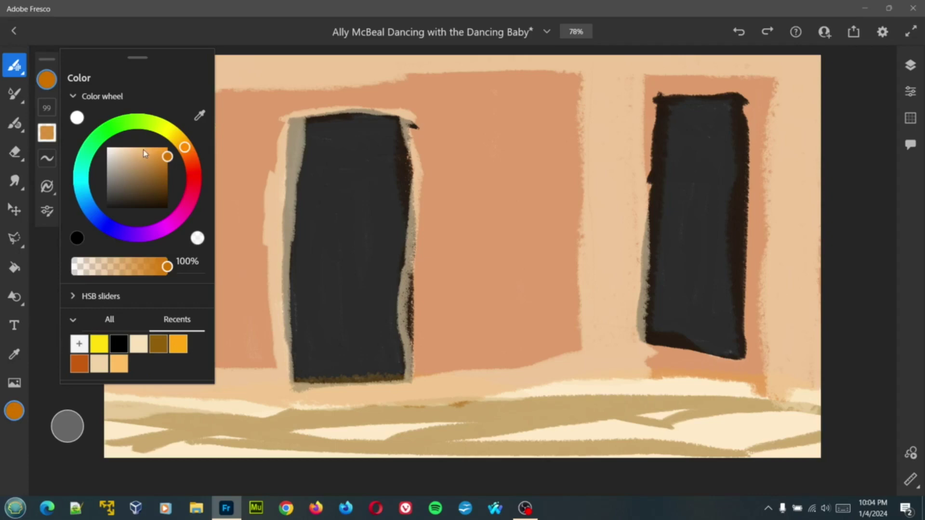
left_click(46, 108)
left_click(47, 108)
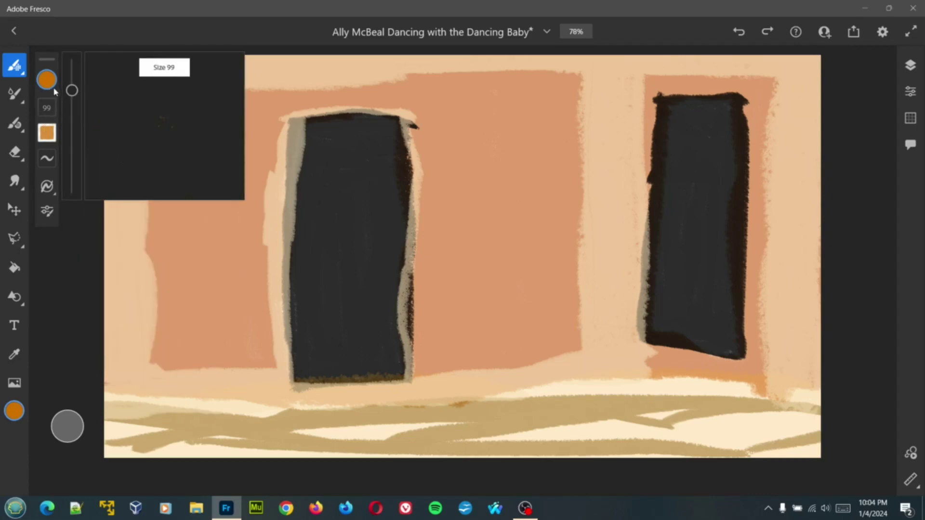
left_click_drag(72, 91, 72, 77)
mouse_move(137, 436)
left_mouse_down()
mouse_move(412, 438)
mouse_move(121, 444)
mouse_move(416, 439)
mouse_move(433, 424)
mouse_move(414, 412)
mouse_move(713, 421)
left_mouse_up()
mouse_move(771, 408)
left_mouse_down()
mouse_move(843, 414)
mouse_move(784, 441)
mouse_move(689, 441)
mouse_move(456, 467)
mouse_move(143, 434)
mouse_move(76, 451)
mouse_move(158, 456)
left_mouse_up()
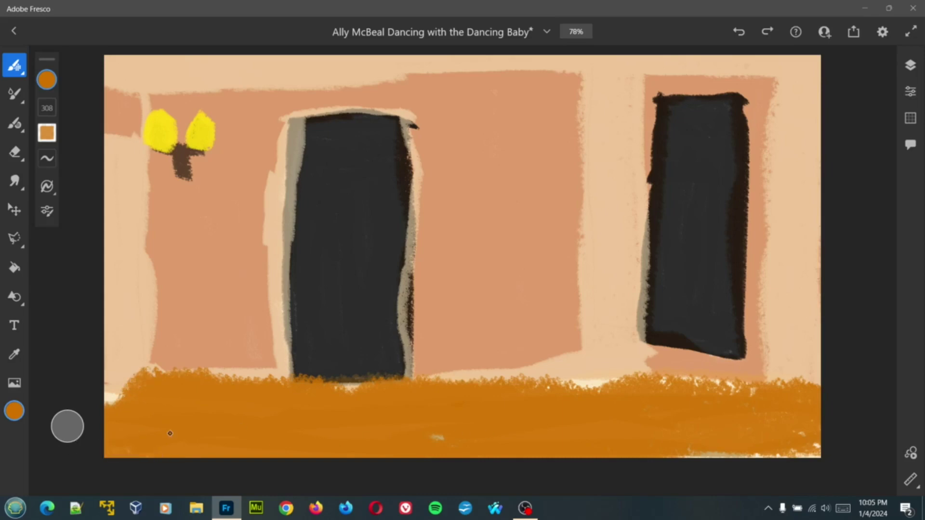
- Reduce the opacity of the layer holding the lamps and orange floor band to 18
left_click(910, 68)
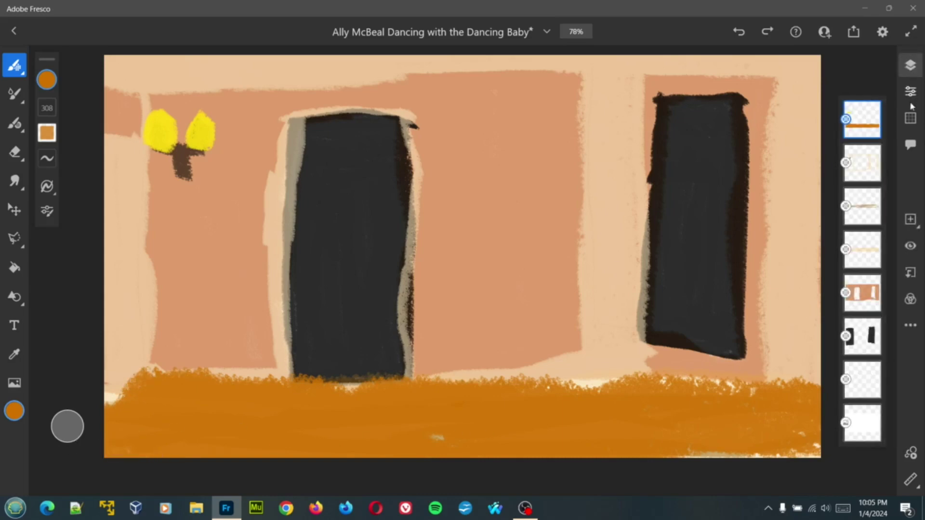
left_click(912, 118)
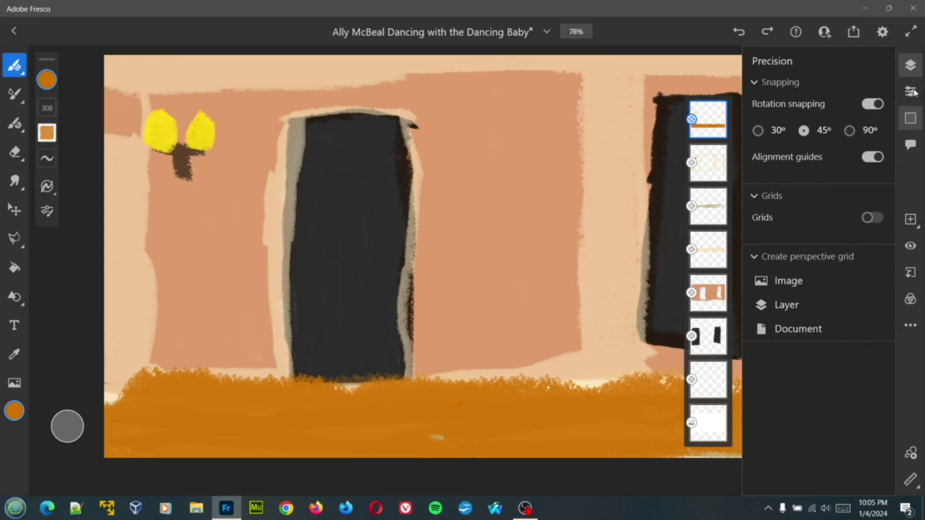
left_click(912, 118)
left_click(910, 91)
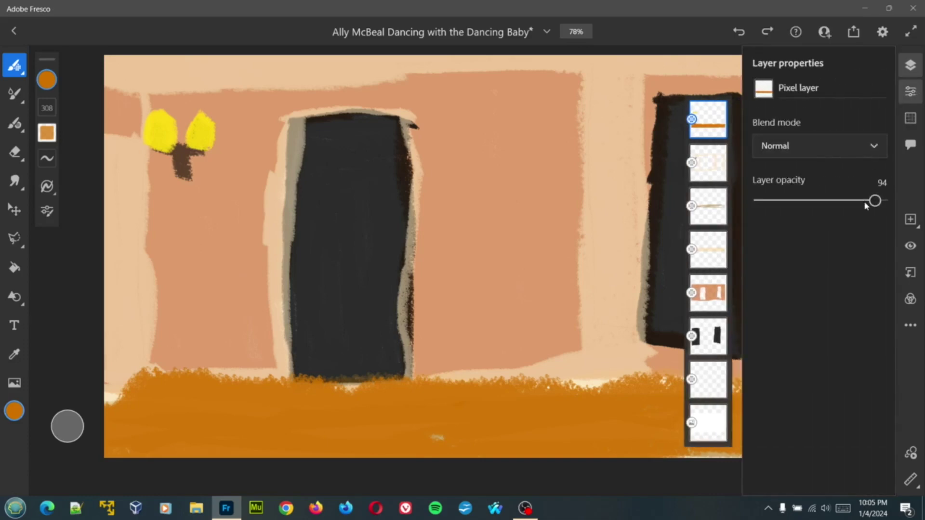
left_click_drag(874, 200, 781, 202)
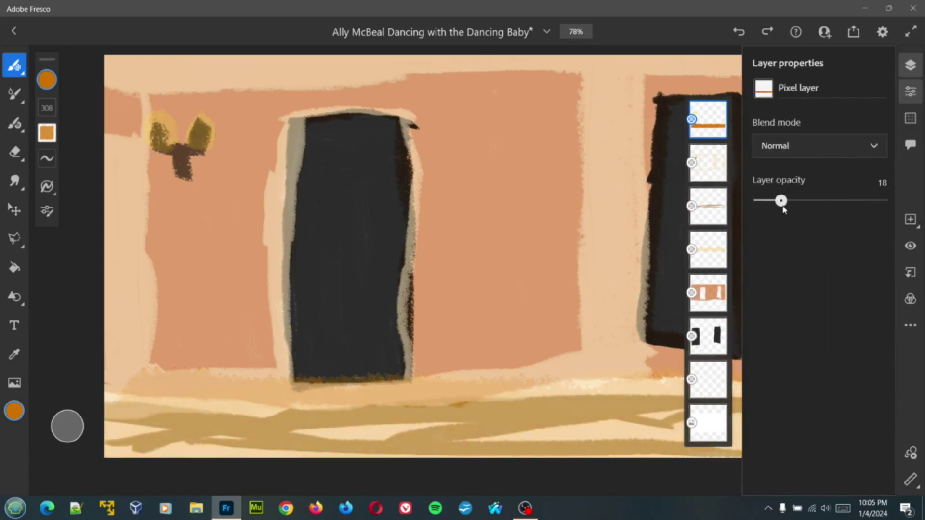
left_click(910, 122)
left_click(910, 91)
left_click(916, 67)
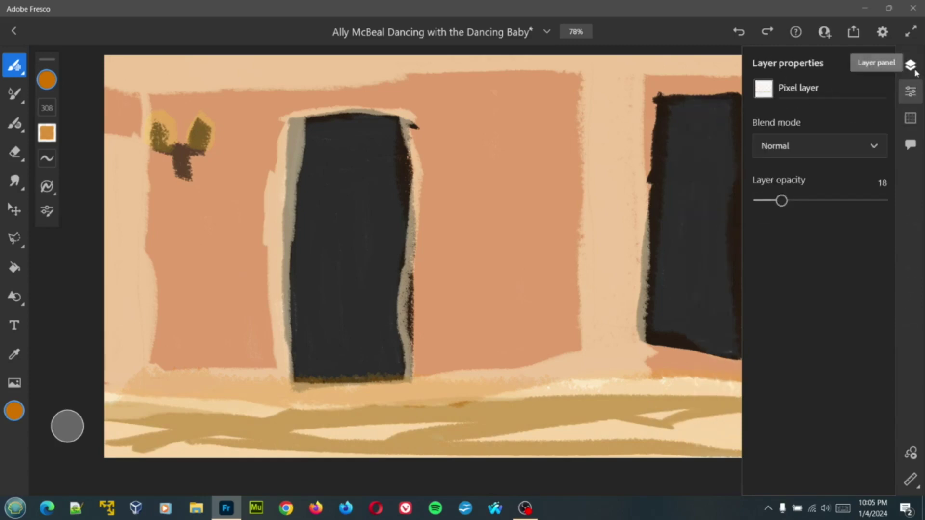
left_click(910, 92)
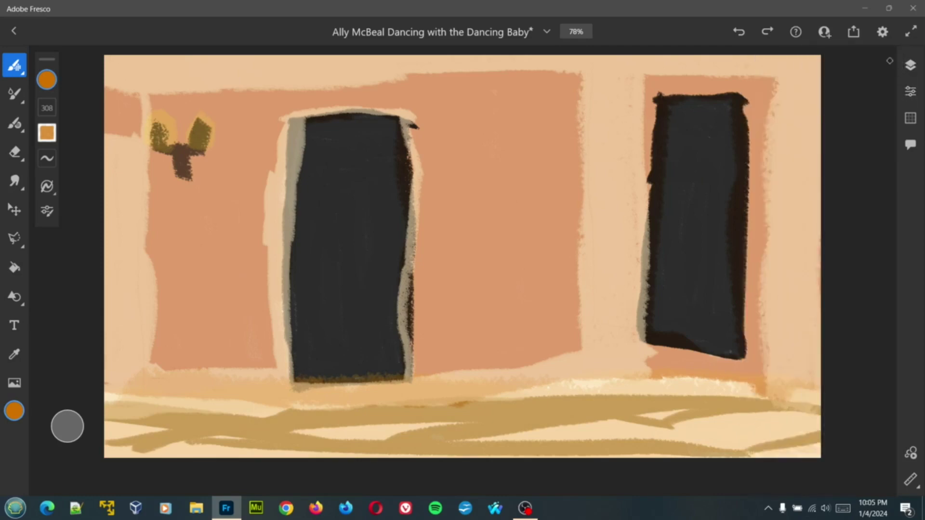
- Set the brush colour to black and add a new layer at the top of the layer stack
left_click(47, 82)
left_click(166, 197)
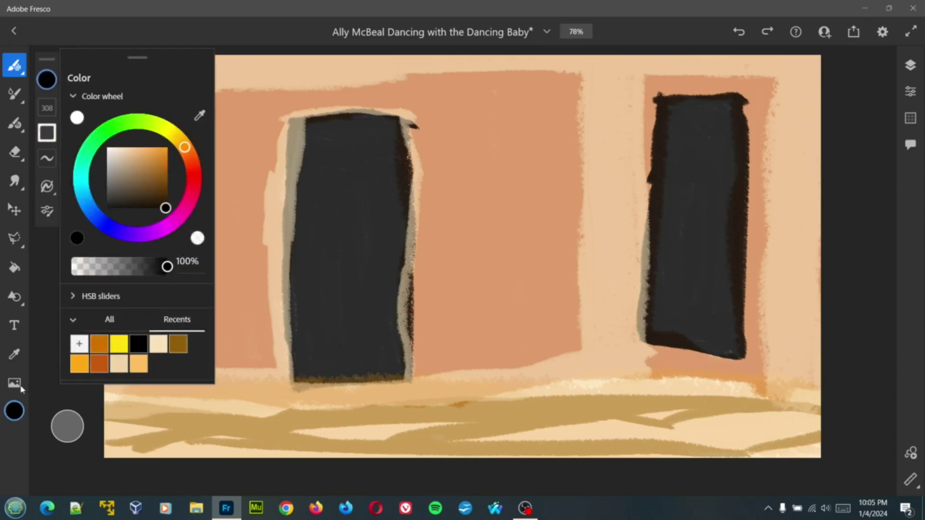
left_click(907, 70)
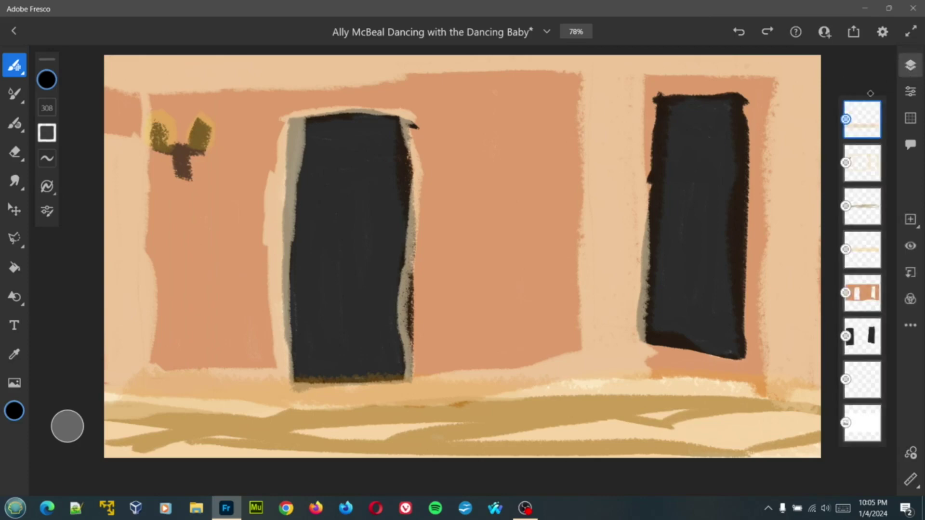
right_click(857, 117)
left_click(780, 91)
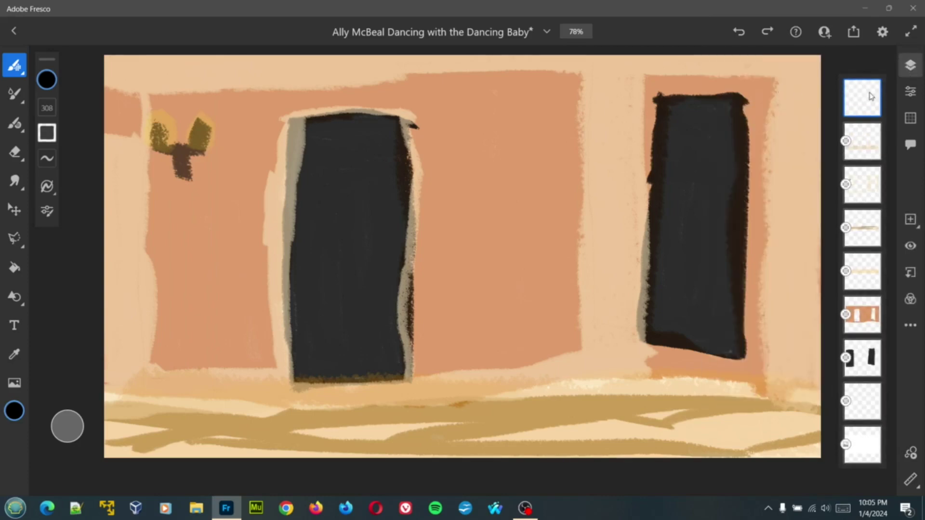
left_click(910, 65)
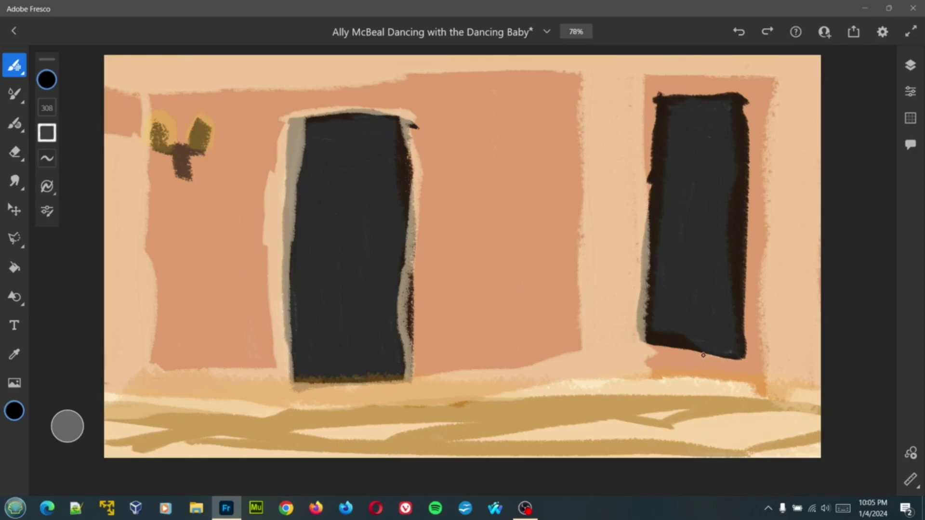
- Try a thick black stroke below the right-hand door, undo it, and reduce the brush size to 52
mouse_move(685, 332)
left_mouse_down()
mouse_move(732, 378)
mouse_move(737, 463)
left_mouse_up()
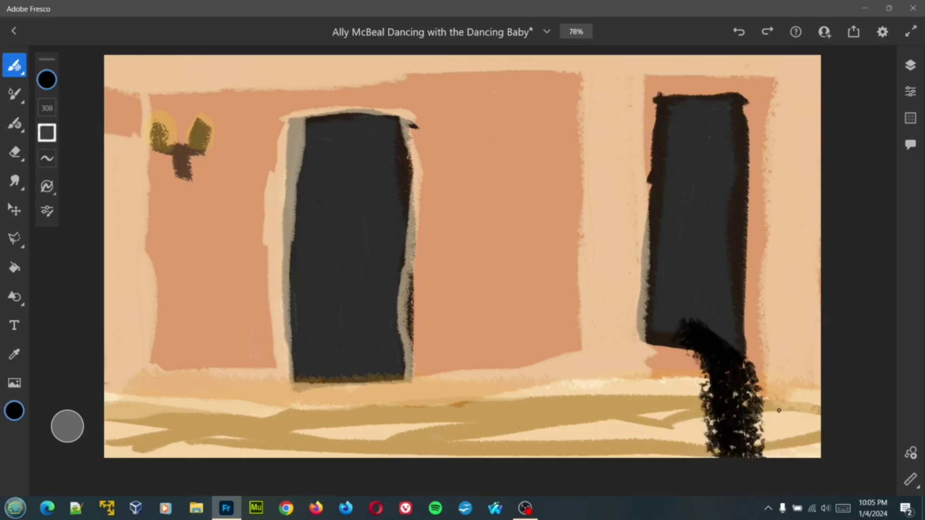
key("ctrl+z")
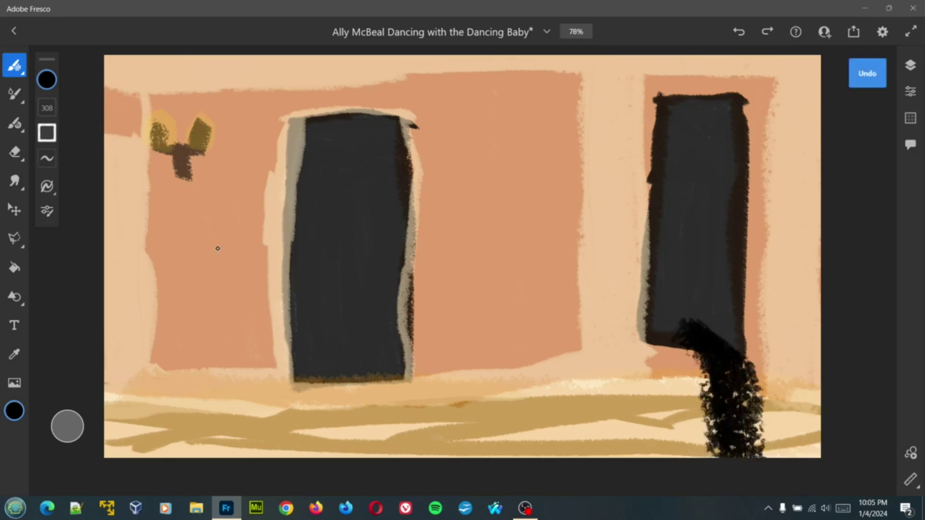
left_click(910, 65)
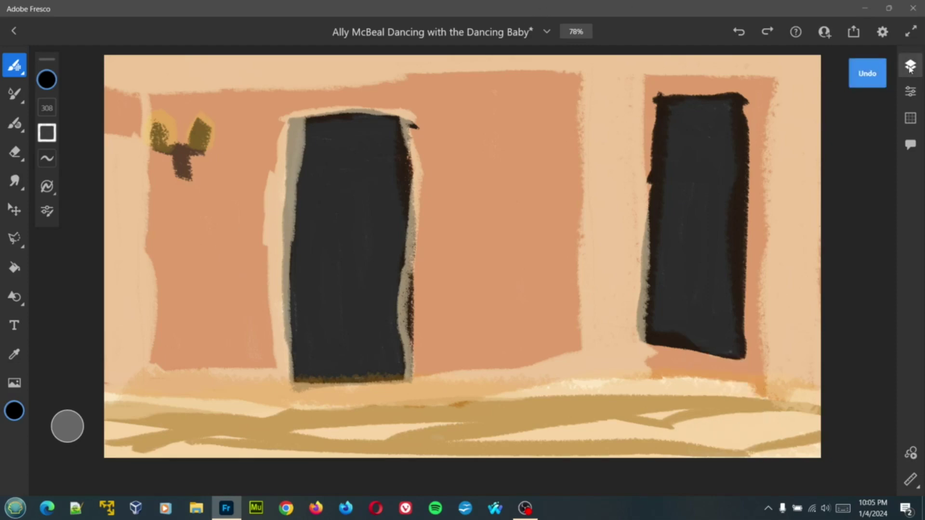
left_click(56, 109)
mouse_move(72, 77)
left_mouse_down()
mouse_move(72, 136)
mouse_move(75, 114)
left_mouse_up()
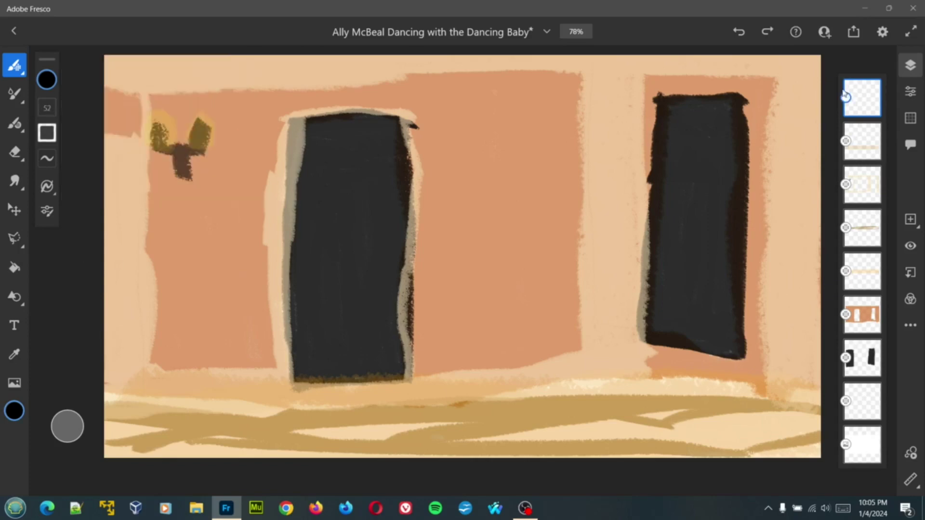
left_click(918, 71)
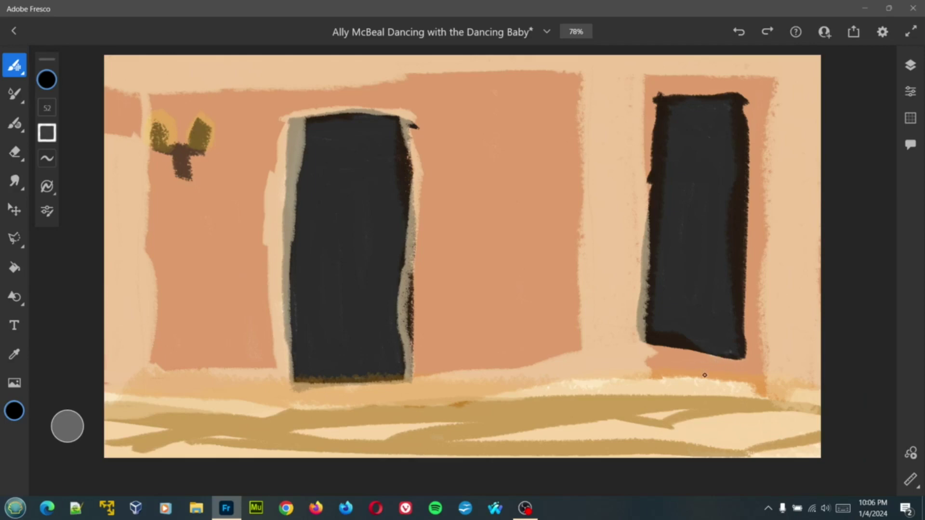
- Paint two black lines curving outward at the top, from below the right-hand door to the canvas's lower edge
left_click_drag(731, 455, 725, 356)
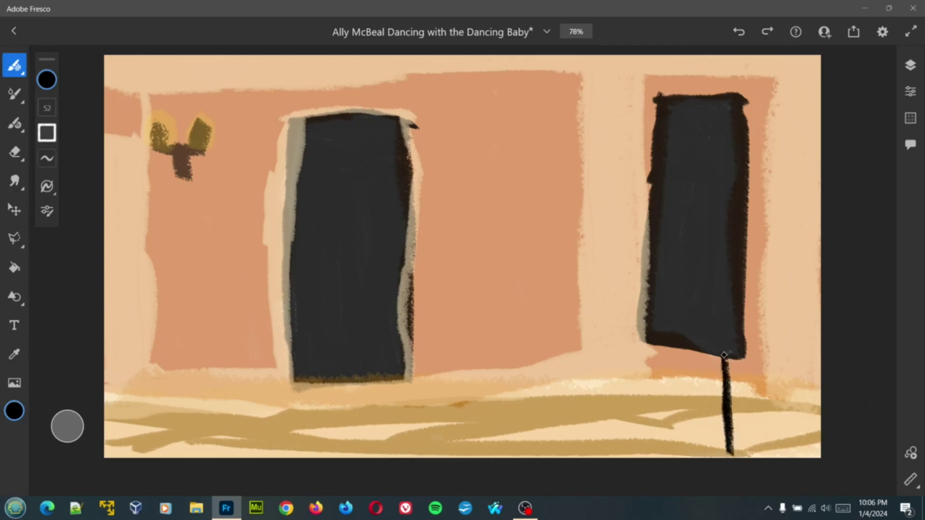
key("ctrl+z")
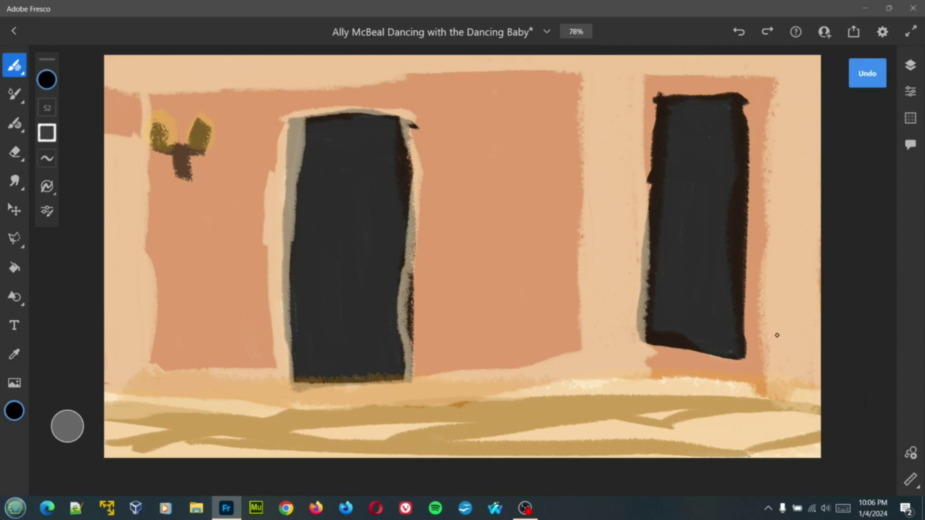
left_click_drag(777, 335, 726, 457)
mouse_move(627, 341)
left_mouse_down()
mouse_move(685, 363)
mouse_move(682, 475)
left_mouse_up()
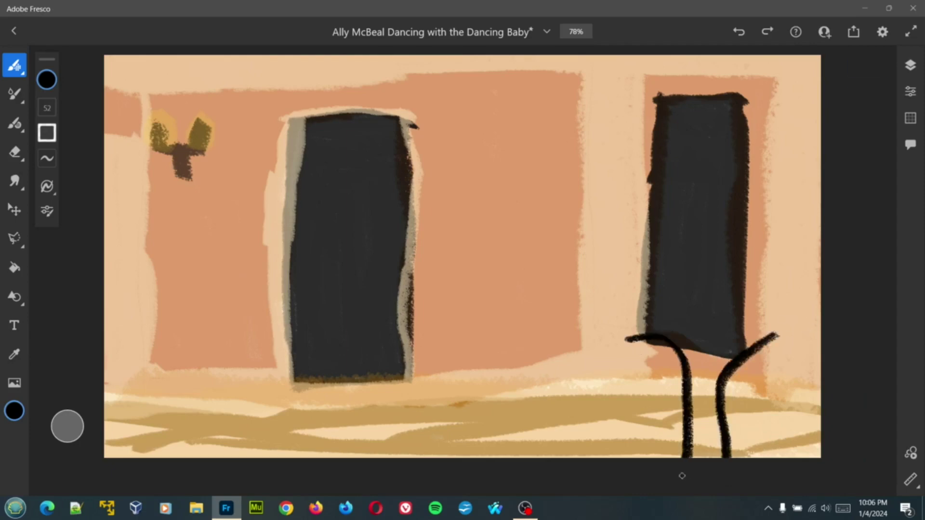
- Set the brush colour to a light peach
left_click(50, 80)
left_click(153, 151)
left_click_drag(143, 151, 134, 153)
left_click(223, 342)
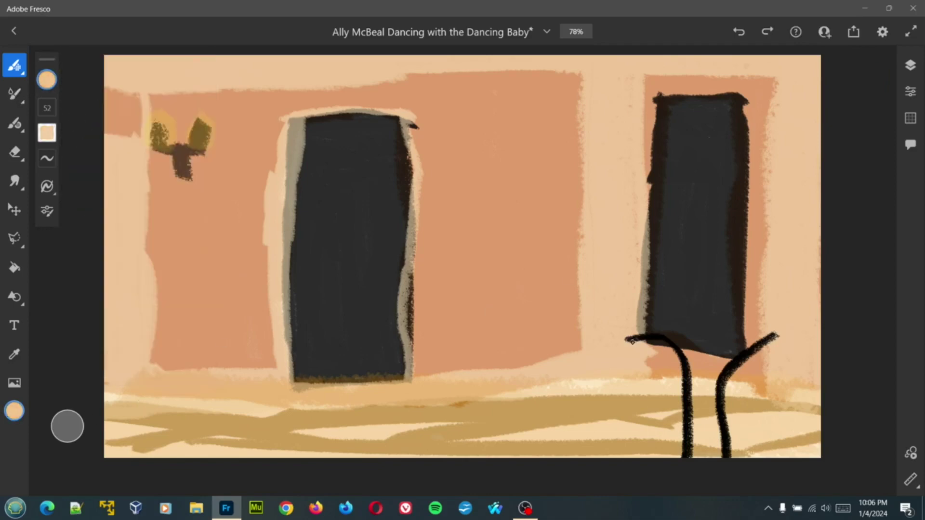
- Try to outline a rounded peach shape over the black curves and right-hand door, and undo the strokes
mouse_move(629, 340)
left_mouse_down()
mouse_move(737, 292)
mouse_move(763, 292)
left_mouse_up()
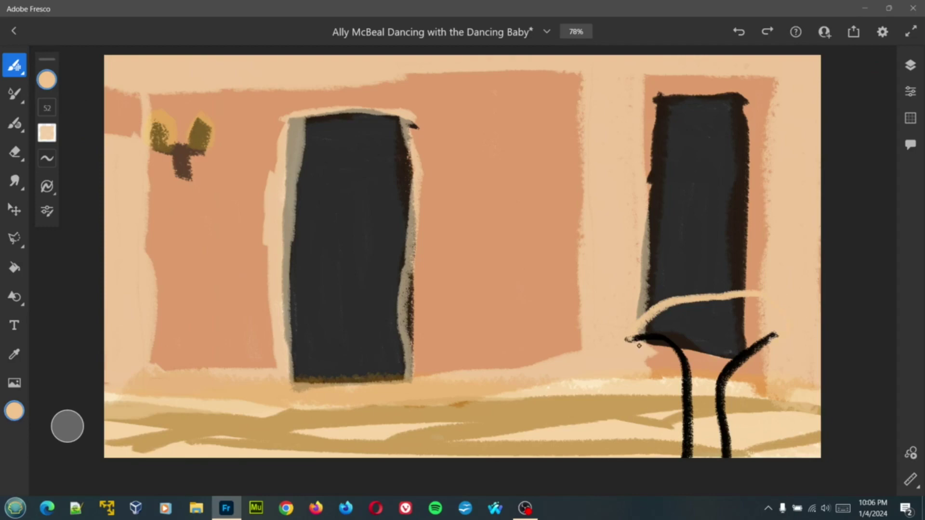
mouse_move(631, 339)
left_mouse_down()
mouse_move(709, 402)
mouse_move(779, 379)
left_mouse_up()
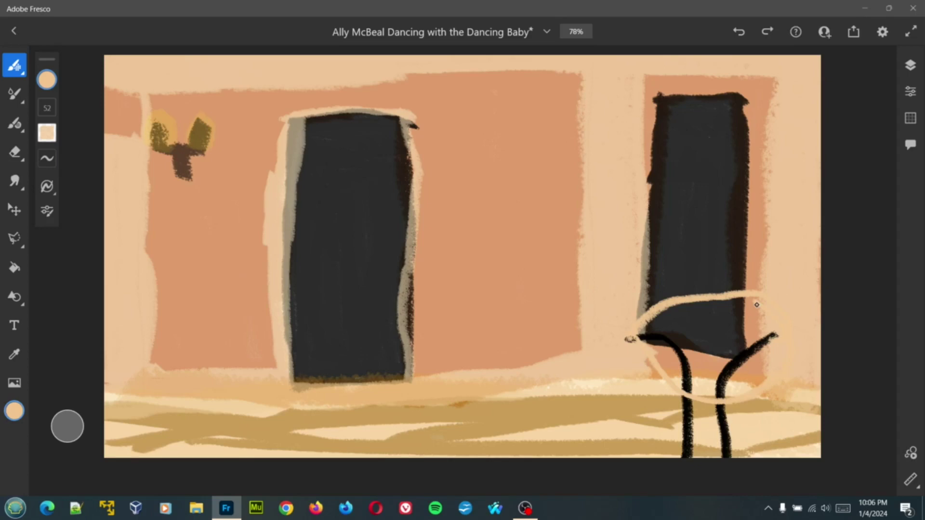
mouse_move(757, 305)
left_mouse_down()
mouse_move(624, 315)
mouse_move(592, 291)
mouse_move(613, 304)
mouse_move(601, 287)
mouse_move(679, 248)
left_mouse_up()
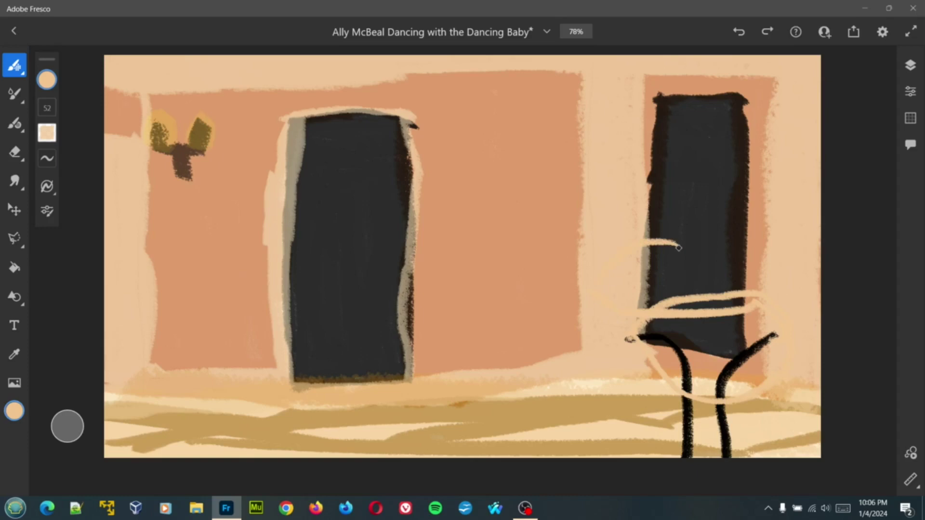
key("ctrl+z")
key("ctrl+z")
key("ctrl+z")
key("ctrl+z")
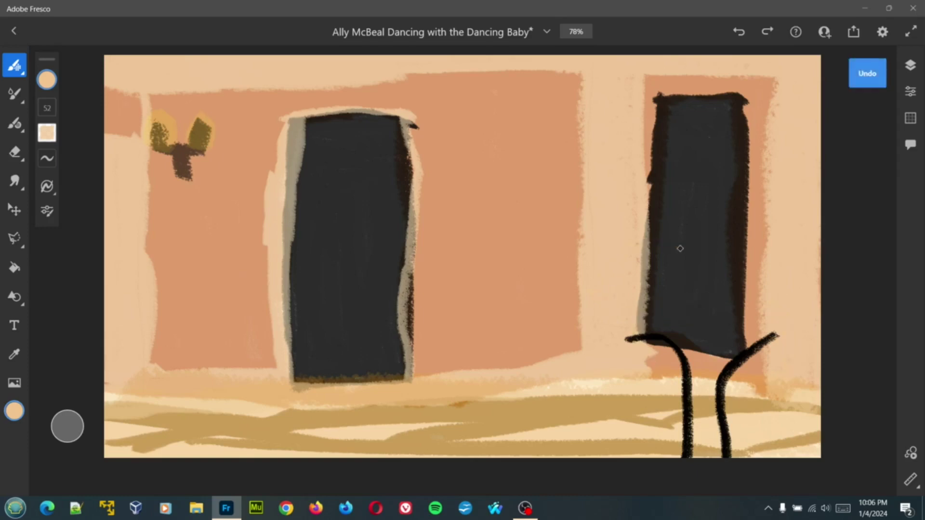
- Set the brush colour to white and outline a rounded tabletop over the black curves below the right-hand door
left_click(47, 79)
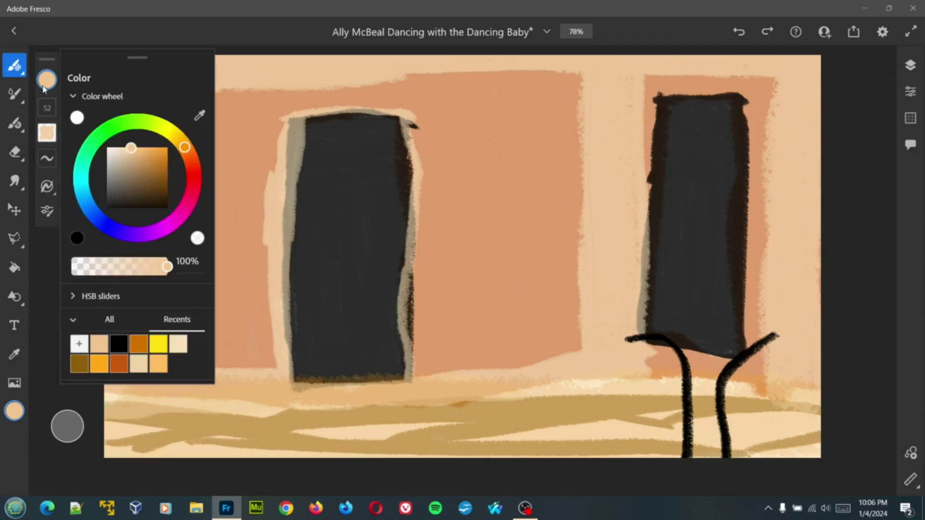
left_click(111, 155)
left_click_drag(111, 155, 107, 149)
left_click(85, 397)
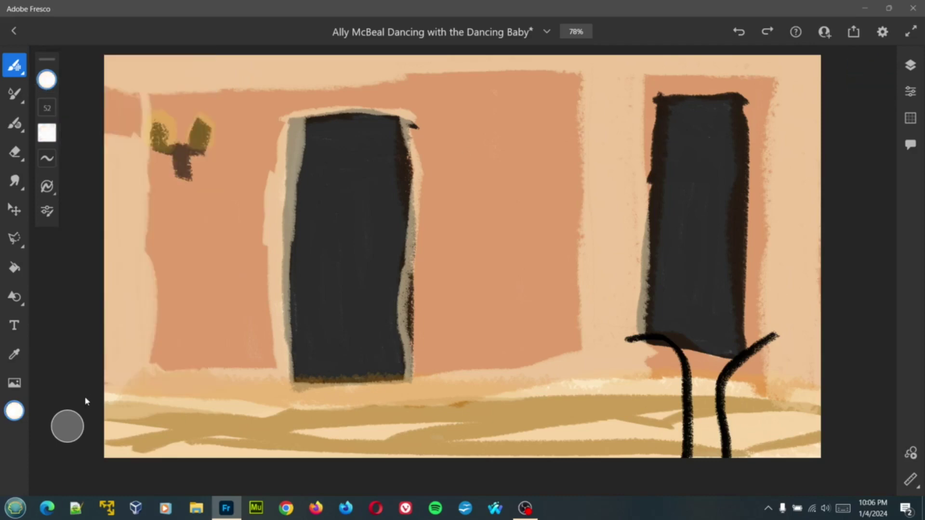
mouse_move(626, 340)
left_mouse_down()
mouse_move(723, 304)
mouse_move(775, 333)
left_mouse_up()
mouse_move(628, 340)
left_mouse_down()
mouse_move(671, 380)
mouse_move(717, 394)
mouse_move(760, 377)
mouse_move(774, 336)
left_mouse_up()
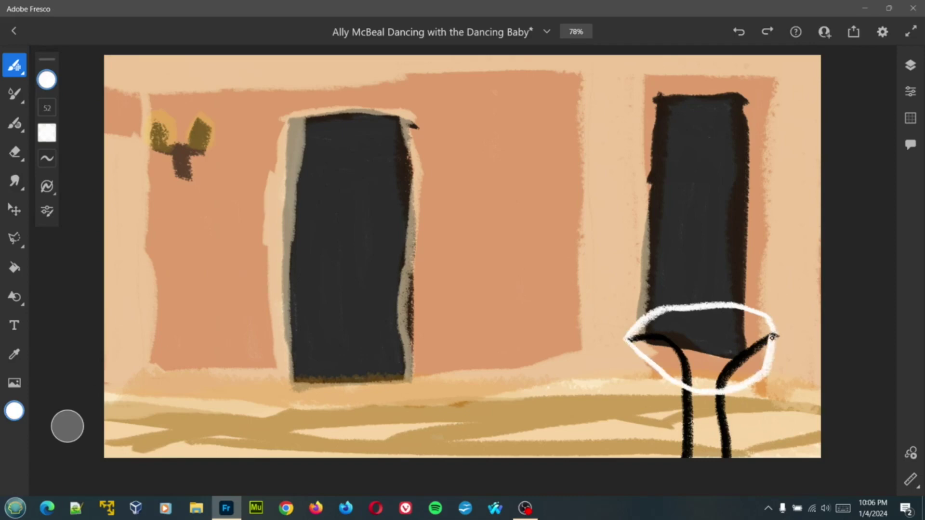
- Outline a white chair at the canvas's right edge, with a tall backrest, a seat edge and a front leg
left_click_drag(754, 402, 835, 399)
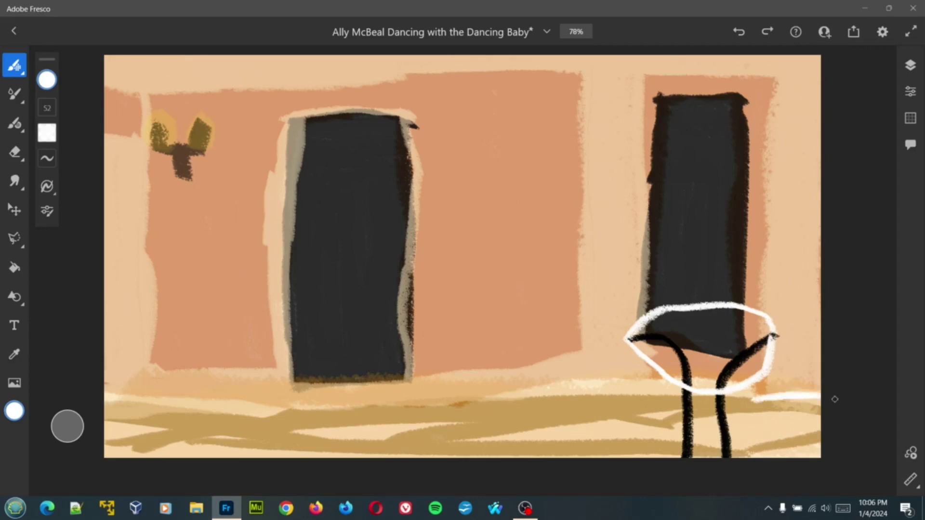
mouse_move(773, 395)
left_mouse_down()
mouse_move(787, 265)
mouse_move(828, 259)
left_mouse_up()
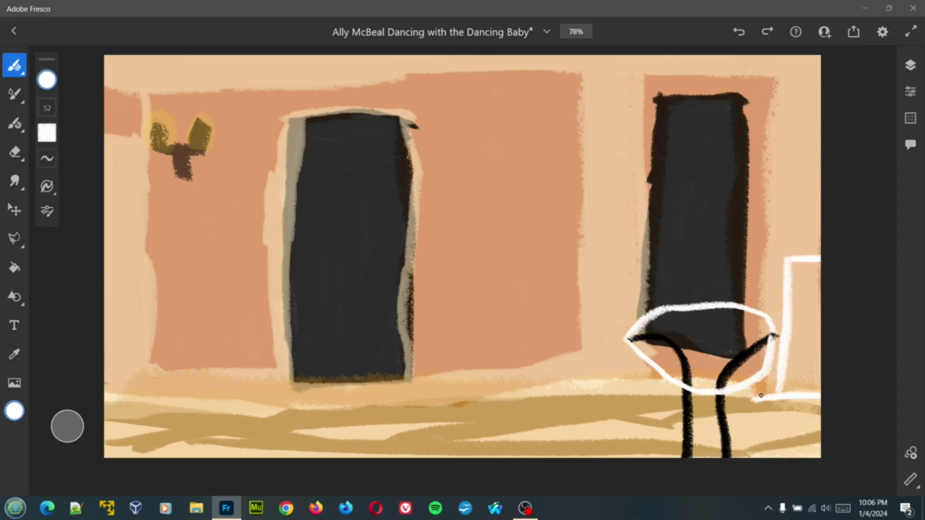
mouse_move(757, 401)
left_mouse_down()
mouse_move(740, 404)
mouse_move(744, 491)
left_mouse_up()
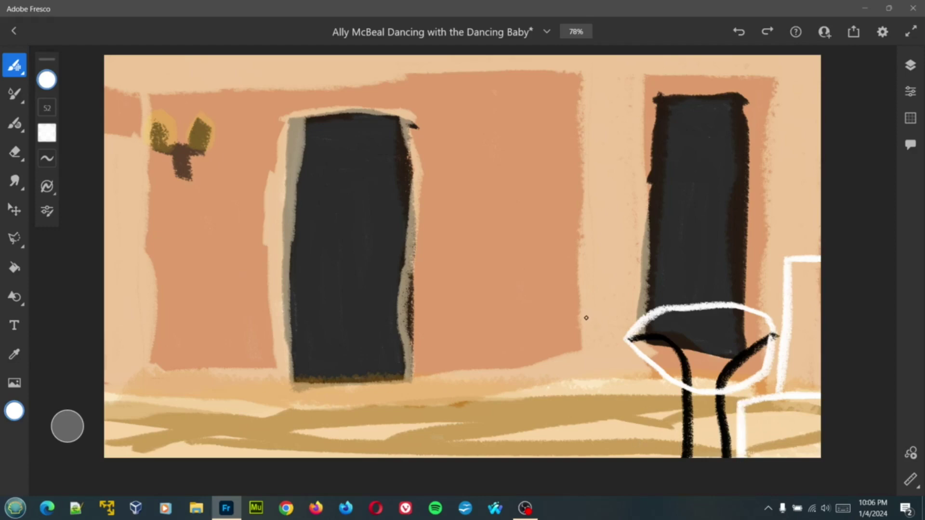
- Outline a second white chair to the left of the table, with a backrest, a lower seat block and a joining side line
mouse_move(586, 317)
left_mouse_down()
mouse_move(648, 309)
mouse_move(582, 313)
mouse_move(582, 234)
mouse_move(633, 239)
mouse_move(650, 294)
mouse_move(595, 312)
left_mouse_up()
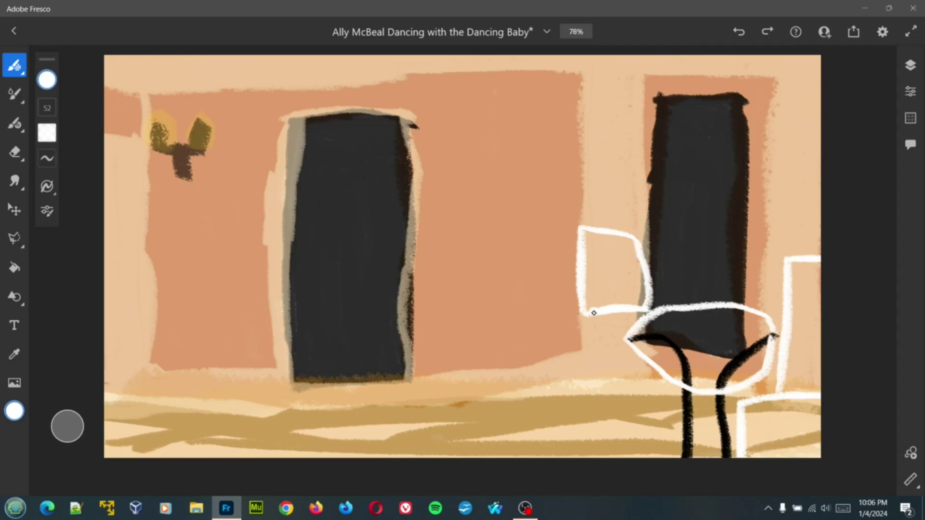
mouse_move(588, 388)
left_mouse_down()
mouse_move(661, 382)
mouse_move(667, 455)
left_mouse_up()
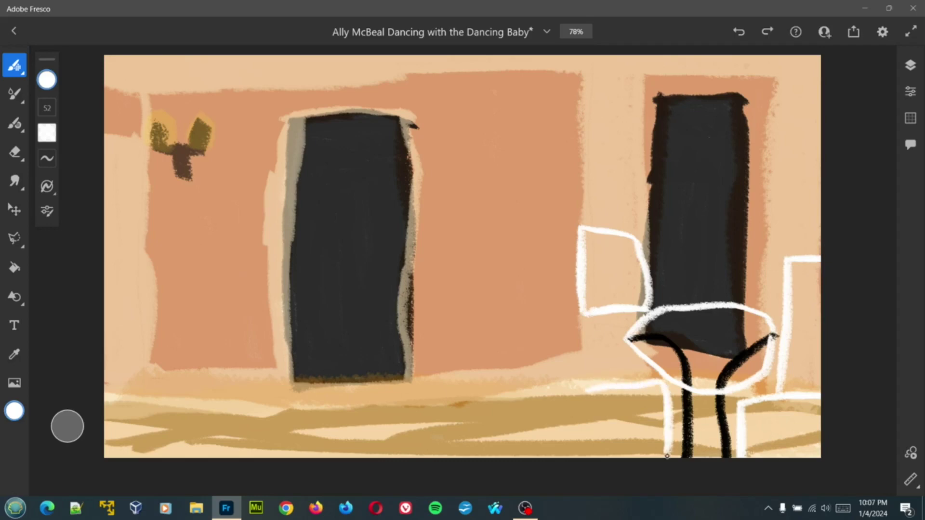
mouse_move(585, 385)
left_mouse_down()
mouse_move(598, 466)
mouse_move(664, 459)
left_mouse_up()
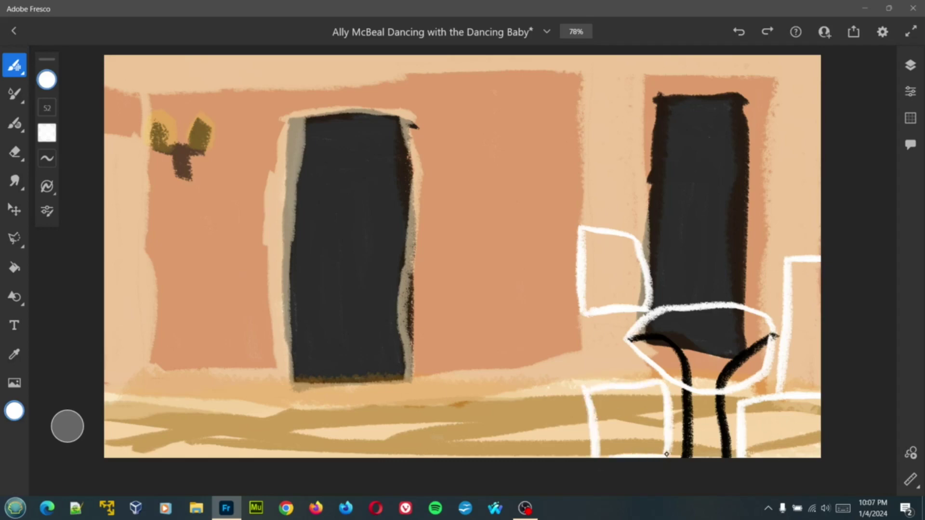
left_click_drag(579, 311, 591, 381)
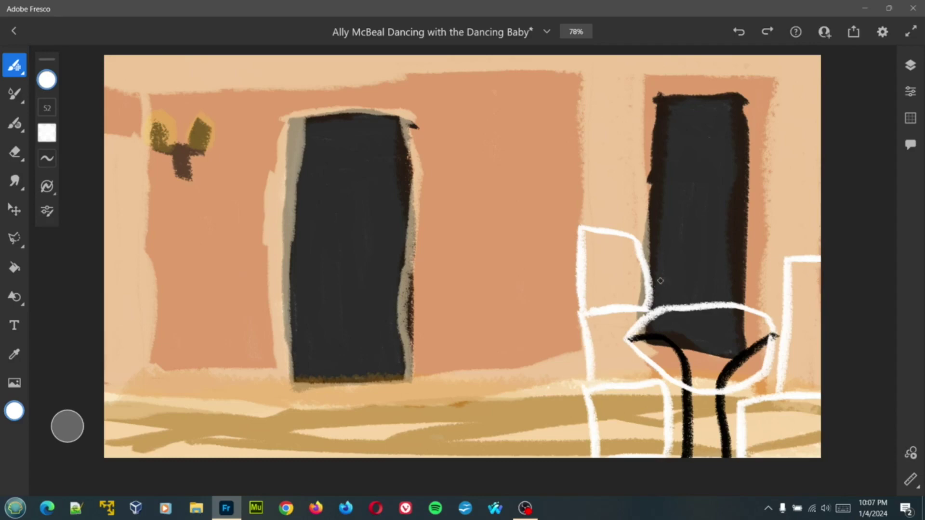
- Increase the brush size to 260
left_click(51, 83)
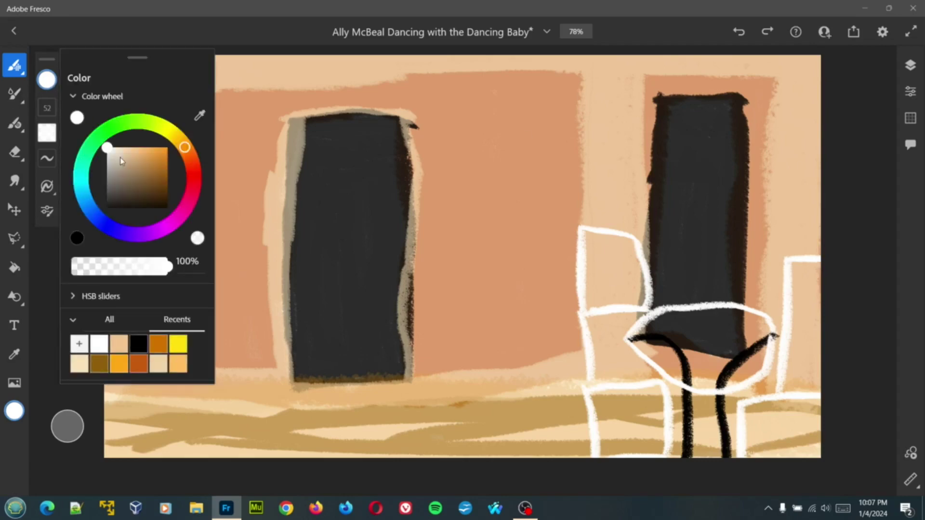
left_click(54, 111)
left_click(55, 111)
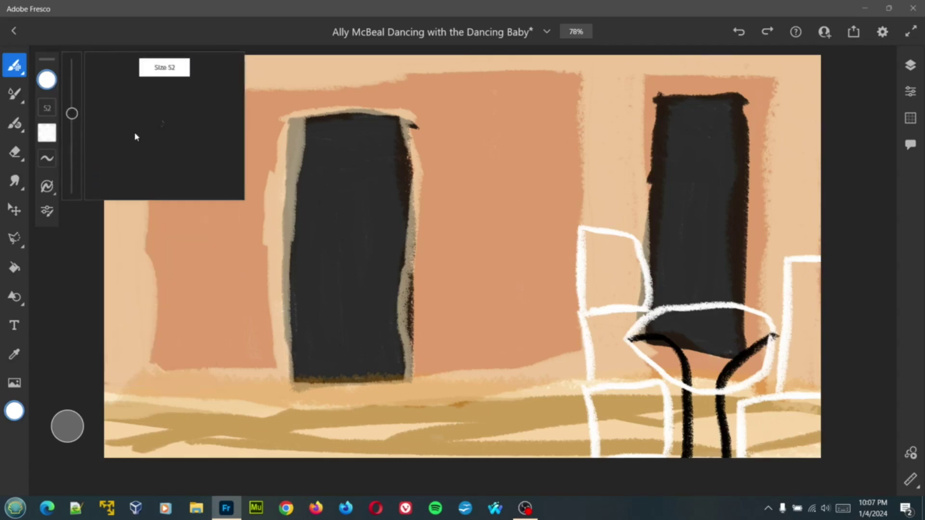
left_click_drag(72, 111, 72, 80)
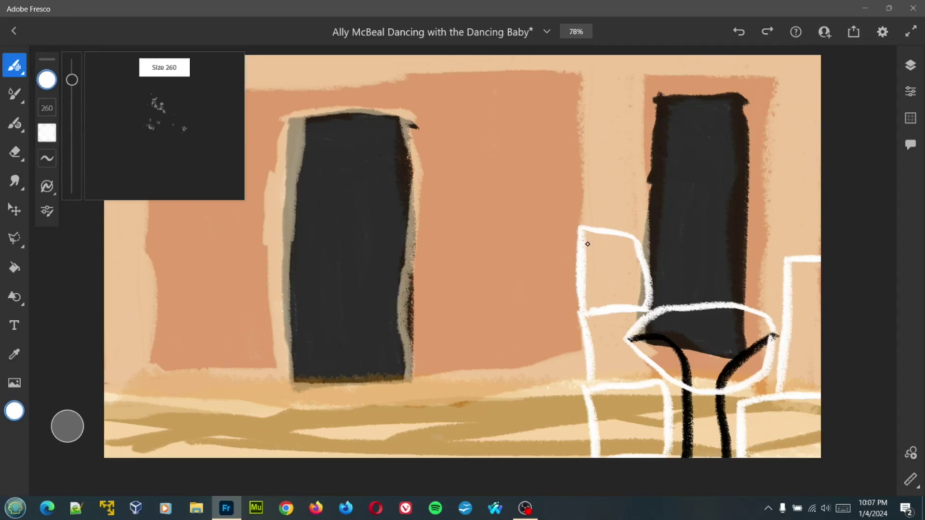
- Fill both chair shapes beside the table with solid white, undoing the first fill stroke that runs across the table legs
mouse_move(591, 244)
left_mouse_down()
mouse_move(601, 377)
mouse_move(599, 249)
mouse_move(624, 251)
mouse_move(636, 290)
mouse_move(617, 326)
mouse_move(618, 237)
mouse_move(604, 236)
mouse_move(640, 252)
mouse_move(602, 448)
mouse_move(646, 448)
mouse_move(654, 395)
mouse_move(630, 370)
mouse_move(633, 450)
mouse_move(844, 384)
mouse_move(761, 409)
left_mouse_up()
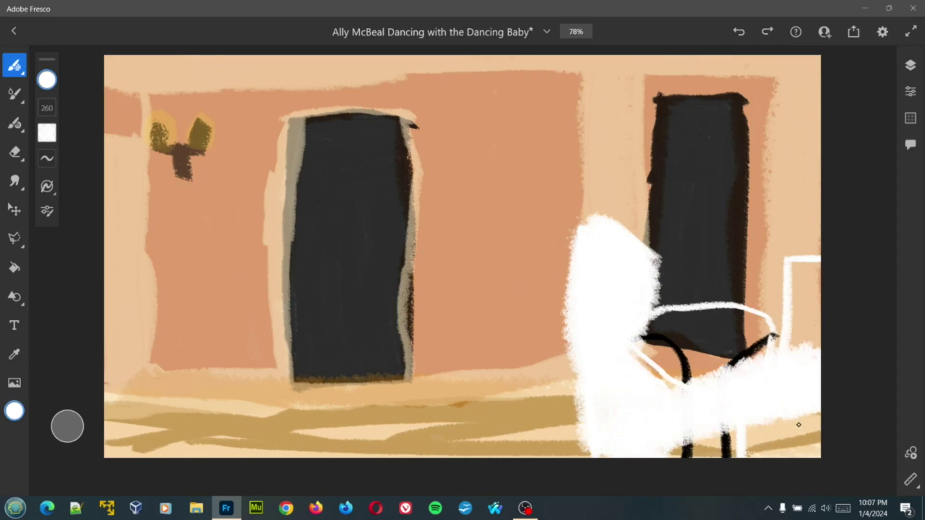
key("ctrl+z")
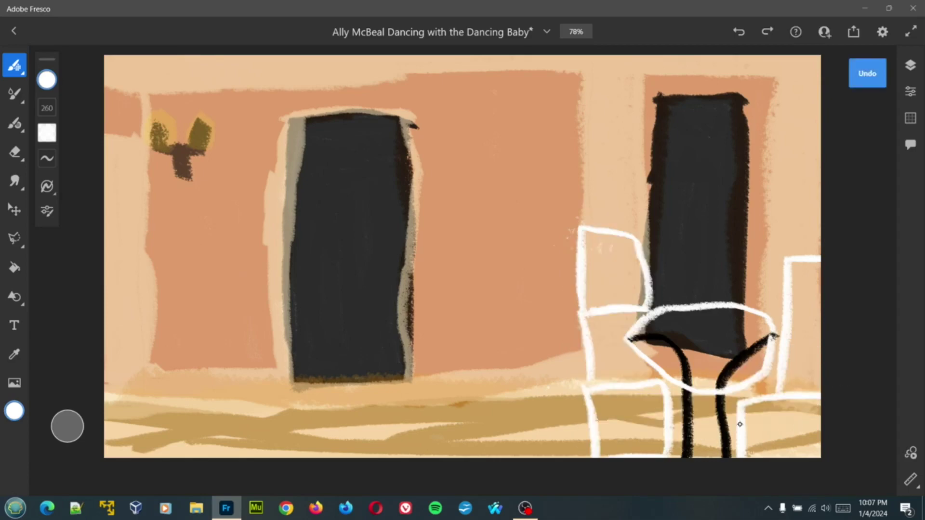
mouse_move(659, 449)
left_mouse_down()
mouse_move(654, 375)
mouse_move(651, 448)
mouse_move(602, 445)
mouse_move(661, 454)
mouse_move(632, 455)
mouse_move(604, 419)
mouse_move(616, 369)
mouse_move(618, 464)
mouse_move(611, 407)
mouse_move(624, 413)
mouse_move(633, 374)
mouse_move(607, 328)
mouse_move(620, 375)
mouse_move(635, 382)
mouse_move(597, 344)
mouse_move(617, 308)
mouse_move(633, 309)
mouse_move(616, 331)
mouse_move(596, 307)
mouse_move(597, 245)
mouse_move(621, 247)
mouse_move(630, 322)
mouse_move(621, 240)
left_mouse_up()
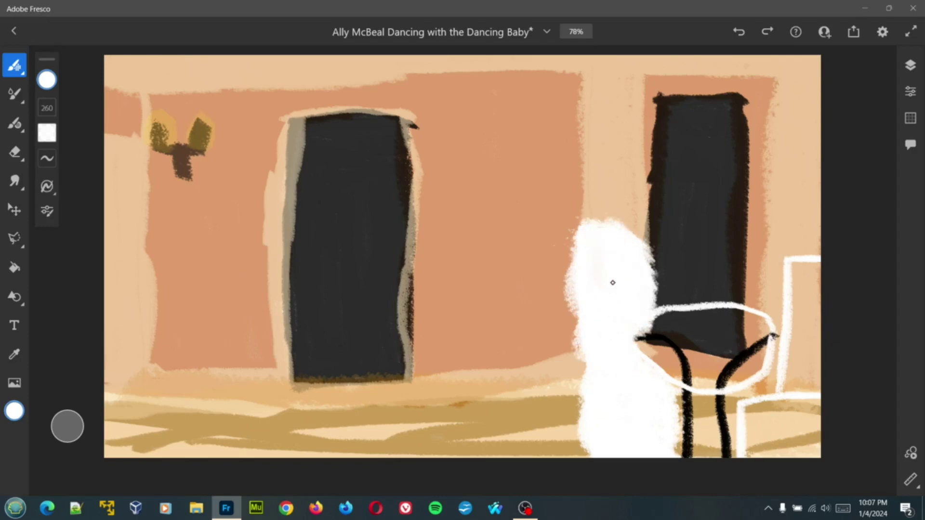
mouse_move(811, 283)
left_mouse_down()
mouse_move(805, 391)
mouse_move(819, 267)
mouse_move(796, 377)
mouse_move(804, 465)
mouse_move(759, 444)
mouse_move(768, 419)
mouse_move(784, 421)
mouse_move(772, 415)
mouse_move(782, 446)
mouse_move(752, 436)
mouse_move(755, 403)
mouse_move(759, 465)
mouse_move(766, 452)
mouse_move(757, 420)
mouse_move(783, 380)
mouse_move(804, 392)
left_mouse_up()
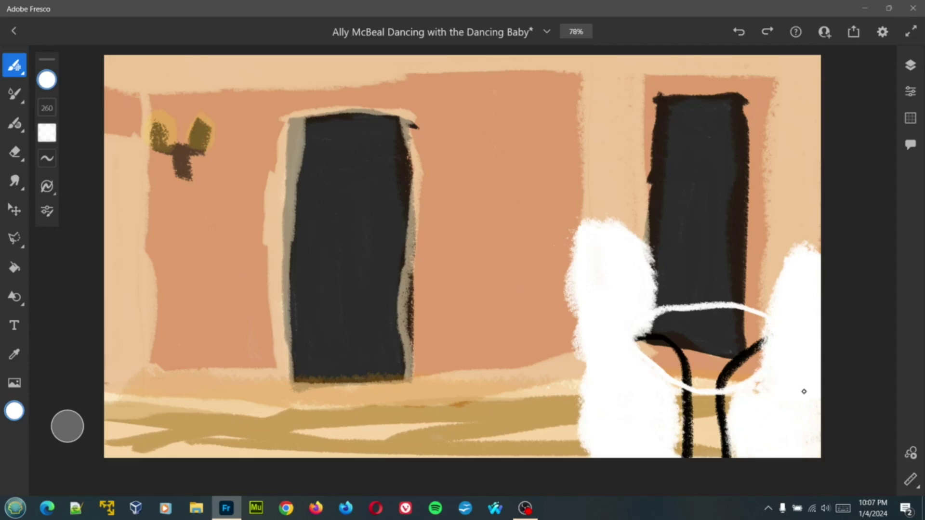
- Lower the furniture layer's opacity to 66
left_click(910, 91)
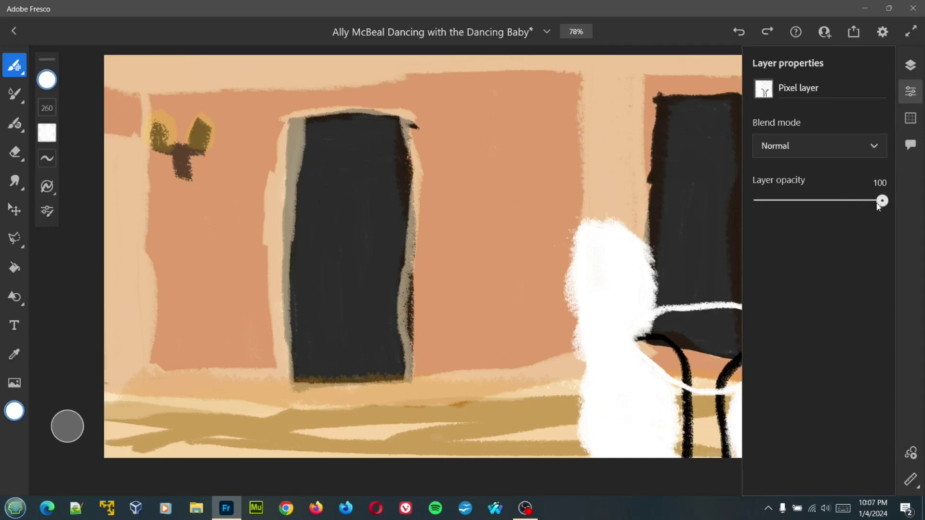
mouse_move(881, 201)
left_mouse_down()
mouse_move(840, 210)
mouse_move(860, 202)
mouse_move(813, 203)
mouse_move(835, 201)
left_mouse_up()
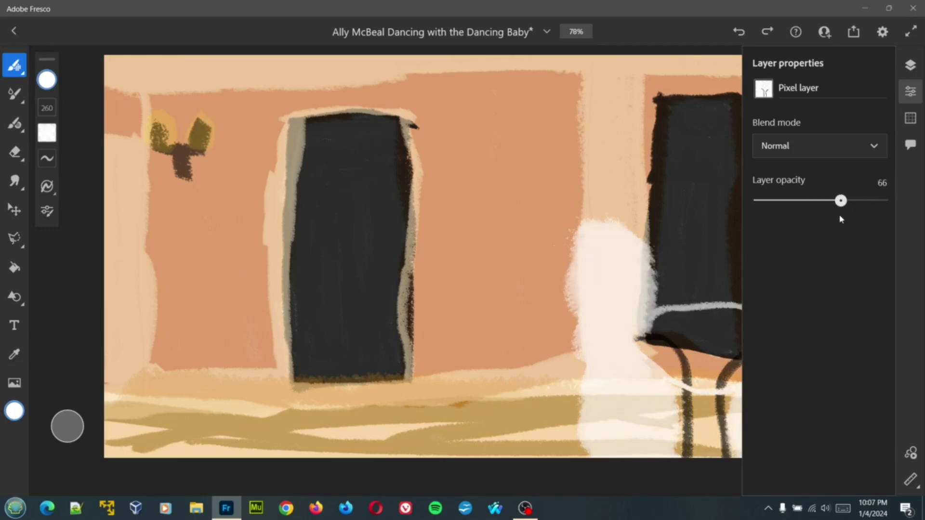
left_click(911, 93)
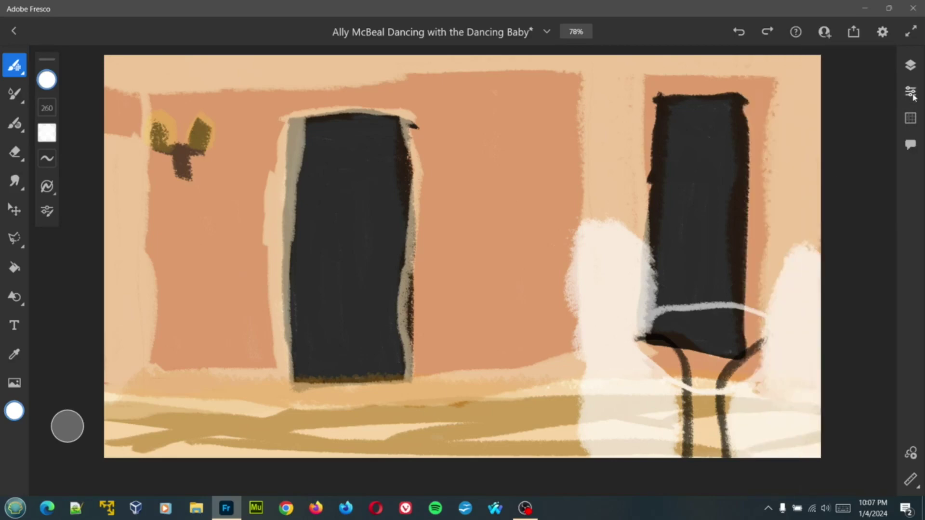
- Set the brush colour to pink, try a stroke over the left chair and table, and undo back past the layer's opacity change
left_click(47, 80)
left_click(190, 215)
left_click_drag(168, 185, 125, 147)
left_click(131, 375)
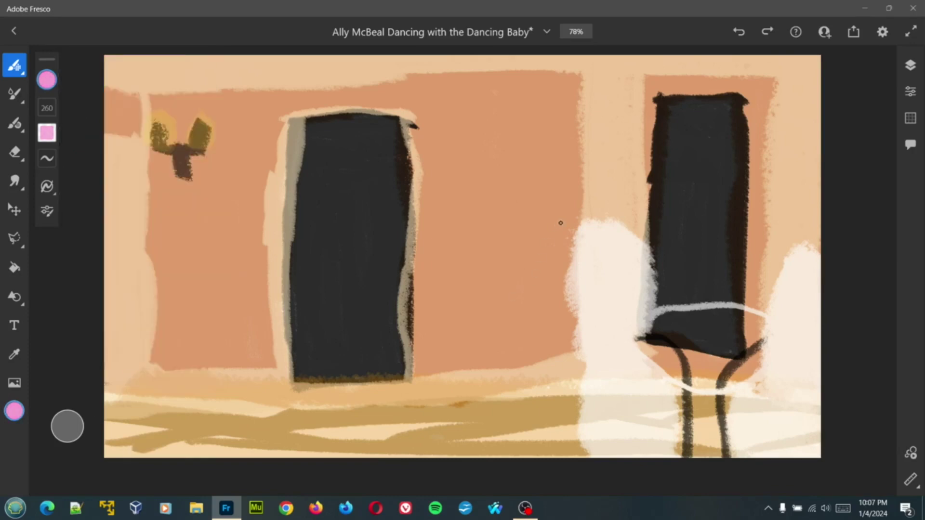
mouse_move(567, 233)
left_mouse_down()
mouse_move(622, 233)
mouse_move(627, 307)
mouse_move(617, 232)
mouse_move(571, 218)
mouse_move(587, 222)
mouse_move(637, 291)
mouse_move(628, 339)
mouse_move(693, 329)
mouse_move(734, 339)
left_mouse_up()
key("ctrl+z")
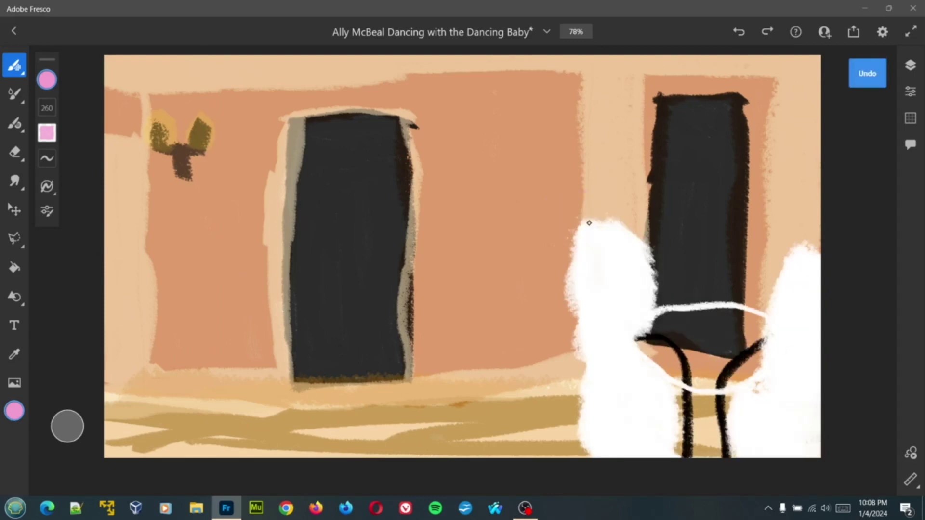
- Set the furniture layer's opacity to 59, try the Darken and Multiply blend modes, and return the blend mode to Normal
left_click(910, 91)
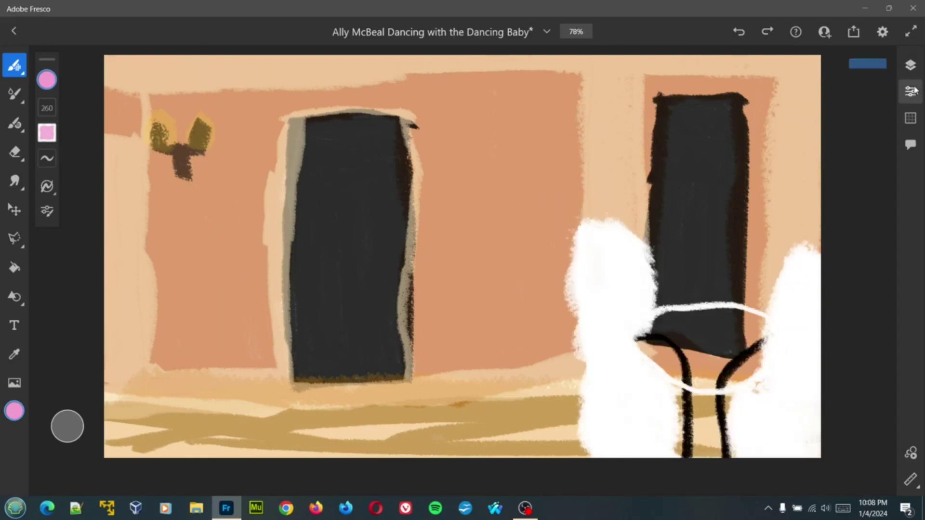
left_click_drag(875, 201, 829, 202)
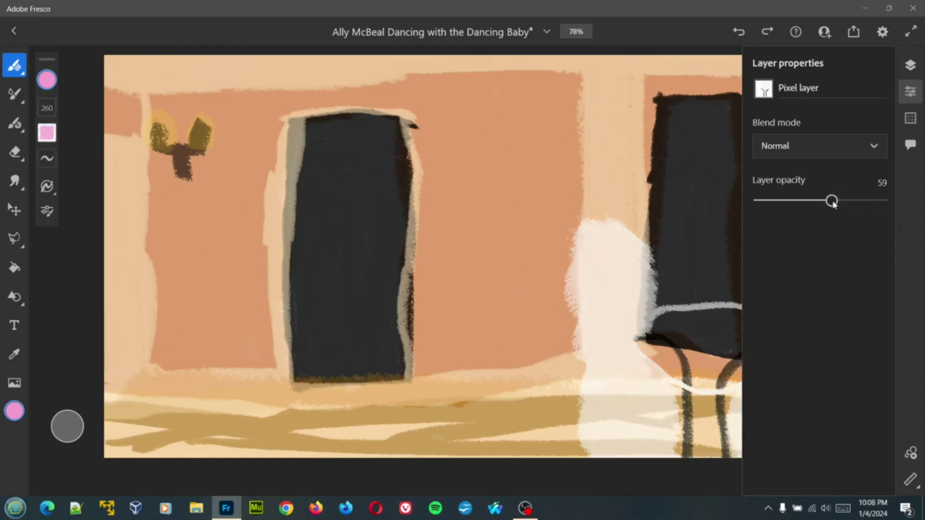
left_click(843, 146)
left_click(829, 226)
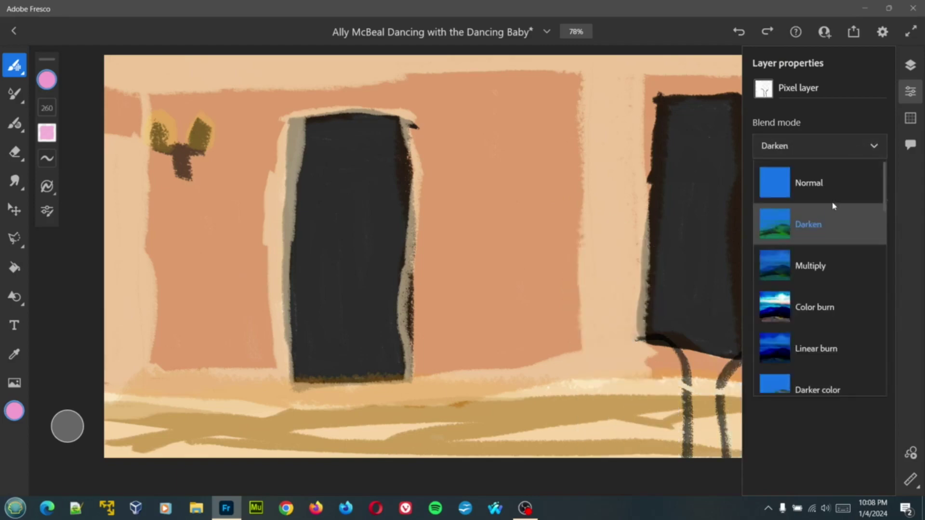
left_click(838, 174)
left_click(825, 270)
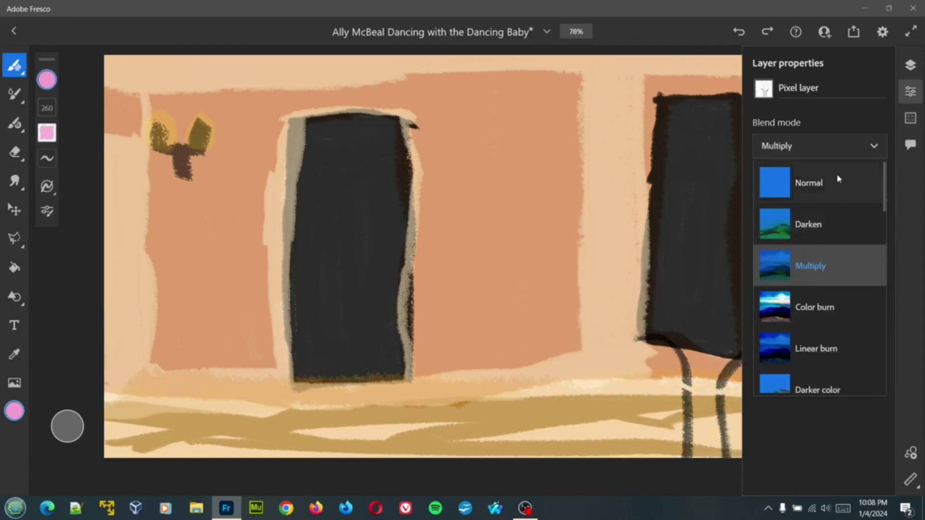
left_click(845, 181)
left_click(877, 145)
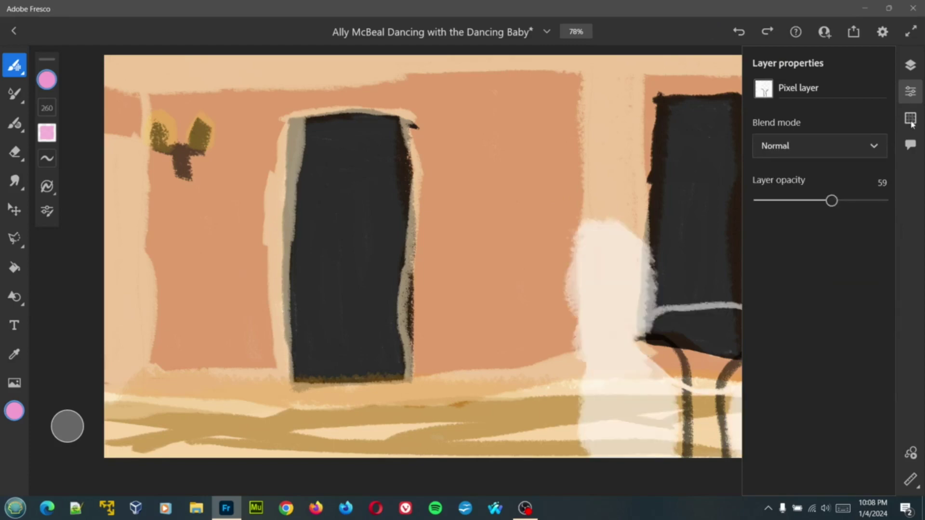
left_click(910, 91)
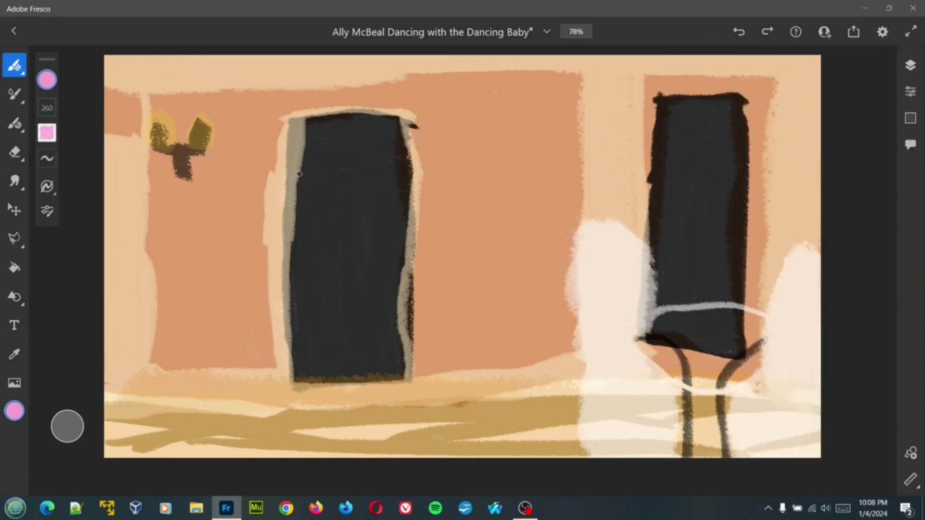
- Paint a rounded pink shape over the left chair and the wall beside it, undoing a large arc across the right-hand door
mouse_move(593, 221)
left_mouse_down()
mouse_move(611, 329)
mouse_move(614, 259)
mouse_move(592, 213)
mouse_move(549, 221)
left_mouse_up()
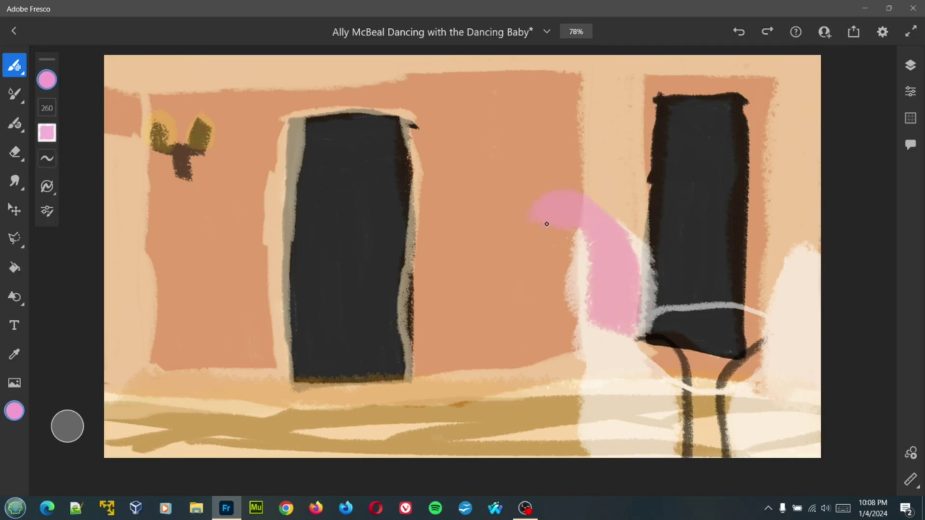
key("ctrl+z")
left_click_drag(819, 188, 554, 289)
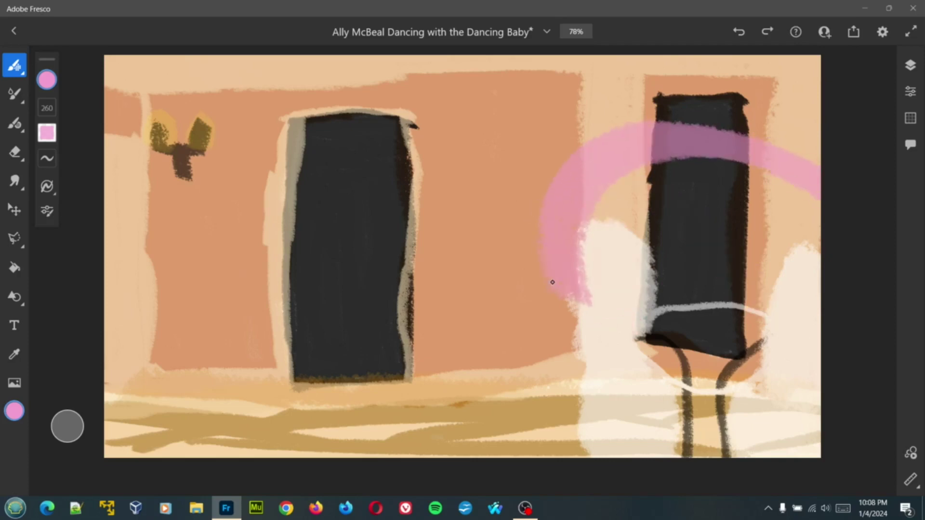
key("ctrl+z")
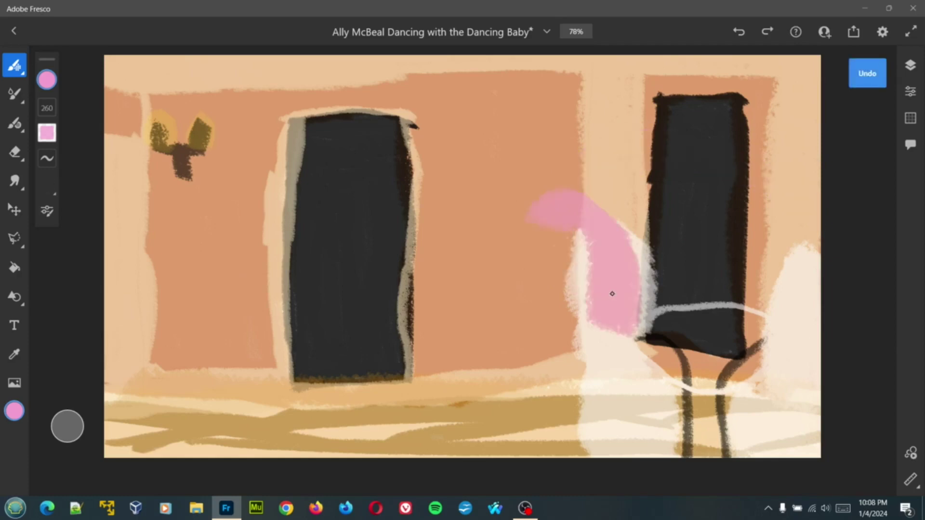
left_click_drag(552, 312, 550, 320)
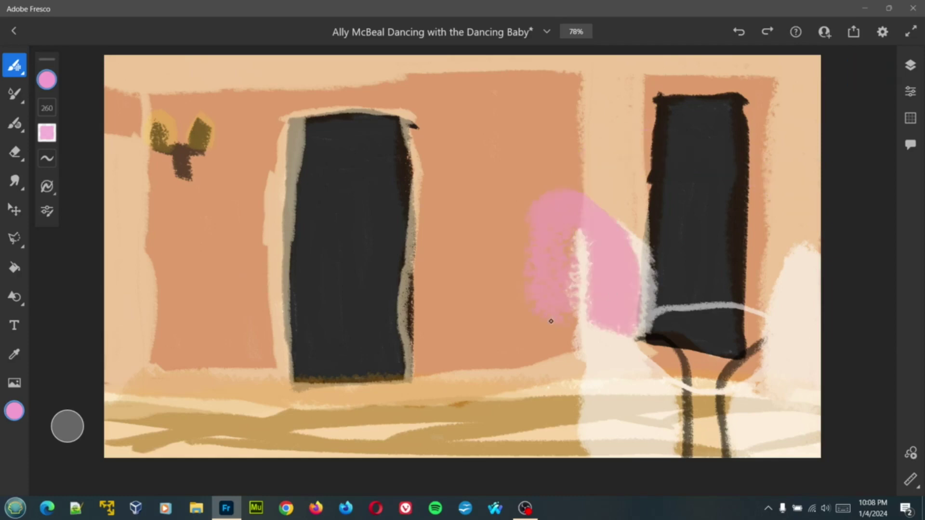
mouse_move(545, 388)
left_mouse_down()
mouse_move(565, 325)
mouse_move(563, 209)
left_mouse_up()
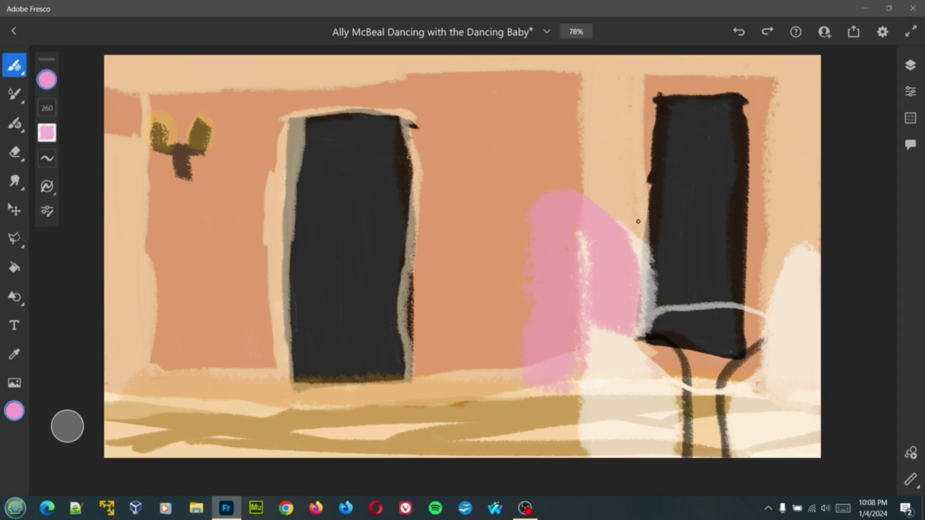
left_click_drag(619, 312, 621, 354)
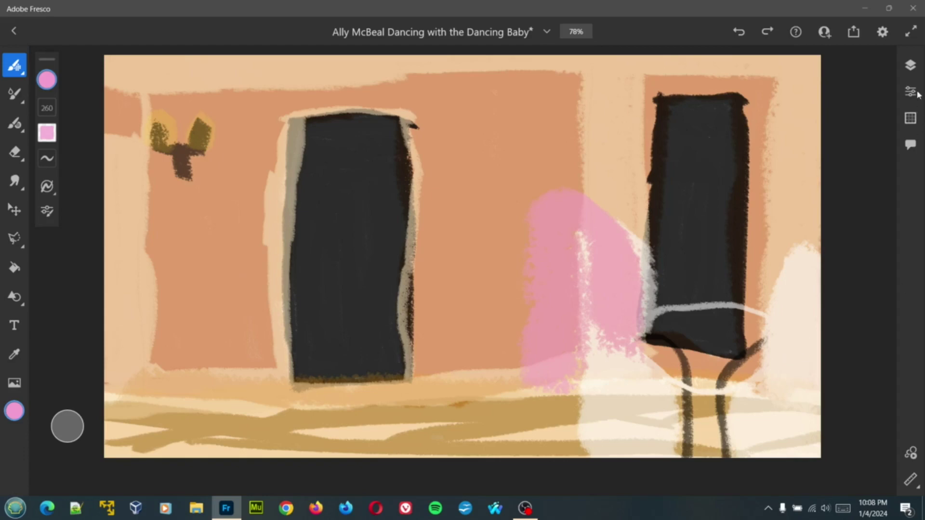
- Add a new layer above the furniture layer and set the brush colour to black
left_click(910, 65)
left_click(856, 103)
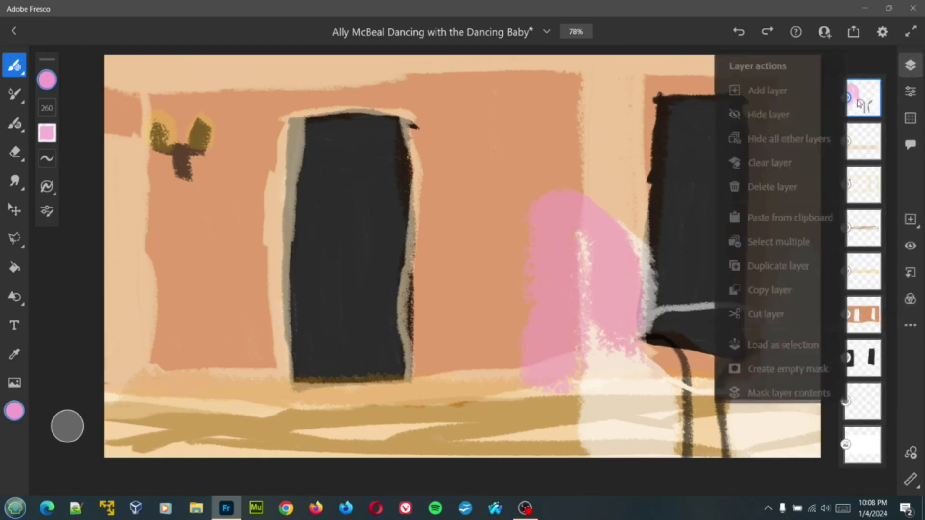
left_click(786, 91)
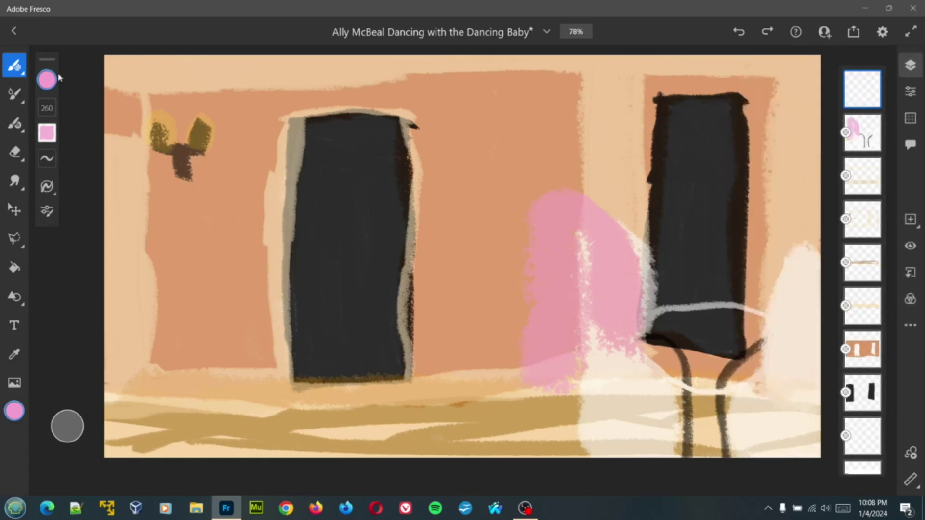
left_click(47, 79)
left_click_drag(172, 188, 167, 207)
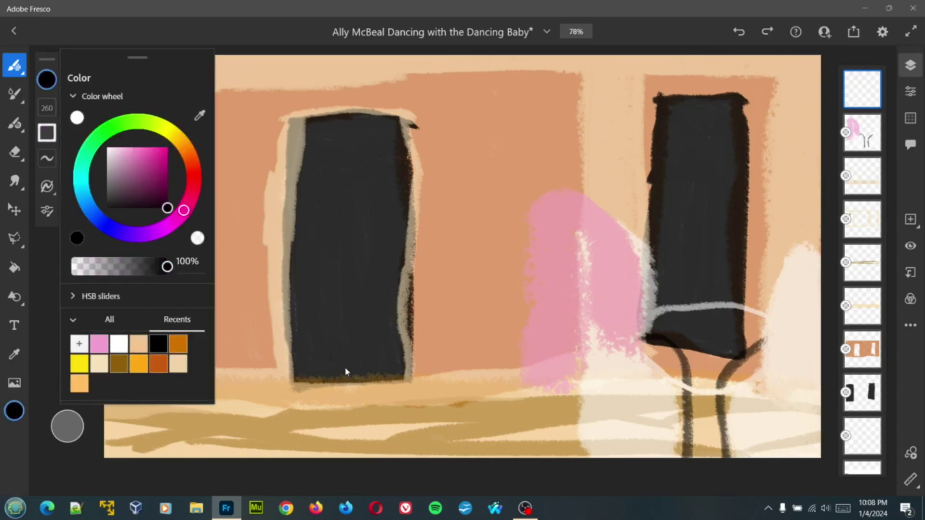
left_click(471, 408)
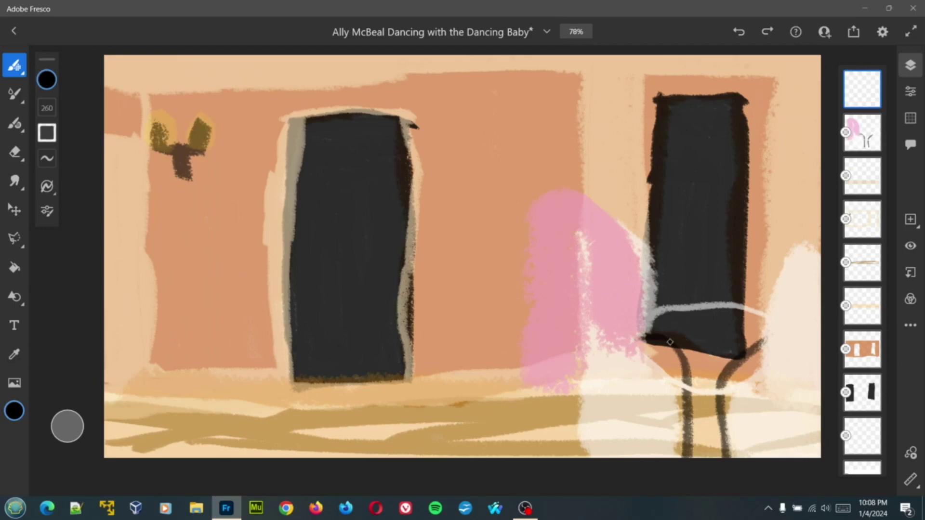
- Undo a trial black stroke across the tabletop below the right-hand door and set the brush size to 60
mouse_move(664, 340)
left_mouse_down()
mouse_move(699, 321)
mouse_move(737, 351)
left_mouse_up()
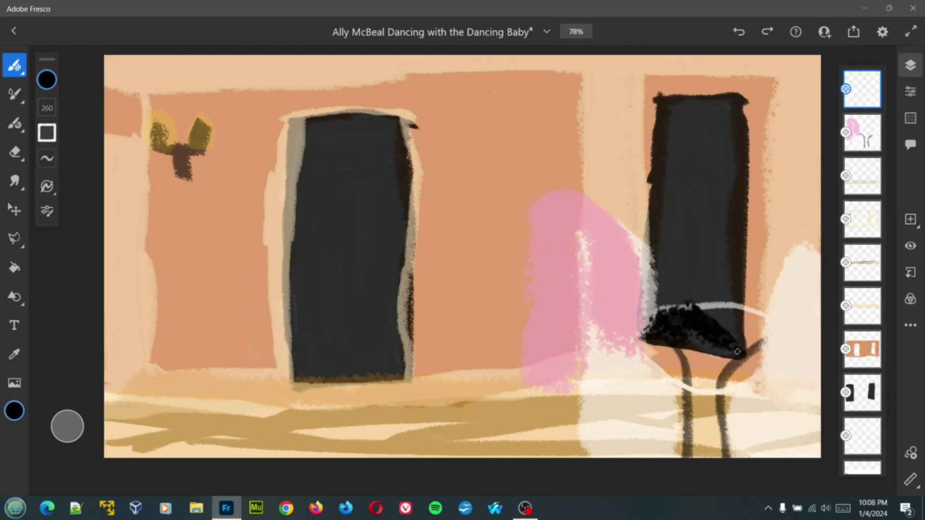
key("ctrl+z")
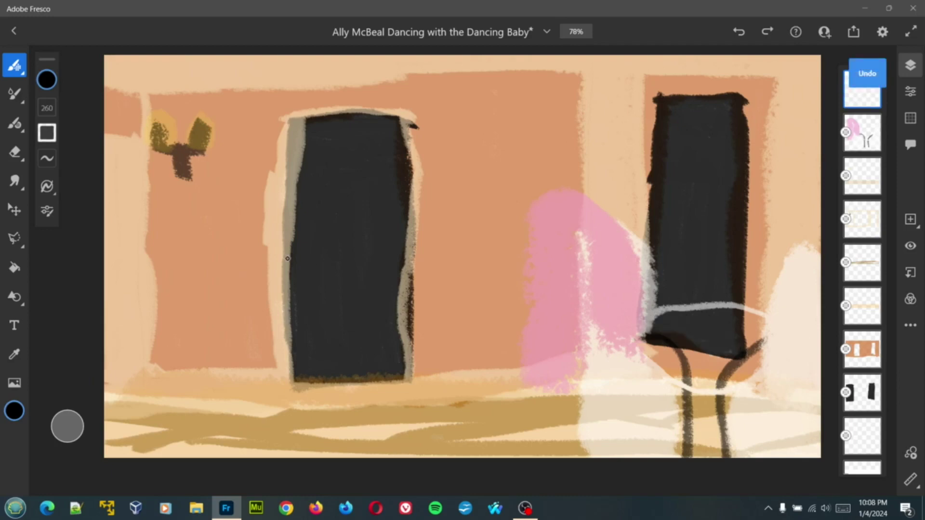
left_click(48, 107)
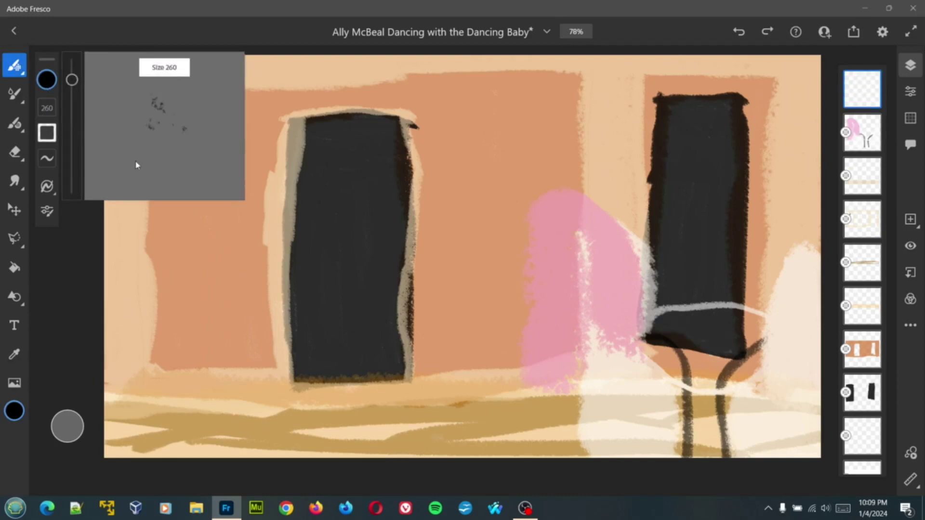
mouse_move(66, 78)
left_mouse_down()
mouse_move(72, 159)
mouse_move(71, 109)
left_mouse_up()
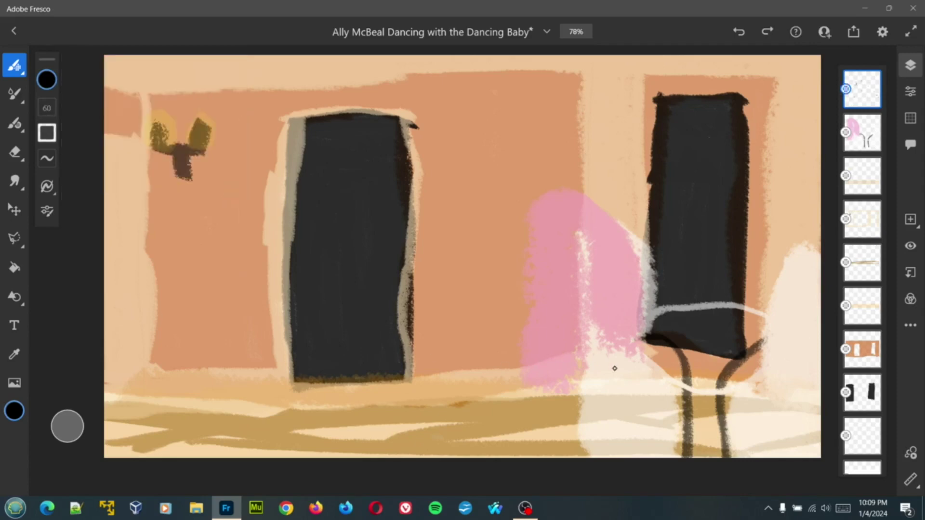
- Try a black oval outline over the tops of the table legs and undo the strokes
mouse_move(641, 369)
left_mouse_down()
mouse_move(696, 335)
mouse_move(713, 362)
mouse_move(680, 417)
mouse_move(658, 416)
mouse_move(641, 378)
left_mouse_up()
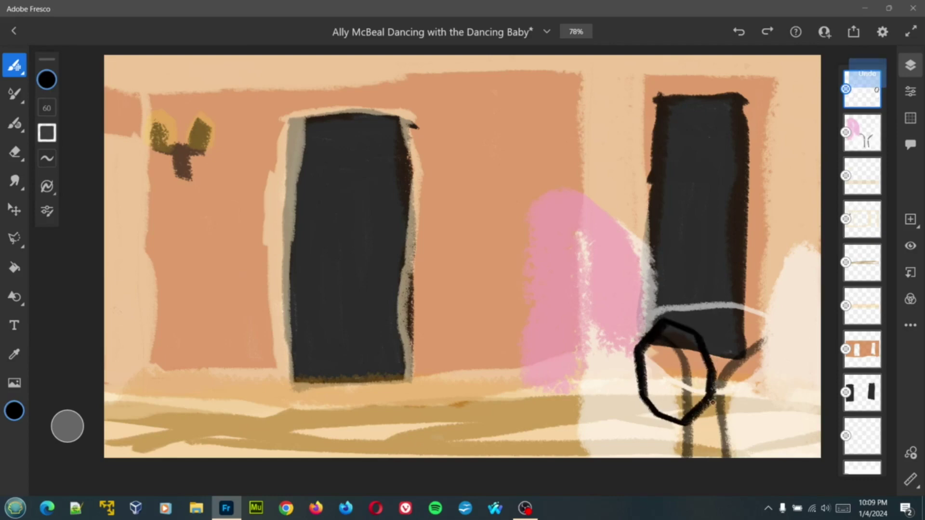
key("ctrl+z")
key("ctrl+z")
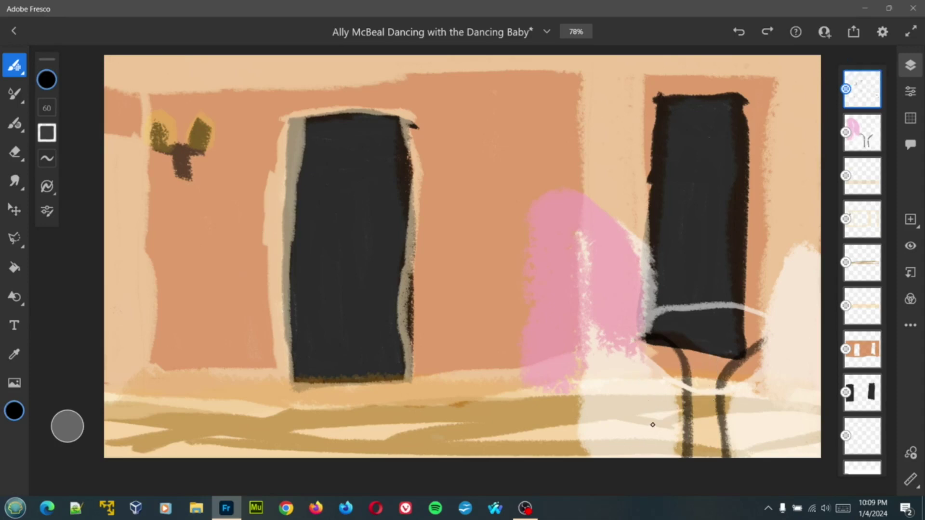
- Try a narrow, slanted black box outline across the lower table legs and undo it
left_click_drag(654, 425, 728, 413)
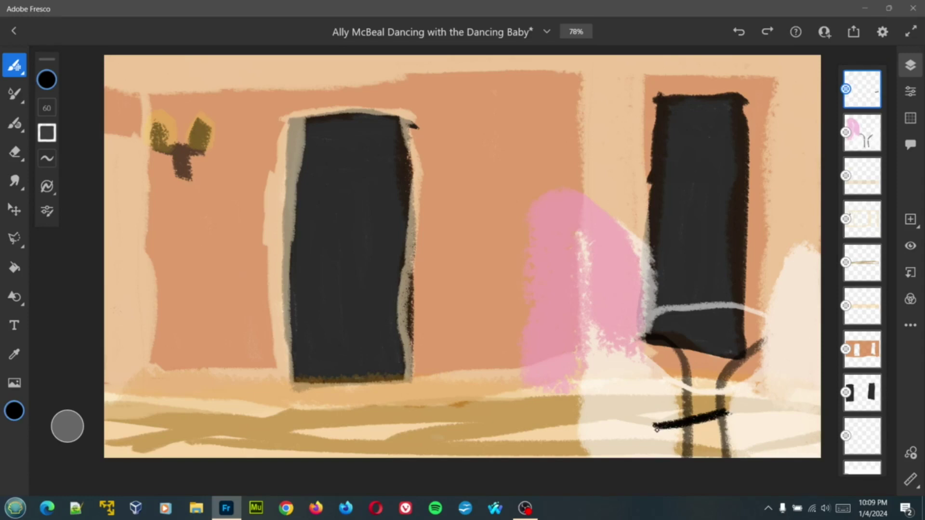
mouse_move(656, 428)
left_mouse_down()
mouse_move(661, 443)
mouse_move(734, 428)
mouse_move(723, 412)
left_mouse_up()
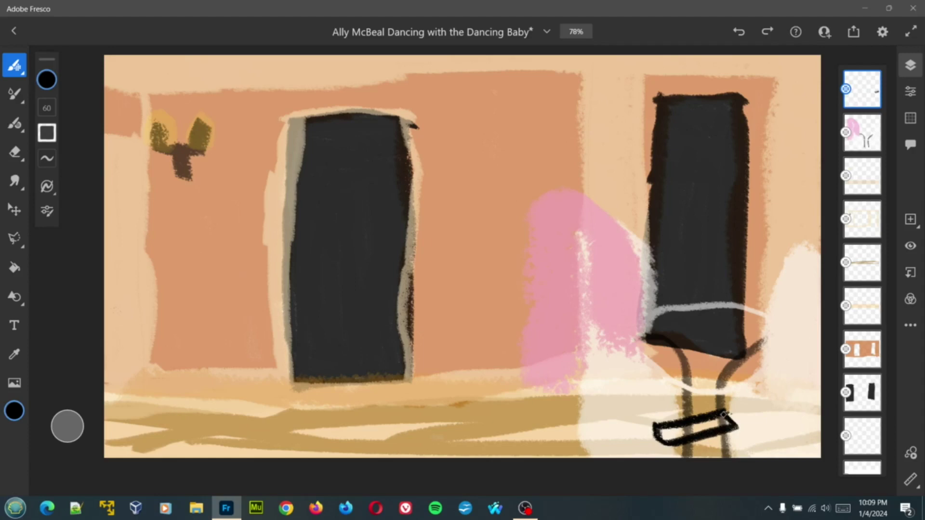
key("ctrl+z")
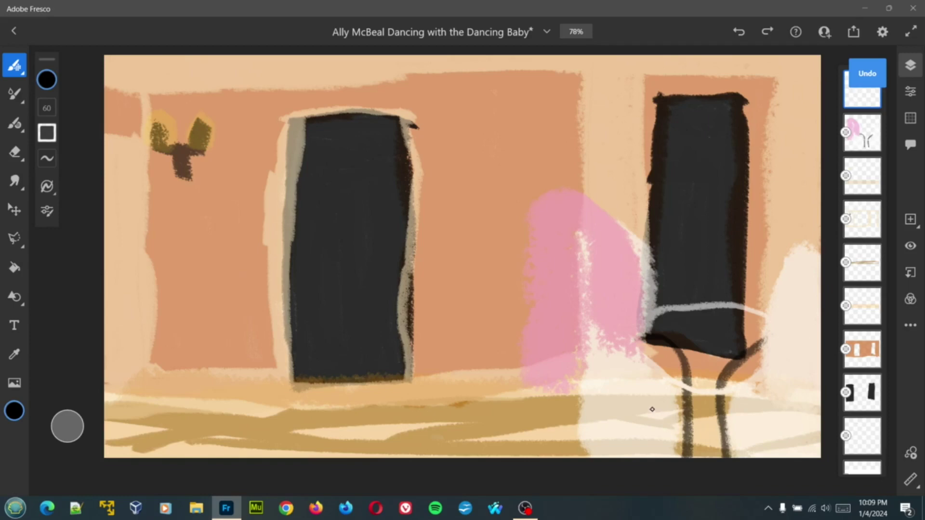
- Draw a black chair back with an arched top rail, two uprights and a crossbar below the shorter dark opening
left_click_drag(652, 409, 765, 400)
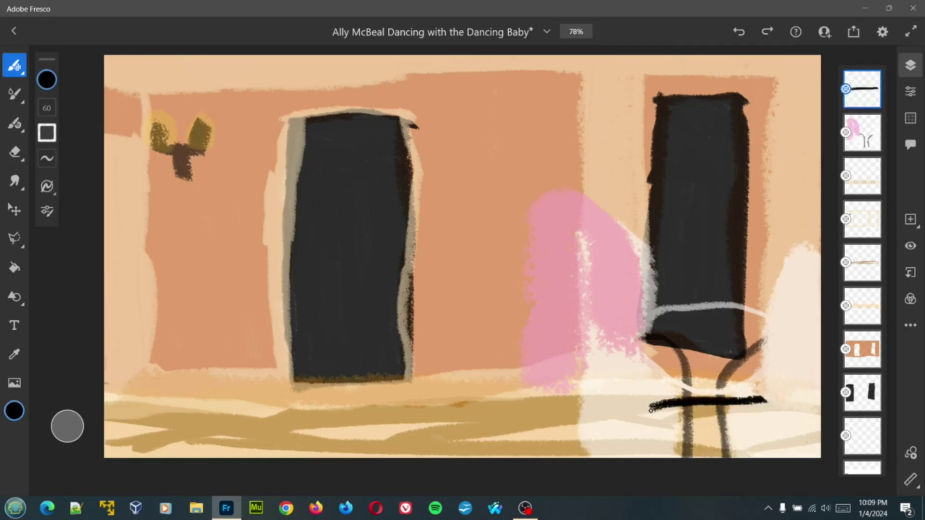
mouse_move(651, 410)
left_mouse_down()
mouse_move(654, 383)
mouse_move(683, 373)
mouse_move(753, 387)
mouse_move(762, 432)
mouse_move(763, 398)
left_mouse_up()
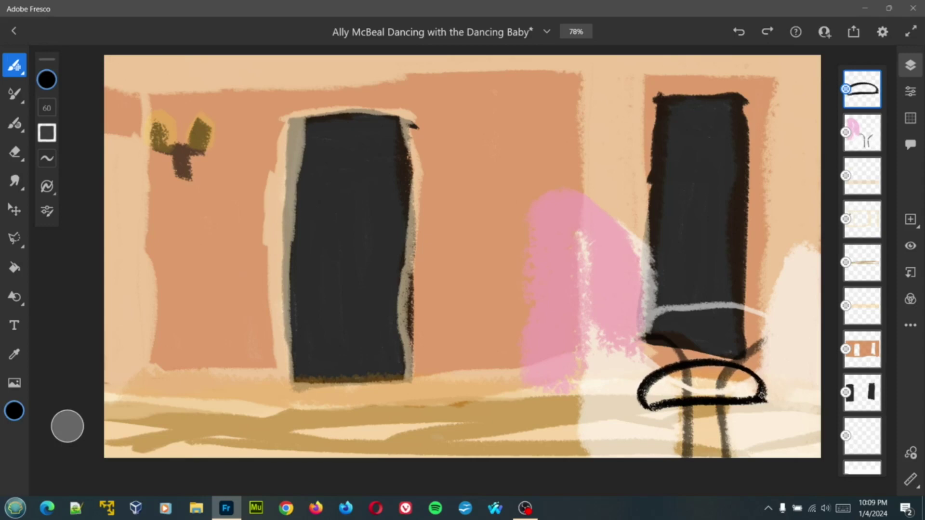
left_click_drag(654, 426, 651, 458)
left_click_drag(763, 400, 759, 487)
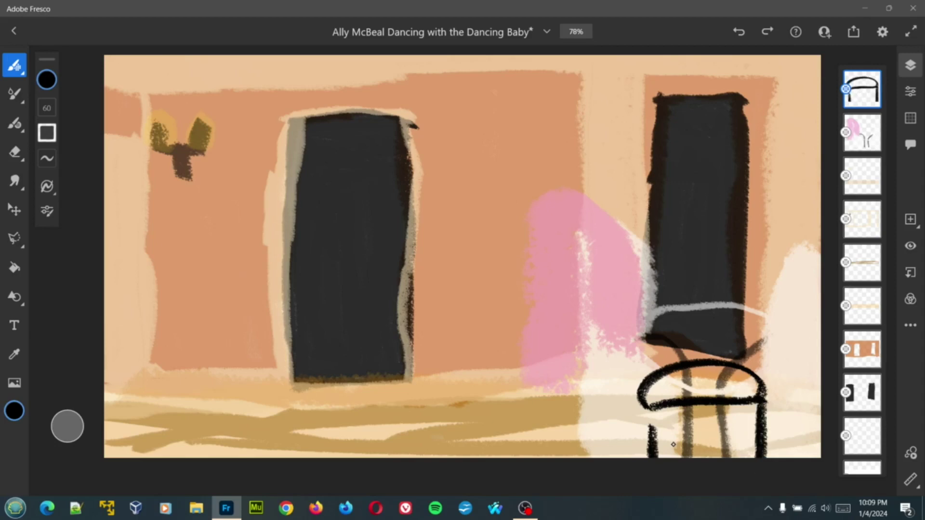
mouse_move(651, 437)
left_mouse_down()
mouse_move(650, 404)
mouse_move(692, 433)
mouse_move(768, 425)
left_mouse_up()
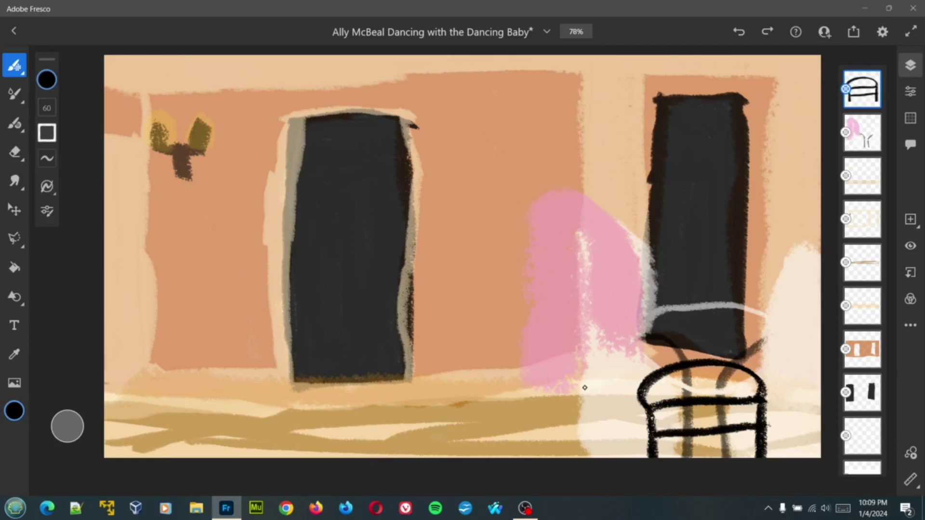
- Try sketching a hand beside the chair back, and undo the hand and all the chair strokes
mouse_move(584, 387)
left_mouse_down()
mouse_move(554, 380)
mouse_move(556, 371)
mouse_move(573, 374)
mouse_move(557, 358)
mouse_move(580, 365)
mouse_move(573, 342)
mouse_move(594, 358)
mouse_move(584, 333)
mouse_move(600, 349)
mouse_move(598, 327)
mouse_move(615, 343)
left_mouse_up()
key("ctrl+z")
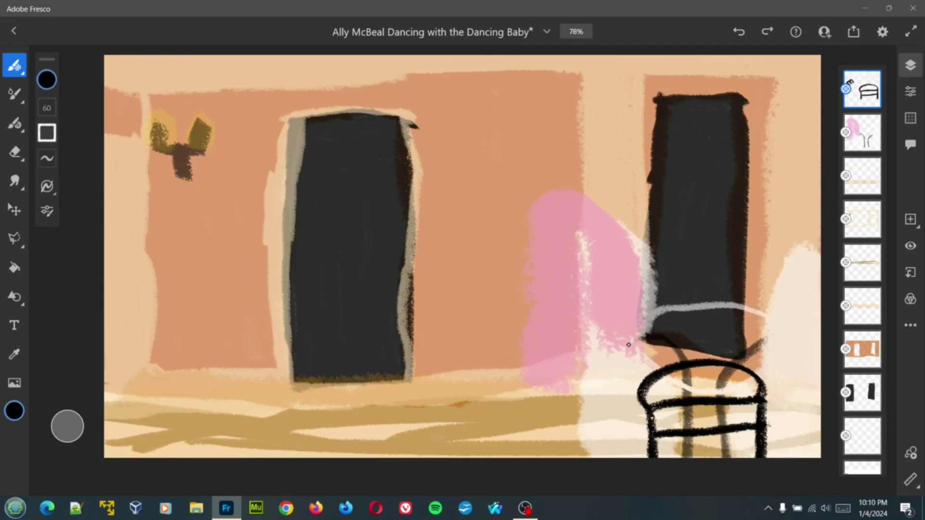
key("ctrl+z")
key("ctrl+z")
key("ctrl+z")
key("ctrl+z")
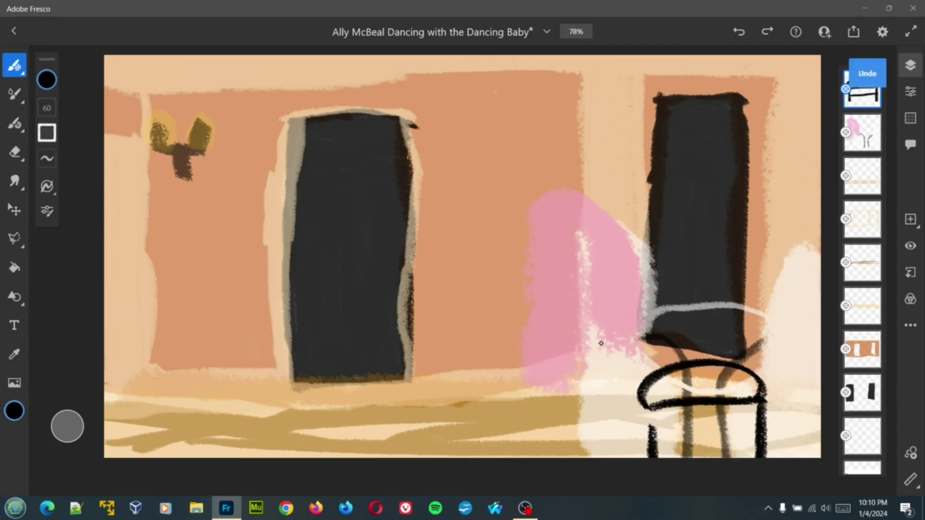
key("ctrl+z")
key("ctrl+z")
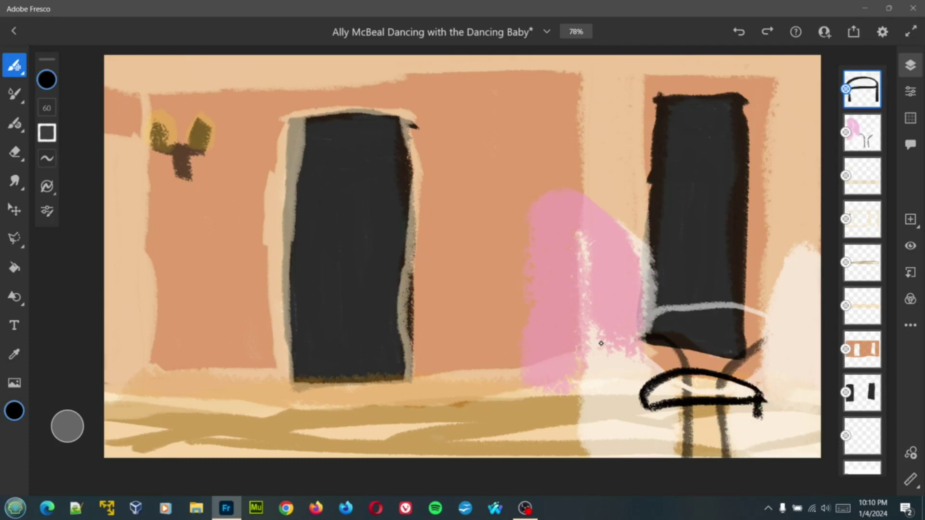
key("ctrl+z")
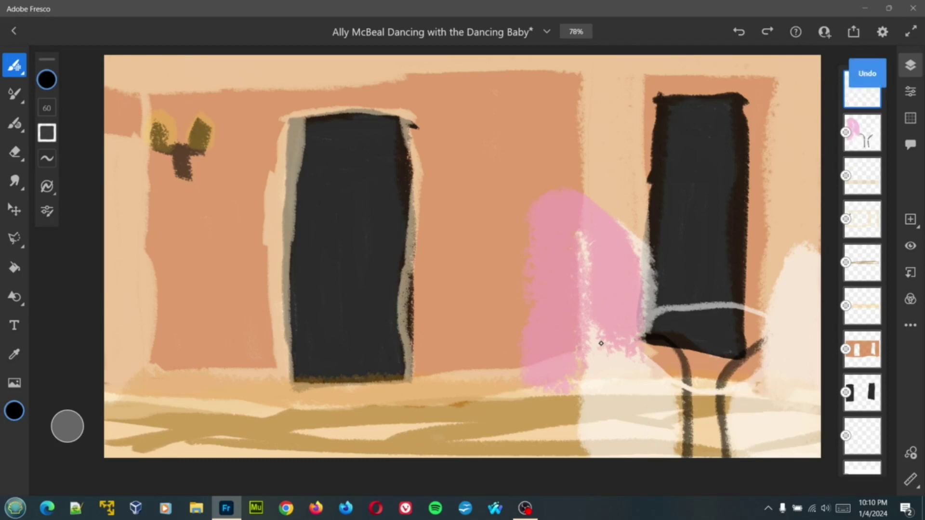
- Reduce the brush size to 24
left_click(43, 83)
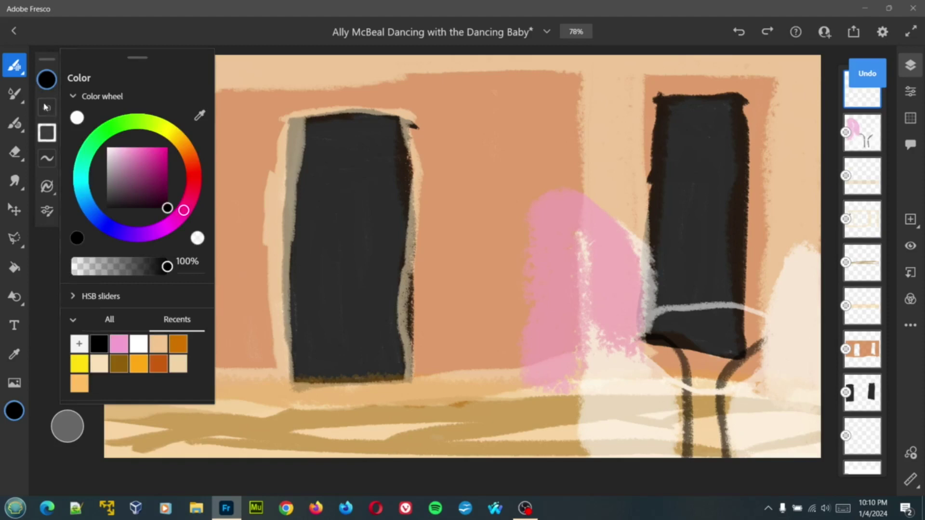
left_click(46, 109)
left_click(46, 110)
mouse_move(76, 138)
left_mouse_down()
mouse_move(70, 107)
mouse_move(72, 153)
mouse_move(71, 143)
left_mouse_up()
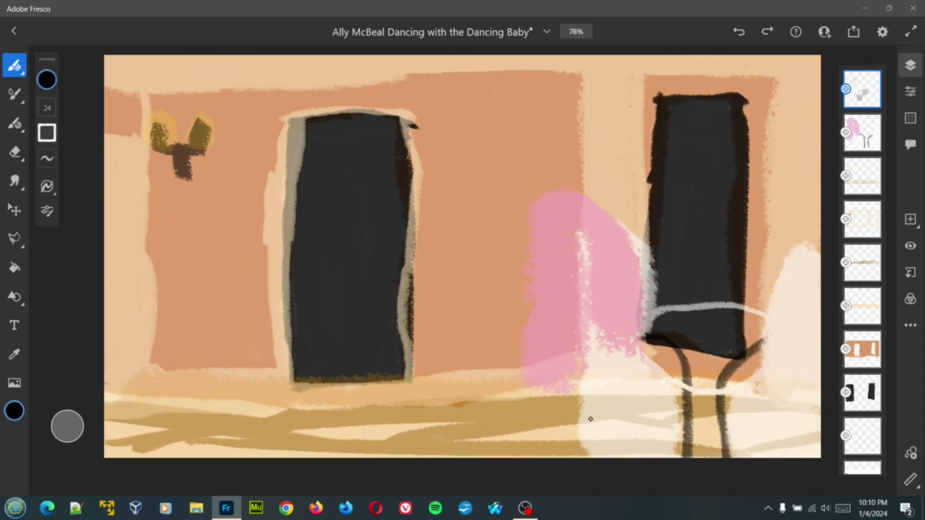
- Sketch a black outline of a hand with spread fingers and a forearm just below the pink shape
mouse_move(590, 419)
left_mouse_down()
mouse_move(563, 412)
mouse_move(577, 400)
mouse_move(591, 407)
mouse_move(576, 398)
mouse_move(588, 393)
mouse_move(597, 401)
mouse_move(584, 388)
mouse_move(602, 398)
left_mouse_up()
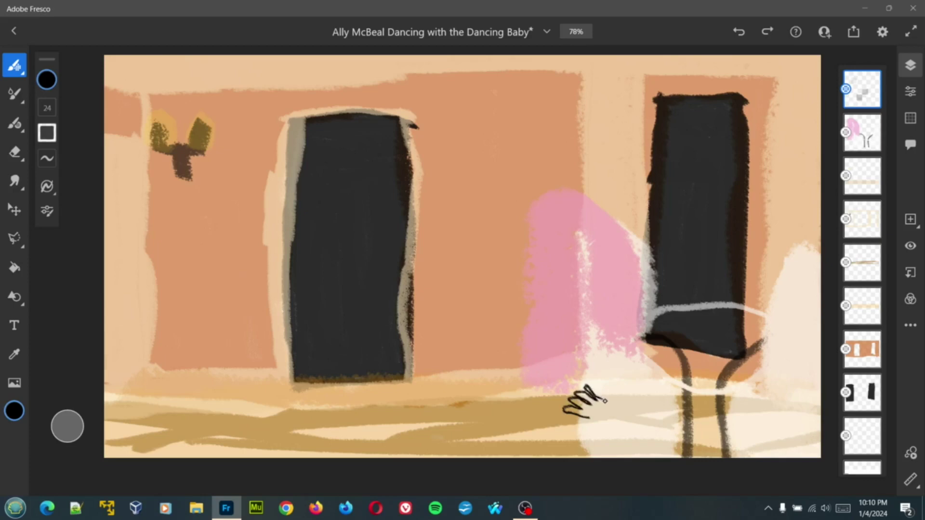
key("ctrl+z")
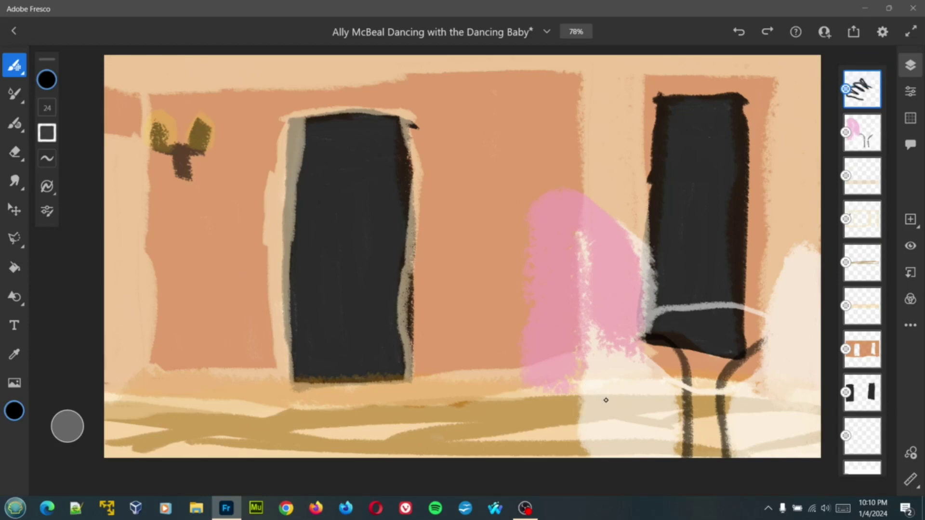
mouse_move(590, 426)
left_mouse_down()
mouse_move(564, 418)
mouse_move(594, 422)
mouse_move(568, 410)
mouse_move(595, 413)
mouse_move(578, 407)
mouse_move(596, 411)
mouse_move(579, 396)
mouse_move(587, 393)
mouse_move(601, 406)
left_mouse_up()
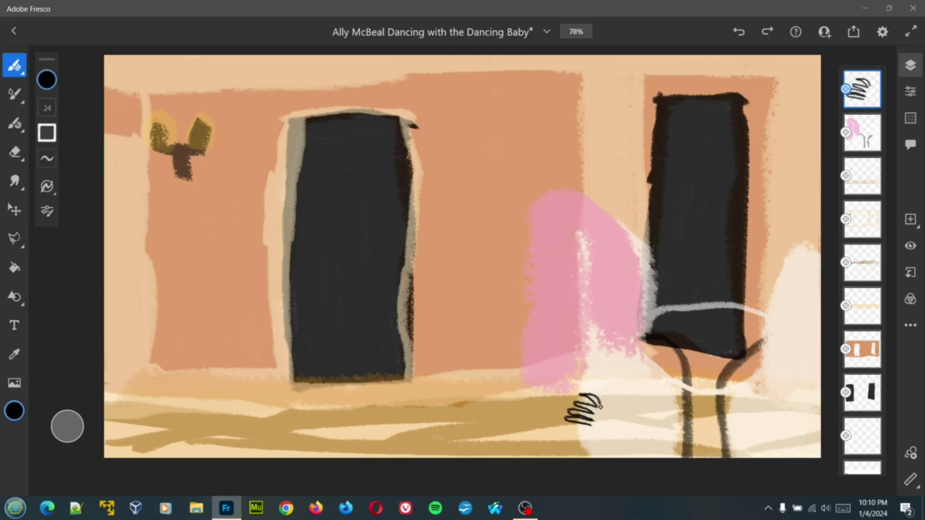
mouse_move(599, 408)
left_mouse_down()
mouse_move(603, 388)
mouse_move(608, 406)
mouse_move(585, 422)
mouse_move(656, 430)
left_mouse_up()
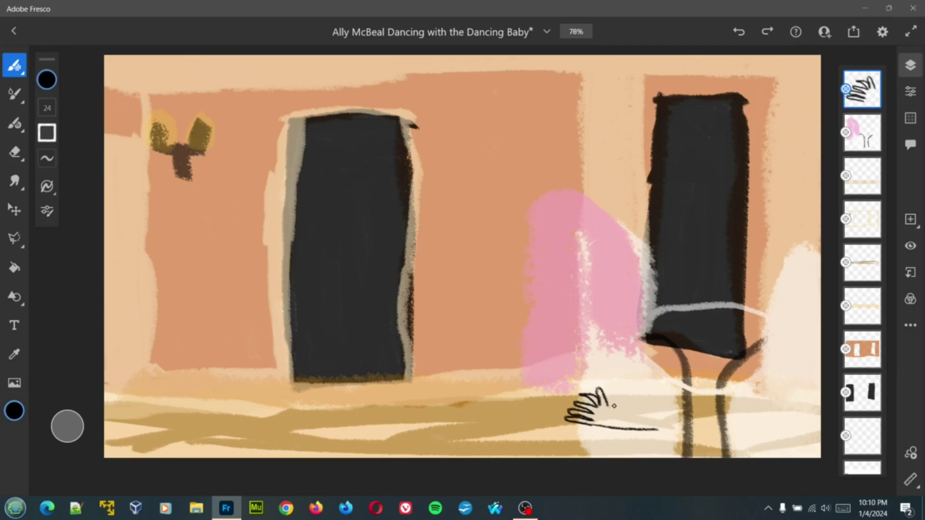
left_click_drag(607, 405, 653, 418)
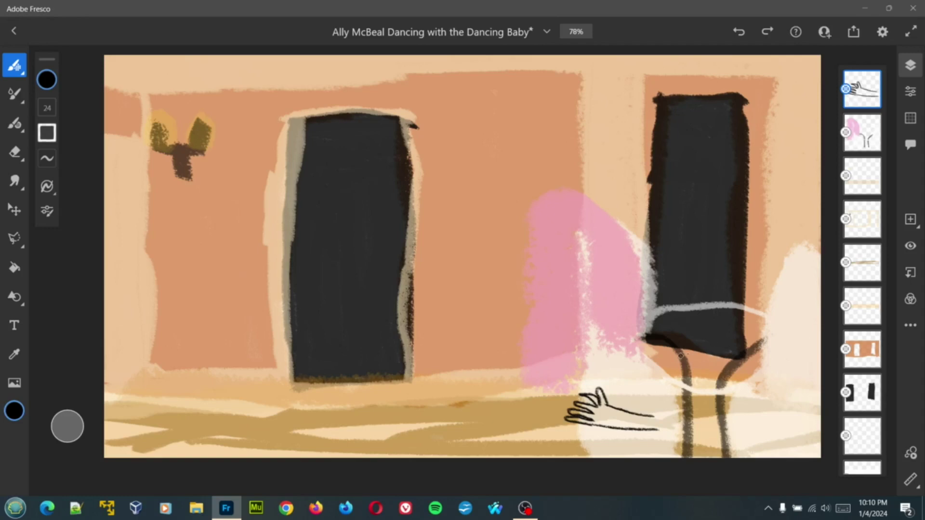
- Try a rounded head outline above the arm, and undo it together with the hand and forearm strokes
mouse_move(681, 357)
left_mouse_down()
mouse_move(706, 359)
mouse_move(722, 376)
mouse_move(706, 394)
mouse_move(691, 370)
left_mouse_up()
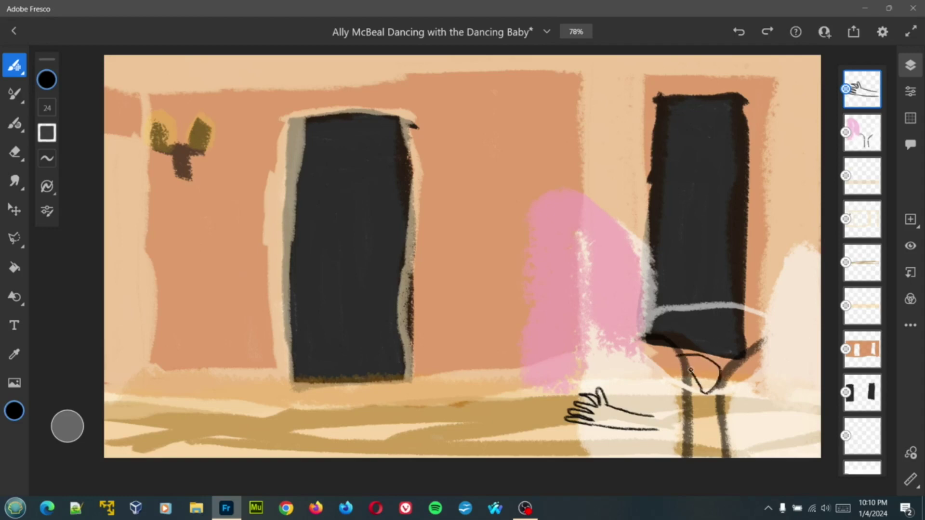
key("ctrl+z")
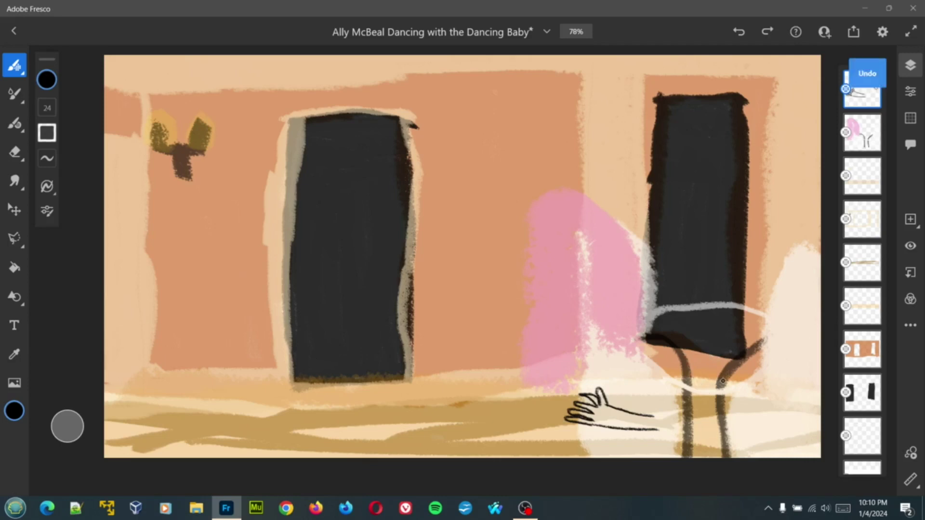
key("ctrl+z")
key("ctrl+z")
key("ctrl+z")
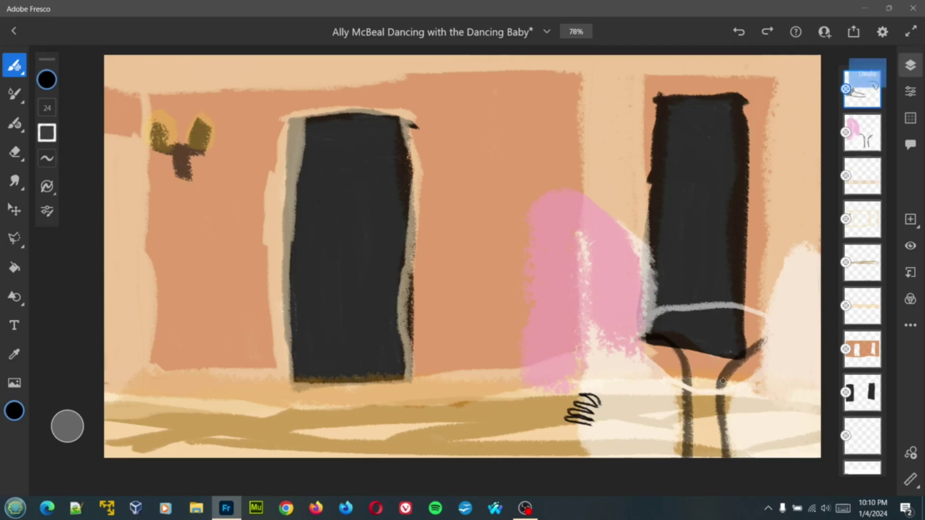
key("ctrl+z")
key("ctrl+z")
key("ctrl+z")
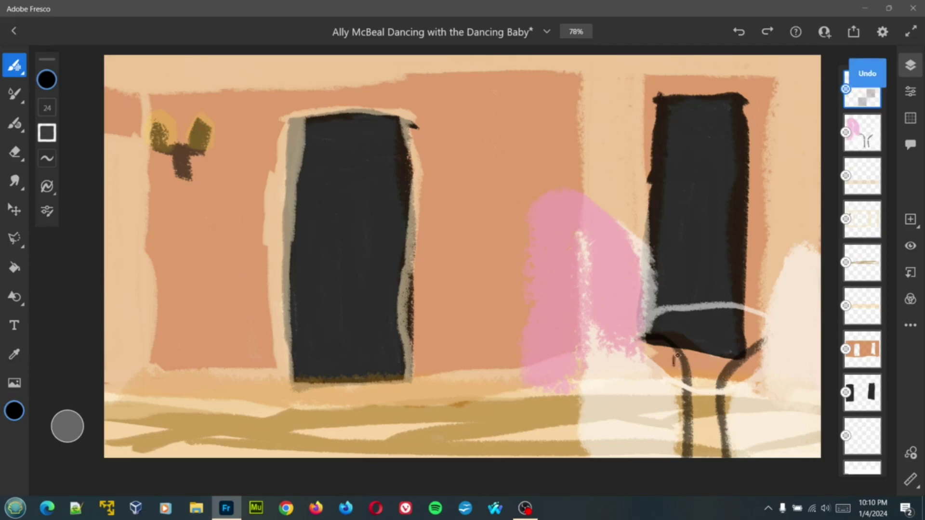
- Try sketching a round head with an ear over the dark curved lines, and undo the strokes
mouse_move(677, 355)
left_mouse_down()
mouse_move(721, 353)
mouse_move(722, 378)
mouse_move(690, 403)
mouse_move(671, 391)
mouse_move(670, 363)
left_mouse_up()
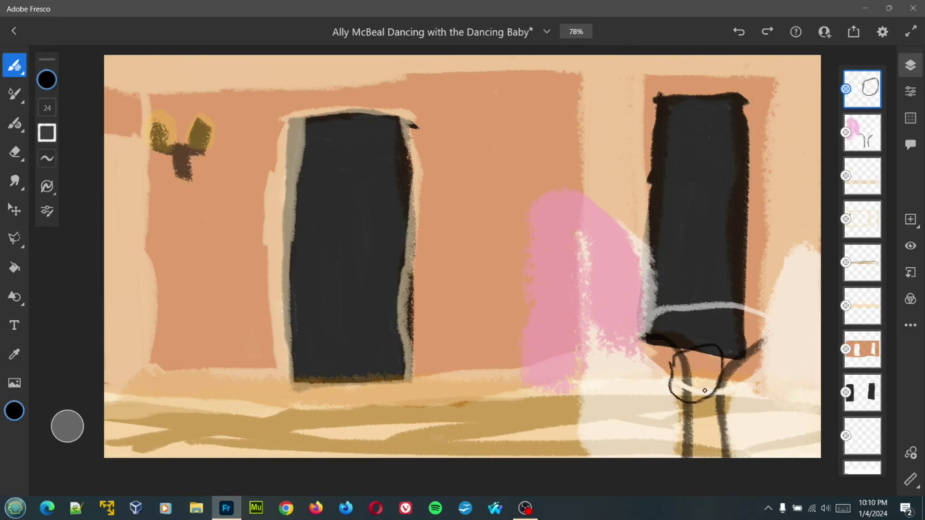
mouse_move(688, 375)
left_mouse_down()
mouse_move(695, 365)
mouse_move(694, 376)
left_mouse_up()
key("ctrl+z")
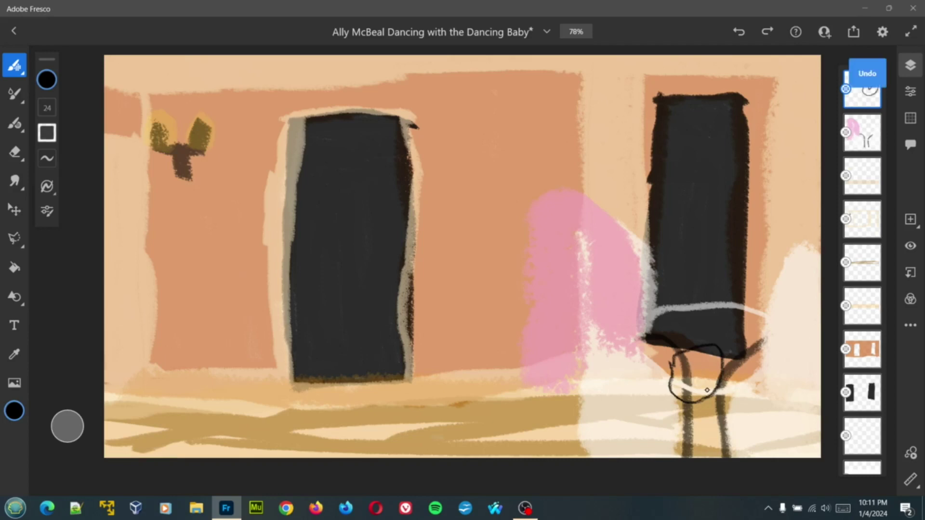
mouse_move(685, 378)
left_mouse_down()
mouse_move(700, 372)
mouse_move(690, 389)
left_mouse_up()
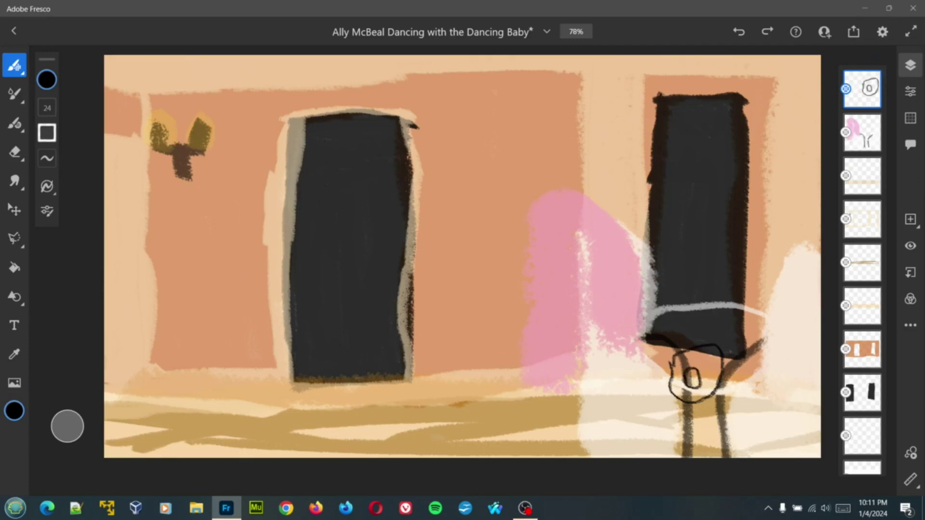
key("ctrl+z")
key("ctrl+z")
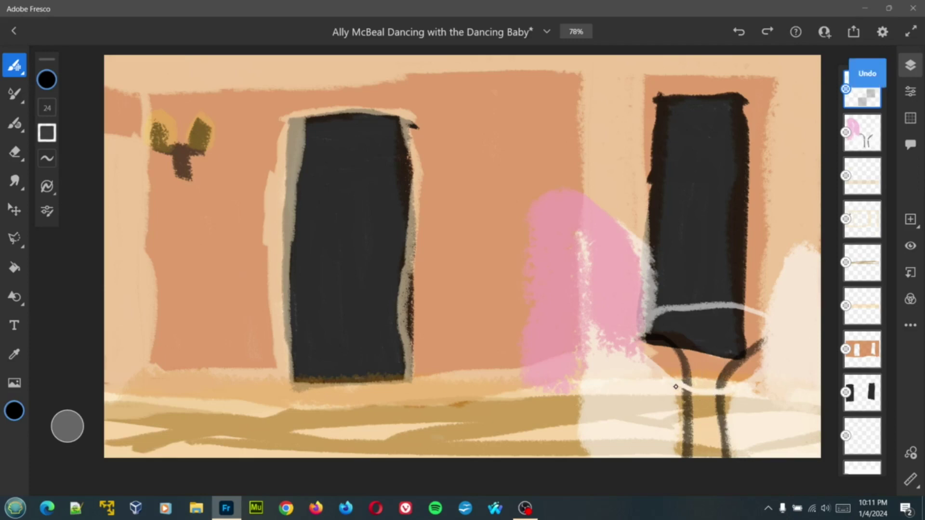
- Try a larger head with an ear, neck and shoulders below the shorter dark opening, and undo the whole figure
mouse_move(675, 387)
left_mouse_down()
mouse_move(672, 344)
mouse_move(701, 324)
mouse_move(727, 343)
mouse_move(730, 370)
mouse_move(705, 397)
mouse_move(675, 394)
mouse_move(694, 373)
left_mouse_up()
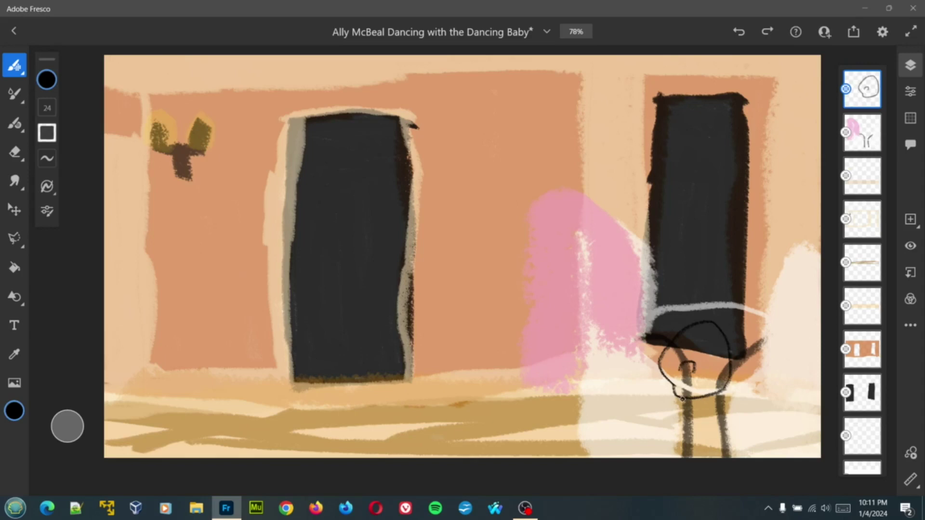
mouse_move(682, 398)
left_mouse_down()
mouse_move(681, 415)
mouse_move(666, 424)
left_mouse_up()
left_click_drag(720, 391, 737, 440)
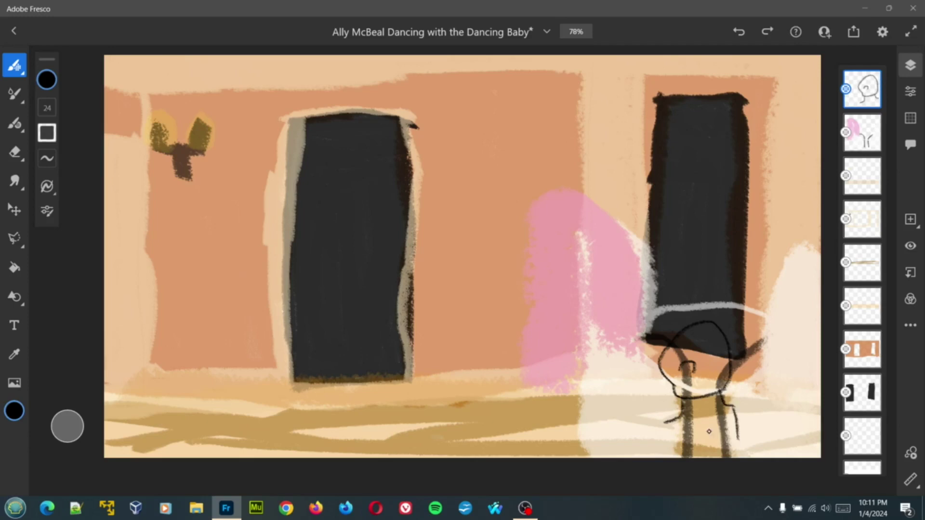
left_click_drag(665, 422, 666, 449)
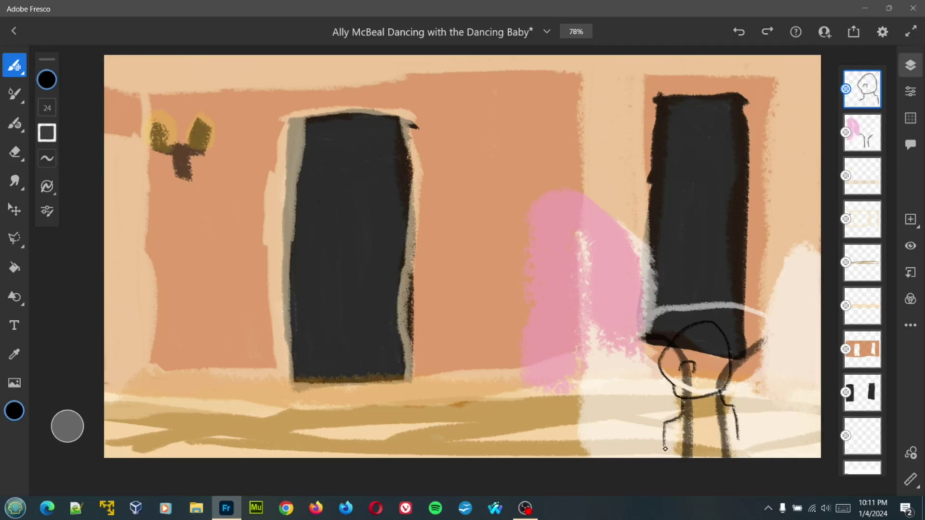
key("ctrl+z")
key("ctrl+z")
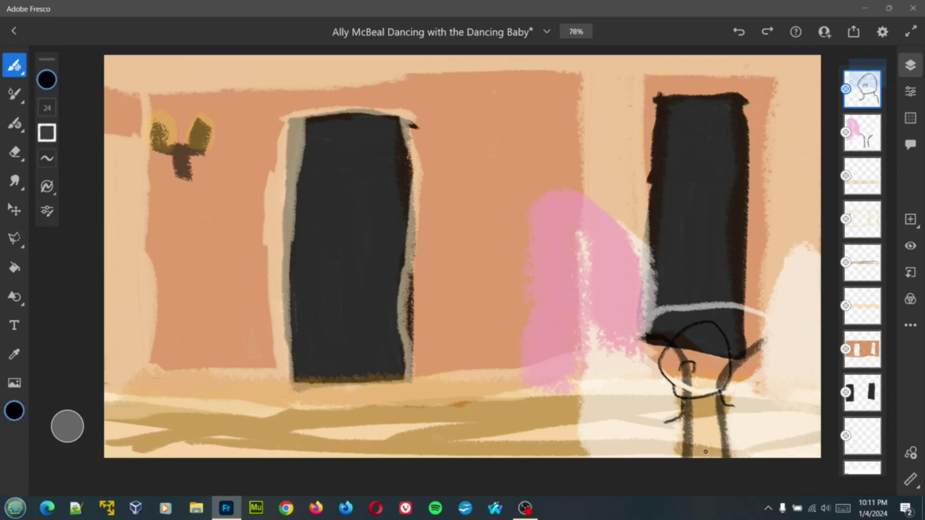
key("ctrl+z")
key("ctrl+z")
key("ctrl+z")
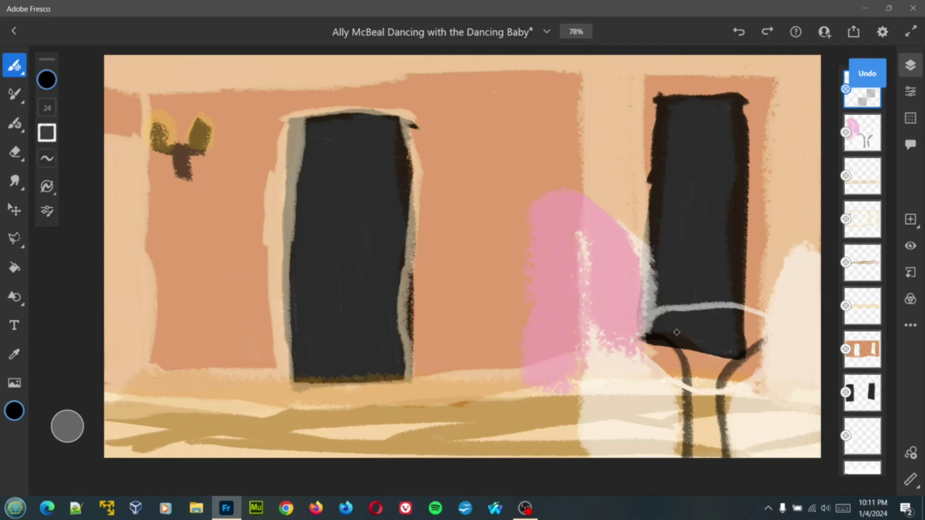
- Sketch a black outline of a round head with an ear, neck and shoulders over the shorter dark opening's lower end
mouse_move(698, 312)
left_mouse_down()
mouse_move(735, 306)
mouse_move(736, 346)
mouse_move(720, 359)
left_mouse_up()
mouse_move(705, 309)
left_mouse_down()
mouse_move(697, 356)
mouse_move(725, 358)
mouse_move(706, 333)
mouse_move(716, 344)
mouse_move(701, 390)
mouse_move(684, 397)
left_mouse_up()
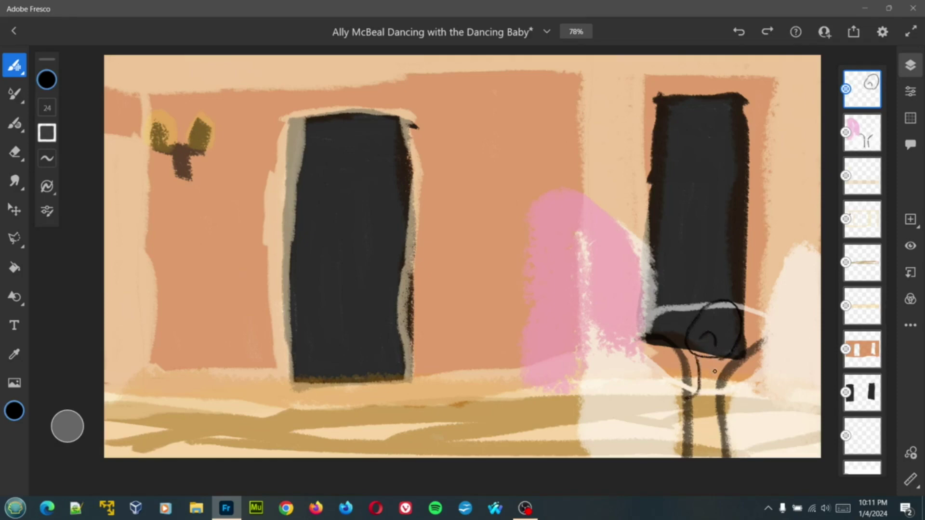
mouse_move(723, 355)
left_mouse_down()
mouse_move(722, 379)
mouse_move(737, 386)
mouse_move(744, 425)
left_mouse_up()
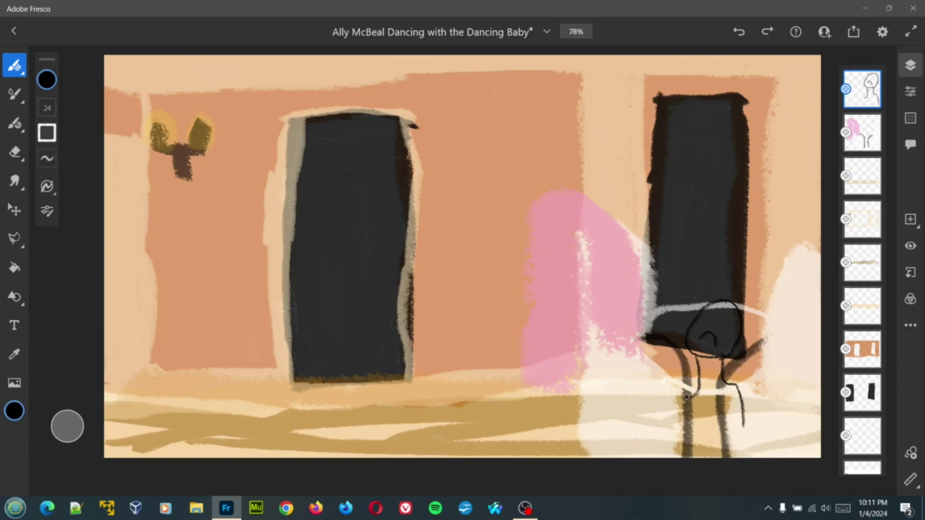
- Draw the figure's torso sides down to the canvas edge and add two curved waistband lines across them
left_click_drag(688, 398, 687, 436)
left_click_drag(743, 422, 743, 433)
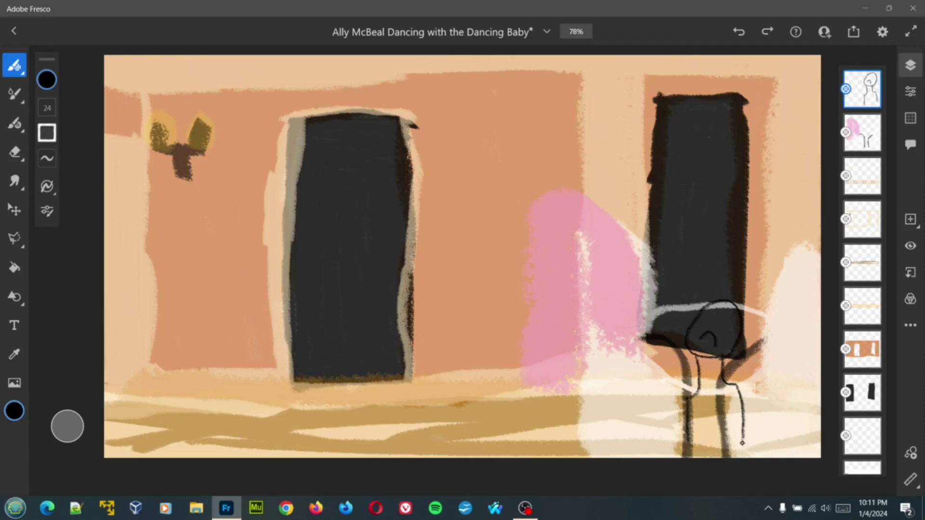
mouse_move(687, 428)
left_mouse_down()
mouse_move(718, 437)
mouse_move(742, 428)
left_mouse_up()
mouse_move(685, 432)
left_mouse_down()
mouse_move(726, 444)
mouse_move(738, 434)
mouse_move(741, 464)
left_mouse_up()
left_click_drag(689, 443, 685, 479)
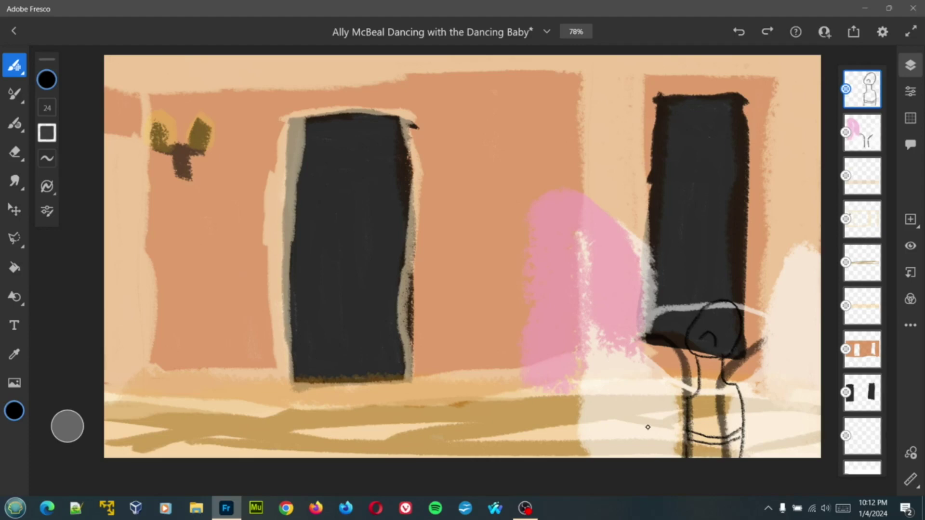
- Draw an outstretched arm with a spread hand pointing toward the pink shape, and sketch the figure's other arm
left_click_drag(687, 397, 636, 399)
mouse_move(692, 402)
left_mouse_down()
mouse_move(681, 418)
mouse_move(660, 420)
mouse_move(610, 416)
mouse_move(588, 401)
mouse_move(602, 404)
mouse_move(601, 391)
mouse_move(631, 398)
mouse_move(616, 413)
left_mouse_up()
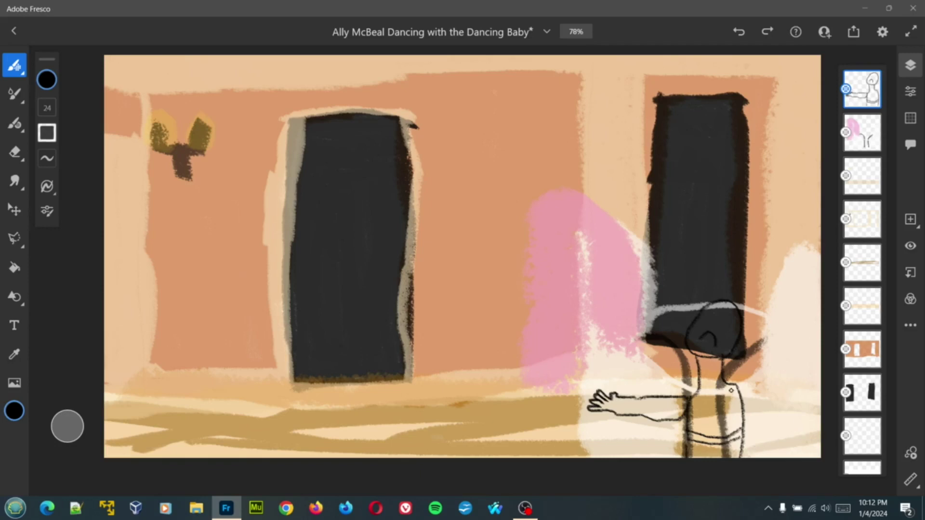
mouse_move(733, 385)
left_mouse_down()
mouse_move(755, 430)
mouse_move(742, 439)
left_mouse_up()
- Undo both arms and the hand, keeping the head and torso outline
key("ctrl+z")
key("ctrl+z")
key("ctrl+z")
key("ctrl+z")
key("ctrl+z")
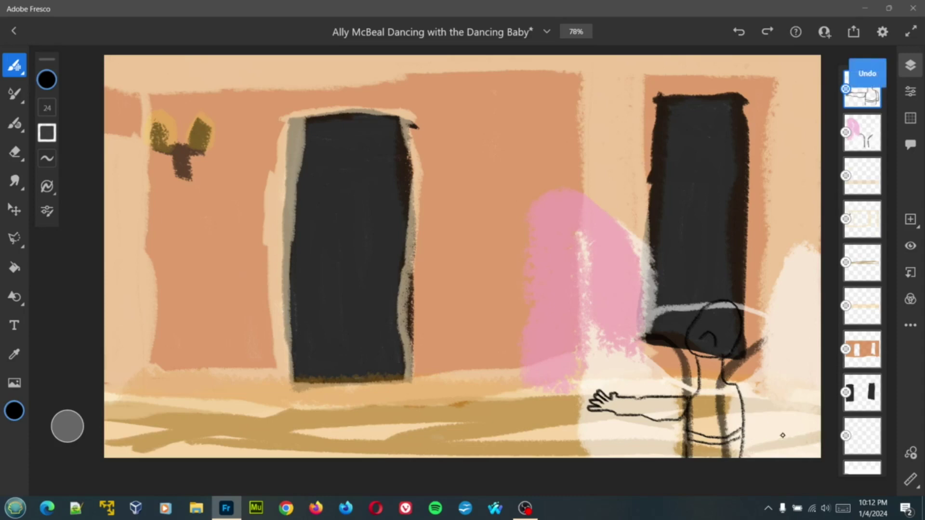
key("ctrl+z")
key("ctrl+z")
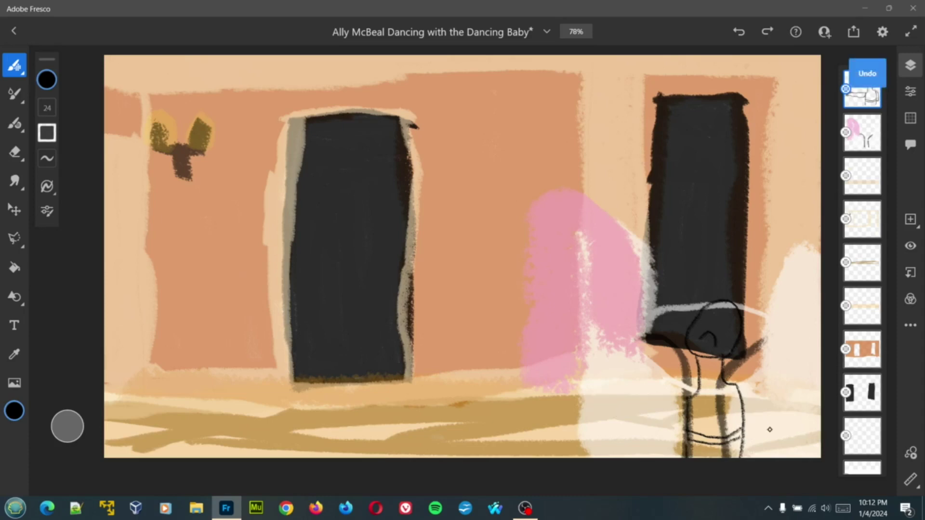
- Draw a short angular arm stub from the figure's right shoulder and two lines for the opposite arm stretched out toward the left
mouse_move(735, 383)
left_mouse_down()
mouse_move(757, 399)
mouse_move(746, 444)
left_mouse_up()
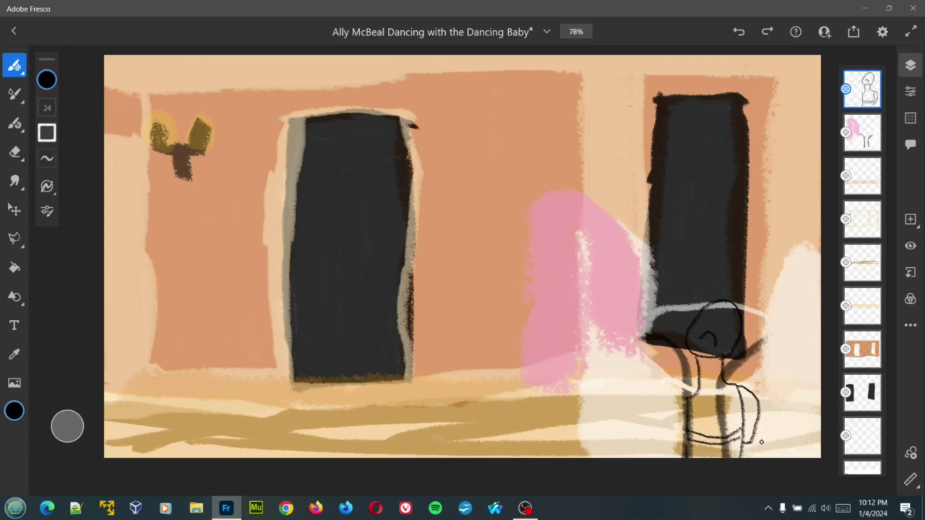
key("ctrl+z")
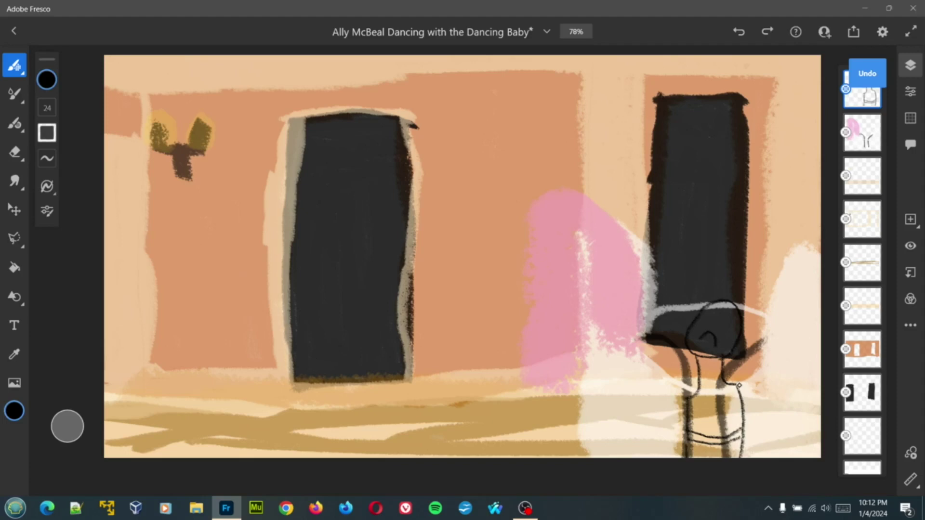
mouse_move(737, 386)
left_mouse_down()
mouse_move(750, 395)
mouse_move(754, 427)
left_mouse_up()
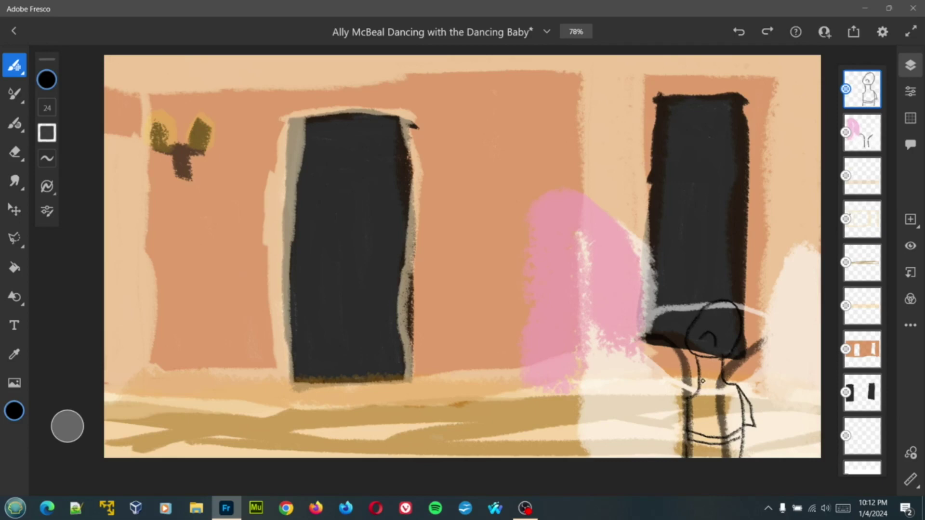
mouse_move(698, 390)
left_mouse_down()
mouse_move(679, 410)
mouse_move(664, 410)
mouse_move(674, 412)
mouse_move(642, 407)
mouse_move(687, 431)
mouse_move(646, 413)
left_mouse_up()
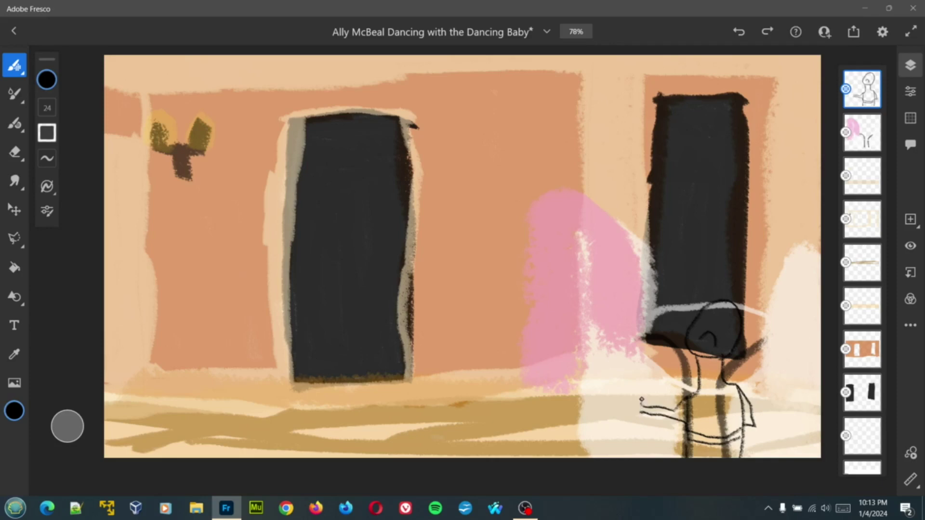
- Sketch a small upright thumb at the outstretched arm's end, undoing the trial hands with fingers
mouse_move(641, 399)
left_mouse_down()
mouse_move(619, 409)
mouse_move(632, 409)
mouse_move(617, 413)
mouse_move(640, 413)
left_mouse_up()
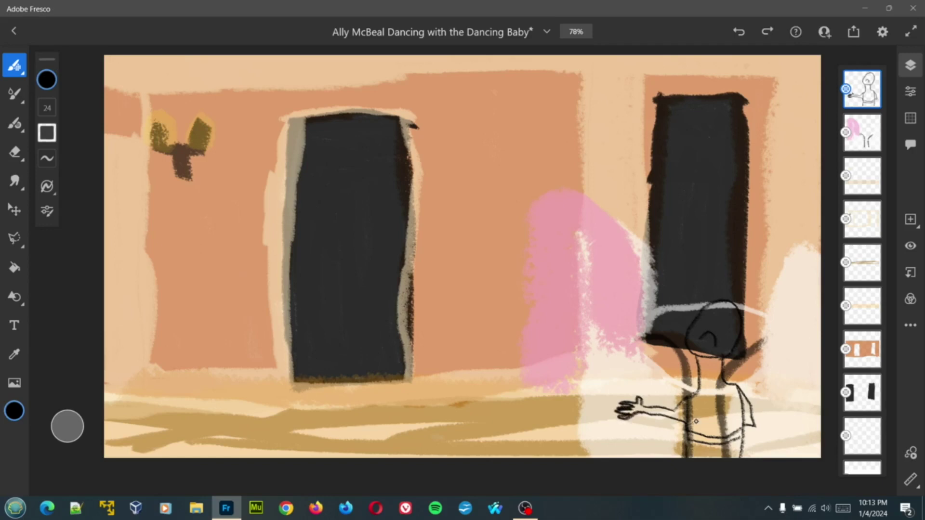
key("ctrl+z")
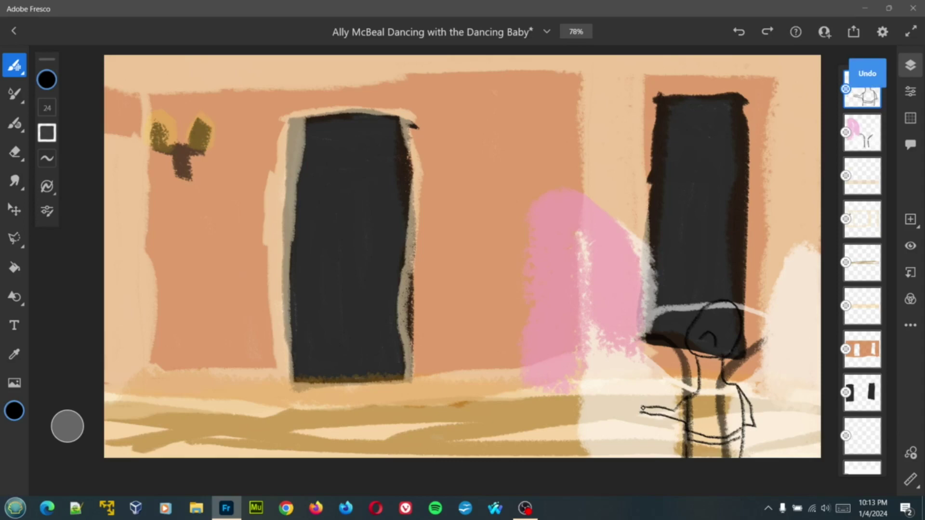
scroll(642, 408, "up", 2)
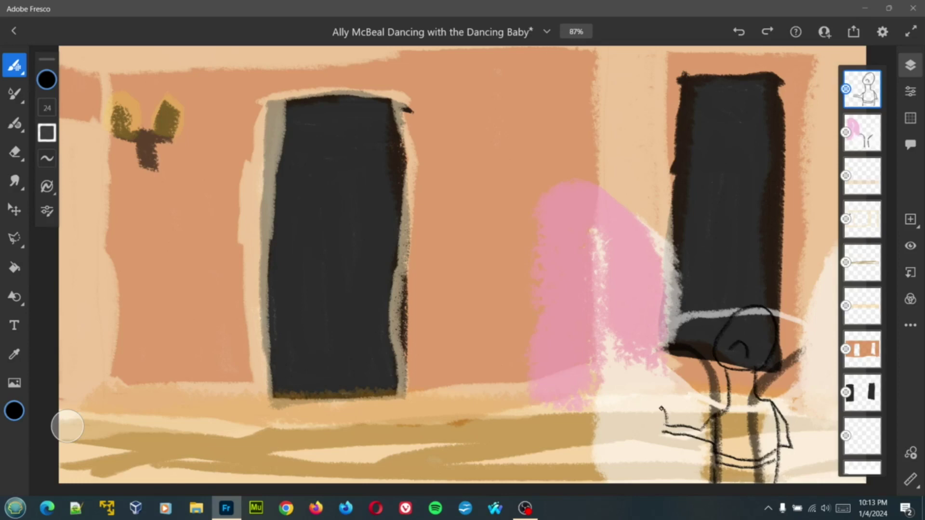
left_click_drag(658, 410, 664, 423)
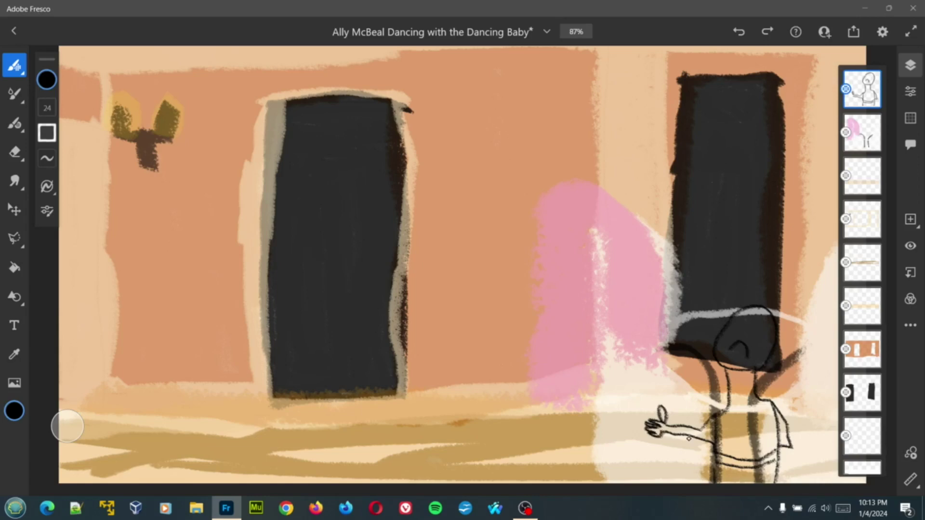
key("ctrl+z")
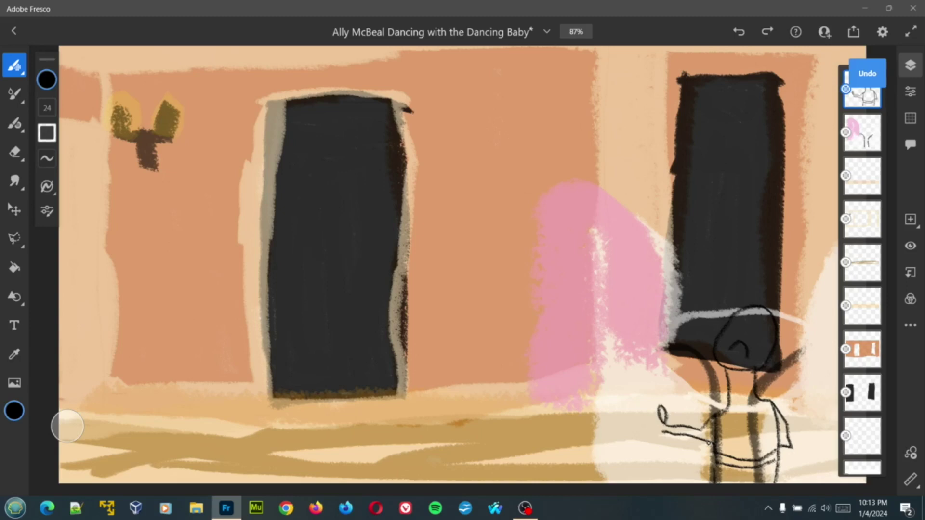
left_click_drag(658, 417, 663, 408)
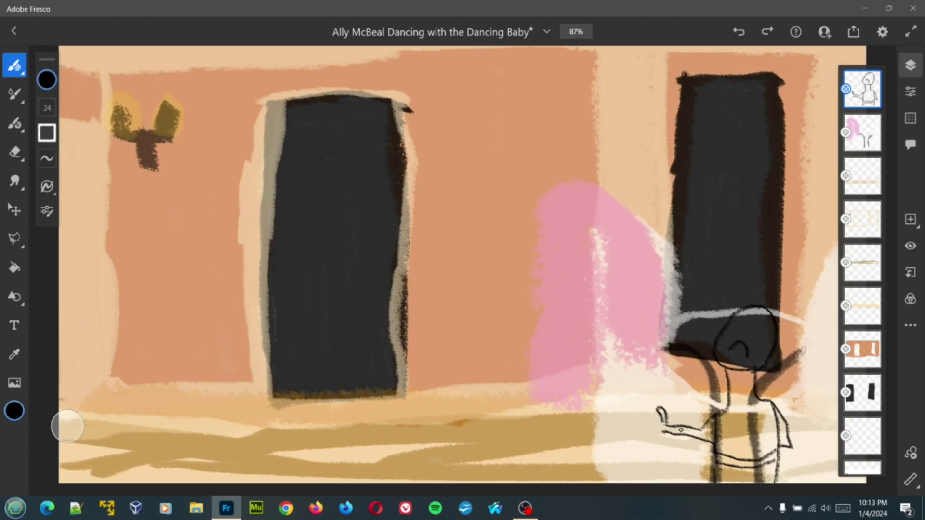
- Set the brush size to 13 and draw the outstretched hand's fingers in finer black lines, undoing stray strokes
scroll(438, 266, "up", 2)
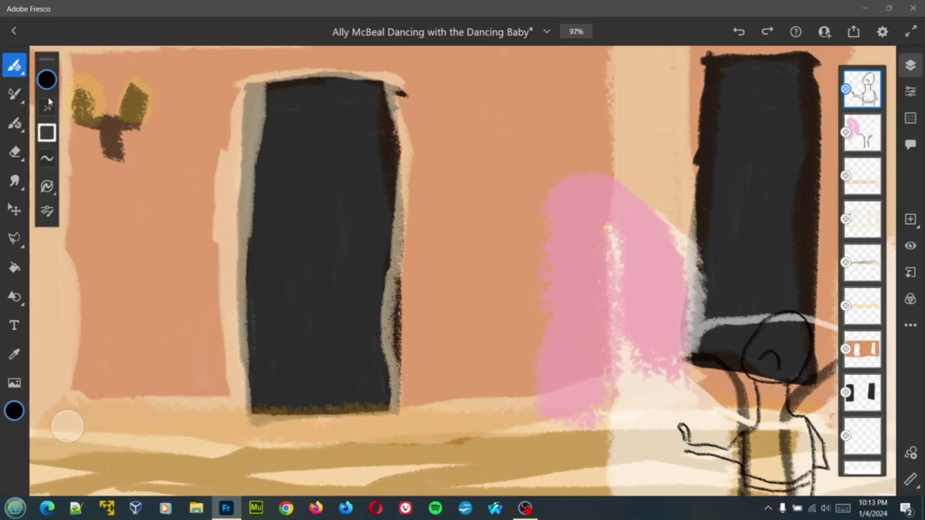
left_click(44, 118)
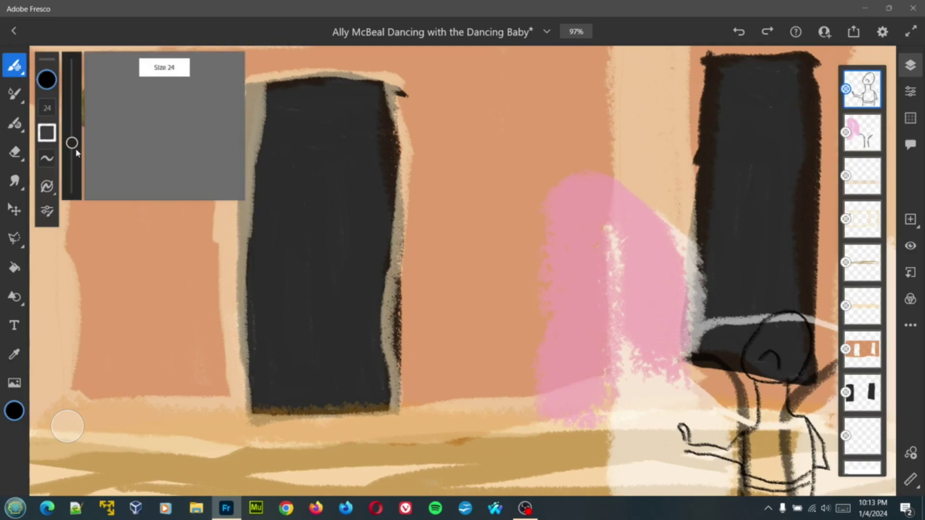
left_click_drag(75, 144, 75, 159)
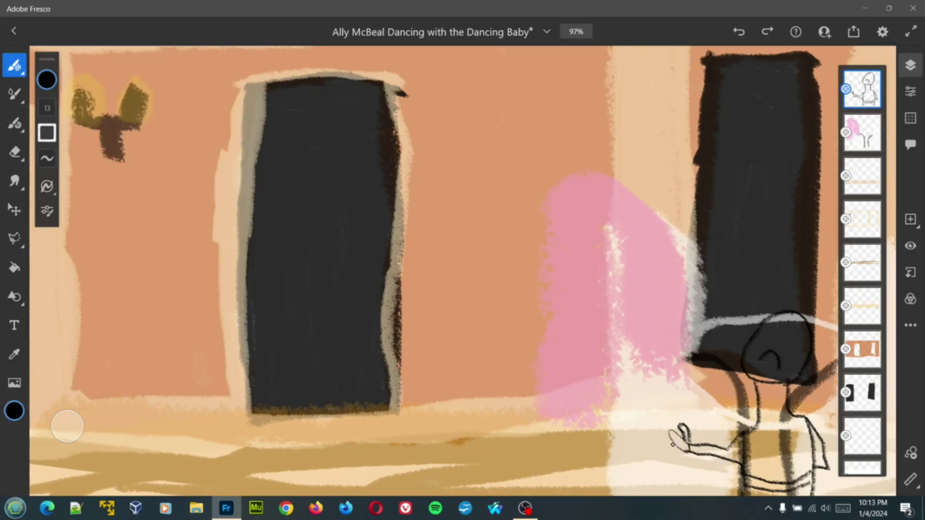
key("ctrl+z")
key("ctrl+z")
scroll(715, 460, "down", 5)
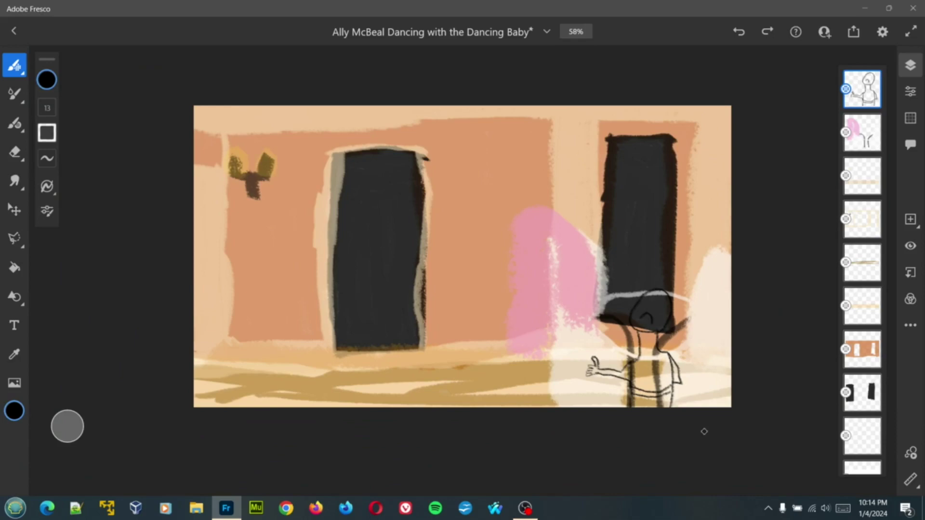
mouse_move(681, 408)
left_mouse_down()
mouse_move(452, 215)
mouse_move(426, 217)
left_mouse_up()
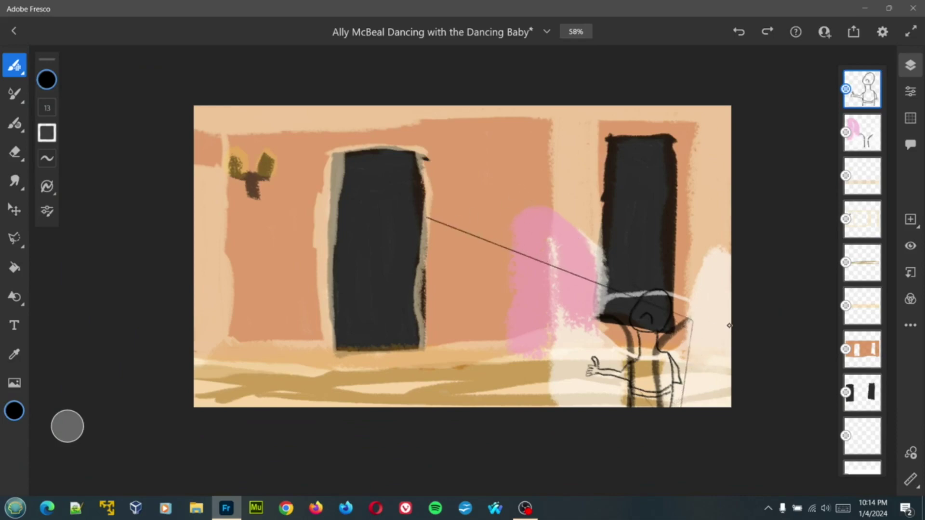
key("ctrl+z")
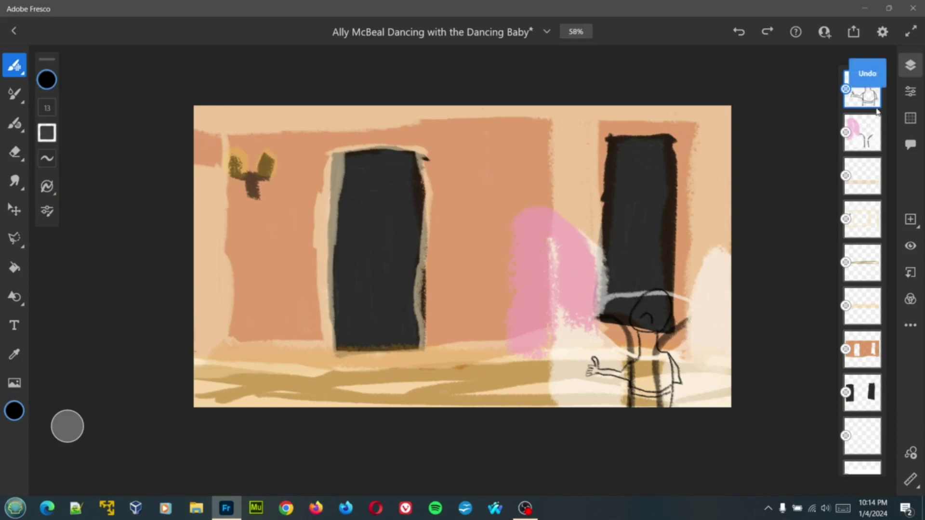
- Add an empty layer above the figure's outline layer, make it active and set the brush colour to light yellow-orange
right_click(868, 93)
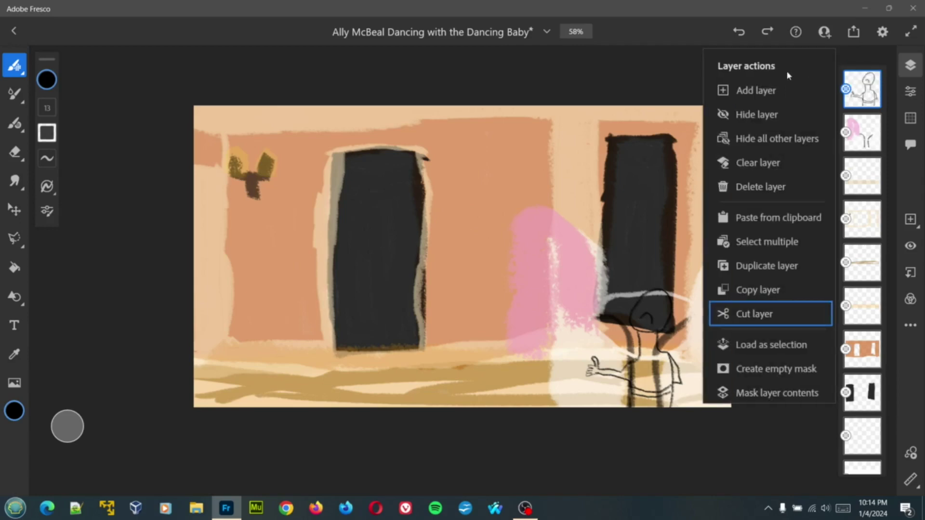
left_click(756, 91)
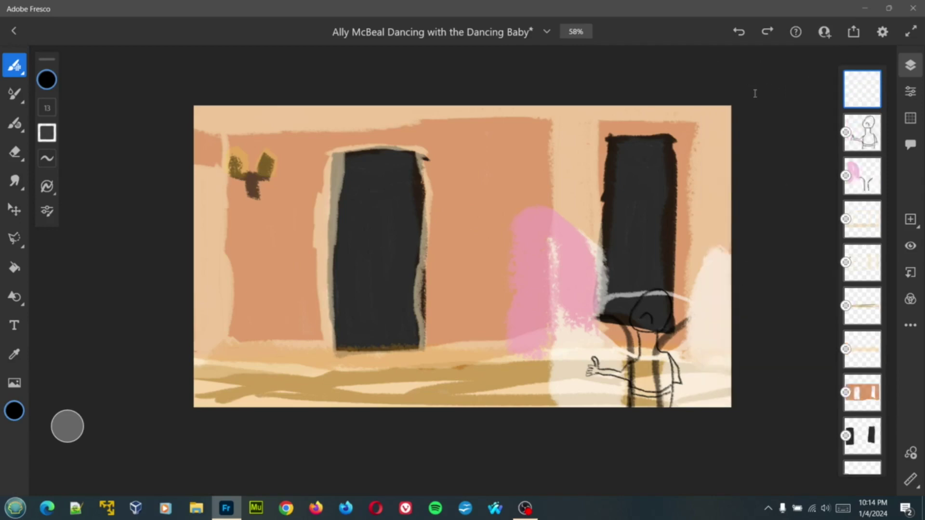
left_click(864, 137)
left_click(47, 84)
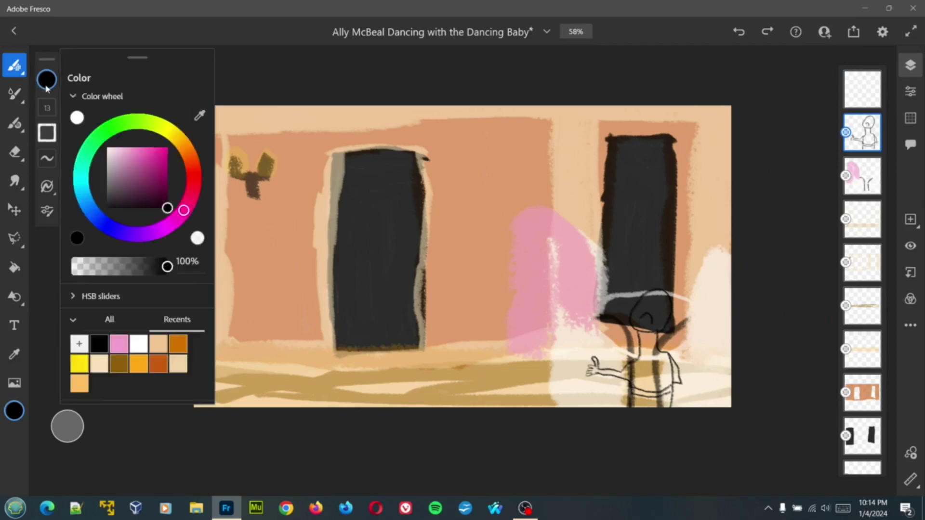
left_click(181, 142)
left_click_drag(166, 150, 144, 146)
left_click(332, 72)
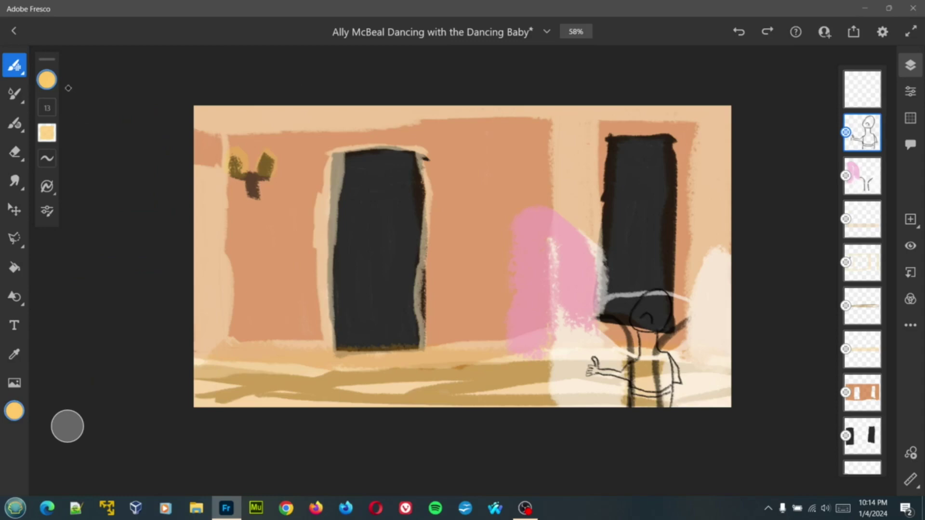
left_click(877, 99)
- Set the brush size to 44 and paint a yellow-orange patch over the lower part of the figure's head
key("ctrl+equal")
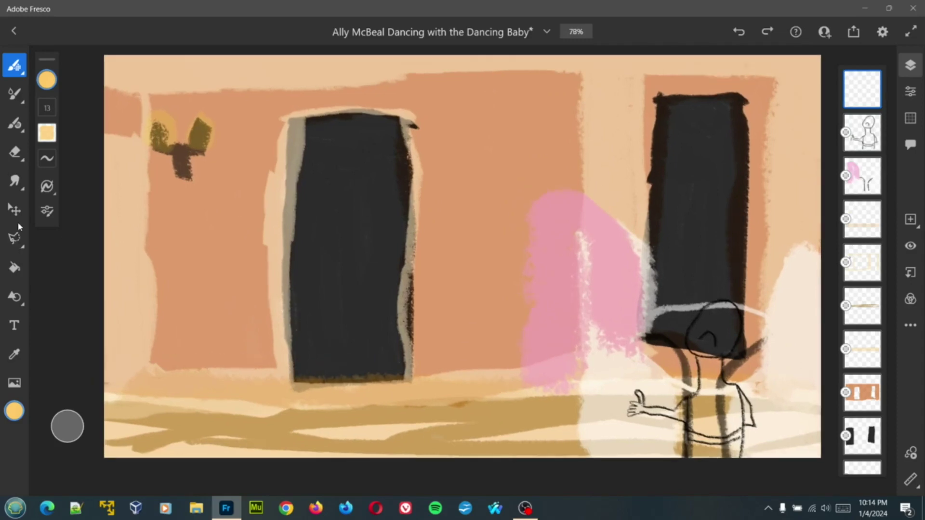
left_click(46, 108)
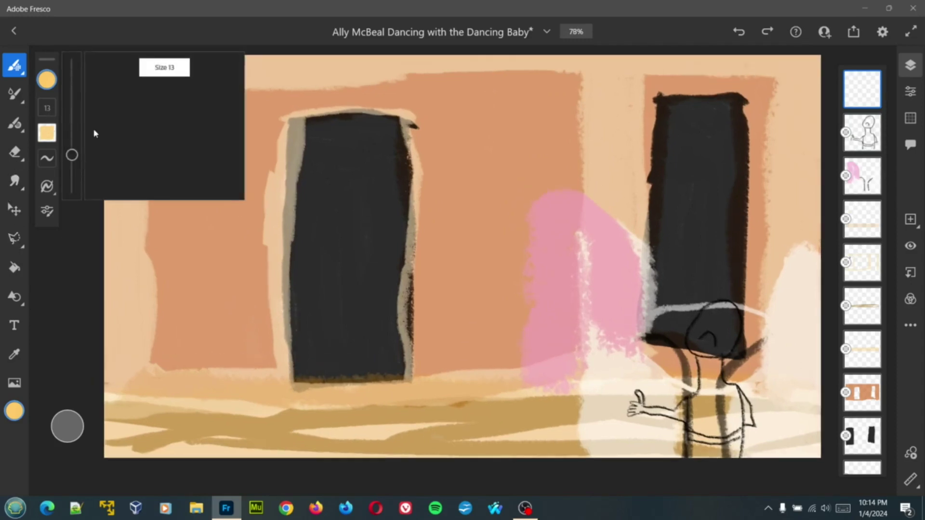
left_click_drag(72, 155, 72, 122)
mouse_move(719, 325)
left_mouse_down()
mouse_move(708, 349)
mouse_move(703, 330)
mouse_move(723, 328)
mouse_move(715, 354)
mouse_move(704, 330)
mouse_move(715, 331)
mouse_move(696, 358)
mouse_move(699, 335)
mouse_move(709, 337)
mouse_move(703, 355)
left_mouse_up()
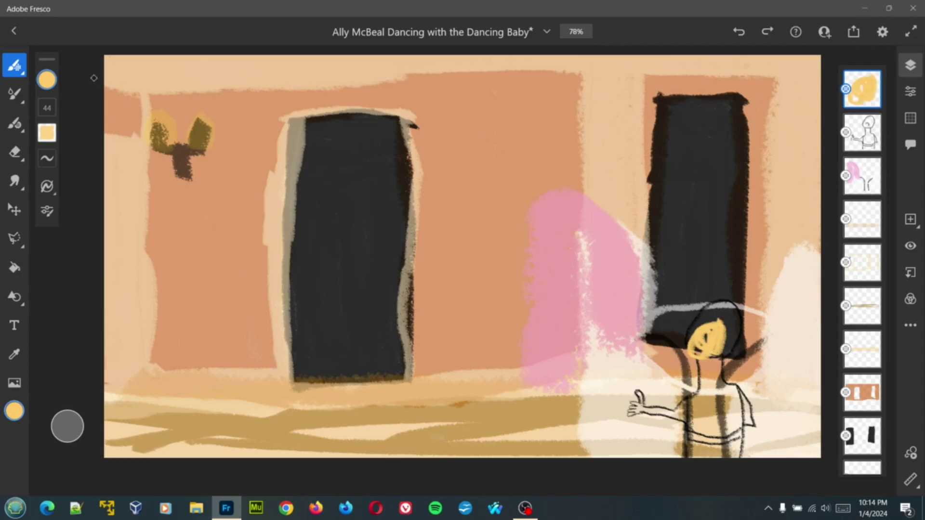
- Set the brush size to 87 and paint the figure's head, neck, torso, arms, hand and hips yellow-orange, leaving the waistband area unpainted
left_click(47, 109)
left_click_drag(73, 121, 72, 96)
mouse_move(719, 322)
left_mouse_down()
mouse_move(716, 352)
mouse_move(707, 321)
mouse_move(702, 341)
mouse_move(733, 311)
mouse_move(698, 354)
mouse_move(736, 312)
mouse_move(714, 311)
mouse_move(697, 337)
mouse_move(706, 361)
mouse_move(684, 422)
mouse_move(705, 433)
mouse_move(739, 424)
mouse_move(743, 394)
mouse_move(749, 420)
mouse_move(698, 425)
mouse_move(741, 393)
mouse_move(729, 390)
mouse_move(706, 414)
mouse_move(714, 357)
mouse_move(717, 387)
mouse_move(698, 361)
left_mouse_up()
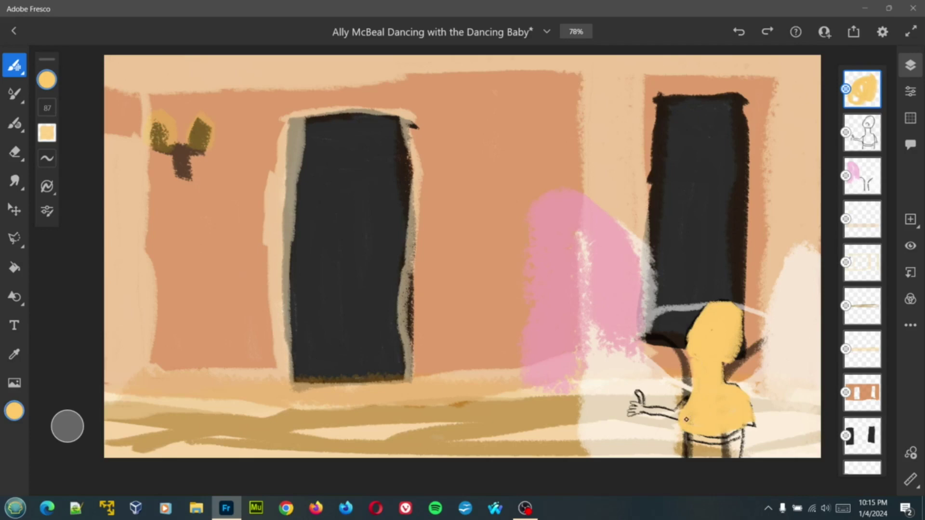
mouse_move(631, 413)
left_mouse_down()
mouse_move(638, 396)
mouse_move(645, 408)
mouse_move(688, 400)
left_mouse_up()
left_click_drag(692, 455, 683, 446)
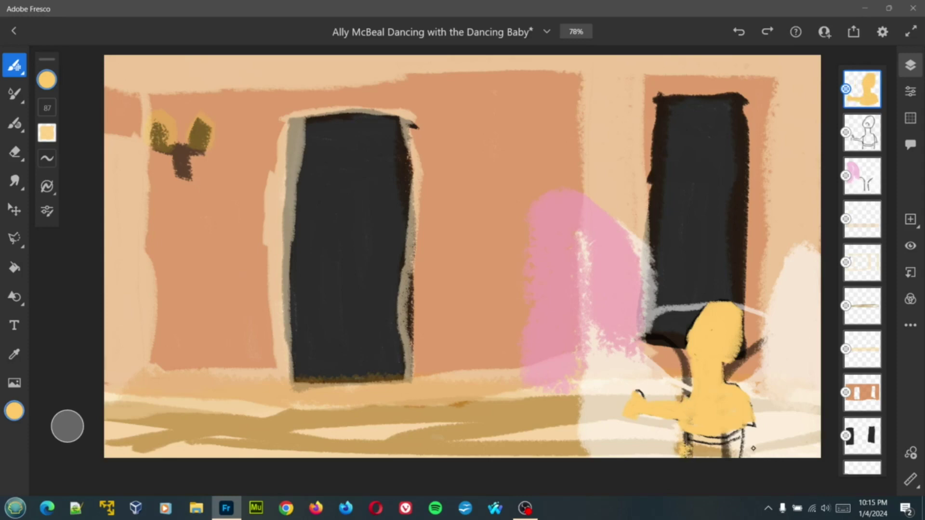
left_click_drag(741, 441, 741, 456)
left_click_drag(689, 450, 744, 455)
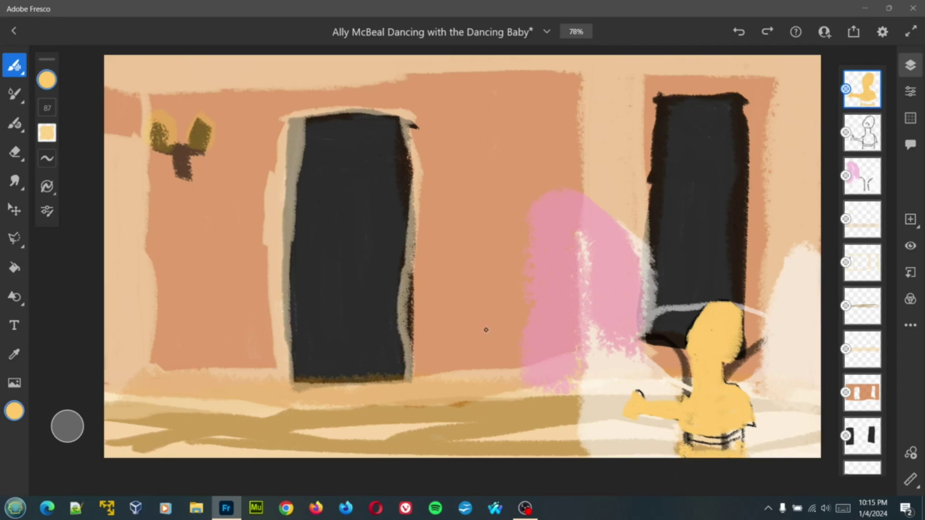
- Switch the brush colour to white and paint the figure's waistband area as a solid white band
left_click(47, 80)
left_click_drag(128, 153, 93, 149)
left_click(654, 380)
mouse_move(690, 433)
left_mouse_down()
mouse_move(742, 436)
mouse_move(688, 440)
left_mouse_up()
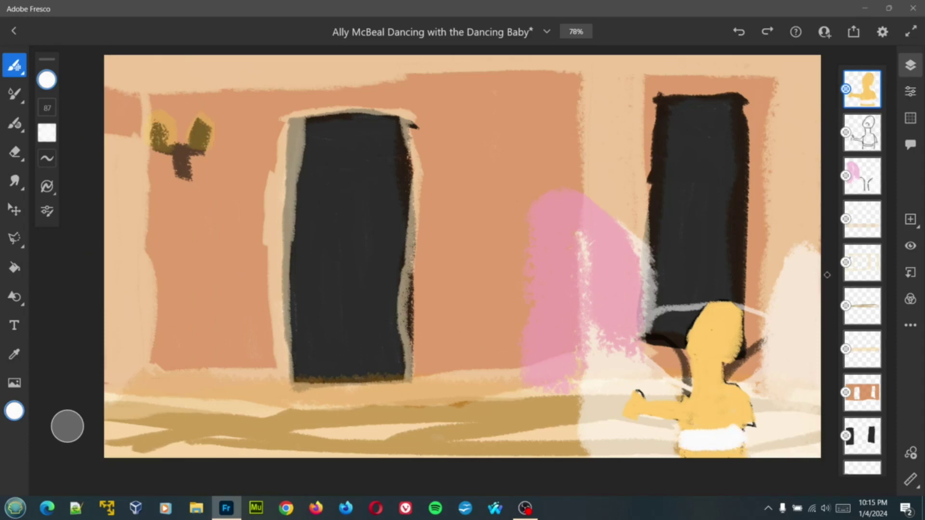
- Lower the figure paint layer's opacity and try the Darken blend mode on it
left_click(911, 92)
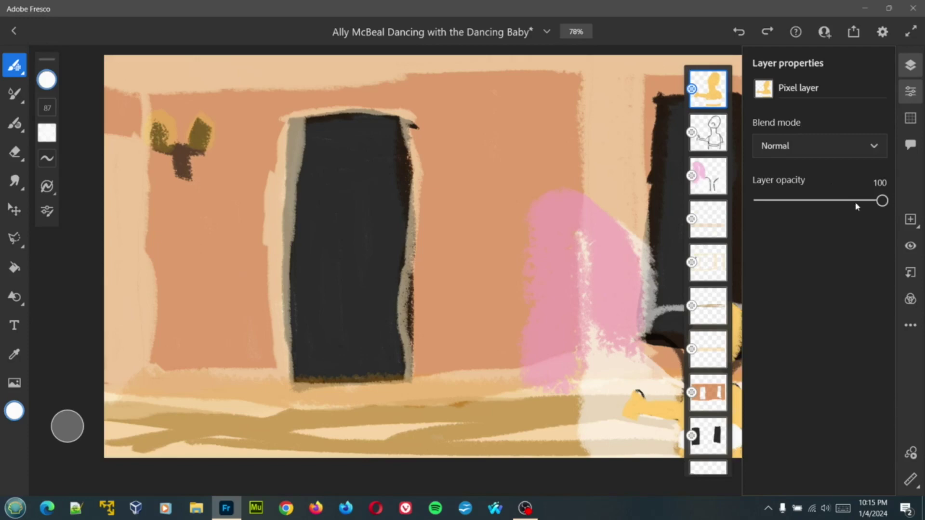
left_click_drag(882, 201, 849, 201)
left_click(910, 92)
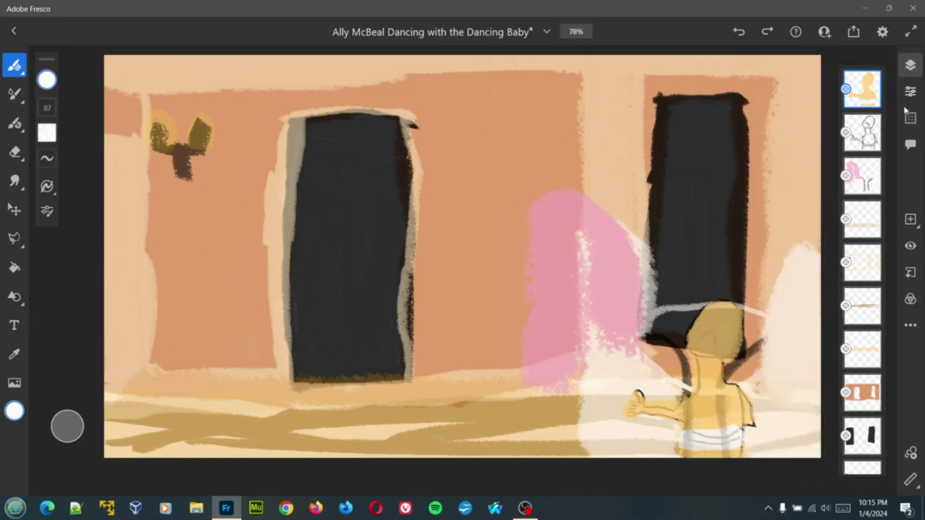
left_click(910, 91)
left_click(864, 146)
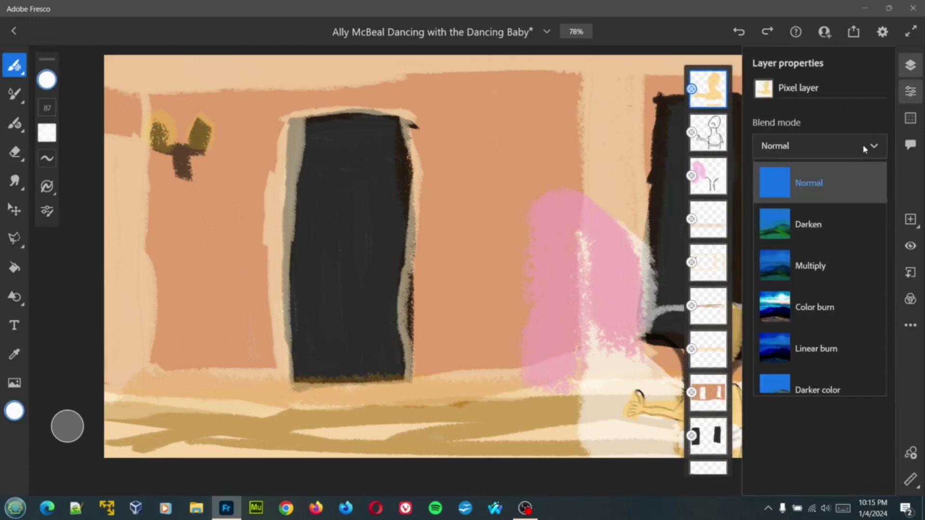
left_click(822, 226)
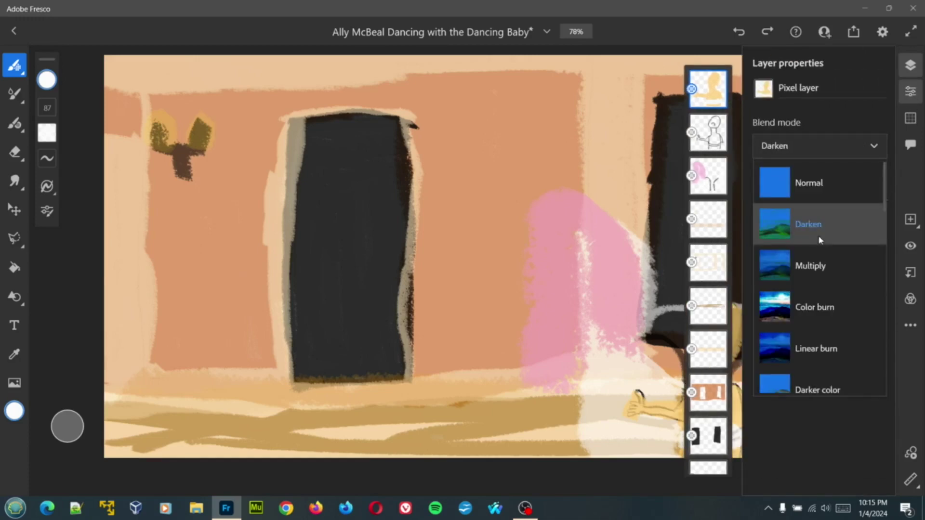
left_click(917, 96)
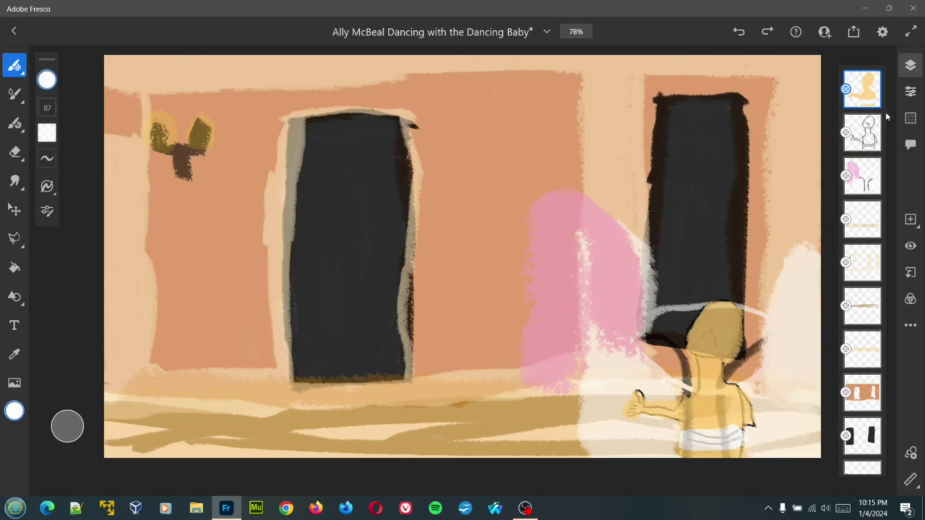
- Set the figure paint layer's blend mode back to Normal and its opacity to 99
left_click(914, 94)
mouse_move(886, 200)
left_mouse_down()
mouse_move(846, 200)
mouse_move(874, 201)
left_mouse_up()
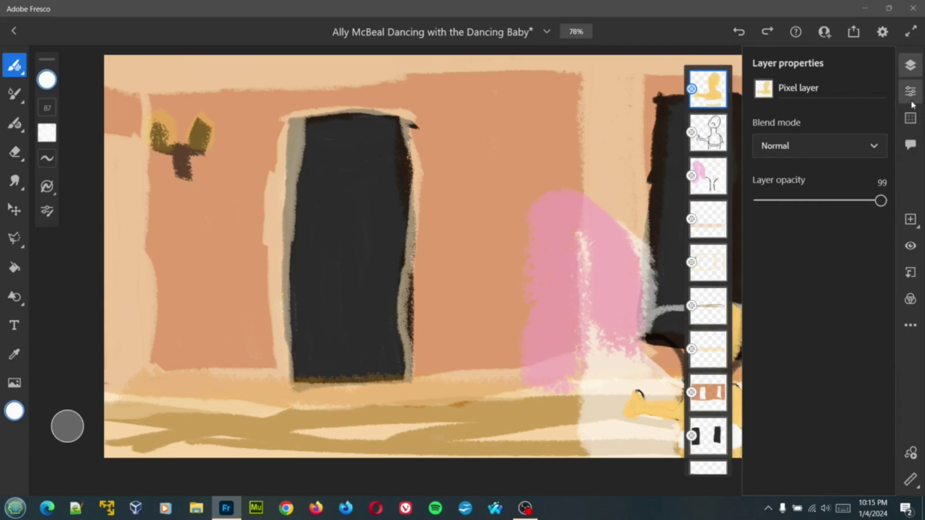
left_click(911, 101)
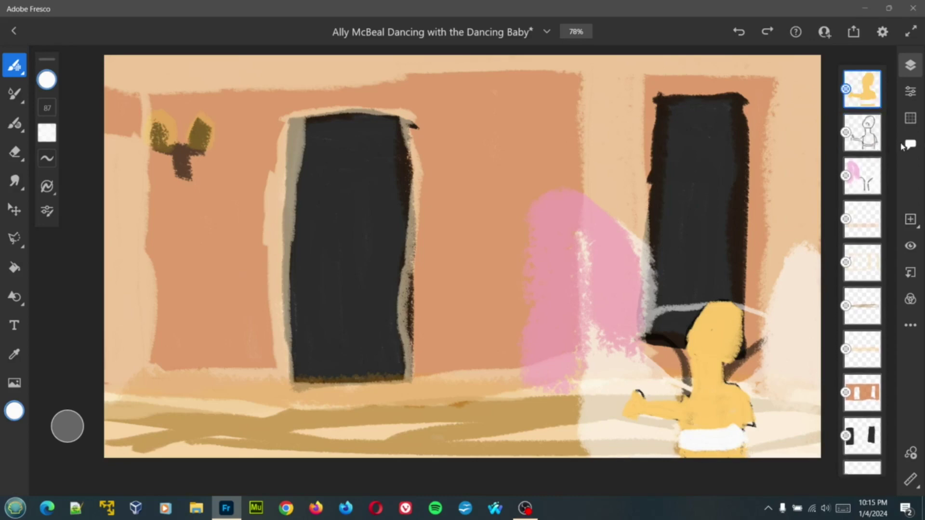
- Try to move the figure paint layer below the figure sketch layer
right_click(873, 96)
left_click(874, 96)
scroll(862, 241, "down", 1)
left_click_drag(862, 81, 863, 189)
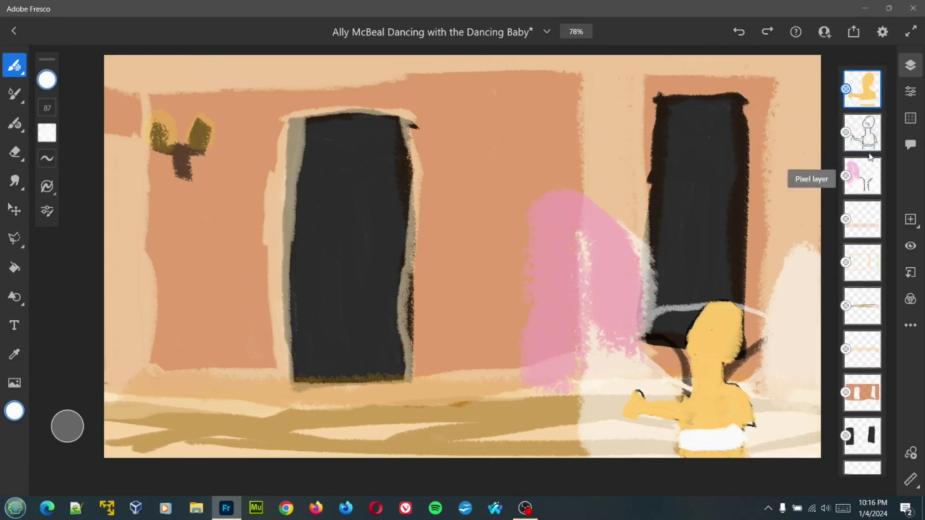
- Raise the figure paint layer's opacity to 100
left_click(918, 95)
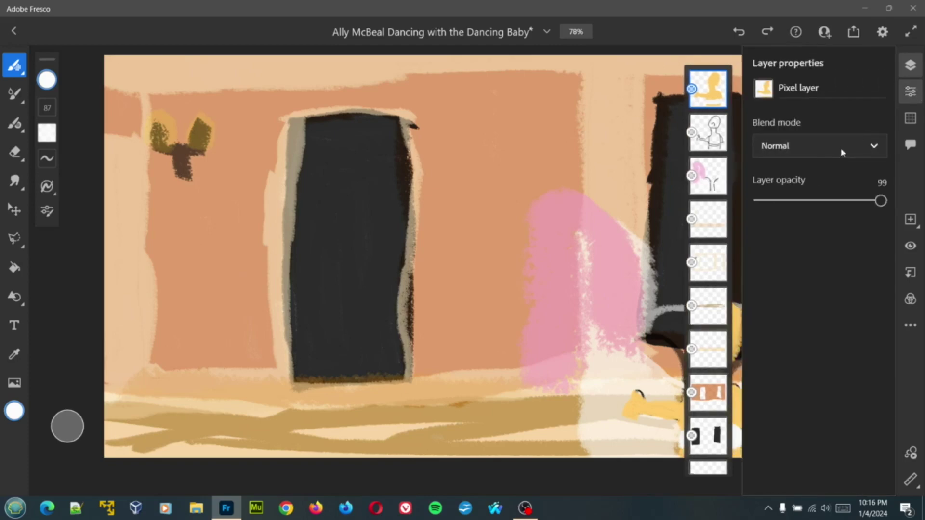
left_click_drag(881, 201, 895, 202)
- Try the Color burn, Multiply, Darken and Overlay blend modes on the figure paint layer
left_click(869, 151)
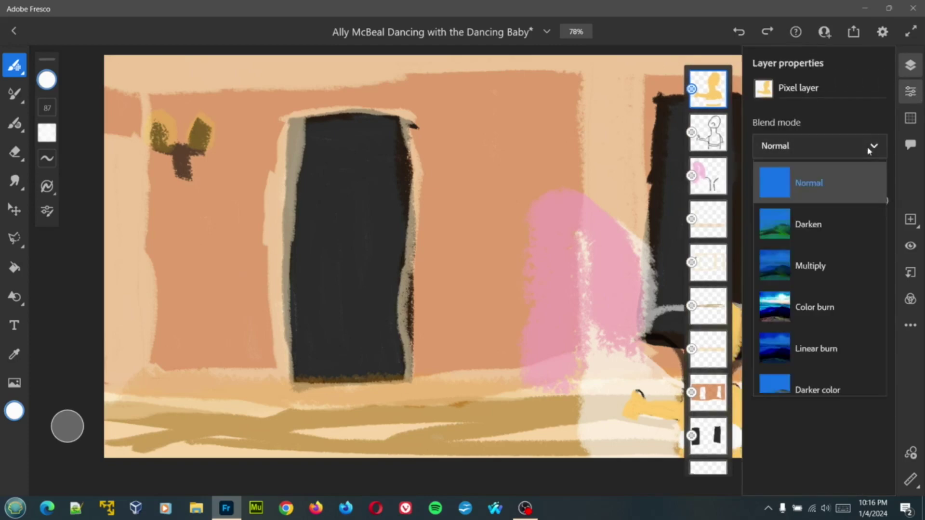
left_click(827, 308)
left_click(839, 268)
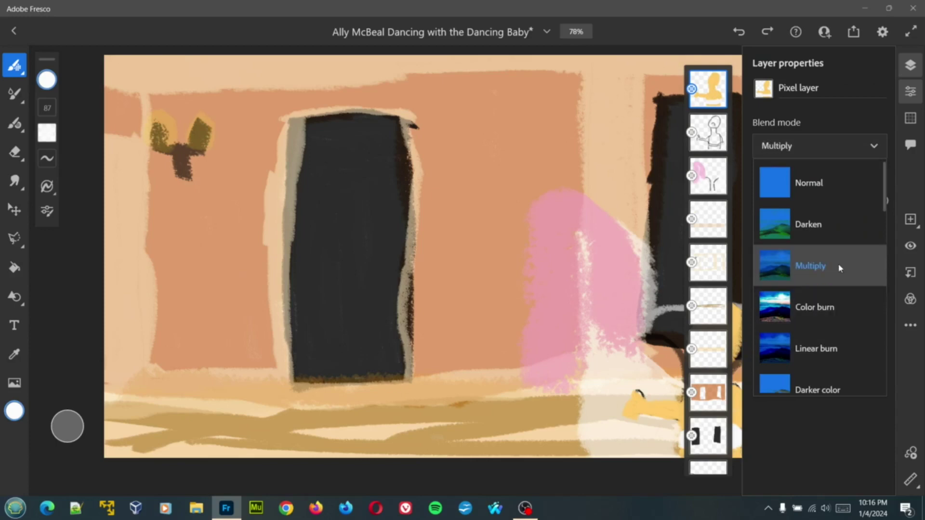
left_click(837, 238)
scroll(838, 238, "down", 6)
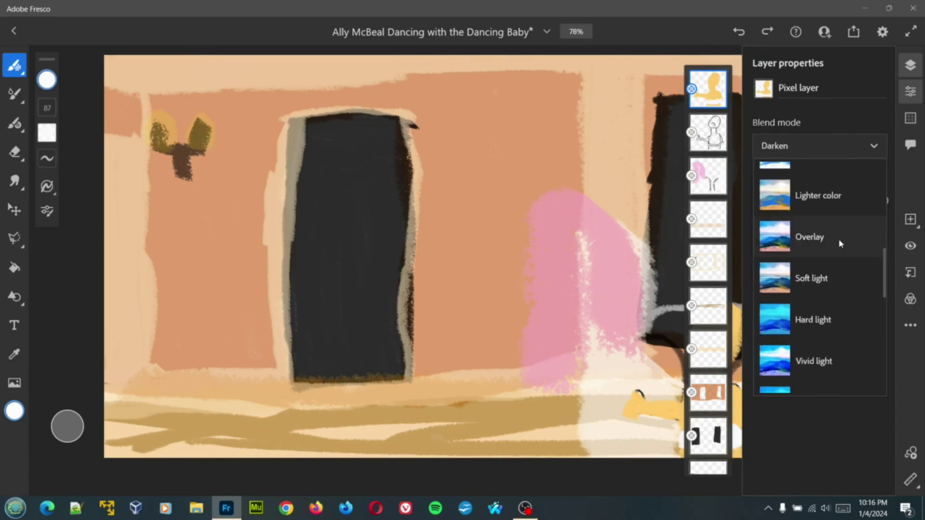
left_click(839, 239)
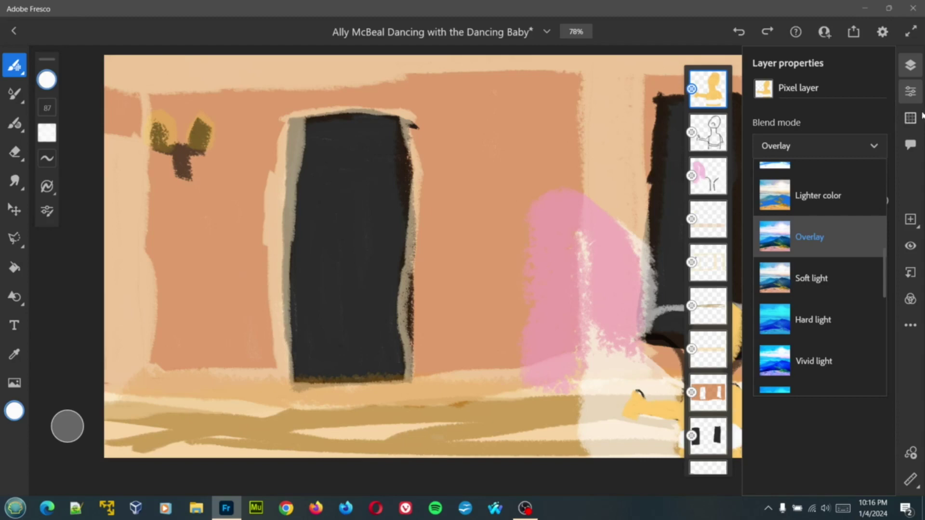
left_click(920, 94)
left_click(920, 94)
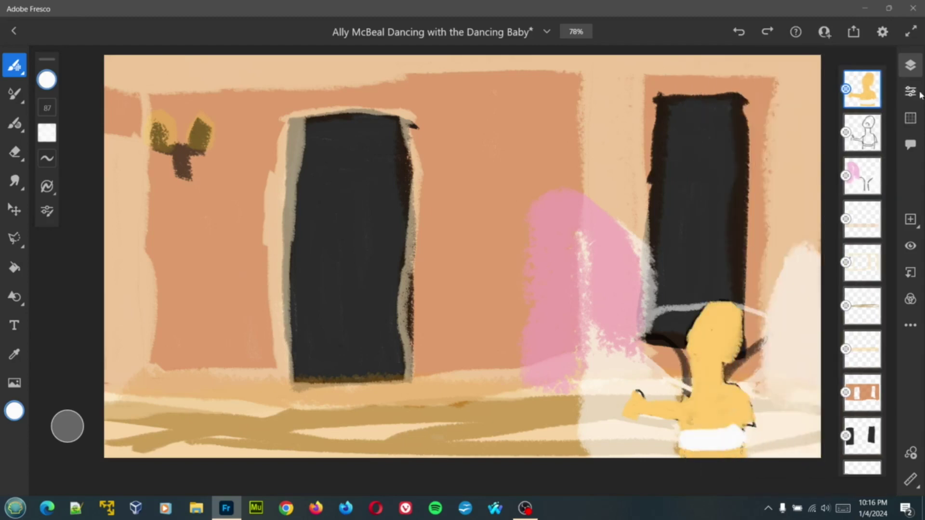
- Lower the figure paint layer's opacity to 35
left_click(910, 92)
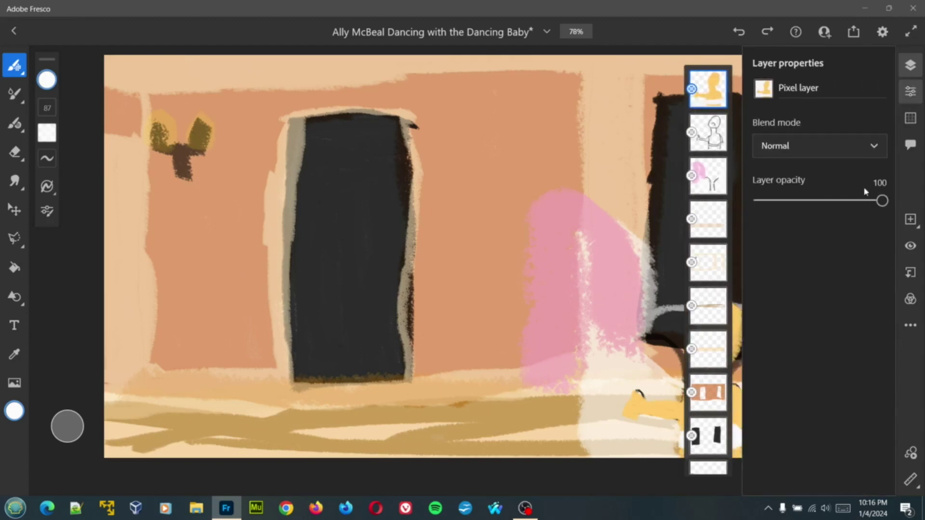
left_click(867, 201)
left_click_drag(849, 204, 802, 200)
left_click(911, 96)
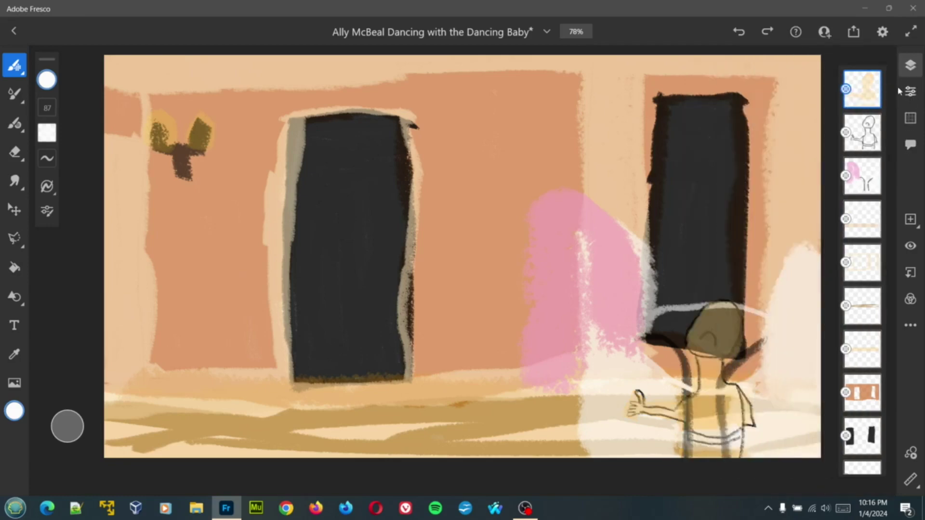
left_click(910, 65)
left_click(911, 91)
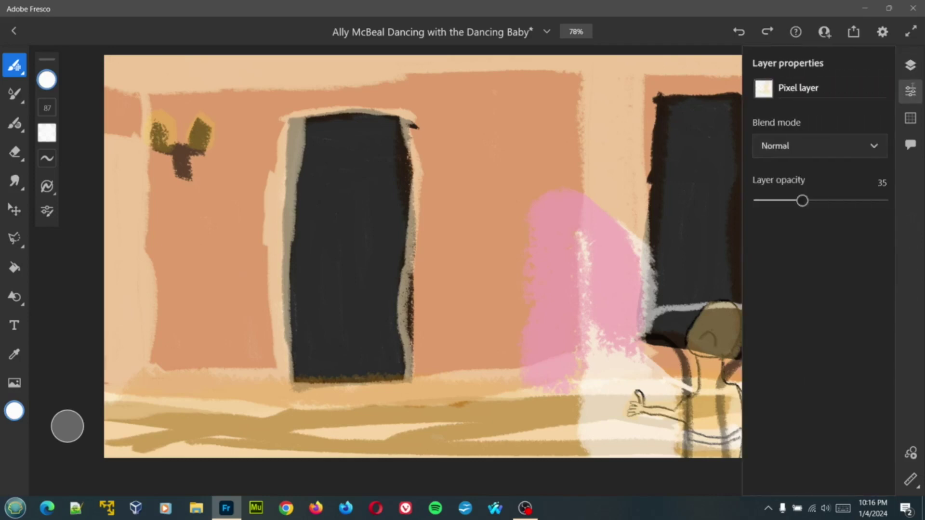
left_click(912, 68)
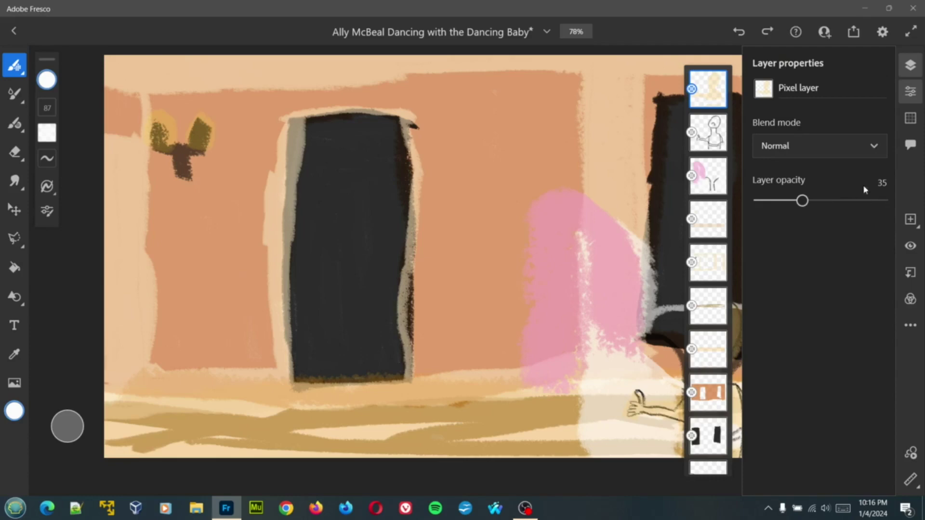
left_click(910, 91)
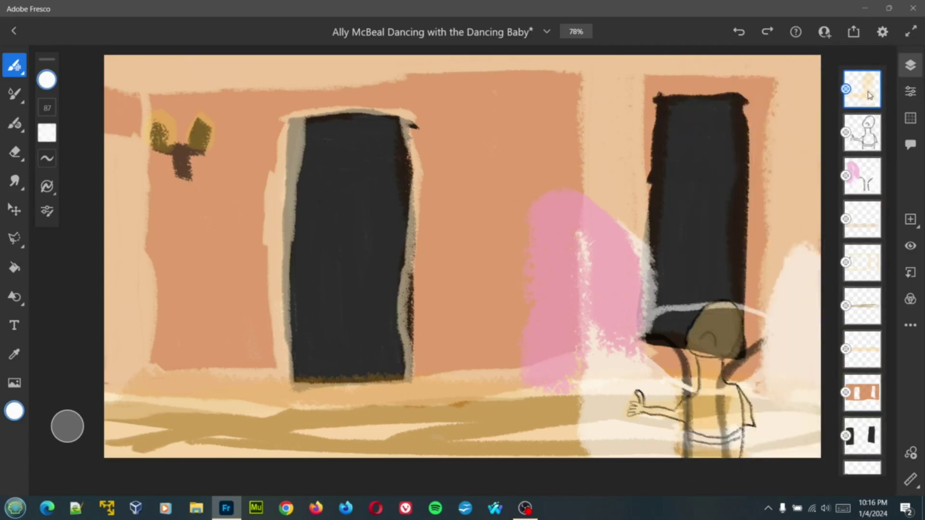
left_click(868, 95)
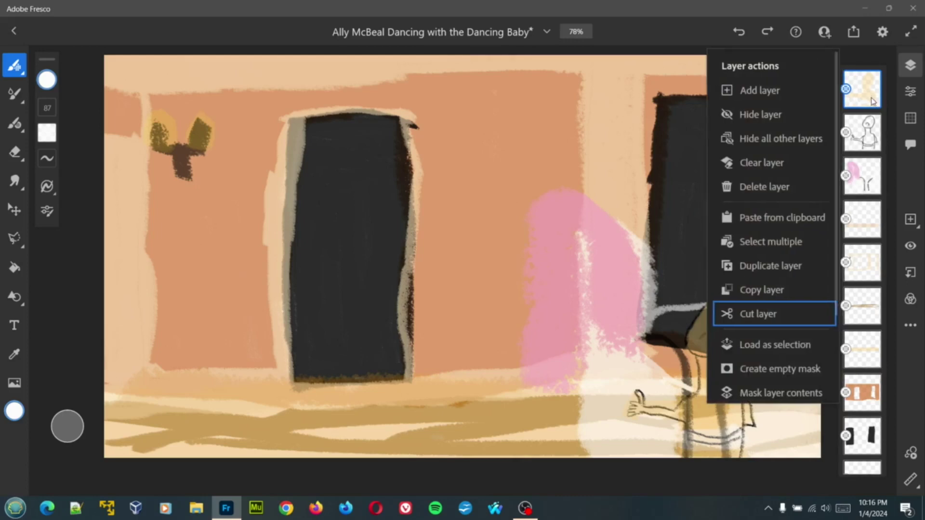
left_click(766, 84)
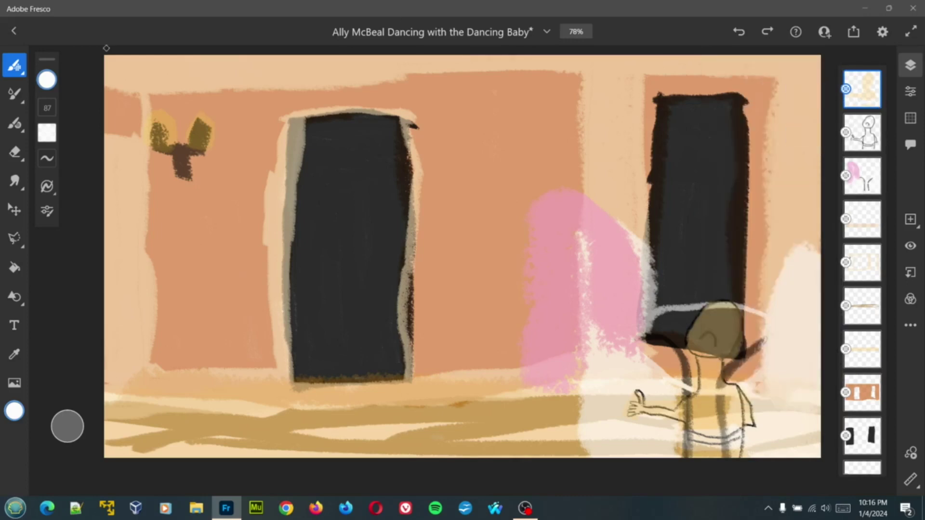
- Switch to the live brush tool and save the painting
left_click(15, 94)
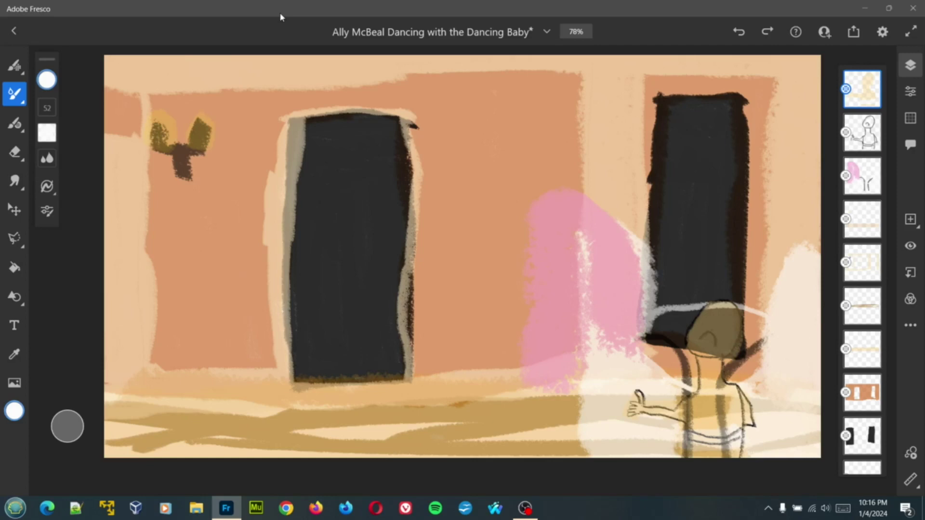
left_click(464, 33)
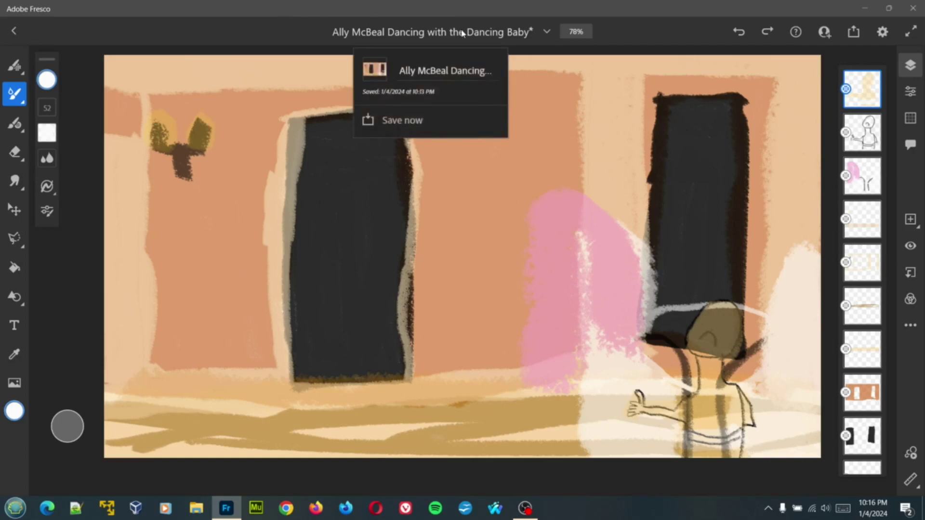
left_click(406, 124)
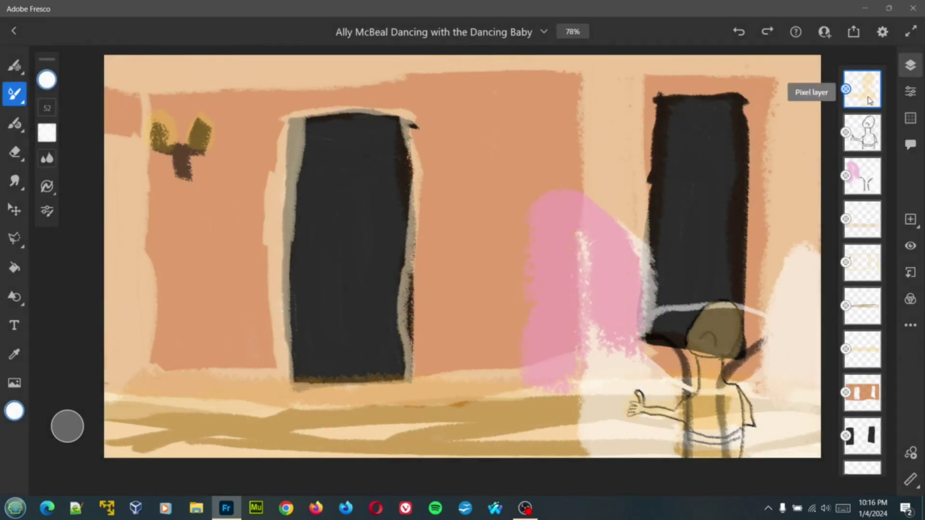
- Try to add a new layer above the figure paint layer and above the figure sketch layer
left_click(862, 89)
left_click(862, 132)
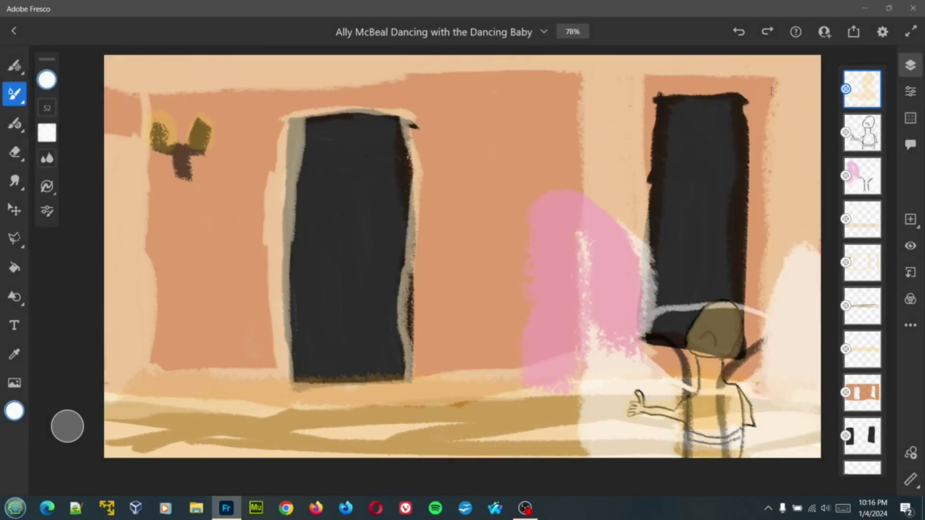
left_click(864, 134)
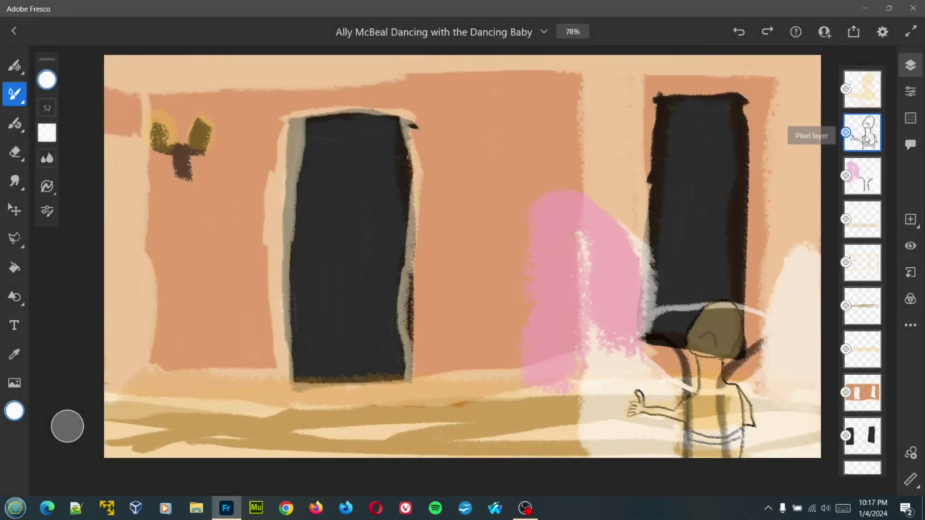
left_click(865, 103)
left_click(865, 103)
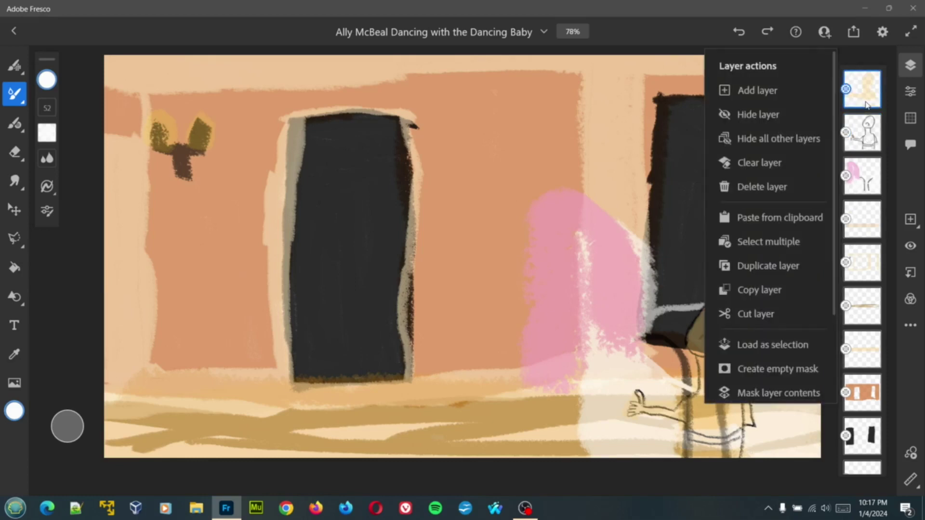
left_click(757, 91)
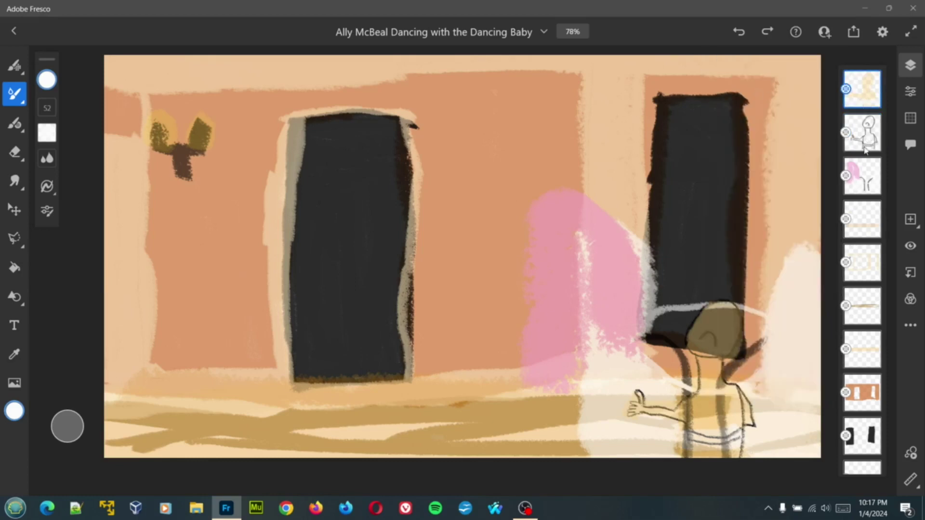
left_click(862, 136)
left_click(862, 138)
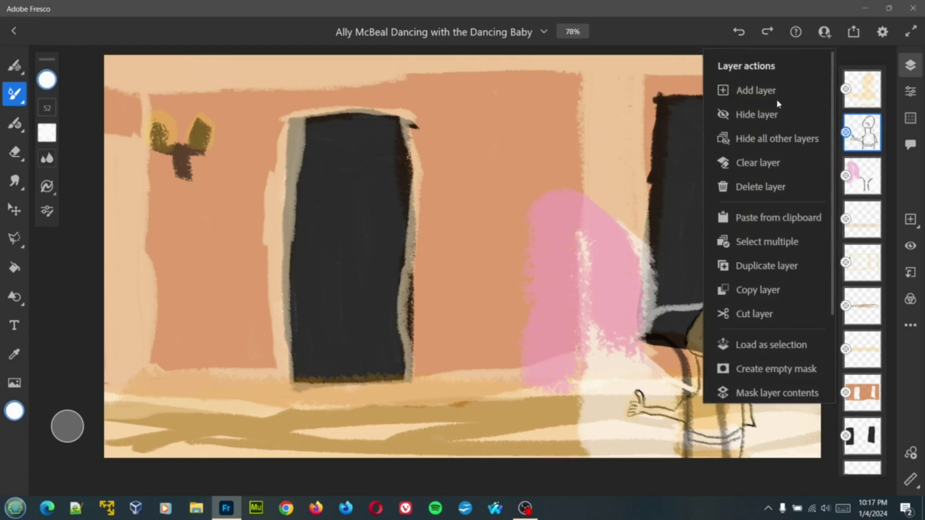
left_click(766, 91)
left_click(870, 98)
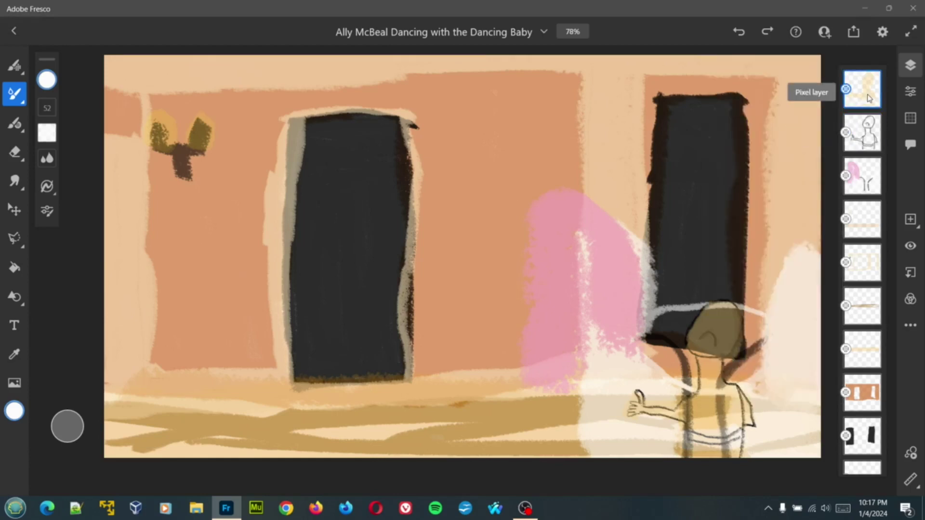
left_click(908, 93)
left_click(909, 93)
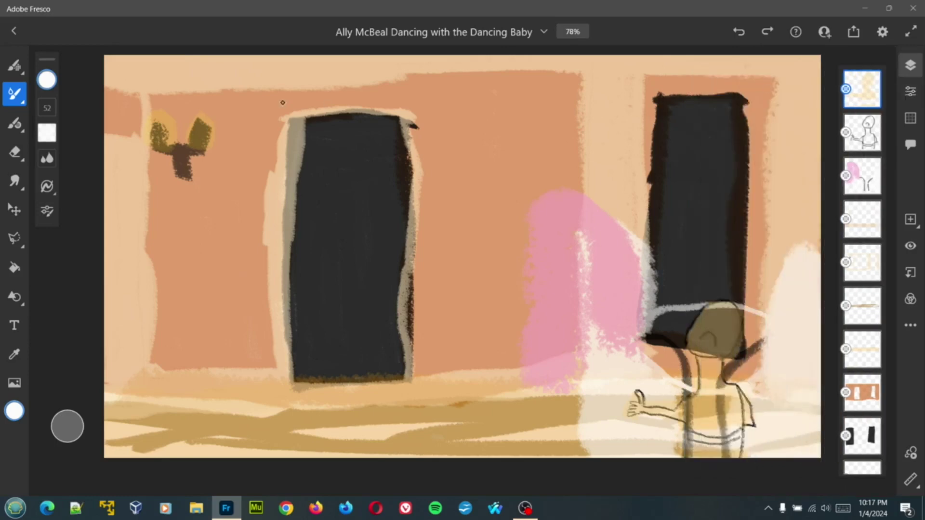
- Set the brush colour to black
left_click(51, 83)
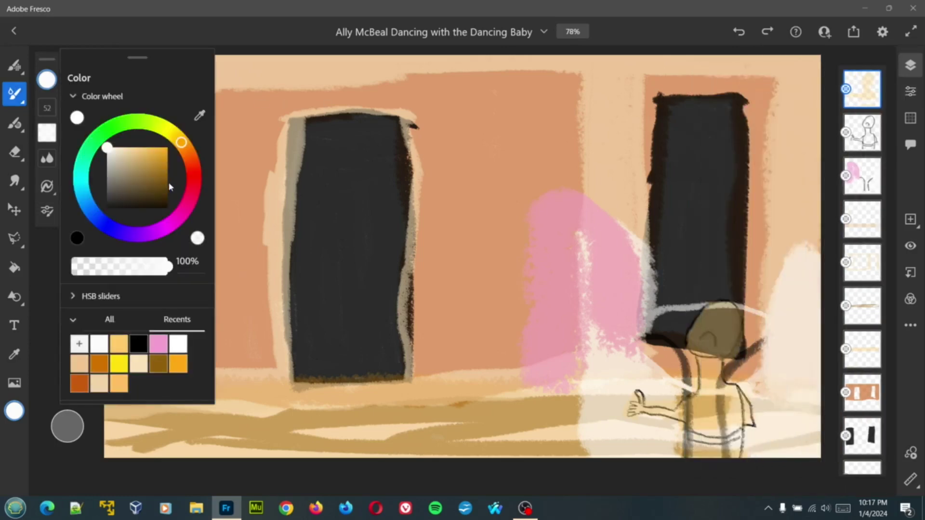
left_click_drag(168, 183, 167, 208)
left_click(115, 471)
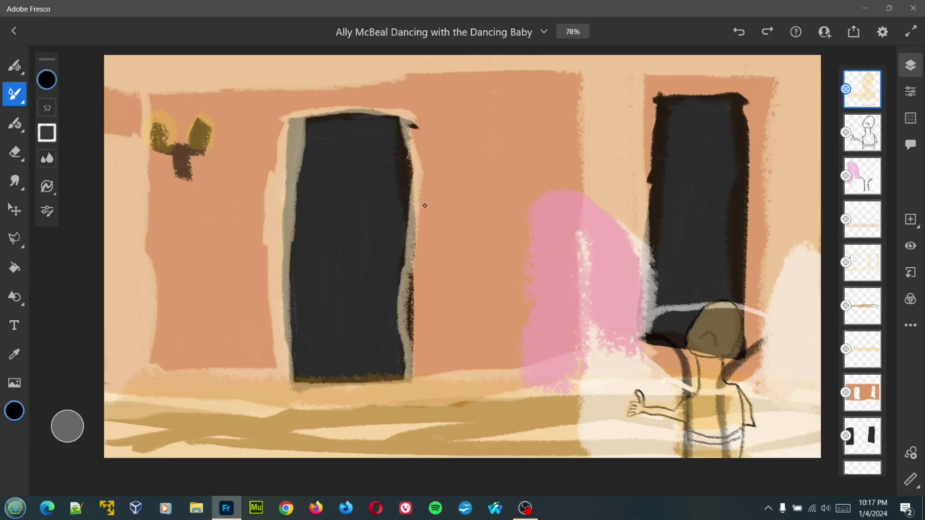
- Paint a short live-brush test stroke beside the large door, and undo it together with the figure paint layer's opacity reduction
mouse_move(414, 183)
left_mouse_down()
mouse_move(430, 163)
mouse_move(463, 174)
left_mouse_up()
key("ctrl+z")
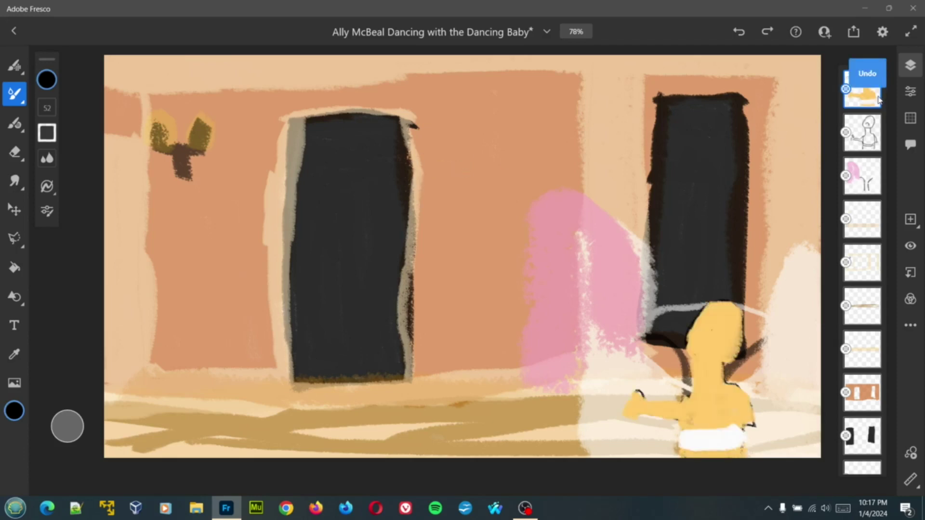
- Add a new empty layer above the figure paint layer
left_click(880, 99)
left_click(756, 91)
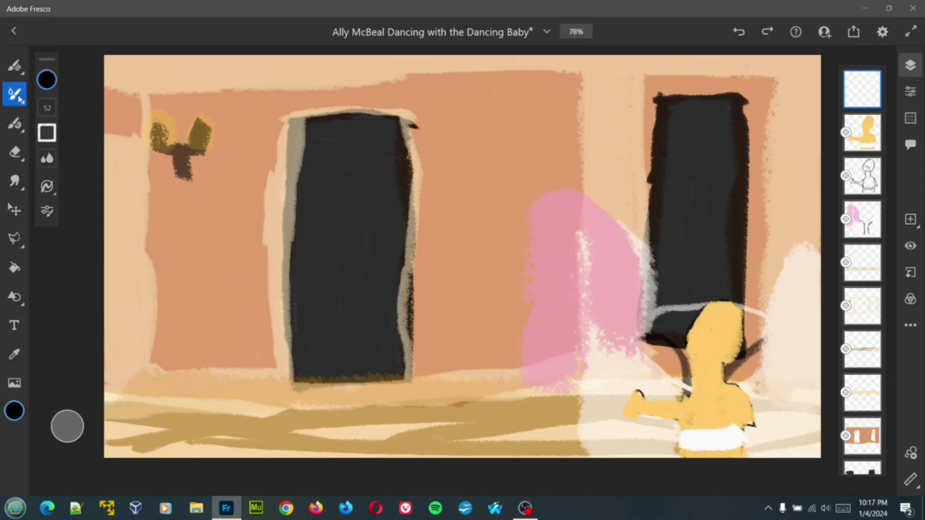
- Switch to the Charcoal pencil pixel brush at size 87 and save the painting
left_click(18, 69)
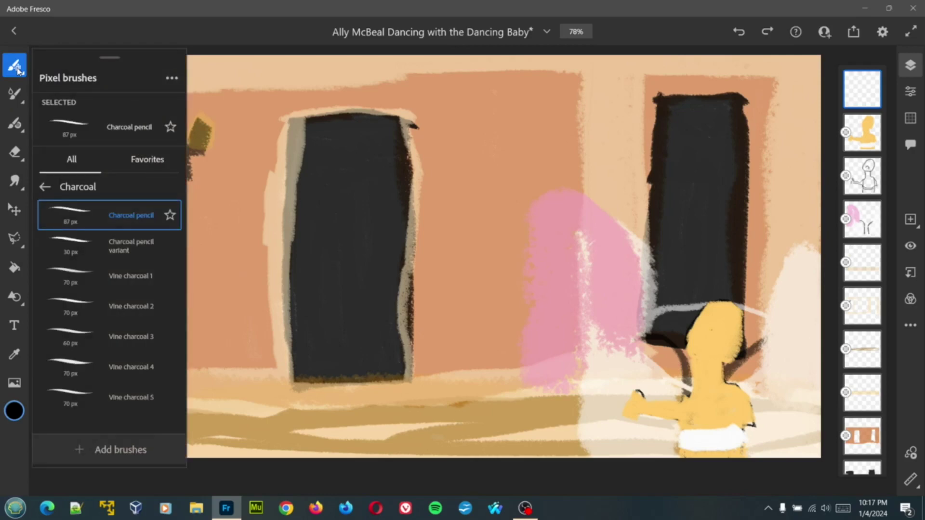
right_click(129, 212)
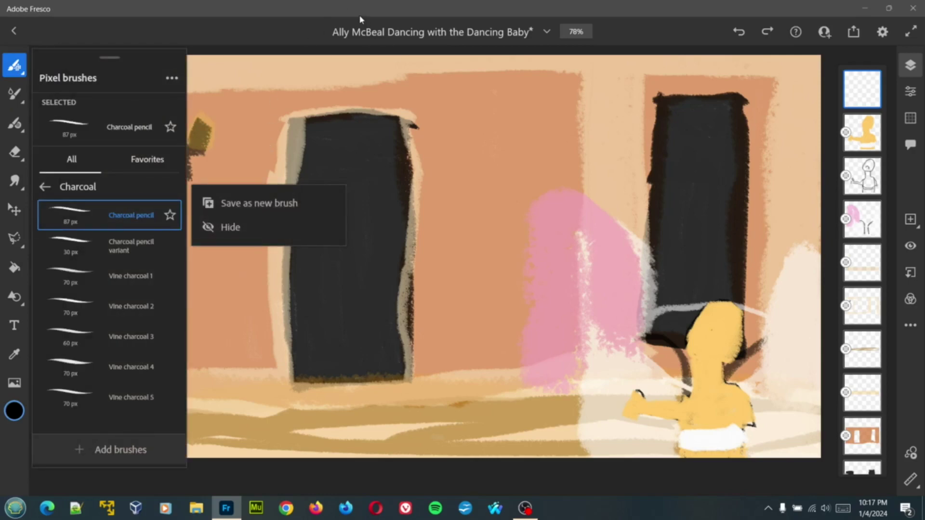
left_click(14, 66)
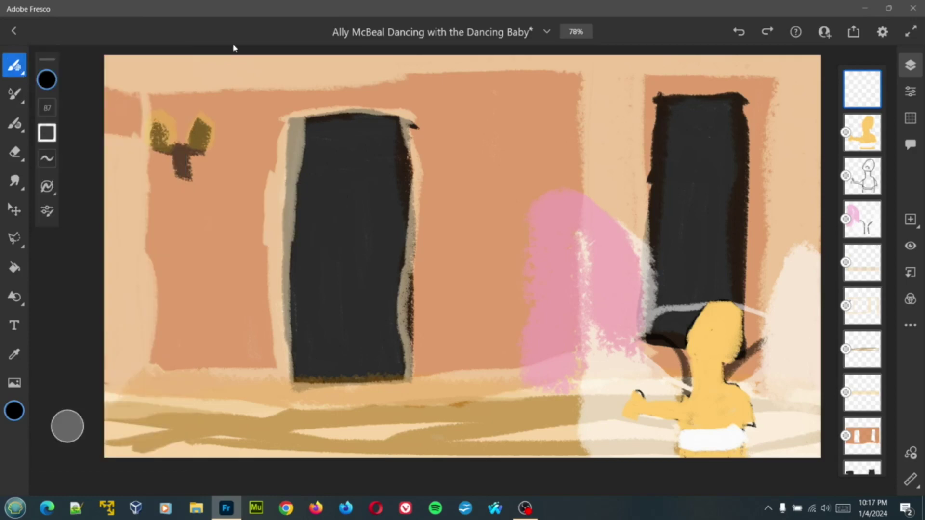
key("ctrl+s")
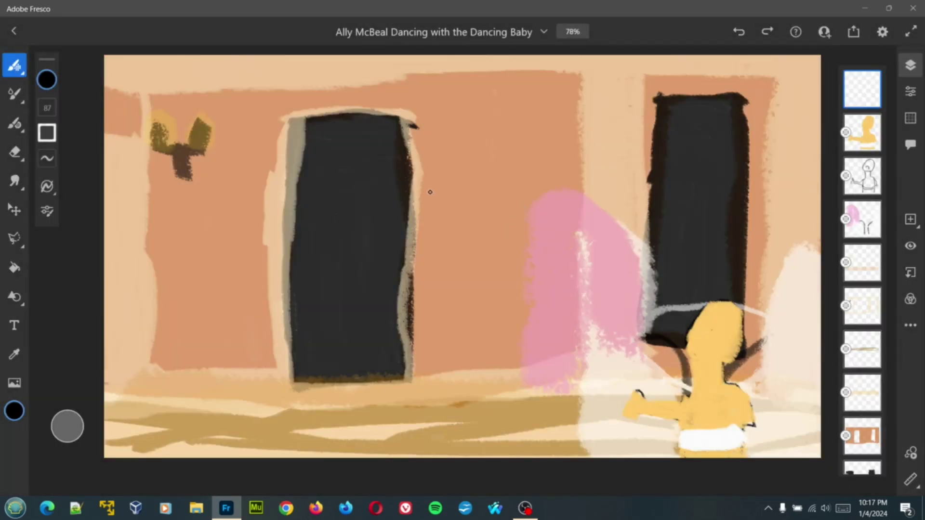
- Test the Charcoal pencil with a curved black stroke on the wall between the two doors, and undo it
scroll(430, 186, "up", 2)
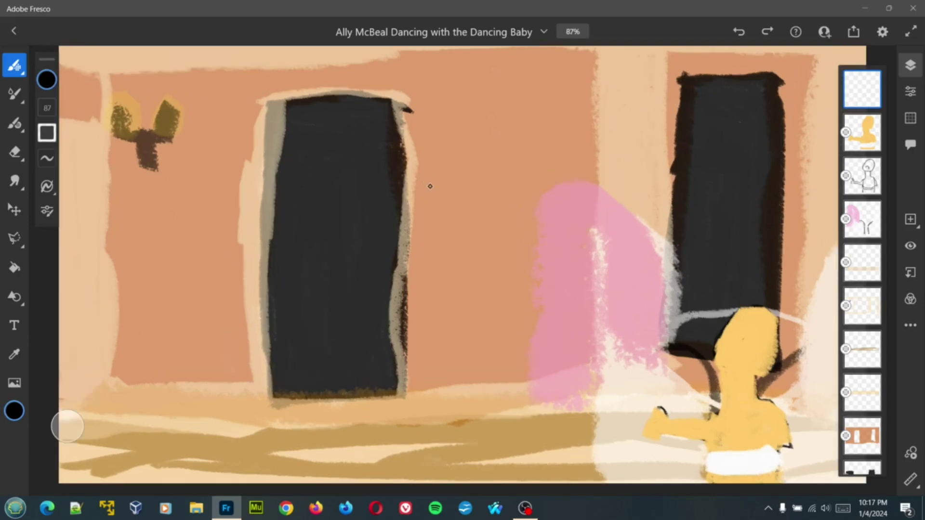
mouse_move(428, 167)
left_mouse_down()
mouse_move(457, 142)
mouse_move(473, 152)
mouse_move(482, 162)
mouse_move(464, 213)
left_mouse_up()
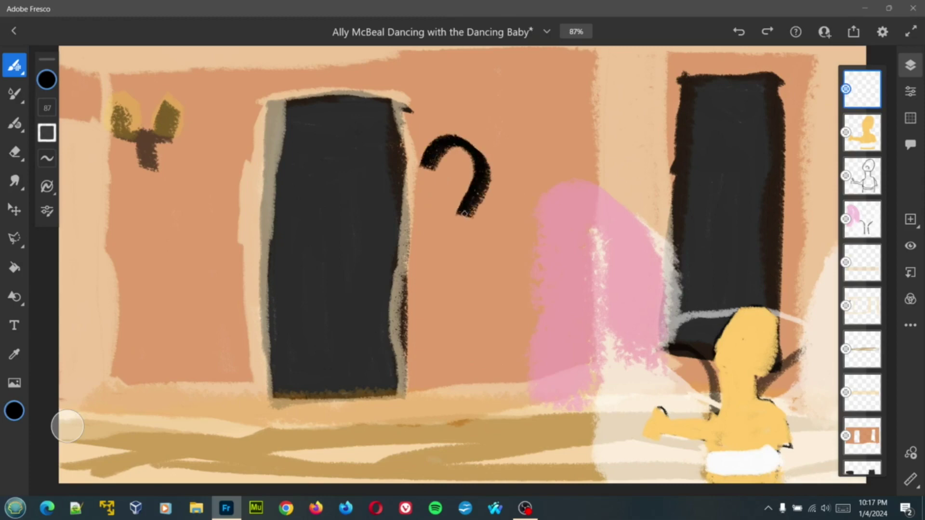
key("ctrl+z")
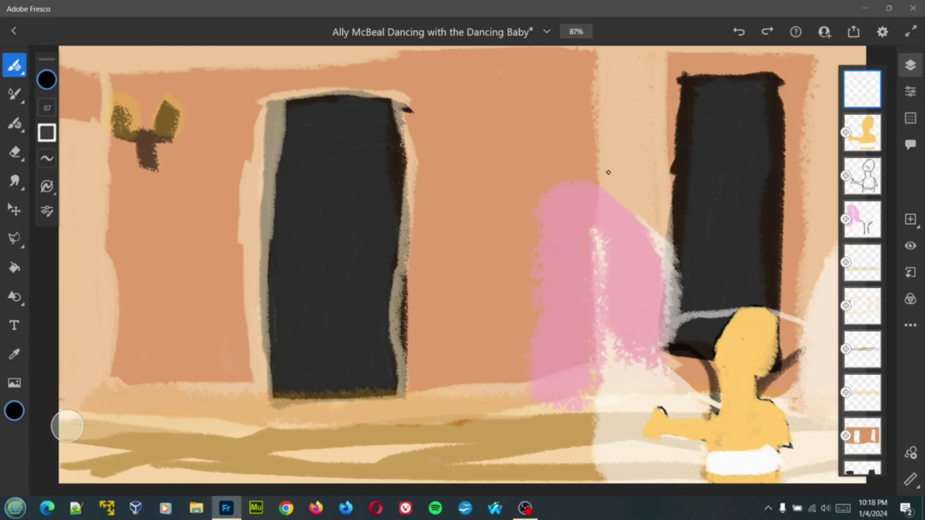
- Select the foreground figure's paint layer and sample the figure's yellow-orange as the brush colour
left_click(870, 139)
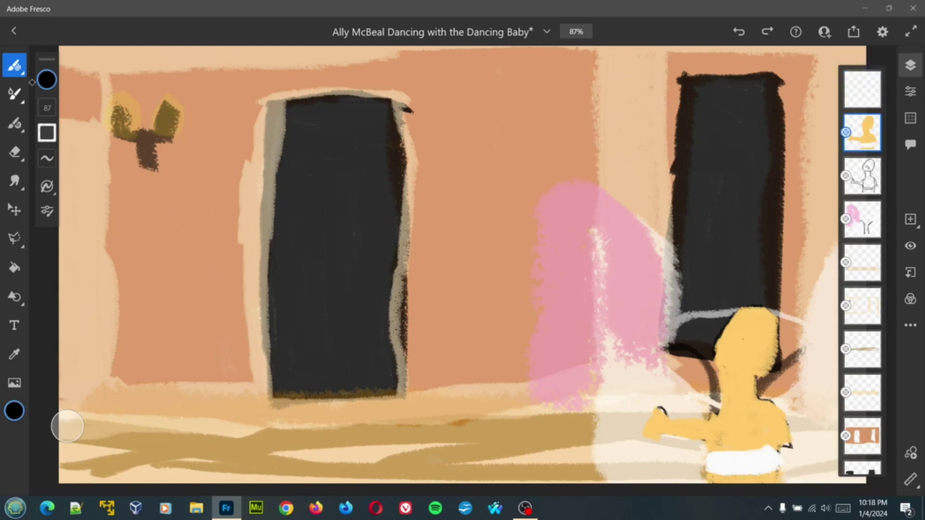
left_click(46, 80)
left_click(199, 116)
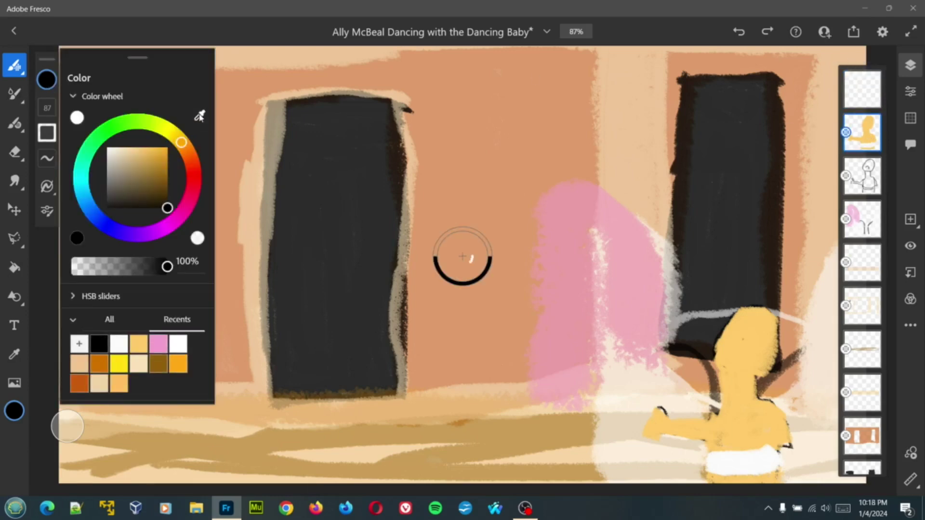
left_click(462, 256)
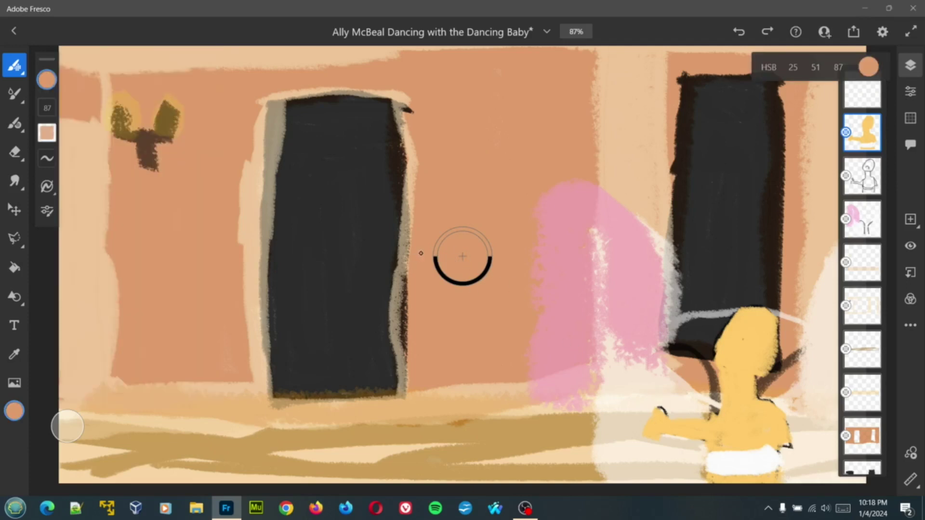
left_click_drag(463, 258, 742, 373)
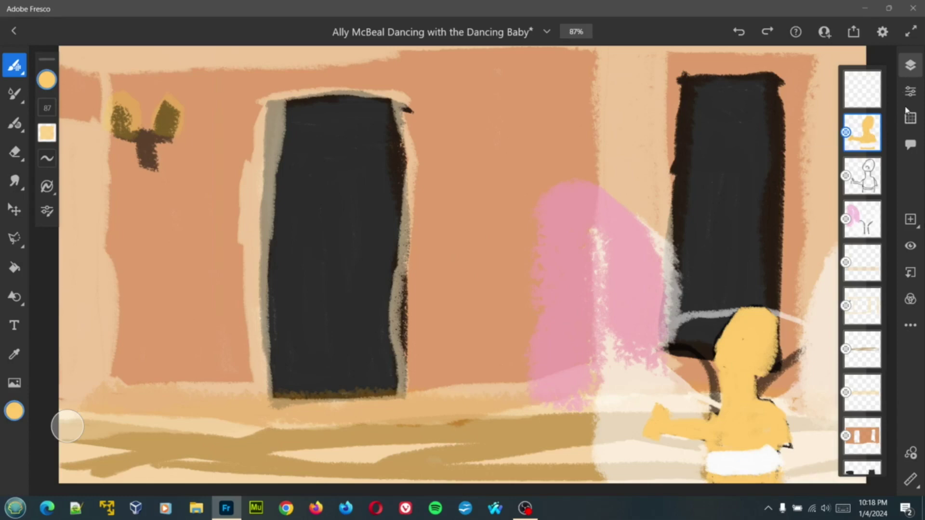
- Lower the figure paint layer's opacity to a faint tint that reveals the sketch lines underneath, and save the painting
left_click(910, 91)
left_click_drag(857, 208, 791, 202)
left_click(911, 91)
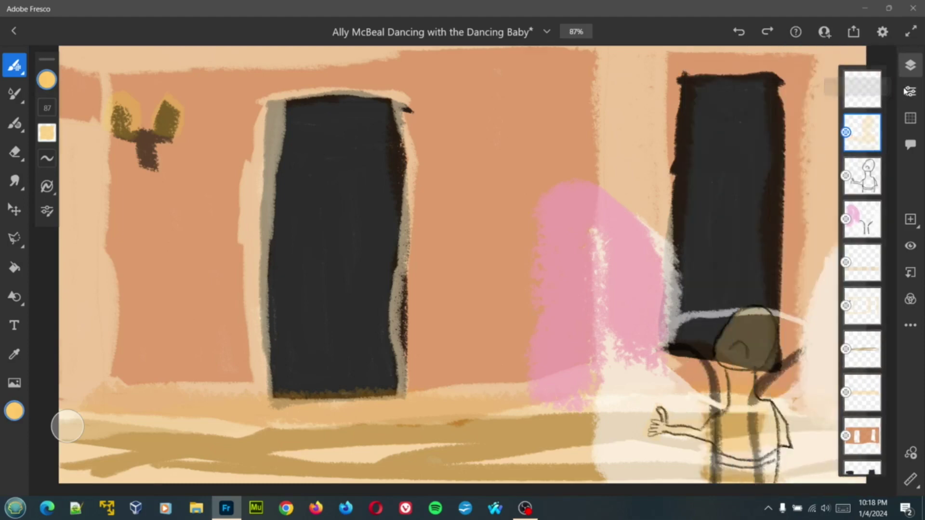
key("ctrl+s")
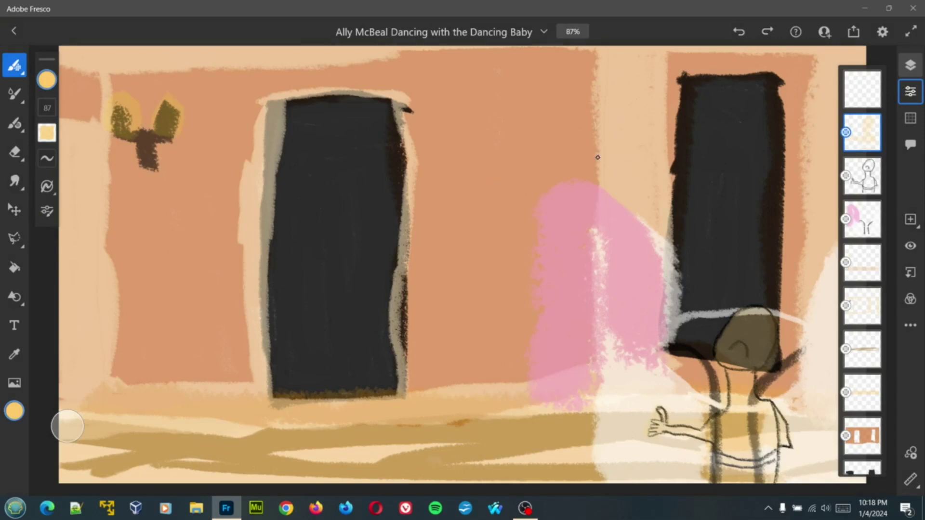
- Select the empty top layer and set the brush colour to black
left_click(871, 94)
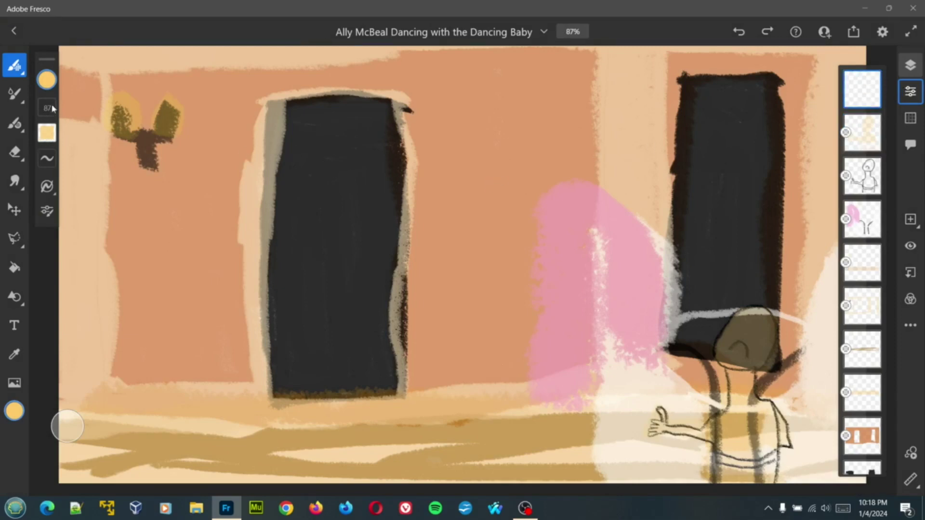
left_click(47, 82)
left_click_drag(156, 184, 167, 208)
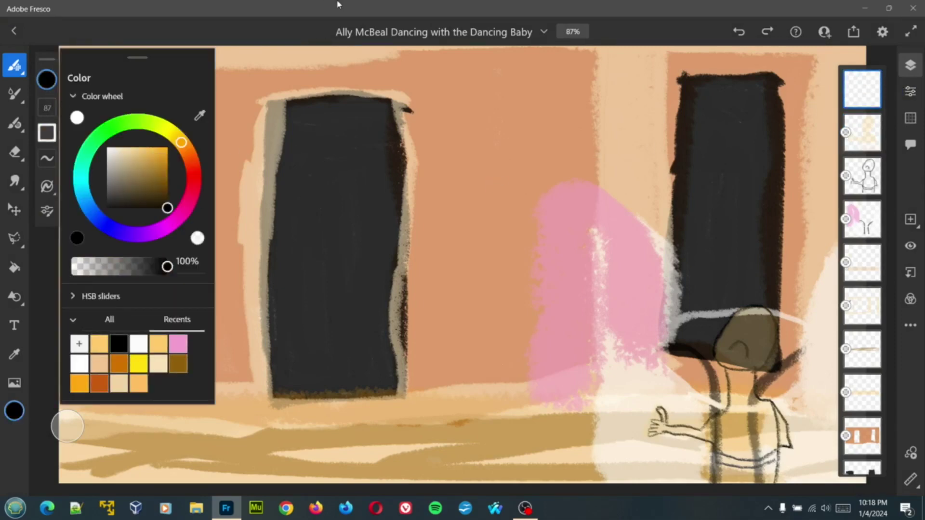
left_click(351, 32)
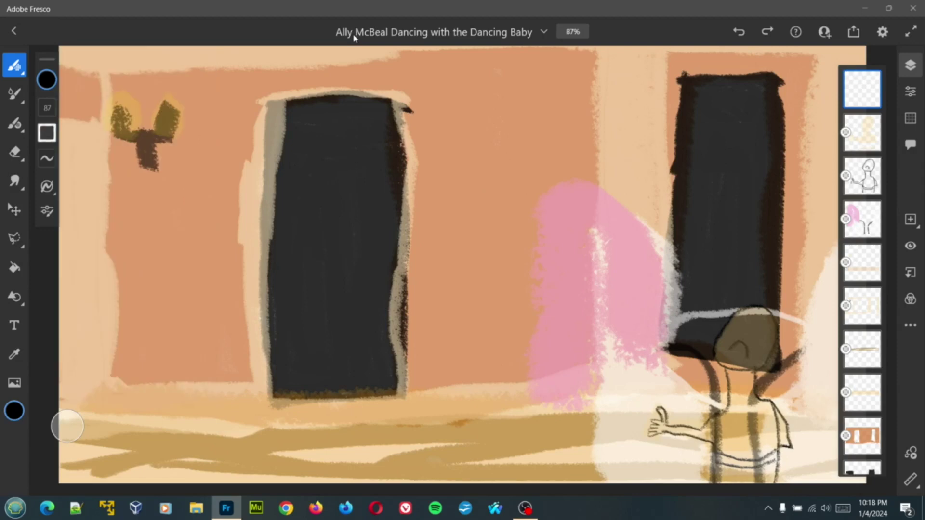
left_click(50, 86)
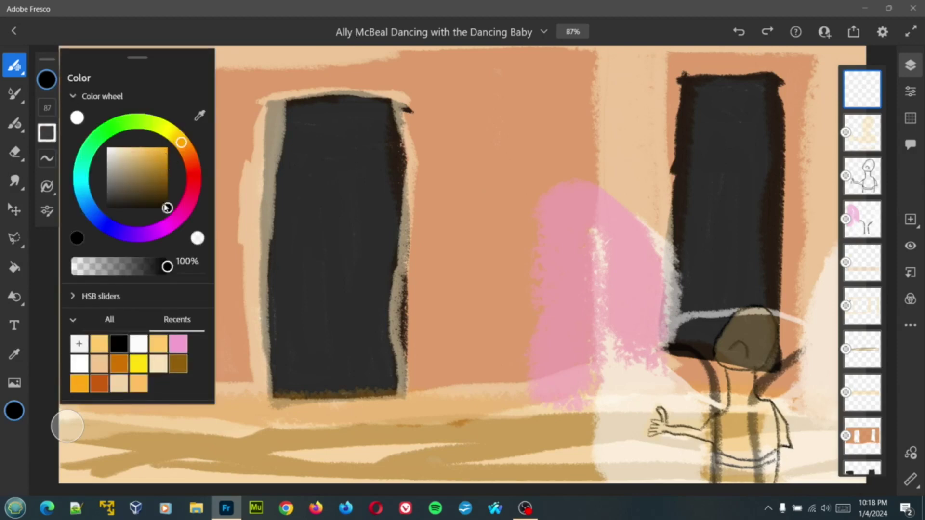
left_click(50, 112)
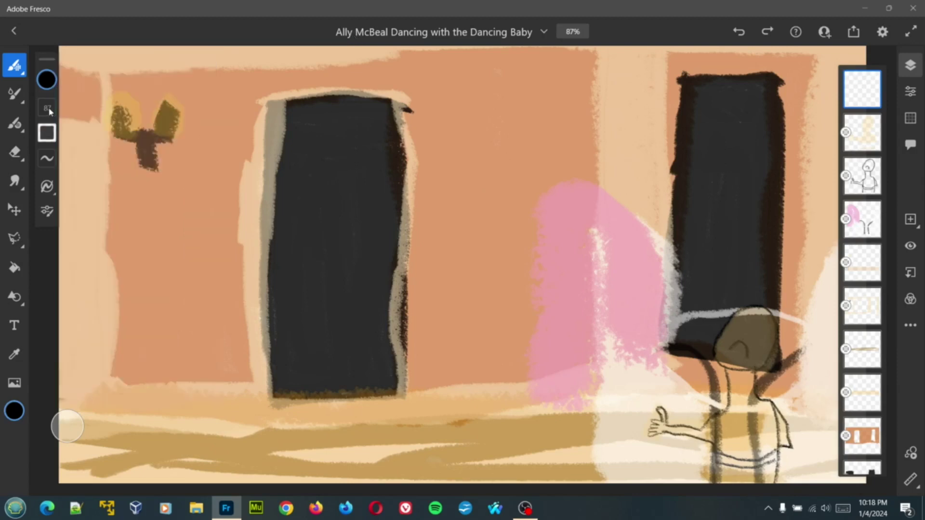
- Set the Charcoal pencil size to 31 and save the painting
left_click(50, 111)
mouse_move(72, 97)
left_mouse_down()
mouse_move(72, 157)
mouse_move(74, 136)
left_mouse_up()
left_click(467, 32)
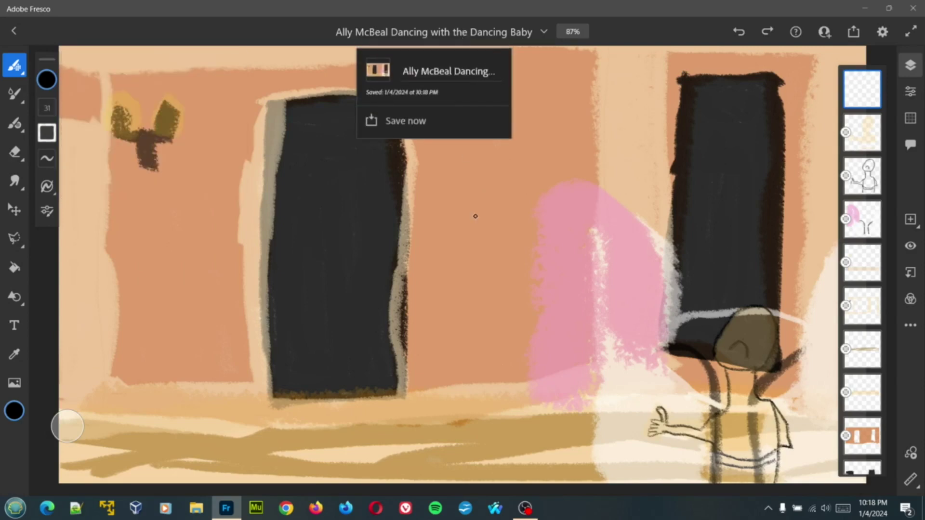
right_click(875, 102)
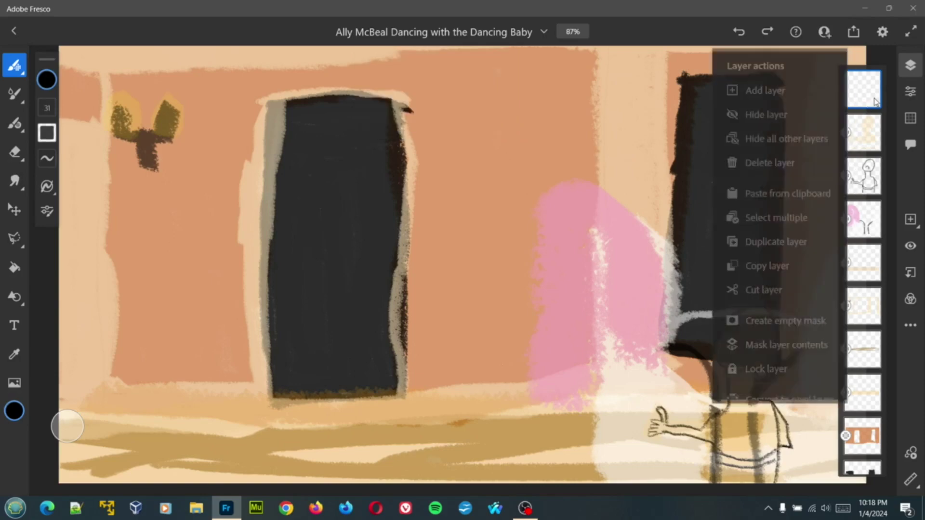
left_click(453, 174)
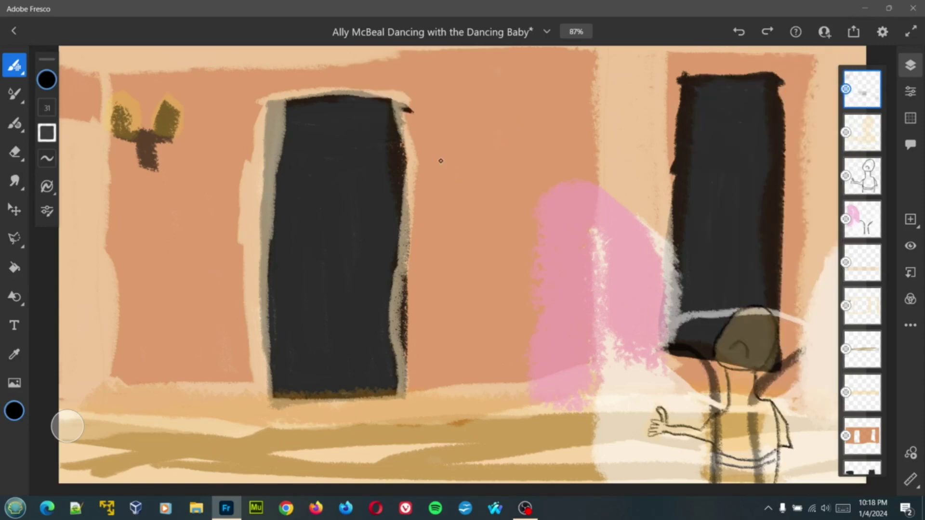
key("ctrl+s")
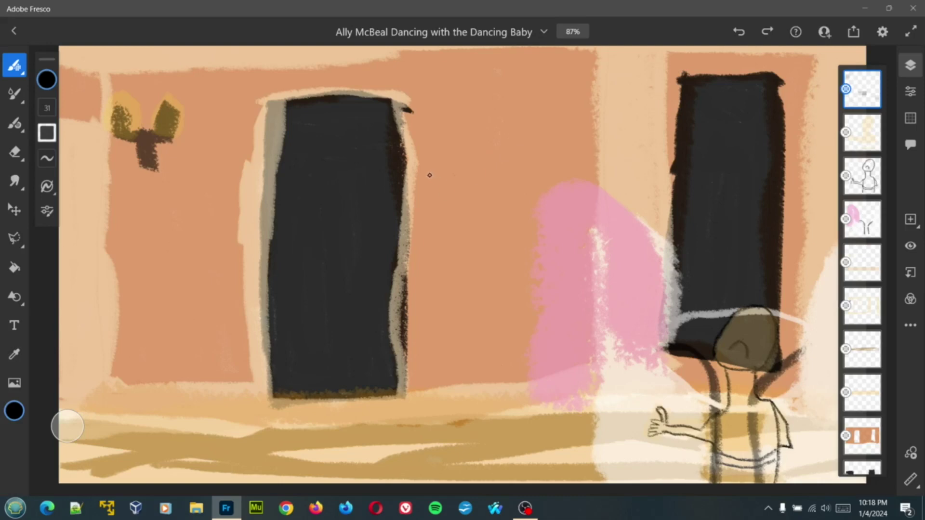
- Draw an oval head outline with a small ear on the wall between the two doors
mouse_move(430, 175)
left_mouse_down()
mouse_move(450, 147)
mouse_move(474, 141)
mouse_move(492, 154)
mouse_move(502, 194)
mouse_move(472, 235)
left_mouse_up()
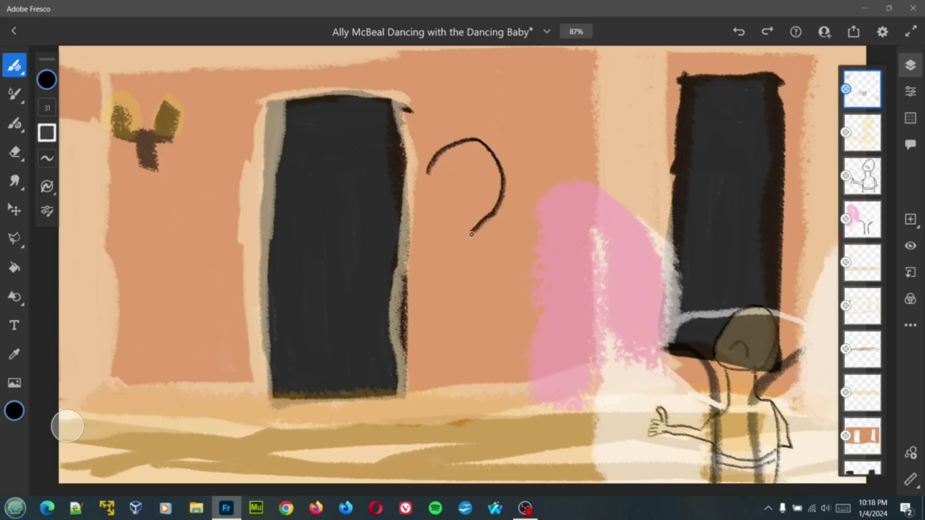
mouse_move(427, 170)
left_mouse_down()
mouse_move(436, 221)
mouse_move(471, 235)
left_mouse_up()
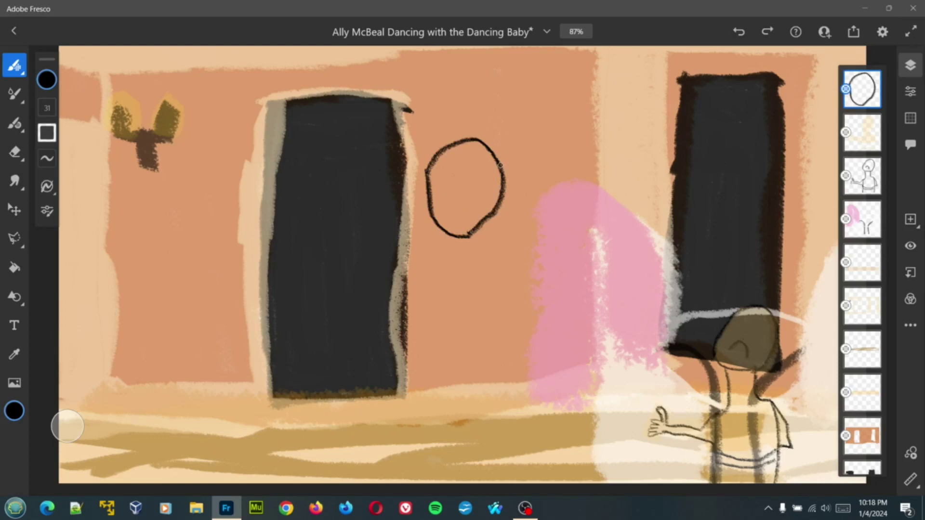
mouse_move(499, 165)
left_mouse_down()
mouse_move(519, 171)
mouse_move(502, 188)
left_mouse_up()
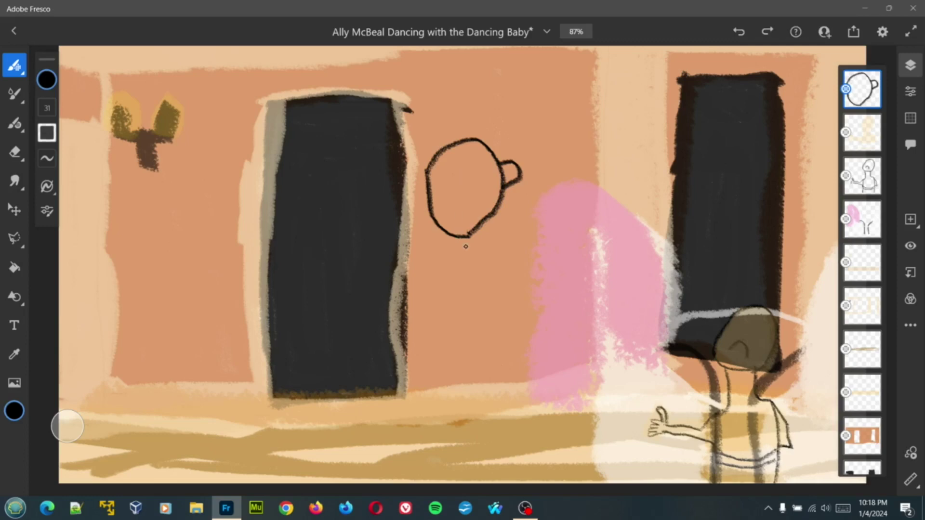
- Draw the new figure's neck and shoulders, and extend both body sides down to the canvas's lower edge
mouse_move(451, 235)
left_mouse_down()
mouse_move(433, 289)
mouse_move(476, 243)
mouse_move(495, 279)
mouse_move(497, 385)
left_mouse_up()
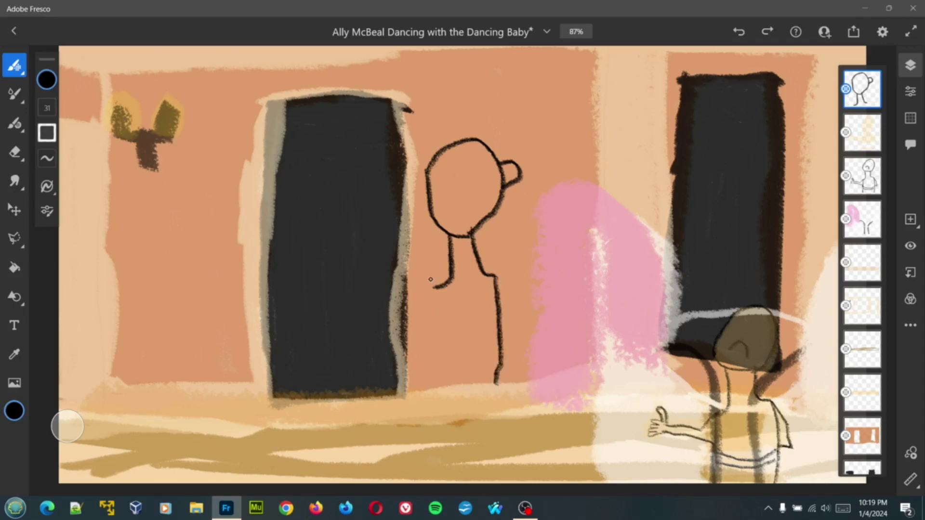
left_click_drag(435, 288, 438, 390)
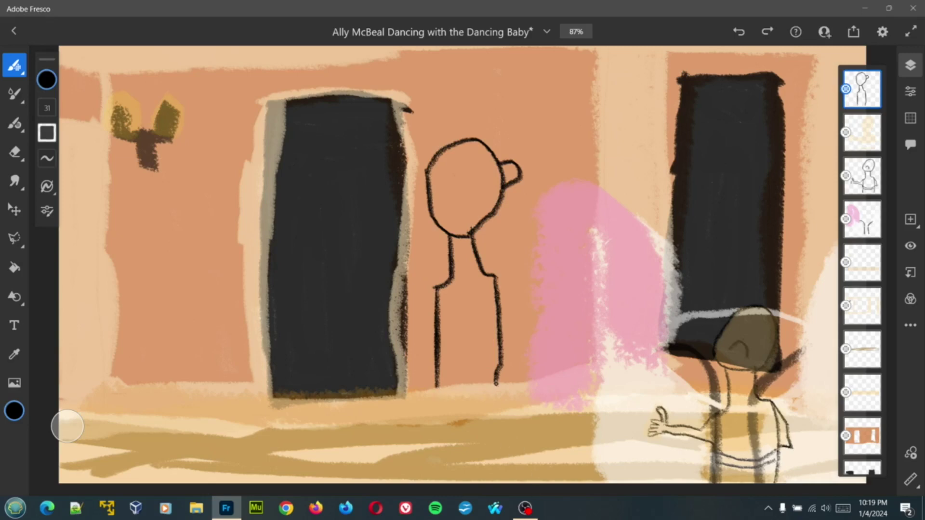
left_click_drag(497, 381, 502, 486)
left_click_drag(434, 383, 432, 490)
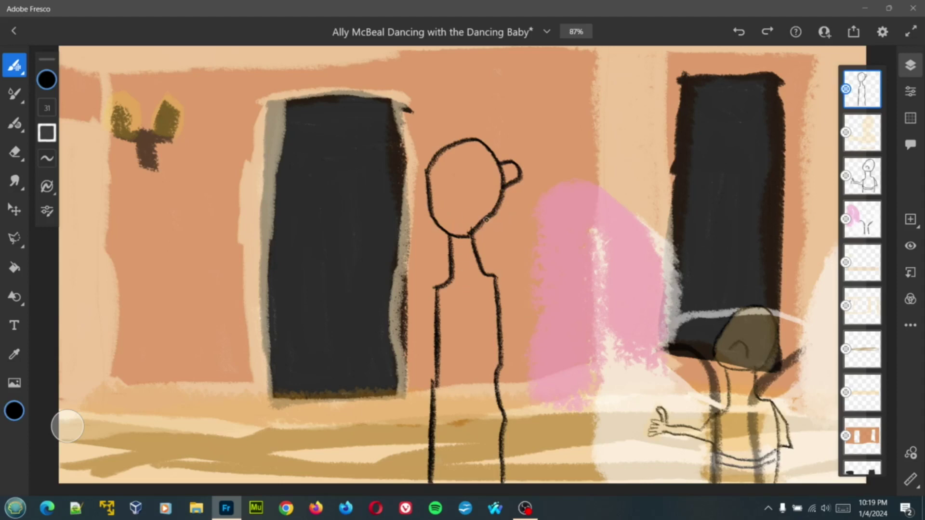
- Outline the hair around the head, with a straight-cut lock behind the ear and a pointed lock flaring over the large door
left_click_drag(486, 219, 539, 207)
mouse_move(472, 132)
left_mouse_down()
mouse_move(519, 147)
mouse_move(539, 208)
left_mouse_up()
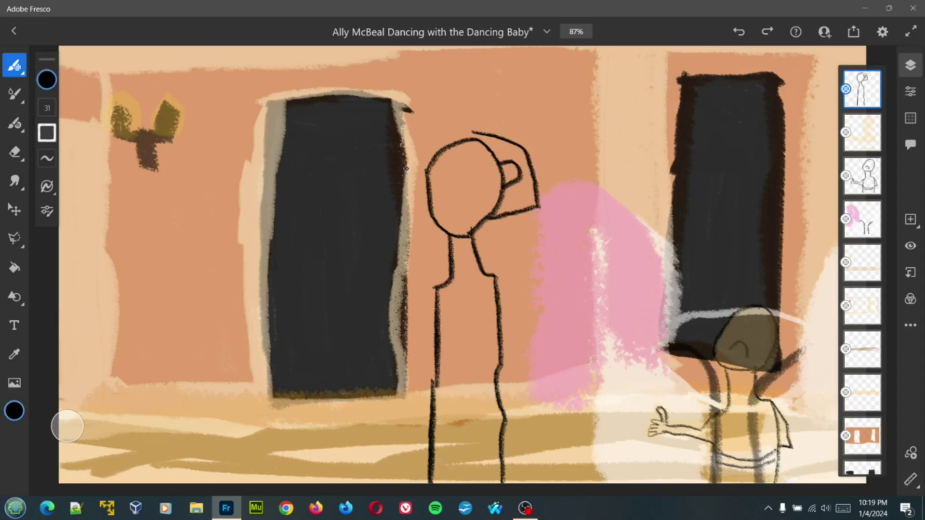
left_click_drag(406, 168, 472, 131)
mouse_move(407, 168)
left_mouse_down()
mouse_move(371, 184)
mouse_move(385, 195)
mouse_move(426, 210)
left_mouse_up()
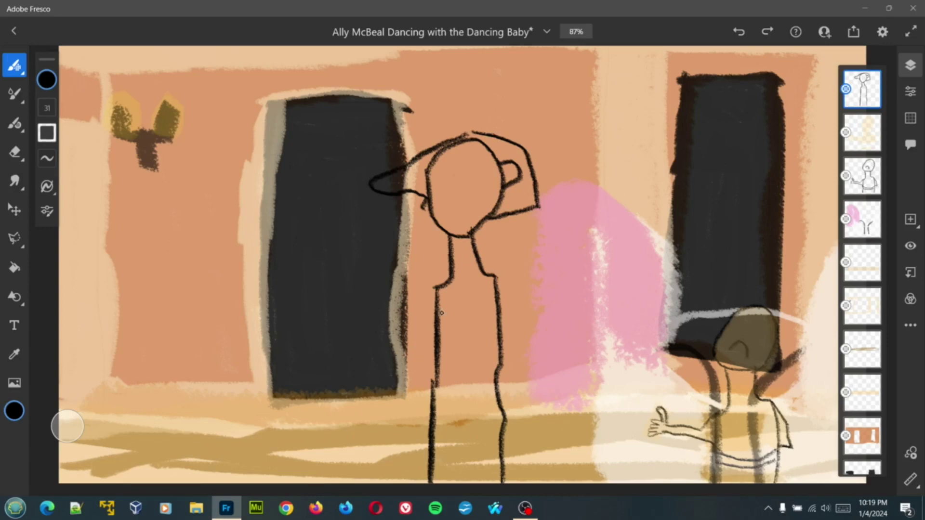
- Draw a curved arm line from the shoulder nearest the large door, then try extra arm and chest lines and undo them
mouse_move(434, 293)
left_mouse_down()
mouse_move(420, 324)
mouse_move(413, 415)
left_mouse_up()
mouse_move(429, 289)
left_mouse_down()
mouse_move(392, 346)
mouse_move(417, 419)
left_mouse_up()
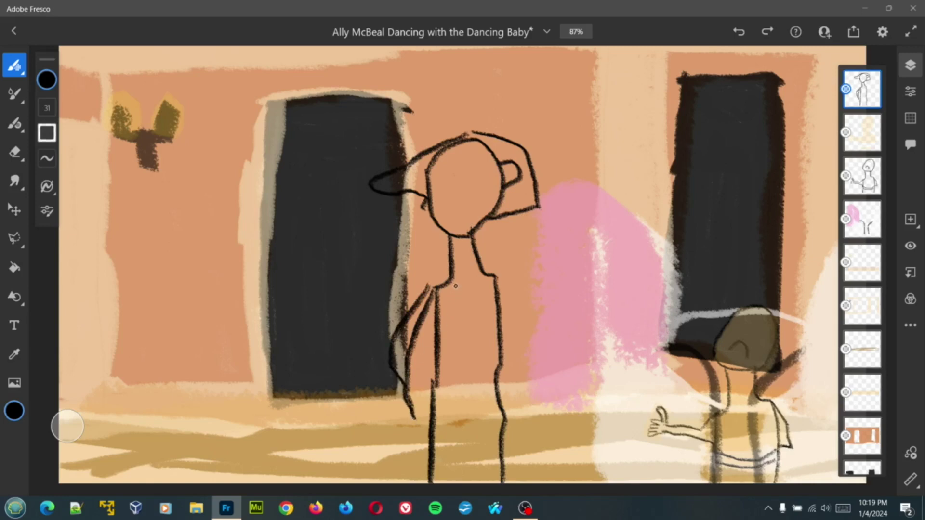
left_click_drag(452, 280, 479, 335)
key("ctrl+z")
key("ctrl+z")
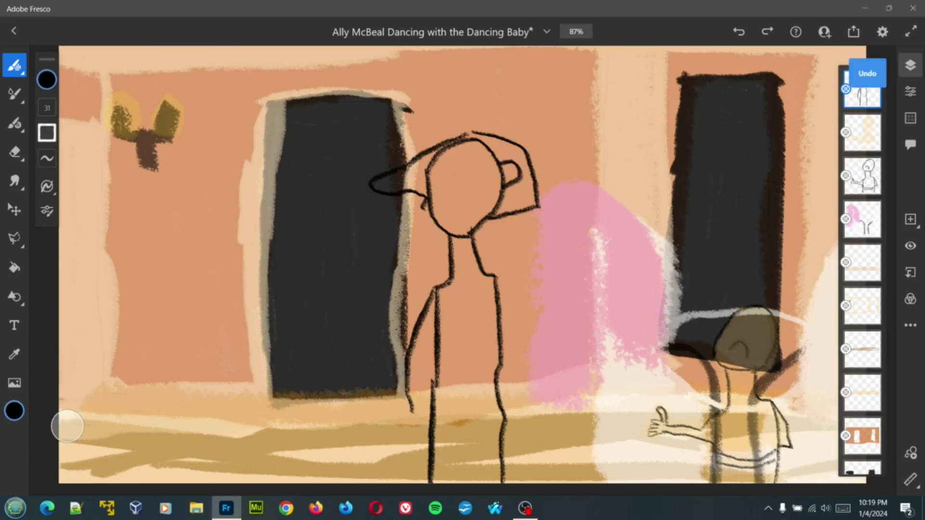
- Draw a deep V-shaped neckline on the figure's chest and a small rounded collar loop on each shoulder
left_click_drag(445, 281, 469, 357)
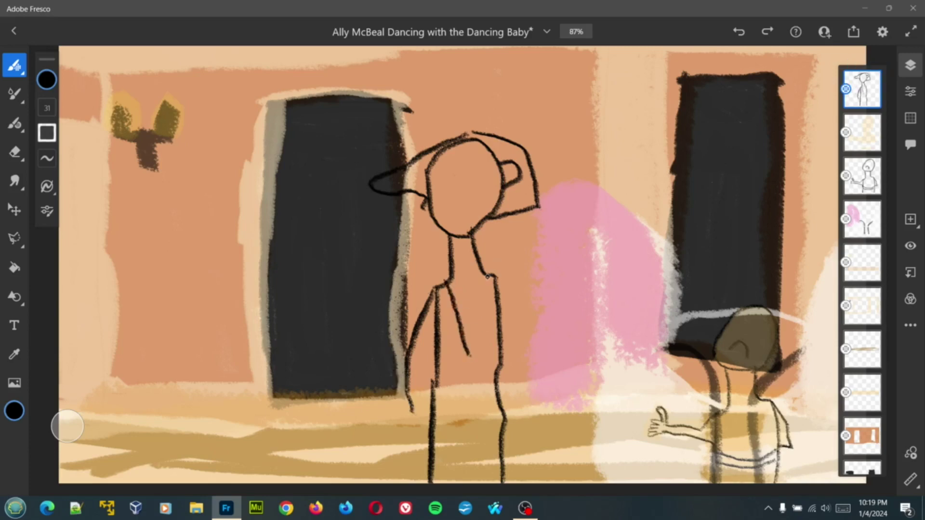
left_click_drag(487, 277, 467, 357)
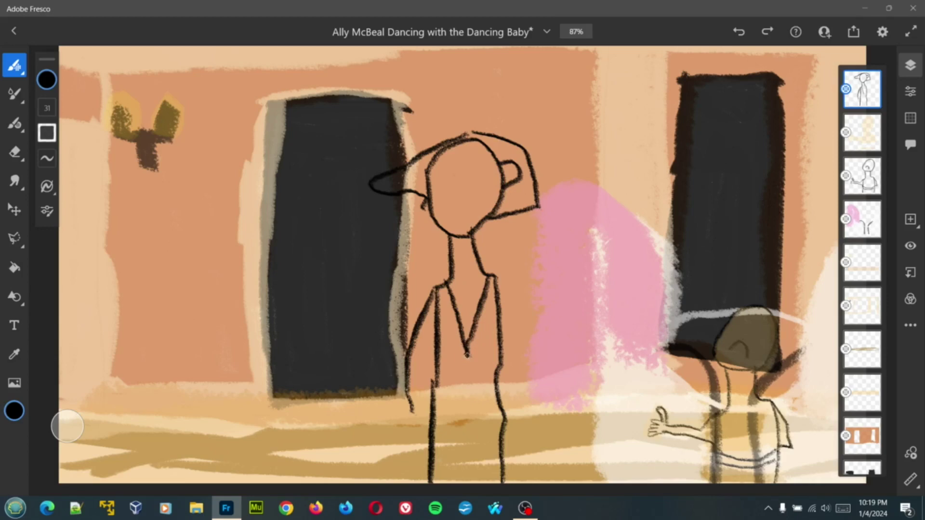
left_click_drag(482, 264, 497, 280)
left_click_drag(435, 288, 452, 268)
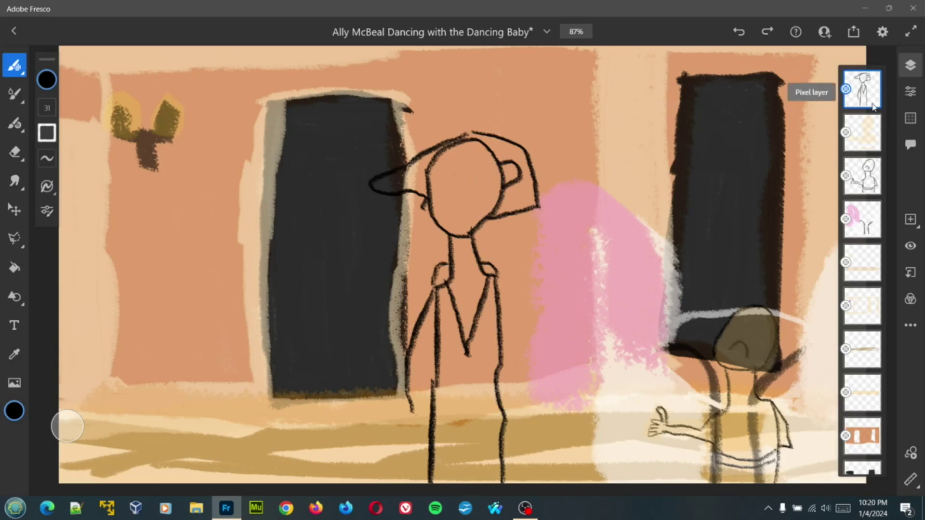
- Draw the jacket's crossing front edges below the neckline, the second arm line, and outer side lines down to the canvas's lower edge
left_click_drag(466, 351, 512, 399)
mouse_move(497, 273)
left_mouse_down()
mouse_move(503, 393)
mouse_move(512, 397)
left_mouse_up()
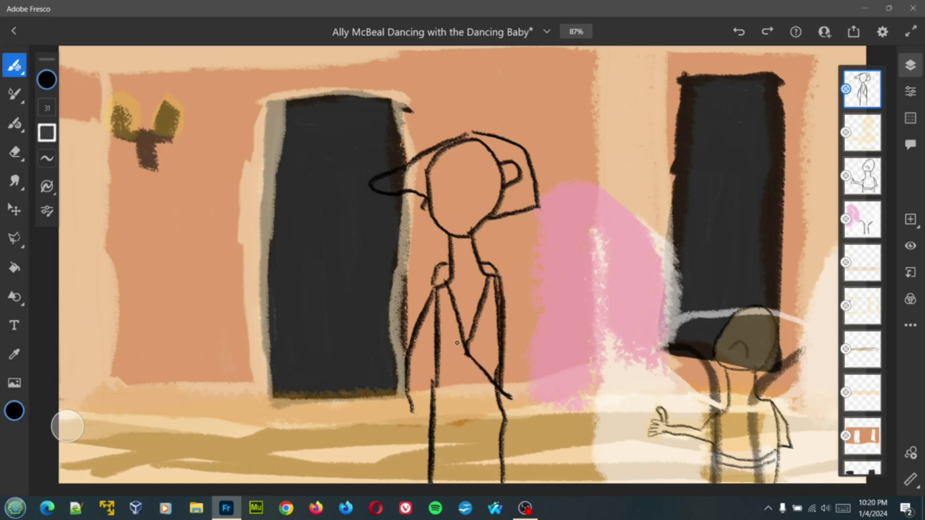
mouse_move(466, 356)
left_mouse_down()
mouse_move(454, 420)
mouse_move(438, 428)
left_mouse_up()
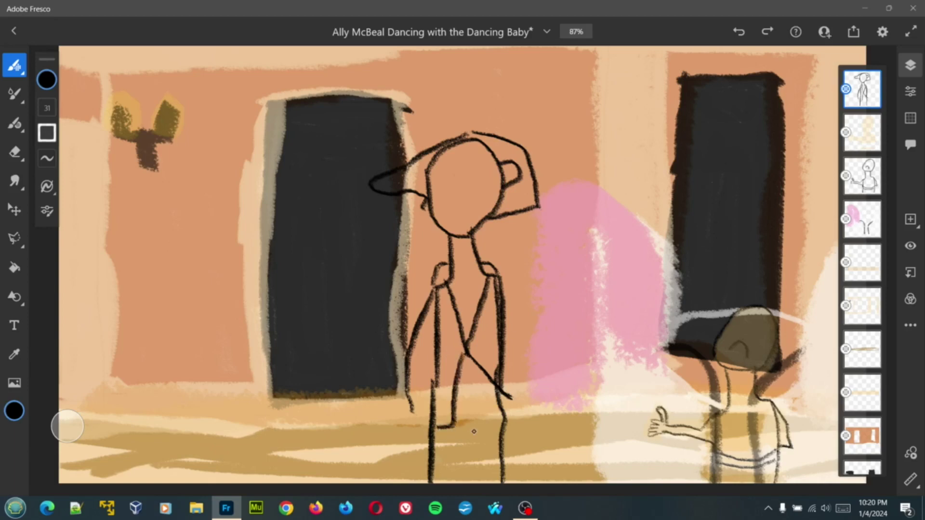
mouse_move(413, 410)
left_mouse_down()
mouse_move(429, 431)
mouse_move(417, 496)
left_mouse_up()
left_click_drag(512, 398, 518, 484)
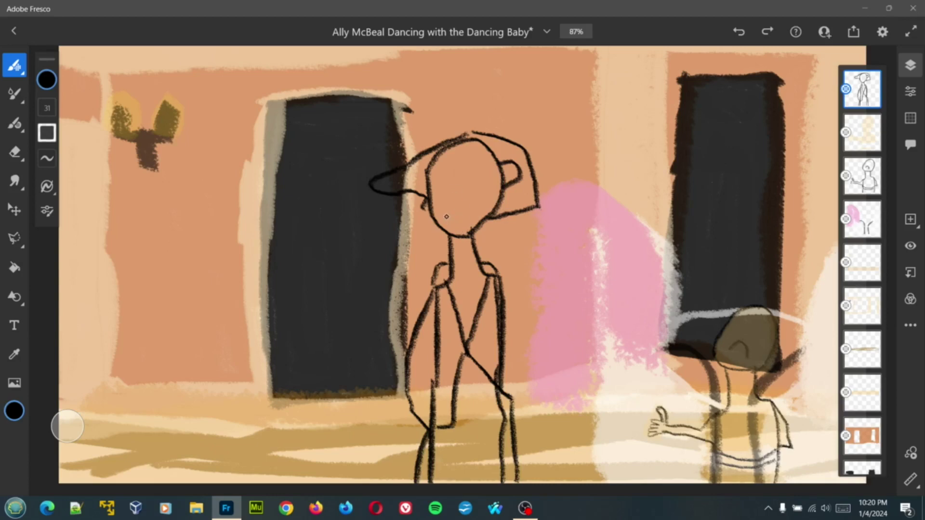
- Draw full lips, a nose and two small eyes on the new figure's face
mouse_move(445, 214)
left_mouse_down()
mouse_move(471, 209)
mouse_move(455, 223)
mouse_move(467, 213)
left_mouse_up()
key("ctrl+z")
key("ctrl+z")
scroll(483, 223, "up", 1)
scroll(483, 223, "up", 4)
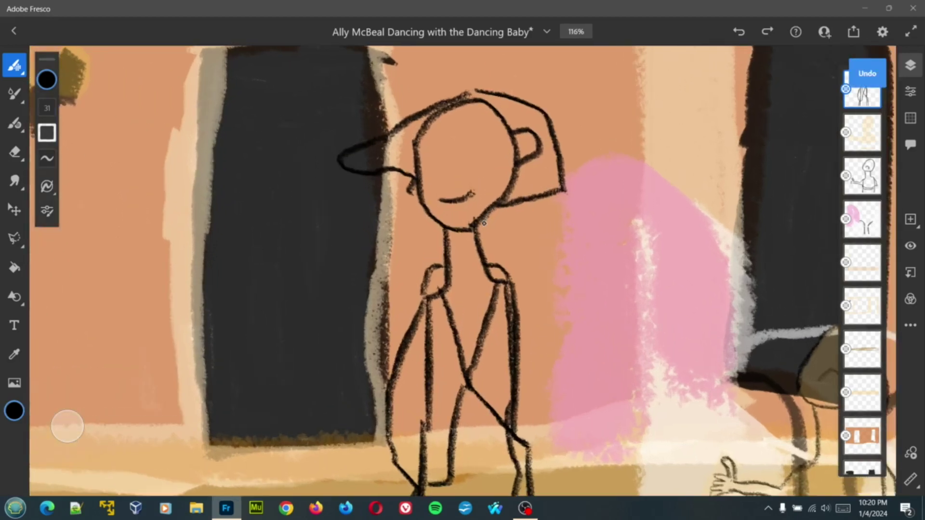
mouse_move(443, 202)
left_mouse_down()
mouse_move(460, 189)
mouse_move(469, 194)
mouse_move(440, 202)
mouse_move(464, 208)
mouse_move(470, 196)
left_mouse_up()
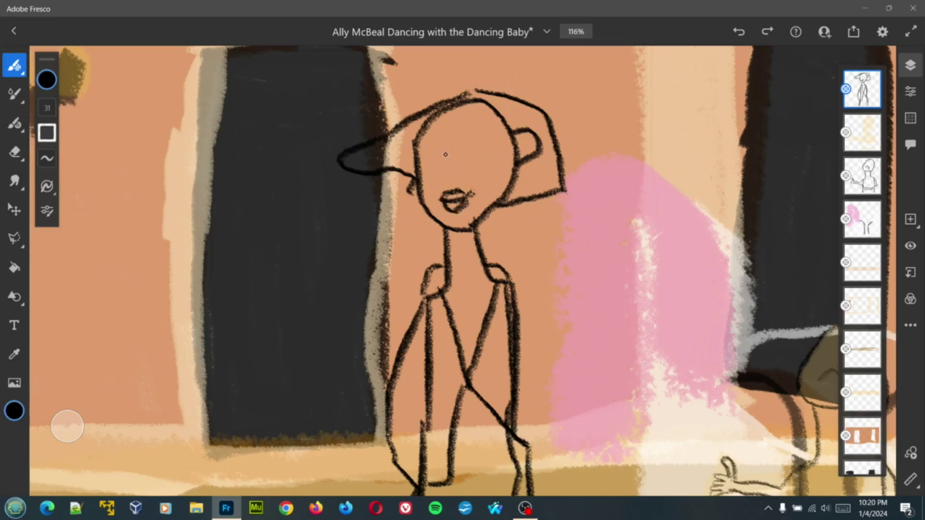
mouse_move(442, 148)
left_mouse_down()
mouse_move(449, 175)
mouse_move(454, 162)
mouse_move(467, 177)
mouse_move(464, 166)
mouse_move(441, 169)
mouse_move(442, 177)
mouse_move(460, 177)
left_mouse_up()
- Change the brush colour to a dark golden brown
left_click(47, 80)
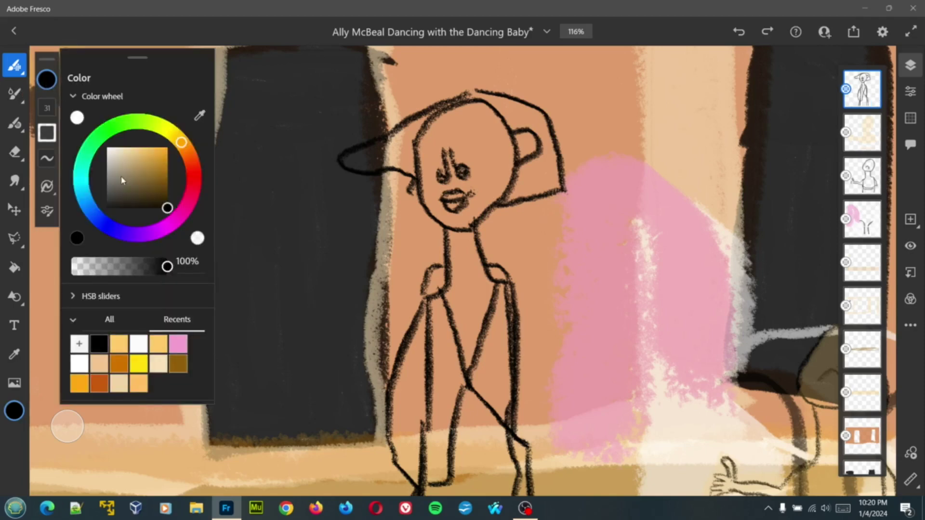
left_click(167, 183)
left_click(133, 426)
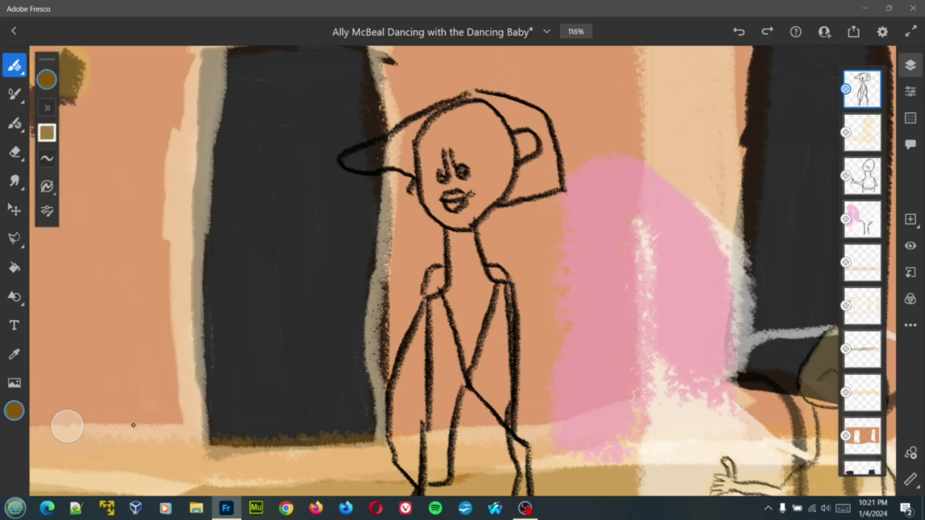
- Draw two golden-brown eyebrows on the new figure's face and add a new layer above the figure's line drawing
left_click_drag(464, 141, 488, 134)
left_click_drag(425, 152, 437, 142)
left_click(862, 101)
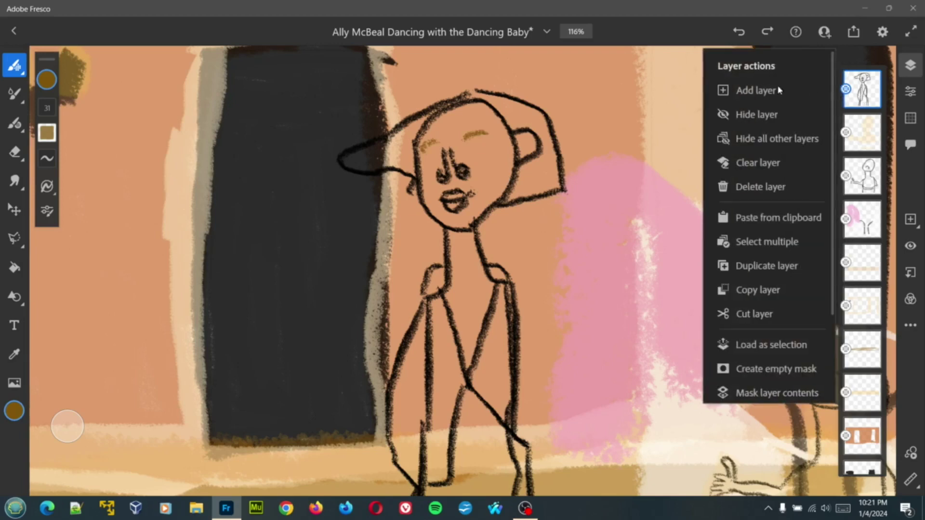
left_click(760, 90)
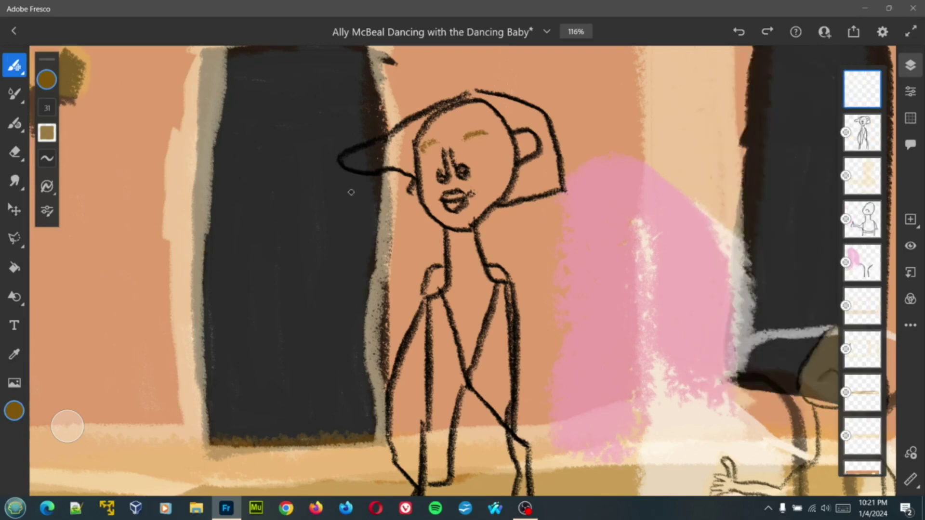
- Set the brush size to 73 and paint thick golden-brown hair around the figure's head, filling the cap outline
left_click(44, 87)
left_click(55, 116)
left_click(45, 112)
left_click_drag(73, 135, 71, 101)
left_click(404, 163)
mouse_move(359, 159)
left_mouse_down()
mouse_move(413, 175)
mouse_move(414, 215)
mouse_move(428, 224)
mouse_move(410, 199)
mouse_move(415, 187)
mouse_move(431, 226)
mouse_move(444, 229)
mouse_move(377, 222)
mouse_move(364, 178)
mouse_move(381, 161)
mouse_move(422, 213)
mouse_move(420, 221)
mouse_move(367, 198)
mouse_move(391, 167)
mouse_move(418, 217)
mouse_move(376, 189)
mouse_move(396, 205)
mouse_move(385, 180)
mouse_move(384, 217)
mouse_move(346, 156)
mouse_move(410, 143)
mouse_move(409, 187)
mouse_move(382, 141)
mouse_move(420, 119)
mouse_move(384, 166)
mouse_move(424, 115)
mouse_move(491, 92)
mouse_move(515, 111)
mouse_move(519, 130)
mouse_move(480, 92)
mouse_move(538, 114)
mouse_move(553, 144)
mouse_move(489, 101)
mouse_move(545, 122)
mouse_move(557, 137)
mouse_move(558, 188)
mouse_move(503, 200)
mouse_move(542, 152)
mouse_move(542, 186)
left_mouse_up()
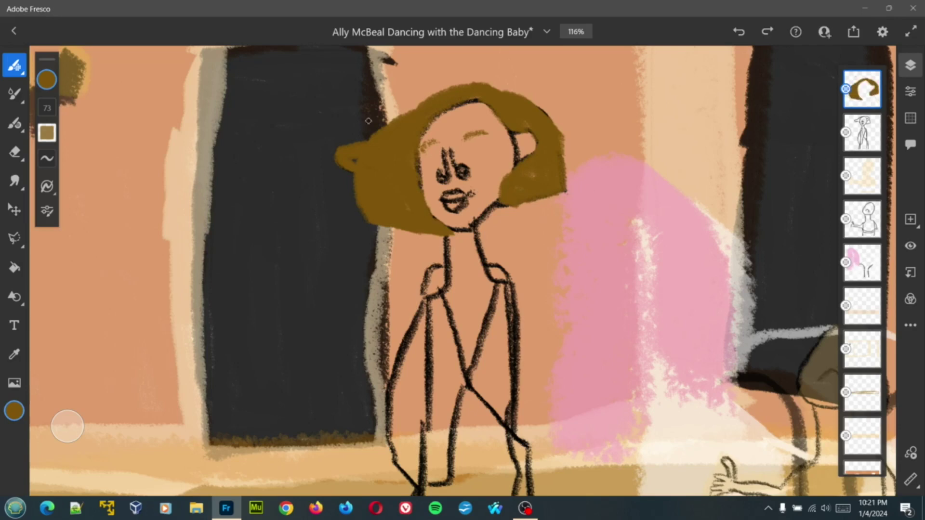
- Paint a fuller crown along the upper edge of the hair, undoing unwanted strokes, and save the painting
mouse_move(407, 115)
left_mouse_down()
mouse_move(438, 89)
mouse_move(487, 92)
mouse_move(538, 112)
mouse_move(534, 131)
mouse_move(614, 154)
left_mouse_up()
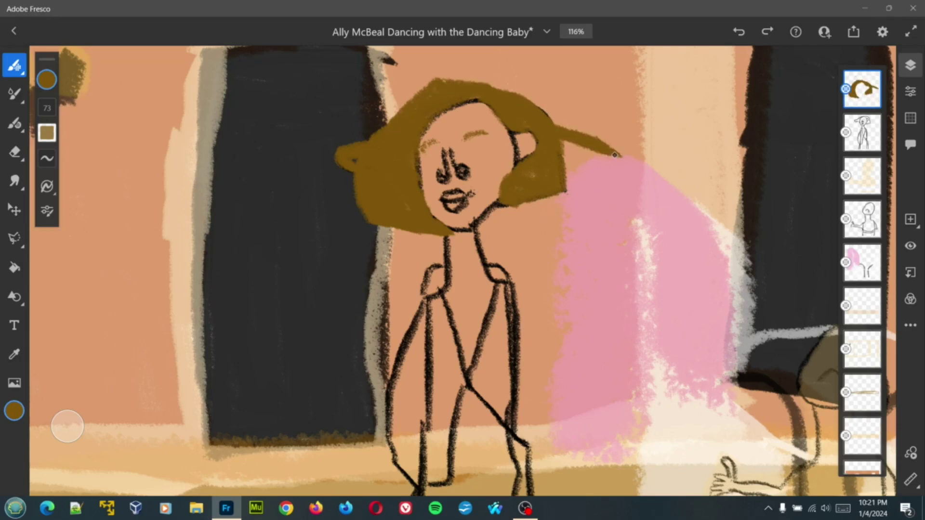
key("ctrl+z")
mouse_move(386, 110)
left_mouse_down()
mouse_move(462, 82)
mouse_move(550, 101)
left_mouse_up()
key("ctrl+z")
left_click_drag(390, 108, 548, 119)
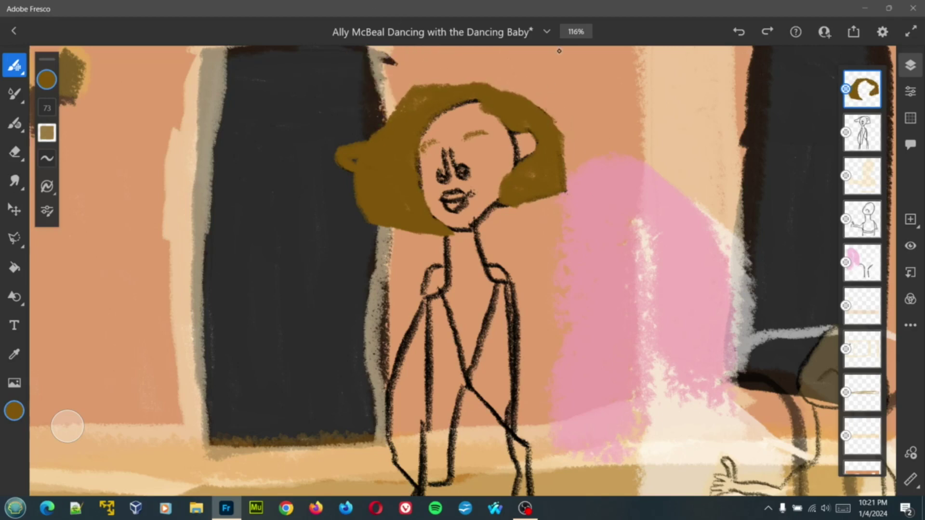
key("ctrl+s")
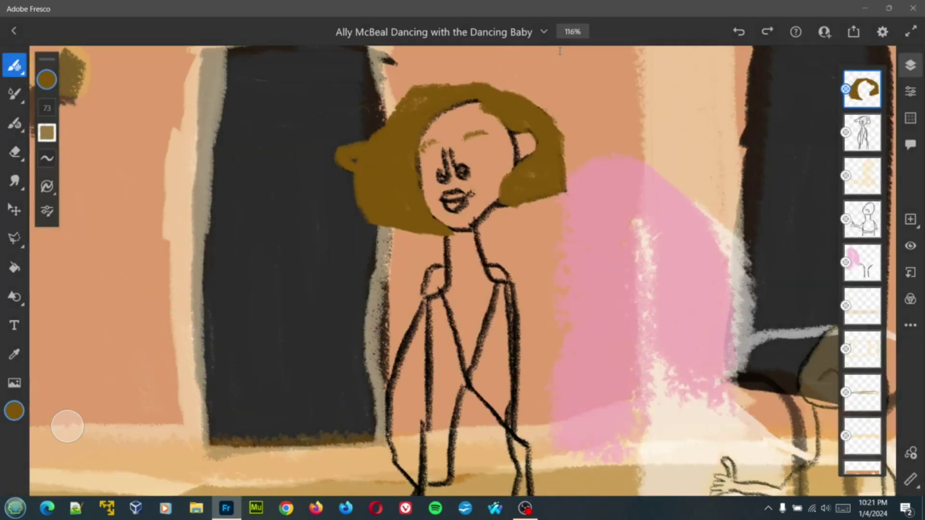
- Switch to the figure's line drawing layer and set the brush to black at size 14
left_click(870, 142)
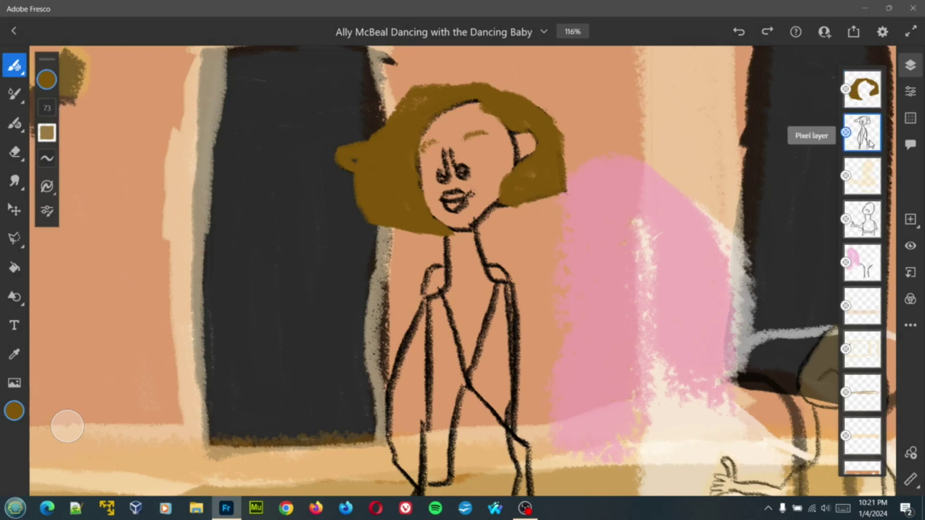
left_click(47, 80)
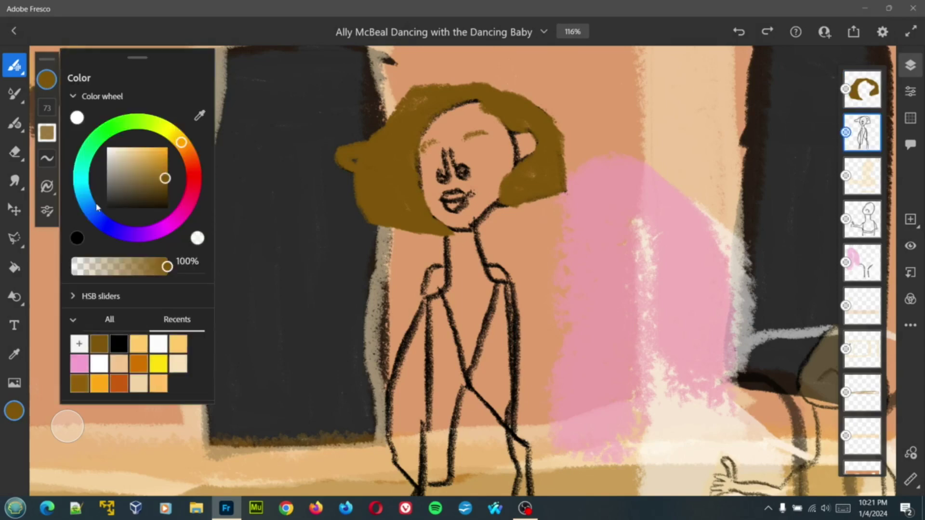
left_click_drag(170, 187, 167, 212)
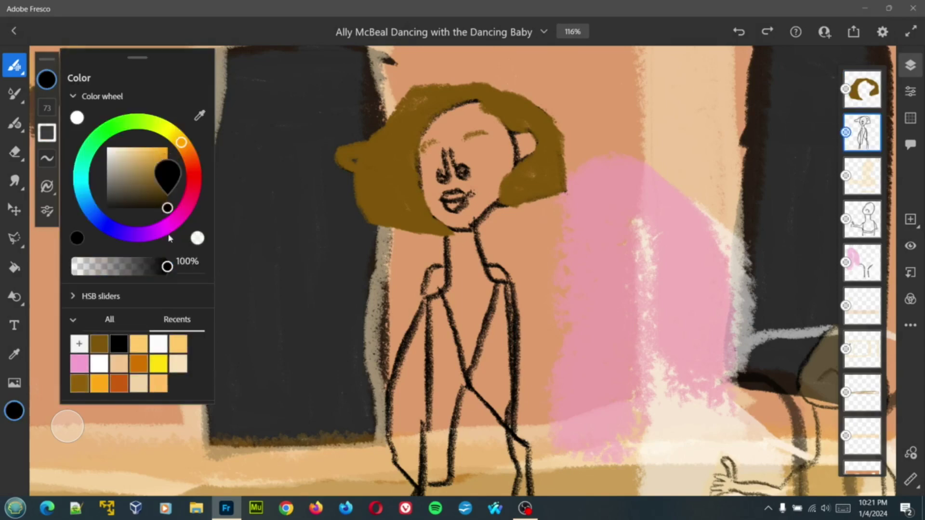
left_click(50, 110)
left_click(50, 111)
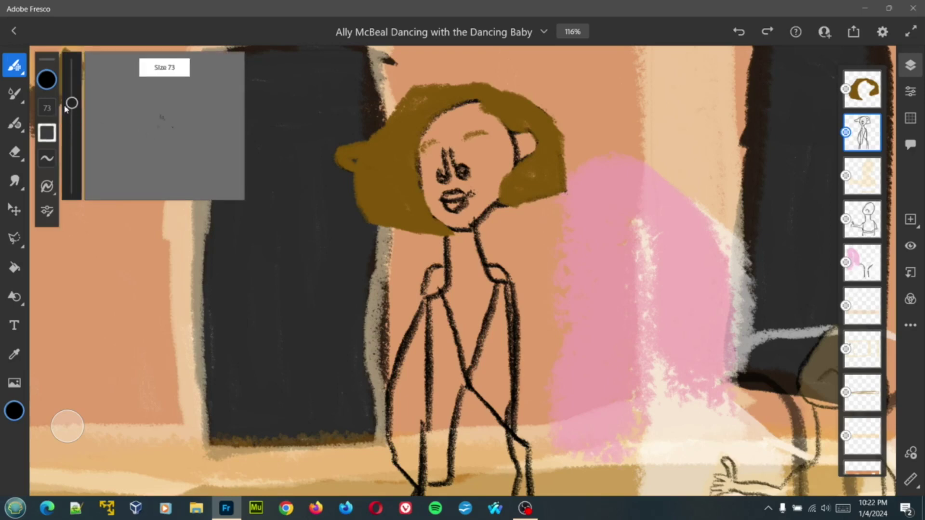
left_click_drag(72, 102, 72, 155)
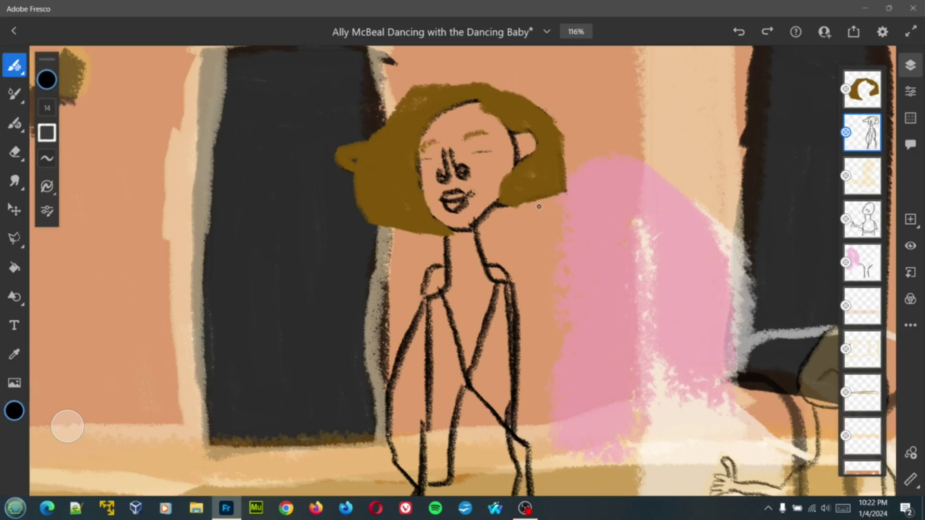
- Undo the last thin eye strokes and draw a slanted eyelid line beneath the figure's eyebrow
key("ctrl+z")
key("ctrl+z")
key("ctrl+z")
left_click_drag(470, 160, 487, 149)
- Try to sketch a thin-lined hand with fingers at the end of the arm nearest the large door
scroll(487, 188, "down", 4)
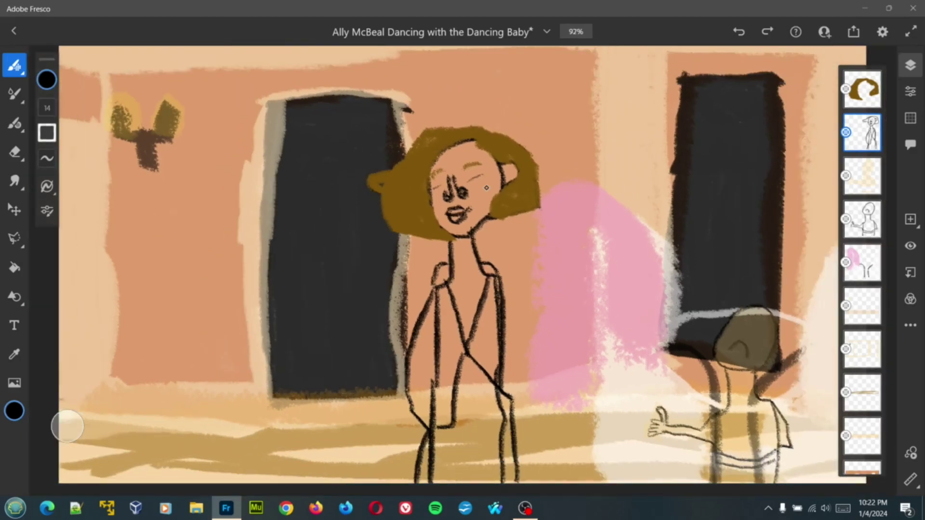
scroll(486, 188, "down", 5)
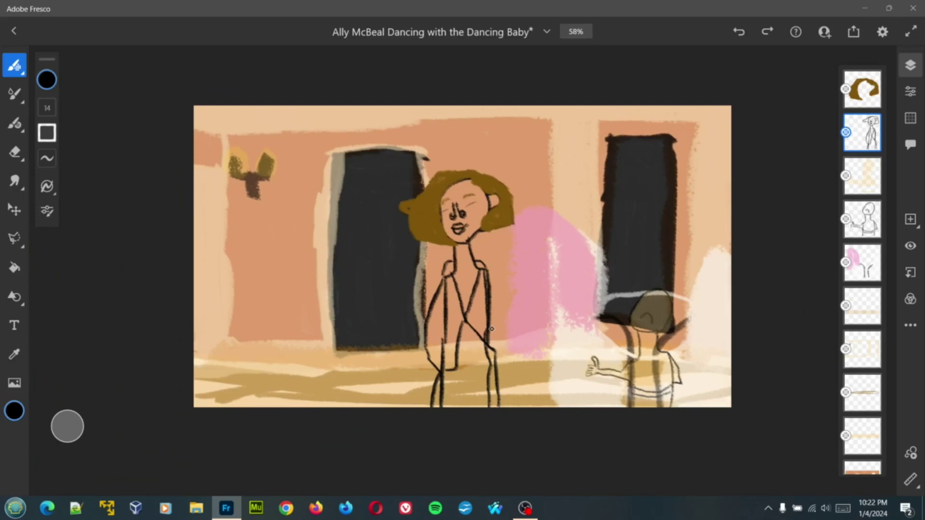
scroll(491, 329, "up", 8)
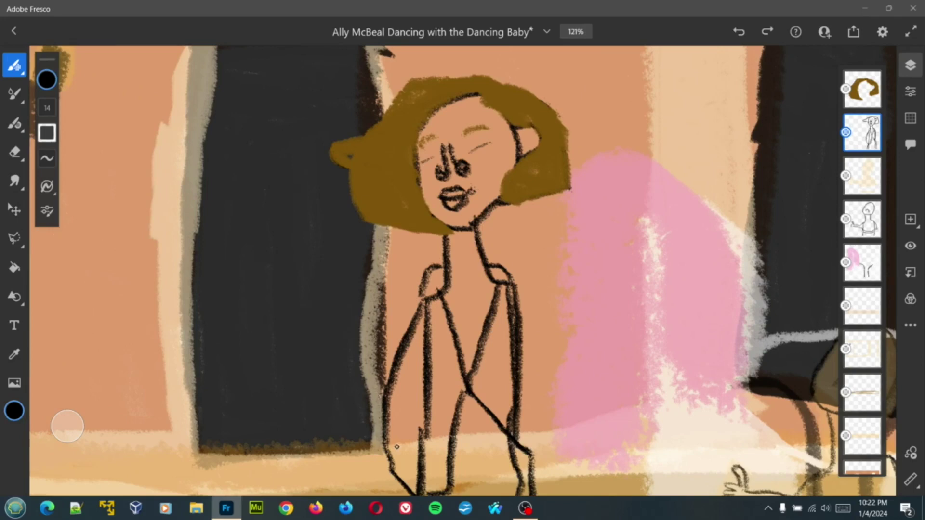
left_click_drag(390, 447, 437, 426)
left_click_drag(388, 452, 425, 475)
key("ctrl+z")
mouse_move(425, 460)
left_mouse_down()
mouse_move(411, 446)
mouse_move(406, 458)
left_mouse_up()
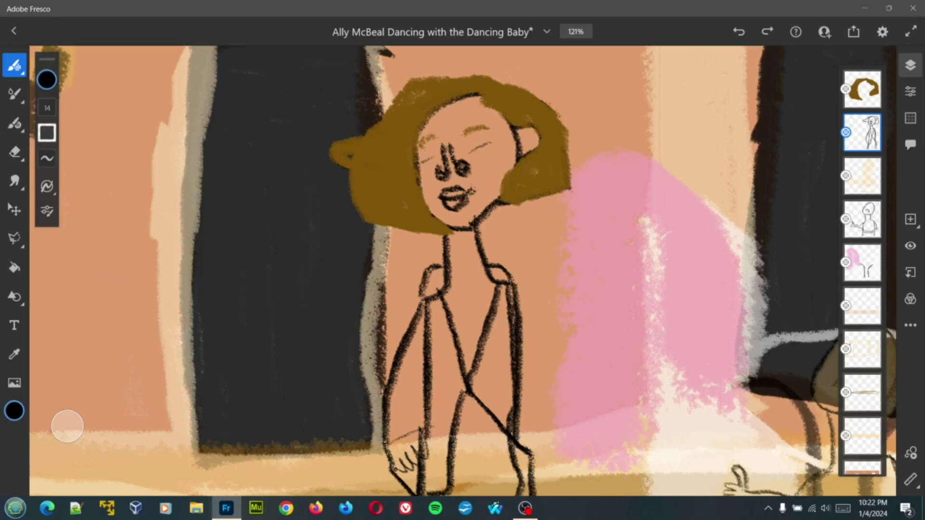
left_click_drag(424, 437, 436, 444)
key("ctrl+z")
key("ctrl+z")
key("ctrl+z")
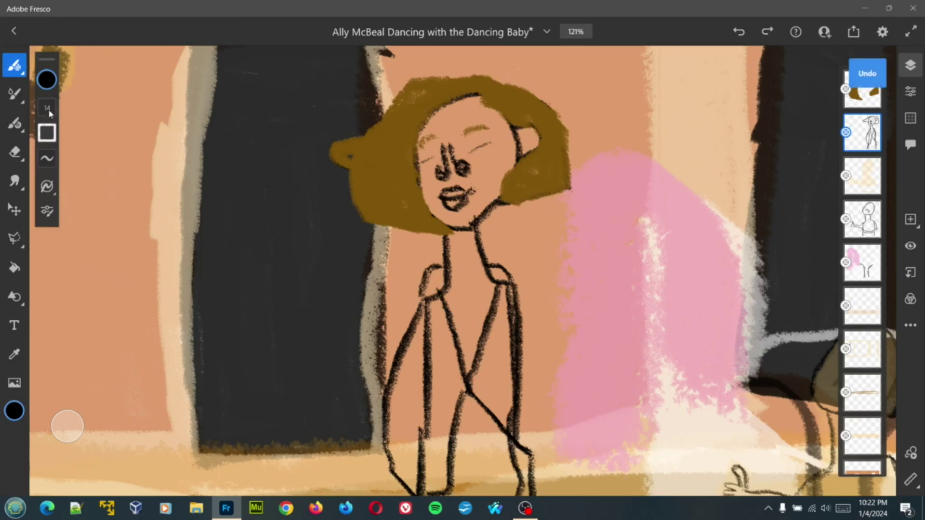
- Set the brush size to 38, draw the other arm bent outward with a round cuff and a second outer line, and save
left_click(47, 109)
left_click_drag(72, 154, 72, 128)
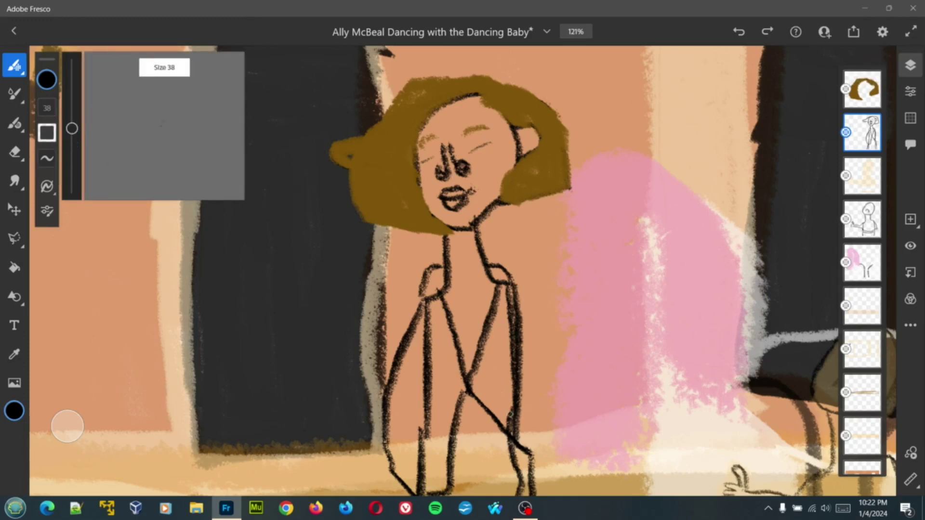
left_click_drag(509, 419, 588, 419)
mouse_move(502, 282)
left_mouse_down()
mouse_move(542, 341)
mouse_move(548, 391)
mouse_move(584, 420)
mouse_move(597, 418)
mouse_move(563, 394)
mouse_move(585, 405)
mouse_move(578, 422)
mouse_move(553, 420)
mouse_move(580, 432)
mouse_move(585, 417)
left_mouse_up()
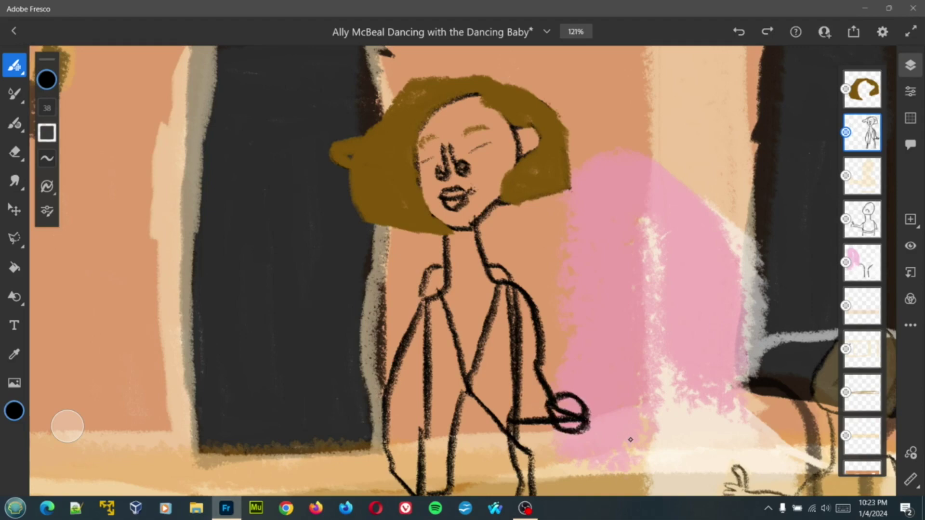
key("ctrl+s")
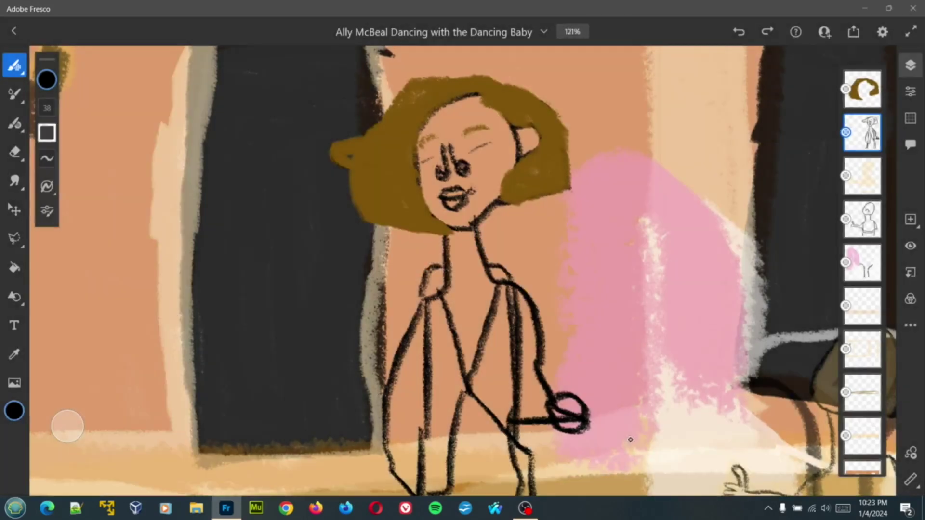
mouse_move(506, 279)
left_mouse_down()
mouse_move(542, 308)
mouse_move(586, 404)
left_mouse_up()
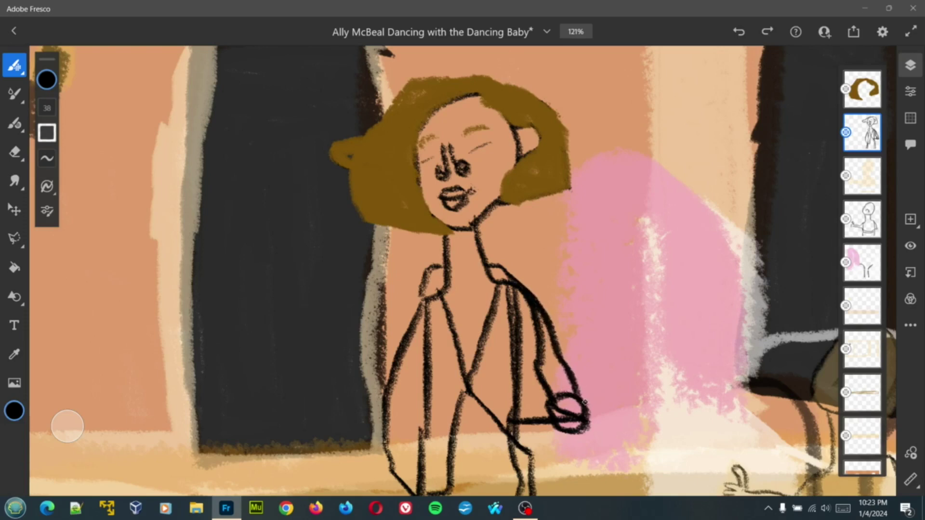
- Try to extend the arm beyond the cuff with a thick forearm shape and a flared sleeve line
left_click_drag(577, 402, 617, 413)
mouse_move(546, 410)
left_mouse_down()
mouse_move(612, 427)
mouse_move(618, 417)
mouse_move(606, 406)
mouse_move(649, 415)
mouse_move(656, 418)
mouse_move(645, 437)
left_mouse_up()
mouse_move(619, 432)
left_mouse_down()
mouse_move(580, 445)
mouse_move(553, 428)
left_mouse_up()
left_click_drag(554, 329, 654, 417)
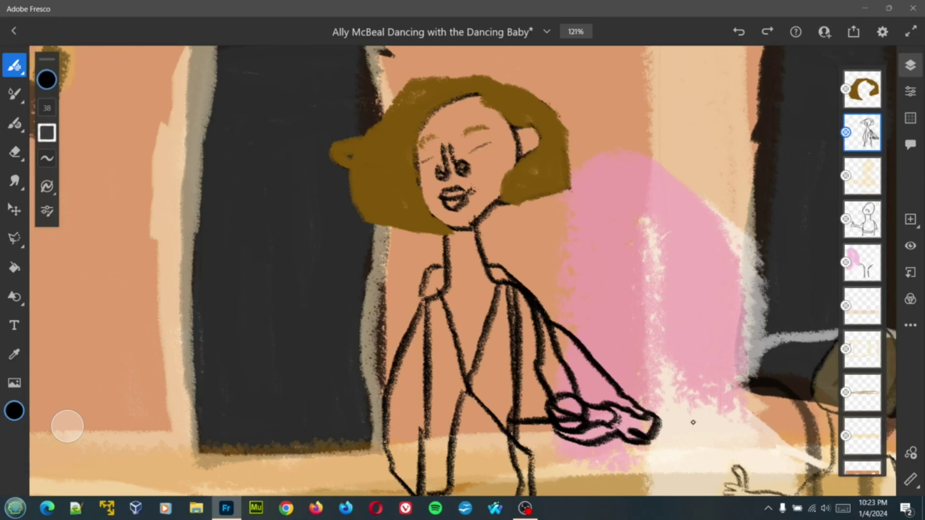
- Save the painting and set the brush size to 22
scroll(693, 423, "down", 6)
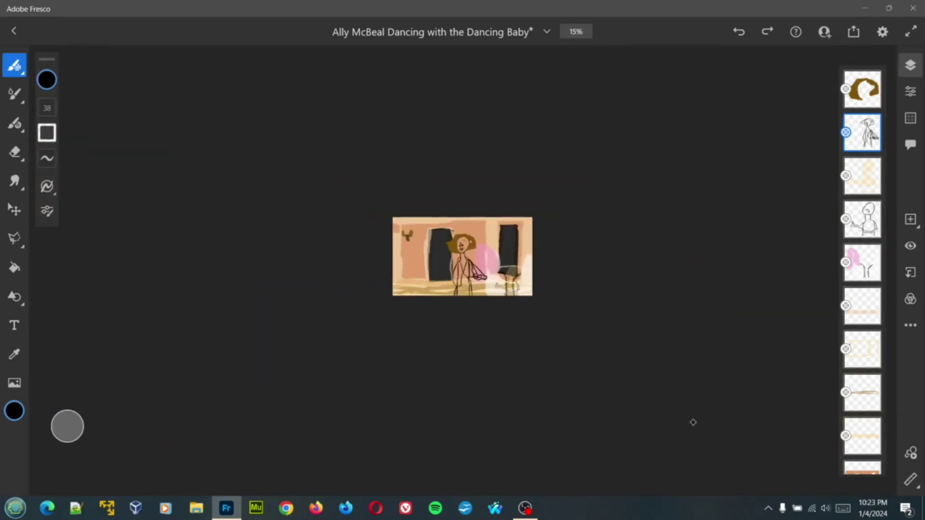
scroll(693, 422, "up", 6)
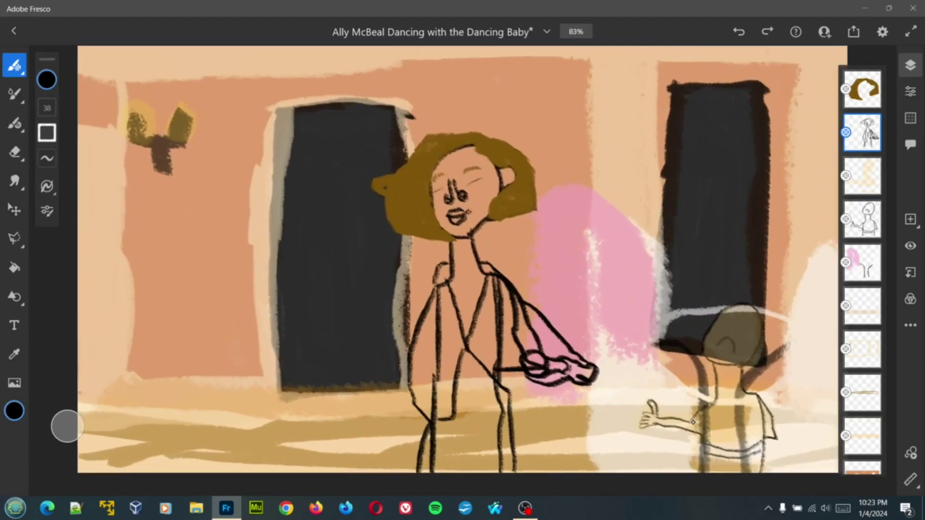
scroll(693, 422, "up", 2)
key("ctrl+s")
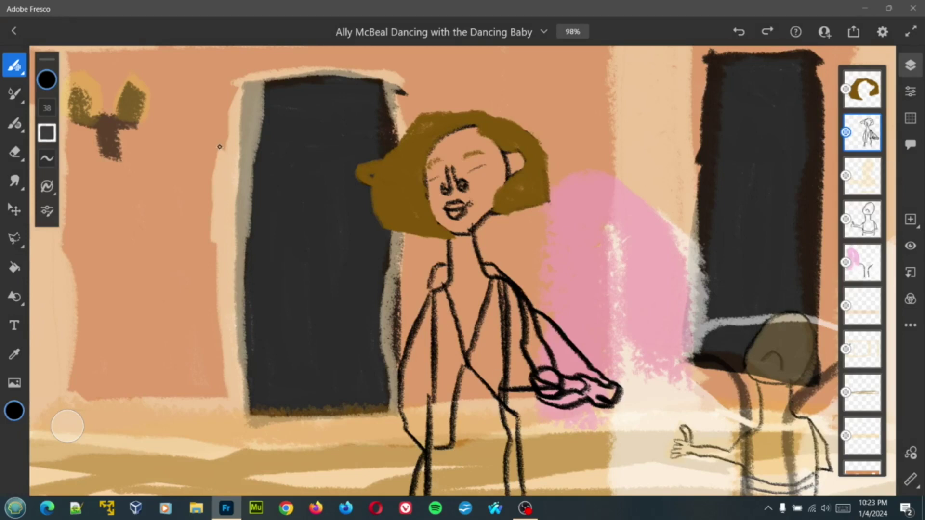
left_click(47, 108)
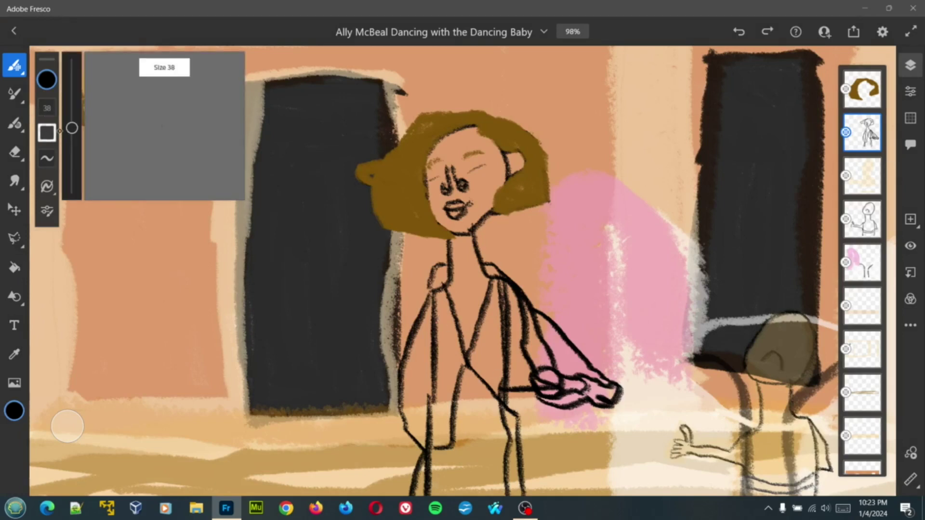
mouse_move(72, 129)
left_mouse_down()
mouse_move(72, 120)
mouse_move(71, 146)
left_mouse_up()
- Try to draw spread fingers on the extended arm, and undo the fingers, sleeve line and forearm shape beyond the cuff
mouse_move(613, 365)
left_mouse_down()
mouse_move(625, 383)
mouse_move(643, 375)
mouse_move(643, 384)
mouse_move(627, 386)
mouse_move(647, 397)
mouse_move(633, 399)
mouse_move(655, 403)
mouse_move(634, 407)
left_mouse_up()
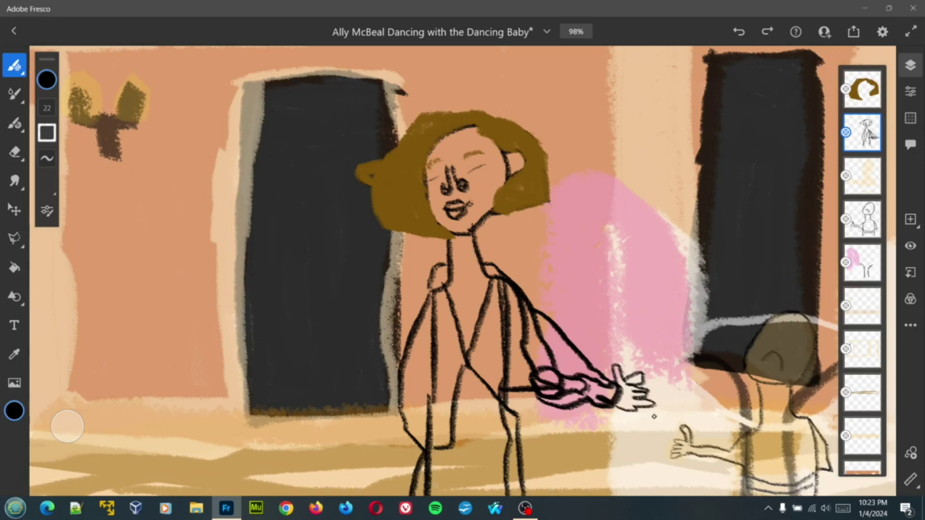
key("ctrl+z")
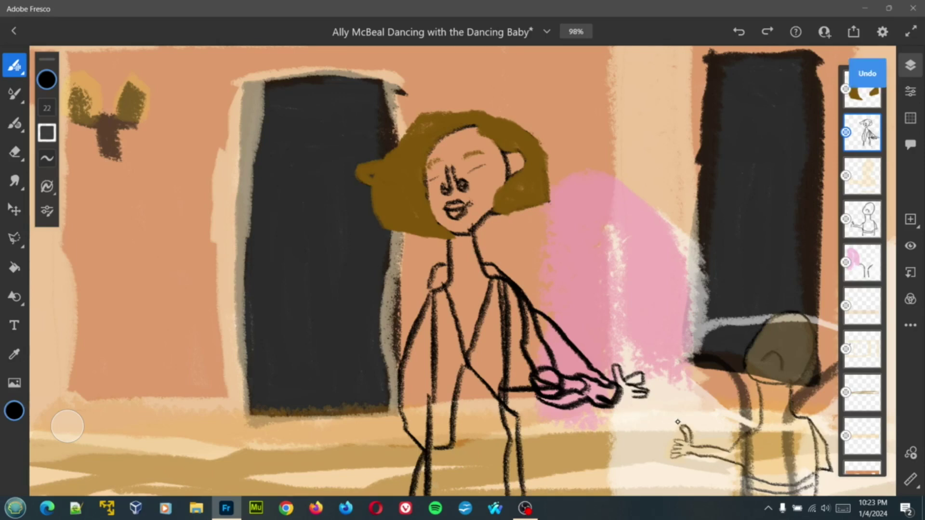
key("ctrl+z")
key("ctrl+z")
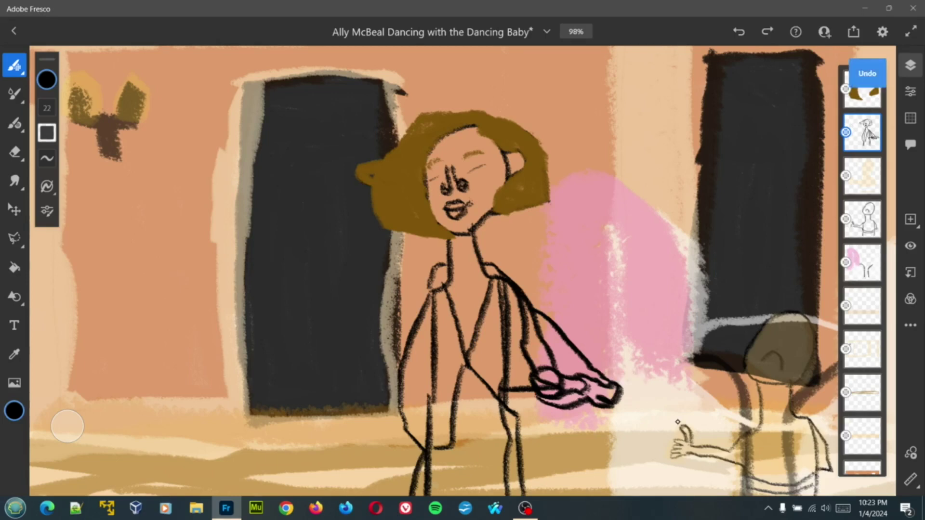
key("ctrl+z")
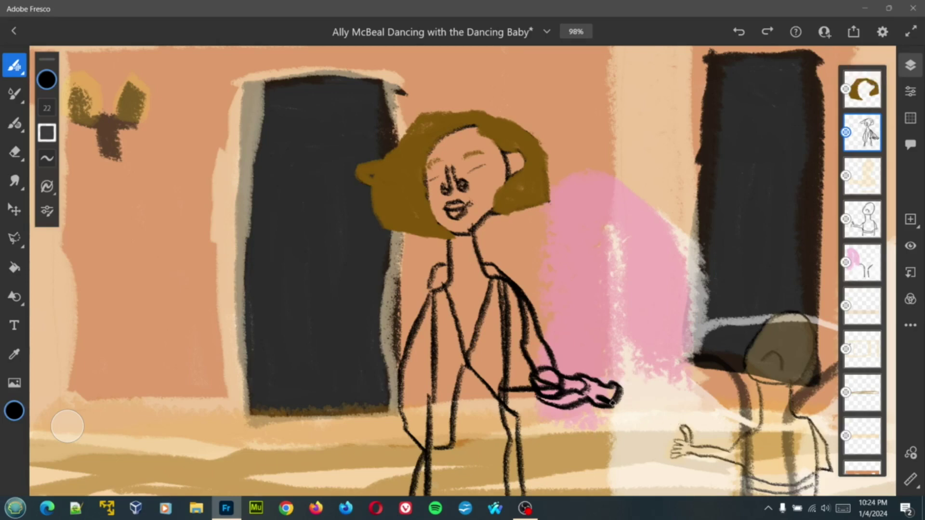
key("ctrl+z")
key("ctrl+z")
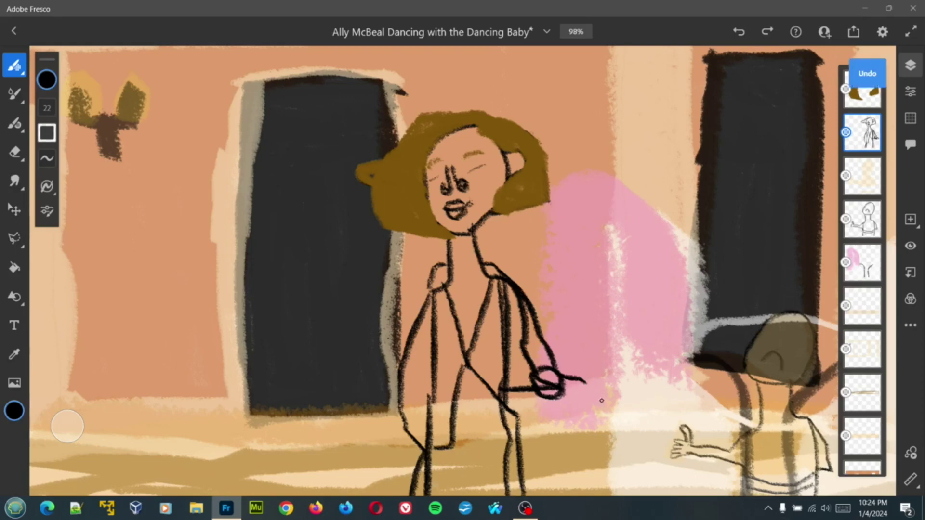
- Draw a small hand with a raised thumb beyond the round cuff, and short fingers on the other arm at the hip
mouse_move(554, 397)
left_mouse_down()
mouse_move(577, 396)
mouse_move(592, 370)
mouse_move(587, 383)
mouse_move(600, 378)
mouse_move(592, 390)
mouse_move(608, 389)
left_mouse_up()
key("ctrl+z")
key("ctrl+z")
left_click_drag(580, 367, 588, 379)
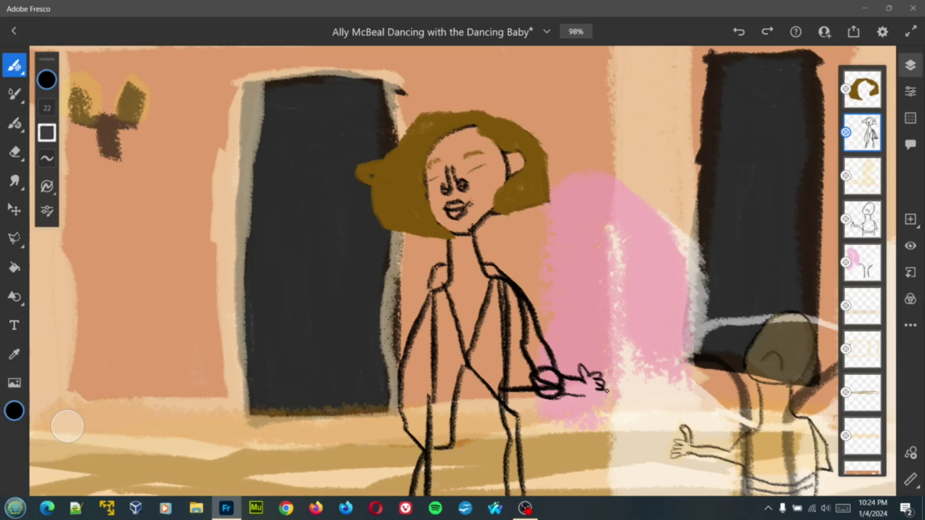
left_click_drag(604, 395, 584, 395)
key("ctrl+minus")
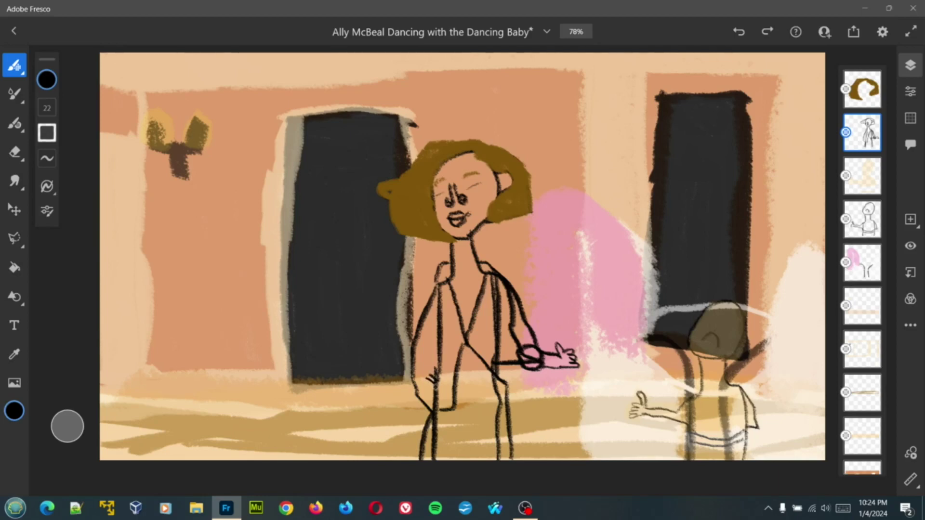
left_click_drag(433, 385, 422, 388)
- Add a new layer above the brown hair layer and choose a dark red brush colour
left_click(861, 94)
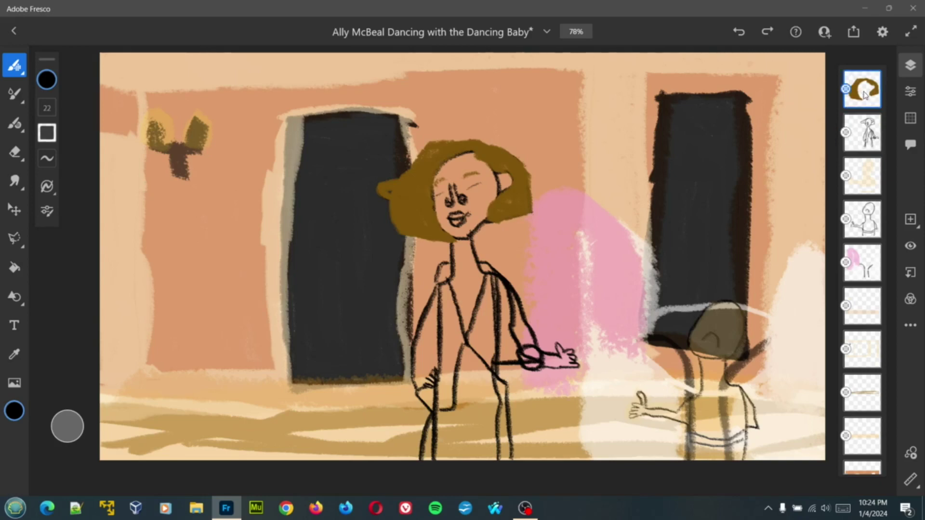
left_click(861, 94)
left_click(766, 98)
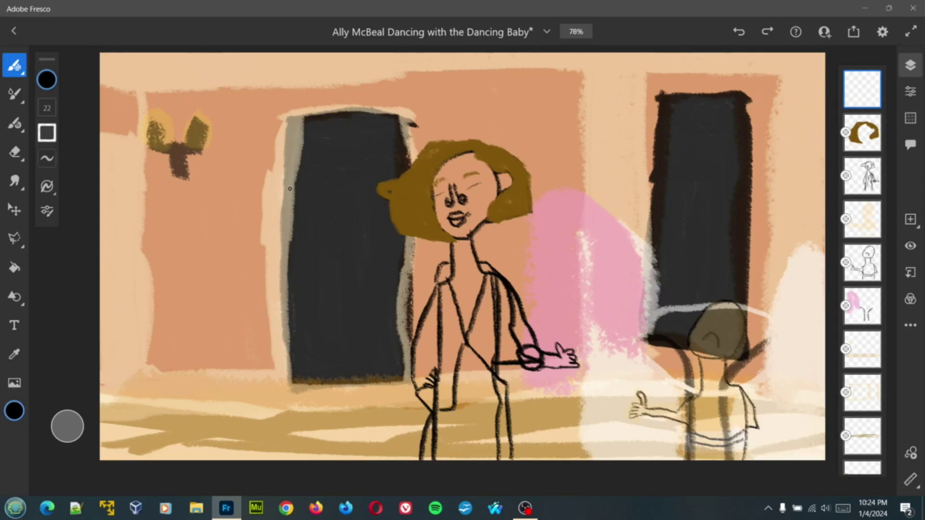
left_click(48, 82)
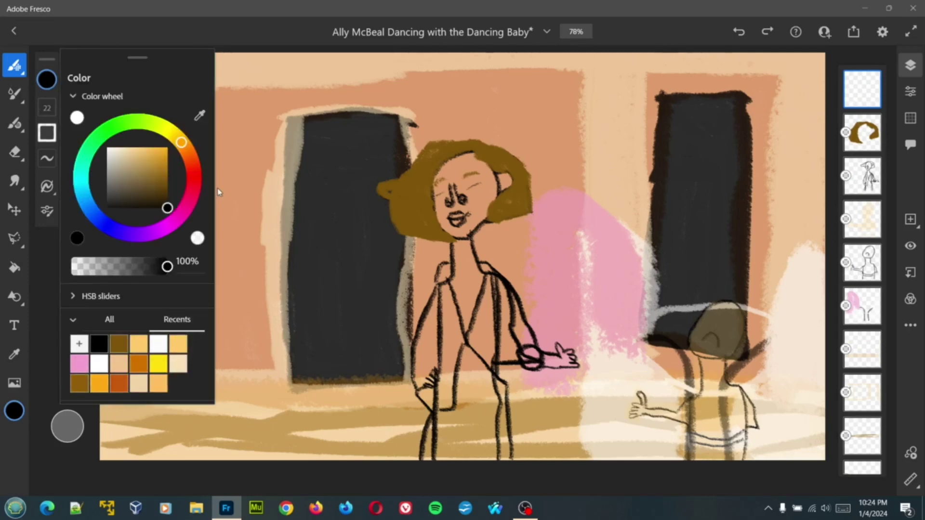
left_click(195, 179)
mouse_move(162, 169)
left_mouse_down()
mouse_move(167, 144)
mouse_move(166, 166)
left_mouse_up()
left_click(167, 169)
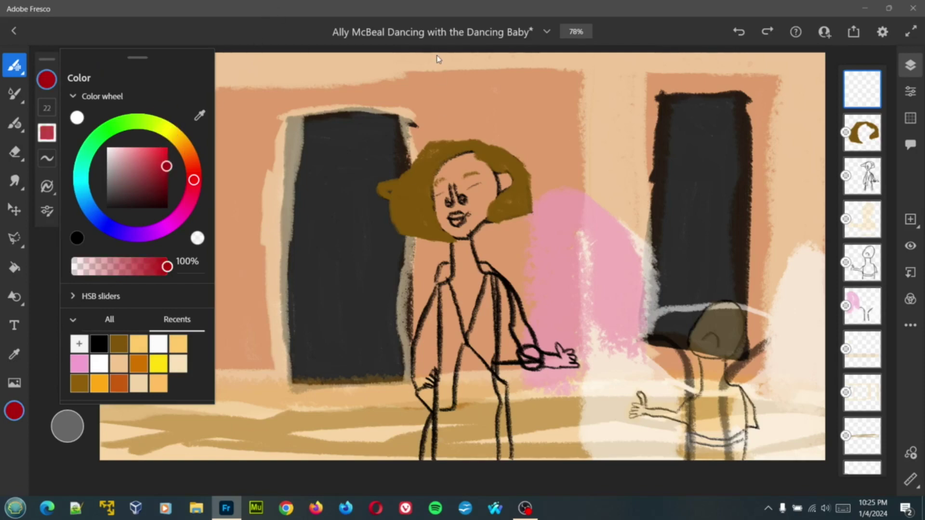
- Save the painting, fill the standing figure's lips with dark red, and save again
key("ctrl+s")
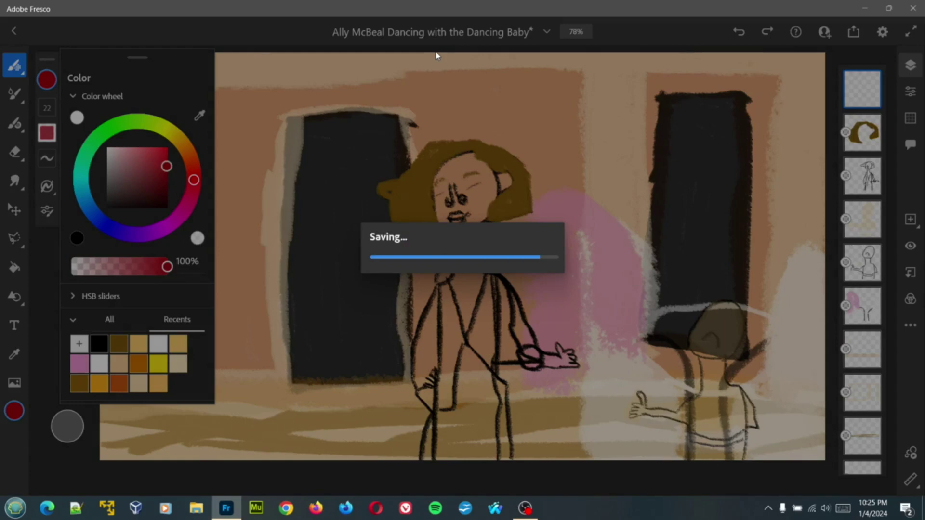
key("ctrl+equal")
key("ctrl+equal")
key("ctrl+equal")
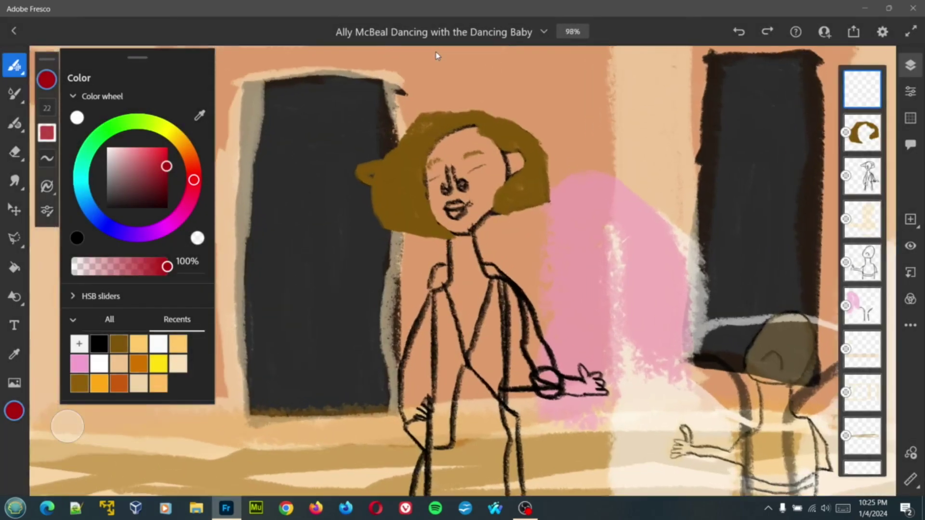
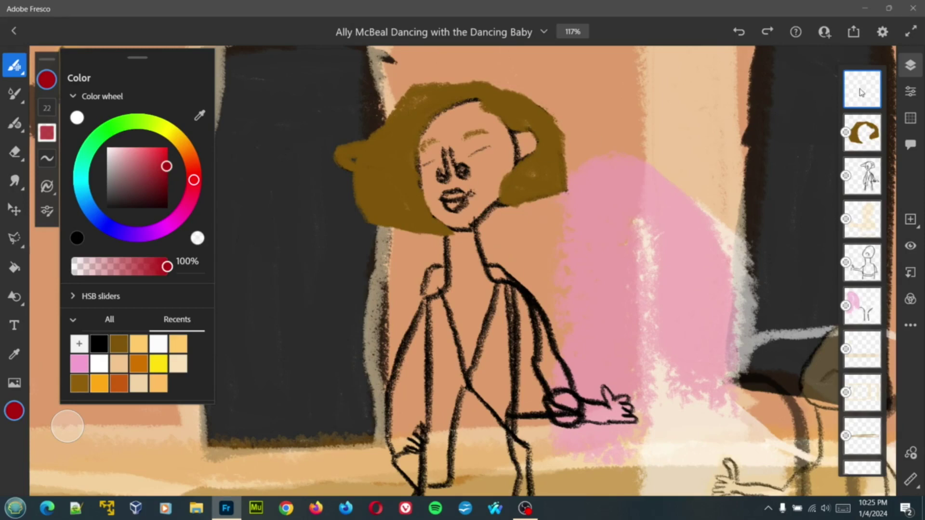
left_click(863, 92)
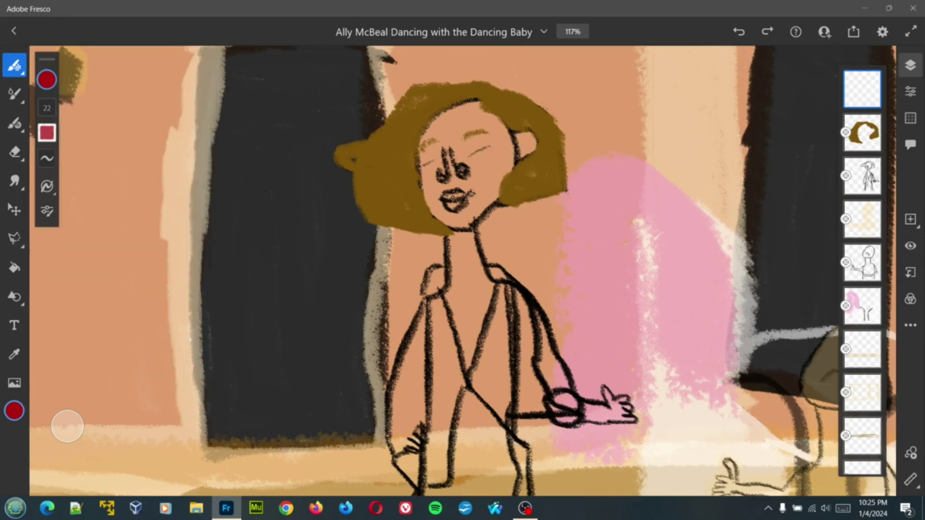
left_click_drag(445, 198, 462, 195)
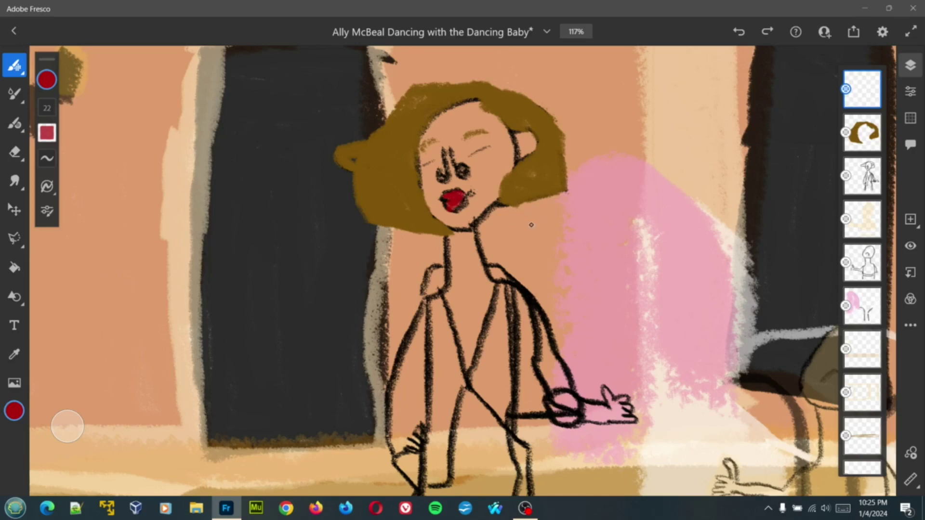
key("ctrl+minus")
key("ctrl+minus")
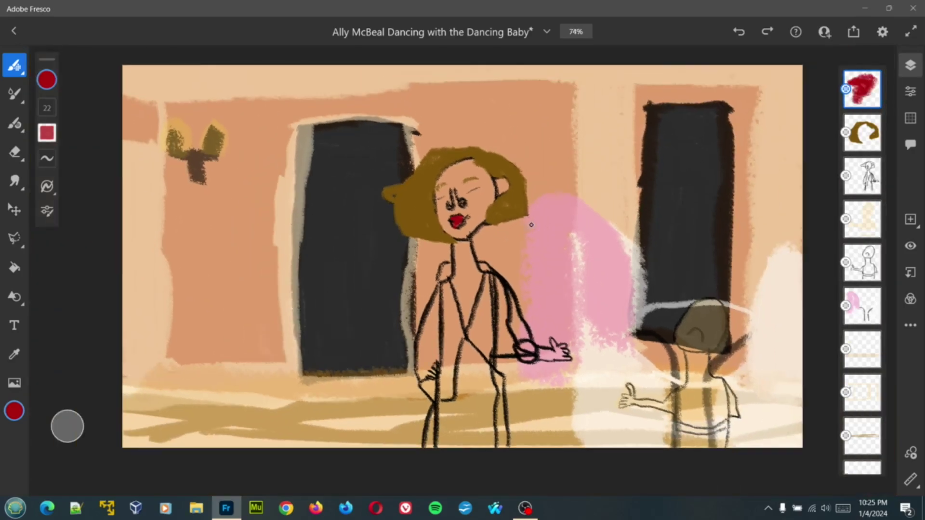
key("ctrl+minus")
key("ctrl+s")
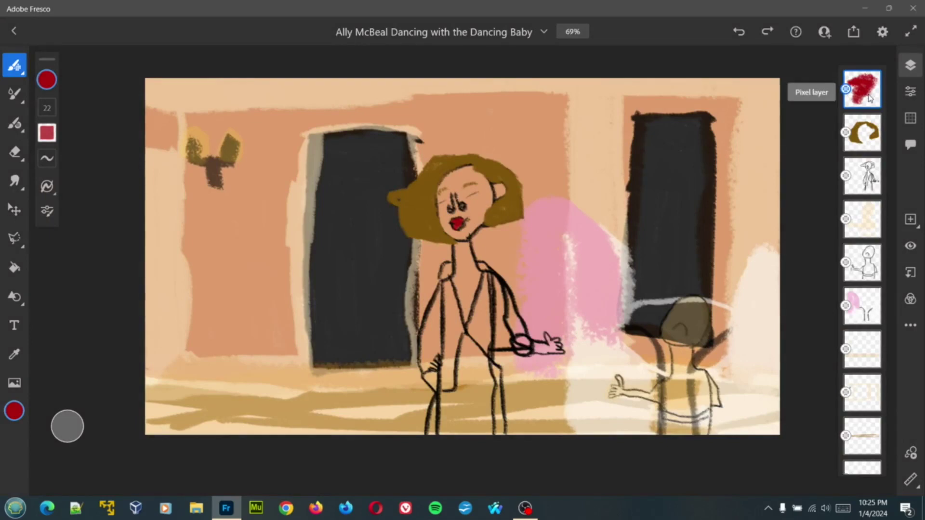
- Add a new layer above the red lips layer and set the brush to light cyan at size 50
left_click(867, 96)
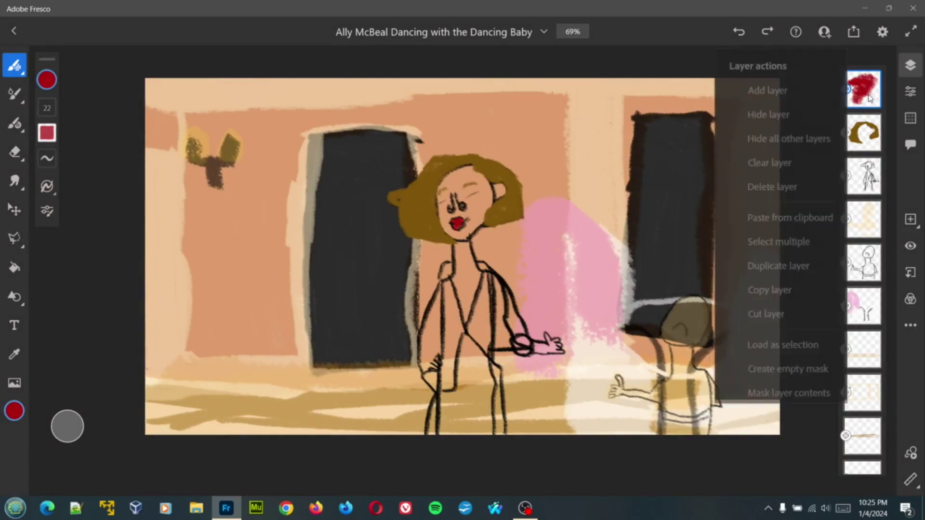
left_click(776, 90)
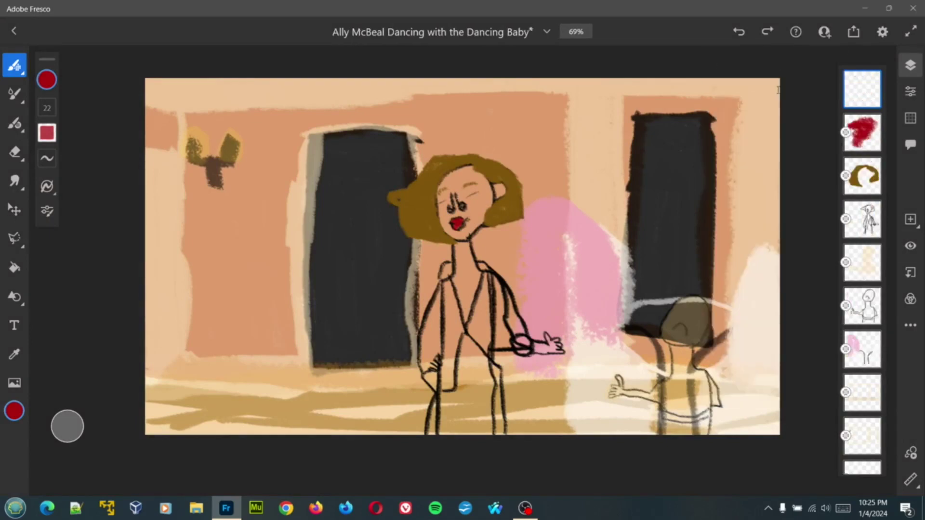
left_click(51, 77)
left_click(81, 183)
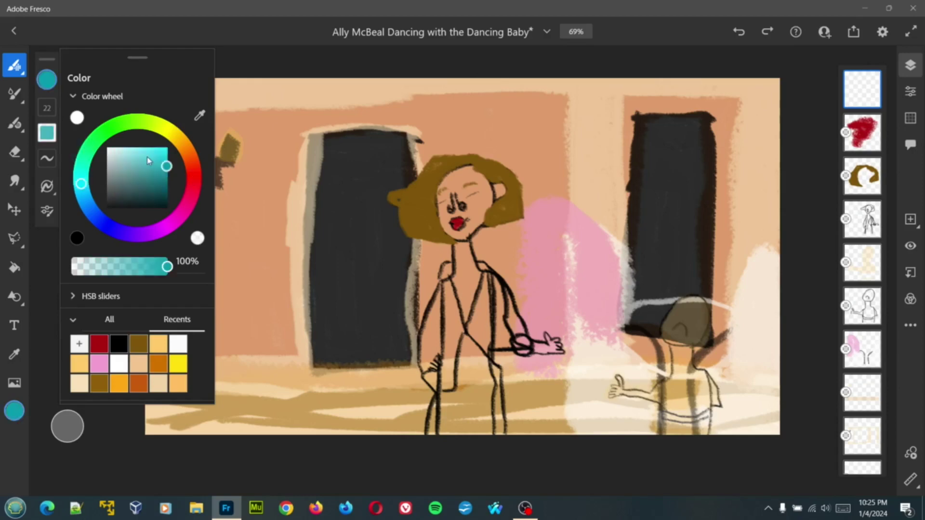
left_click_drag(147, 151, 135, 149)
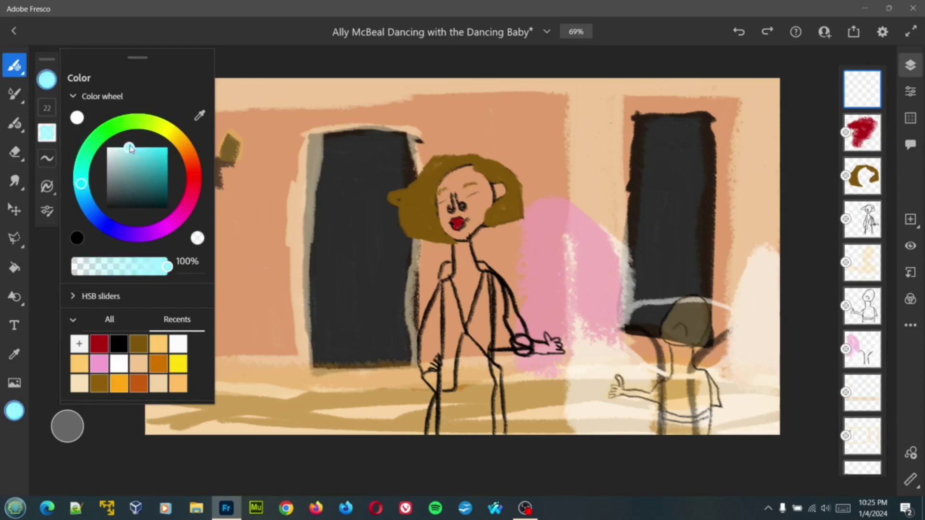
left_click(156, 449)
left_click(44, 104)
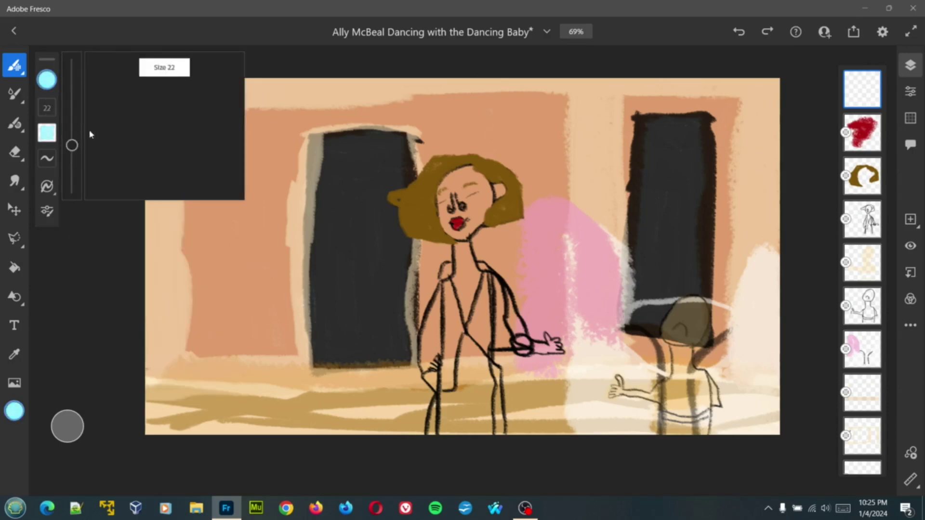
mouse_move(73, 143)
left_mouse_down()
mouse_move(71, 109)
mouse_move(72, 116)
left_mouse_up()
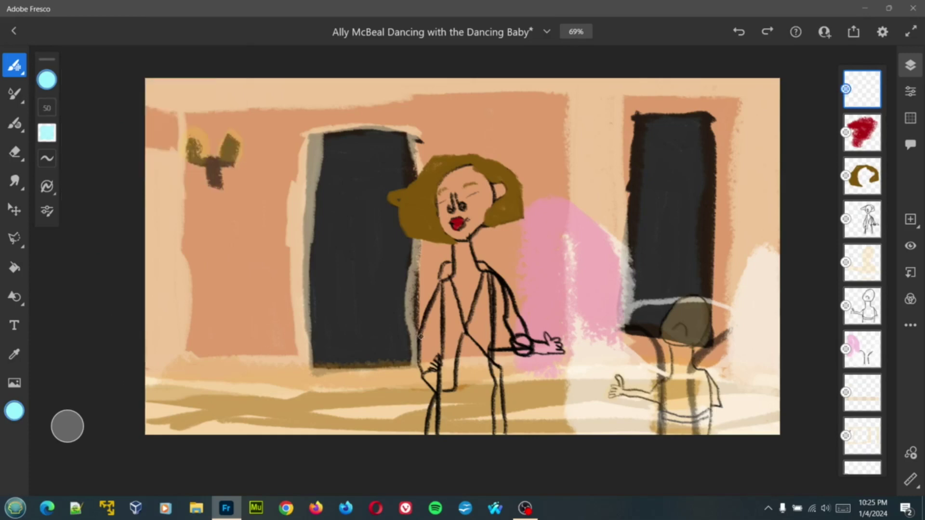
- Paint the hip-side sleeve, jacket front, leg and collar light cyan, raising the brush size to 75 after the first sleeve stroke
mouse_move(421, 345)
left_mouse_down()
mouse_move(420, 370)
mouse_move(424, 309)
mouse_move(449, 271)
left_mouse_up()
left_click(46, 107)
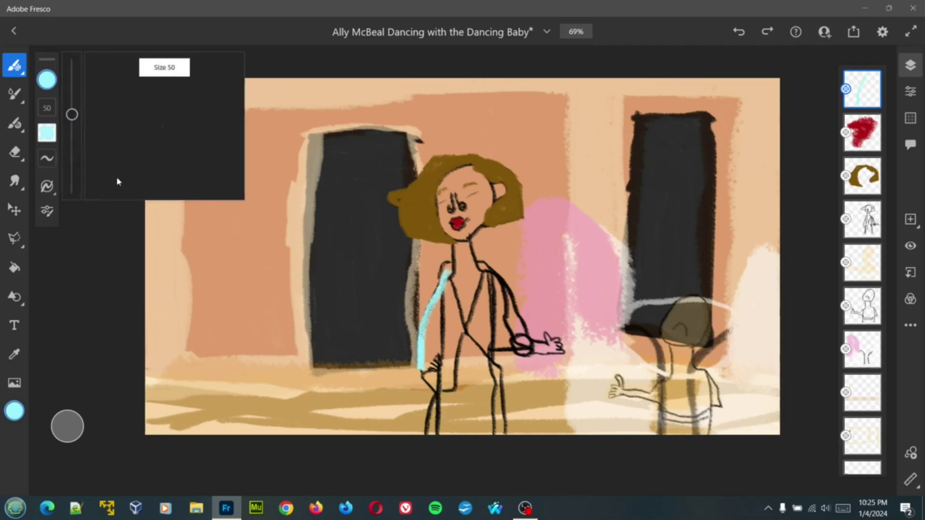
left_click_drag(72, 115, 75, 103)
mouse_move(425, 368)
left_mouse_down()
mouse_move(439, 343)
mouse_move(449, 270)
mouse_move(422, 344)
mouse_move(437, 392)
mouse_move(429, 376)
mouse_move(438, 449)
left_mouse_up()
mouse_move(456, 377)
left_mouse_down()
mouse_move(435, 389)
mouse_move(445, 356)
mouse_move(451, 379)
left_mouse_up()
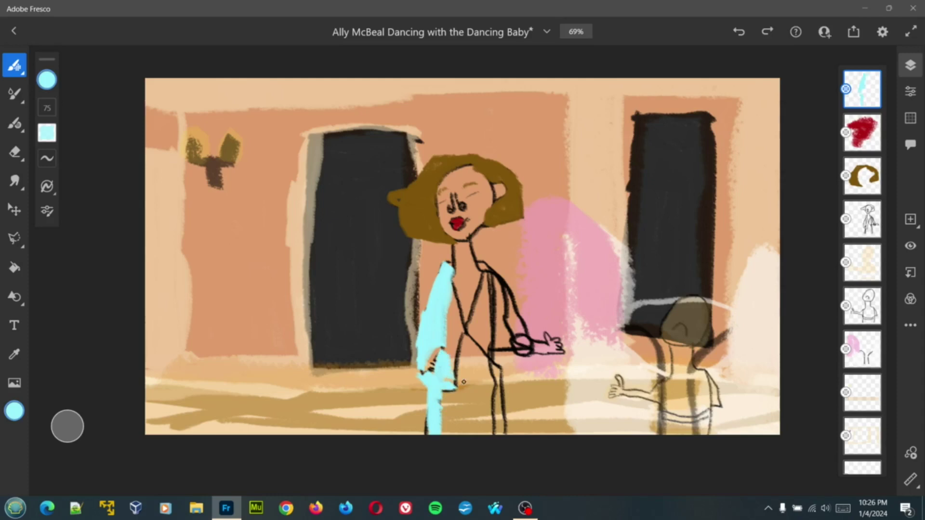
key("ctrl+z")
mouse_move(443, 344)
left_mouse_down()
mouse_move(448, 391)
mouse_move(449, 280)
mouse_move(454, 357)
left_mouse_up()
mouse_move(473, 324)
left_mouse_down()
mouse_move(490, 265)
mouse_move(479, 260)
mouse_move(435, 277)
mouse_move(451, 256)
left_mouse_up()
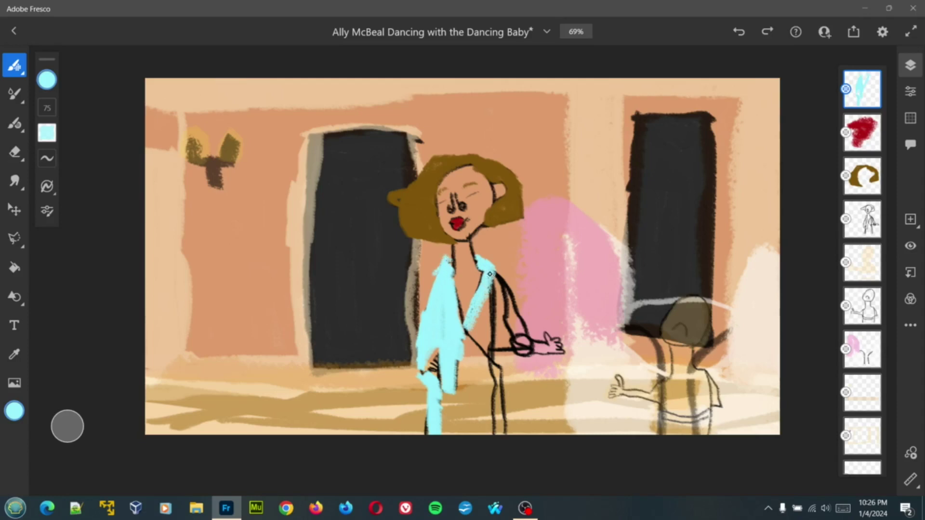
- Paint the extended arm's sleeve and fill the rest of the torso and legs with light cyan
mouse_move(513, 328)
left_mouse_down()
mouse_move(530, 350)
mouse_move(495, 271)
mouse_move(517, 299)
mouse_move(531, 344)
mouse_move(523, 353)
mouse_move(511, 309)
left_mouse_up()
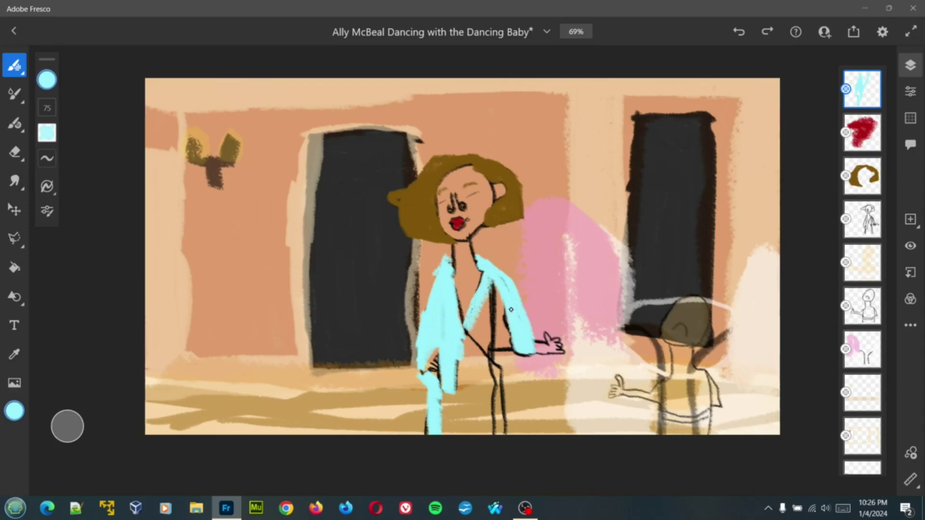
mouse_move(494, 278)
left_mouse_down()
mouse_move(488, 355)
mouse_move(468, 340)
mouse_move(491, 281)
mouse_move(474, 371)
mouse_move(458, 316)
mouse_move(459, 296)
mouse_move(475, 368)
mouse_move(477, 309)
mouse_move(485, 352)
mouse_move(492, 348)
mouse_move(499, 445)
mouse_move(486, 341)
mouse_move(503, 438)
mouse_move(429, 430)
mouse_move(451, 415)
mouse_move(456, 353)
mouse_move(448, 430)
mouse_move(446, 389)
mouse_move(436, 438)
mouse_move(491, 432)
mouse_move(474, 415)
mouse_move(474, 373)
mouse_move(468, 441)
mouse_move(496, 425)
left_mouse_up()
mouse_move(479, 406)
left_mouse_down()
mouse_move(487, 439)
mouse_move(501, 369)
mouse_move(495, 432)
left_mouse_up()
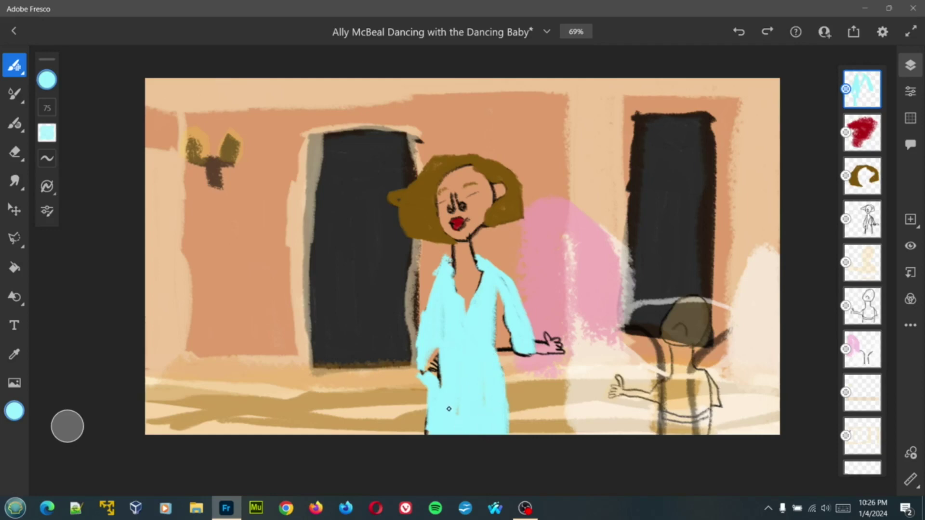
mouse_move(439, 429)
left_mouse_down()
mouse_move(425, 424)
mouse_move(426, 440)
left_mouse_up()
mouse_move(485, 354)
left_mouse_down()
mouse_move(495, 295)
mouse_move(506, 436)
mouse_move(508, 385)
left_mouse_up()
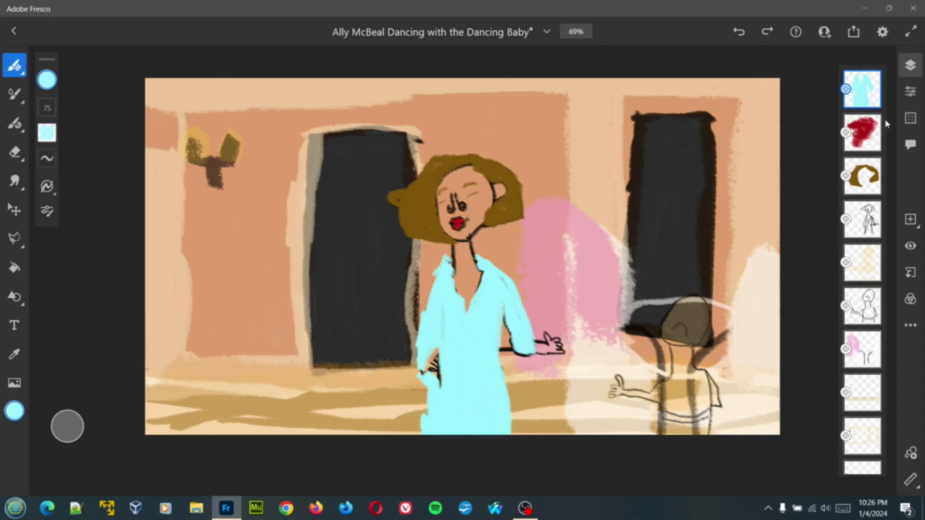
- Open the layer properties of the light cyan clothing layer and slightly lower its opacity
right_click(875, 101)
left_click(910, 91)
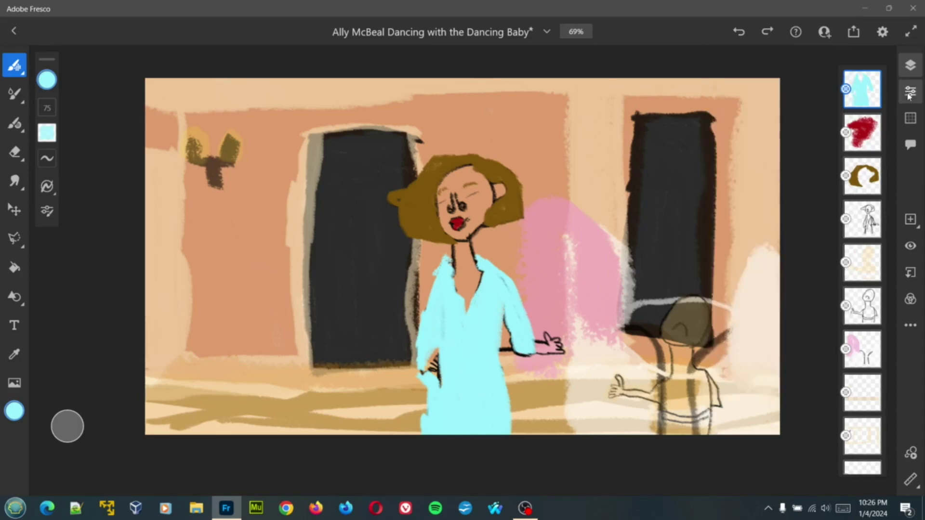
mouse_move(883, 200)
left_mouse_down()
mouse_move(839, 202)
mouse_move(877, 201)
mouse_move(867, 202)
left_mouse_up()
- Try the Darken blend mode on the light cyan clothing layer, and set it back to Normal
left_click(842, 147)
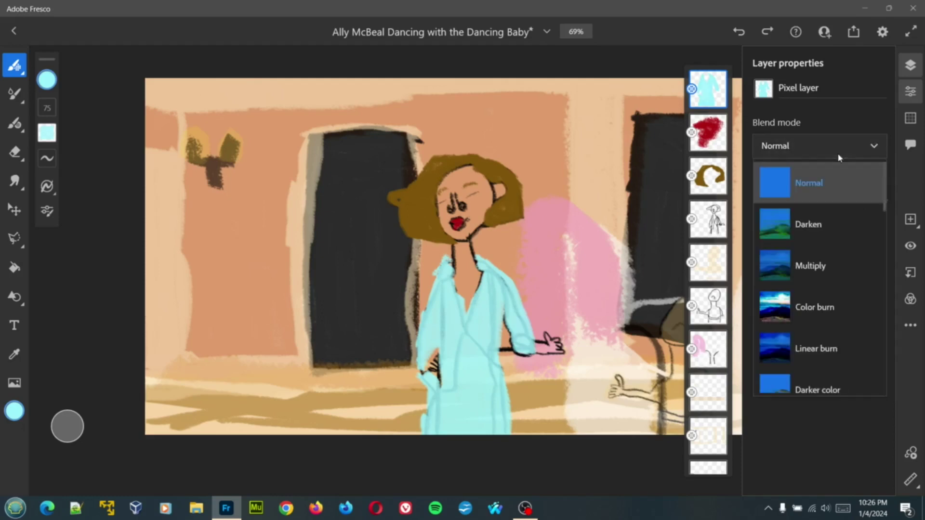
left_click(826, 230)
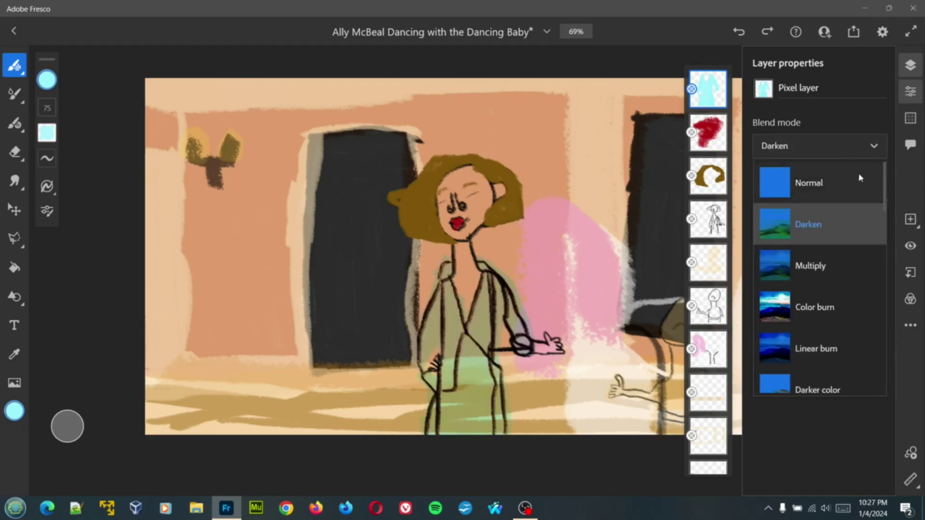
left_click(860, 146)
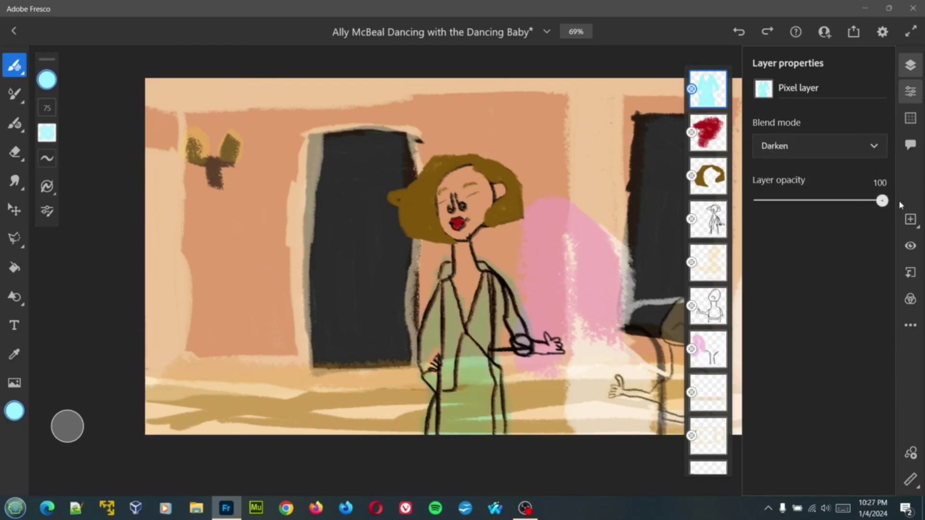
left_click(852, 146)
left_click(843, 197)
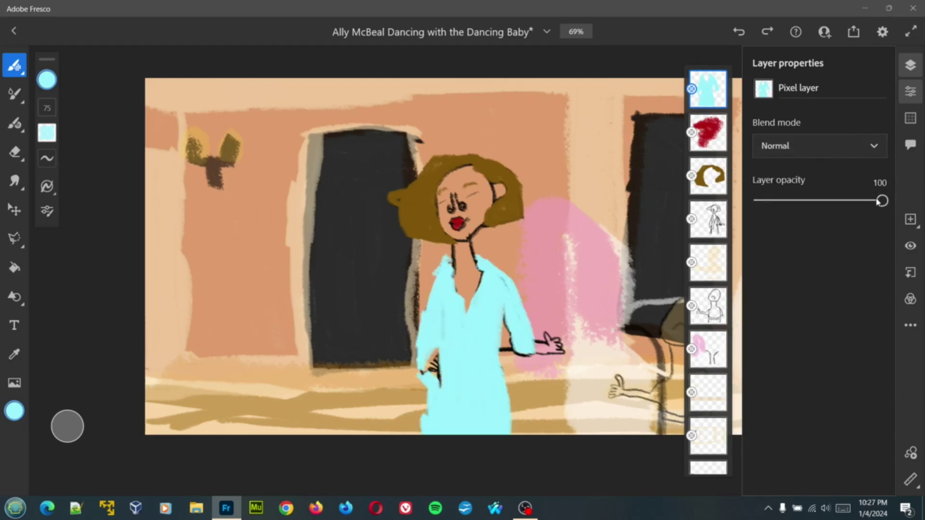
- Set the light cyan clothing layer's opacity to 87 and hide the layer list and properties
left_click_drag(882, 201, 866, 201)
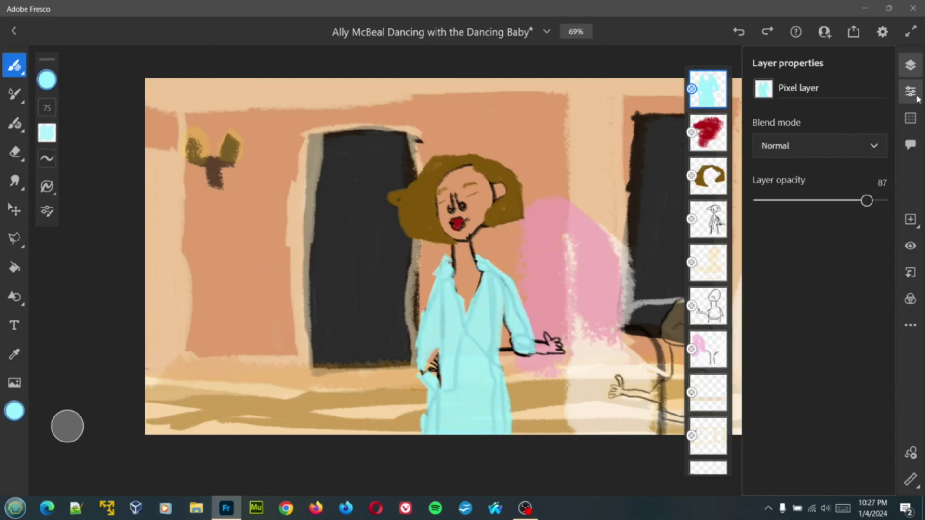
left_click(914, 70)
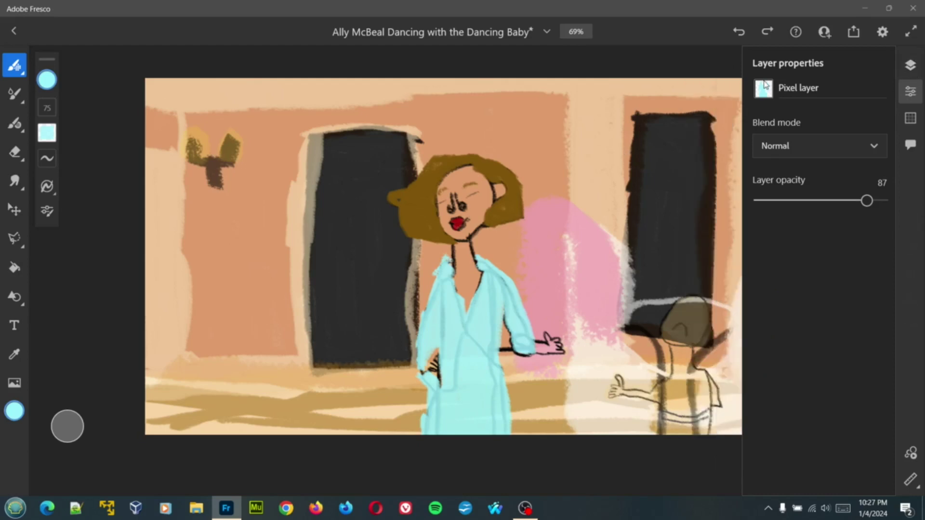
left_click(908, 94)
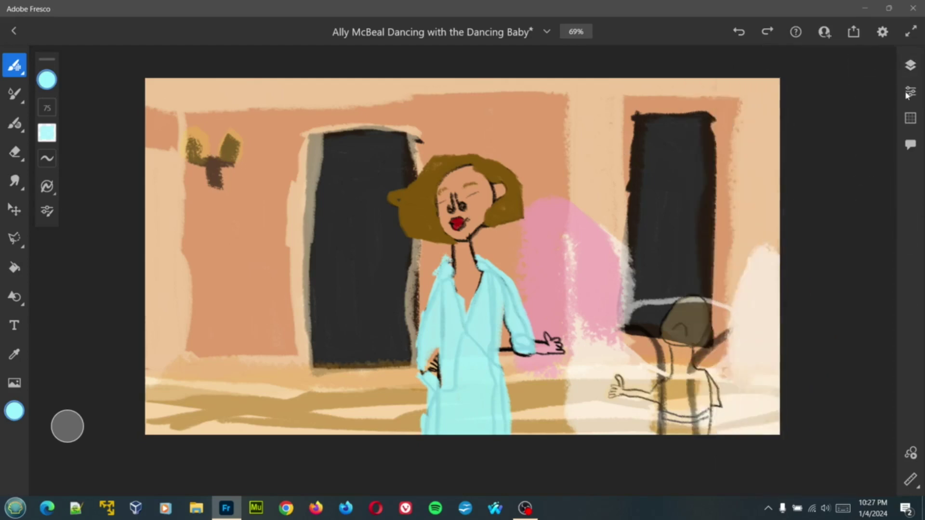
- Set the brush colour to black and paint irregular spots on the waist and skirt of the light cyan clothing
left_click(47, 80)
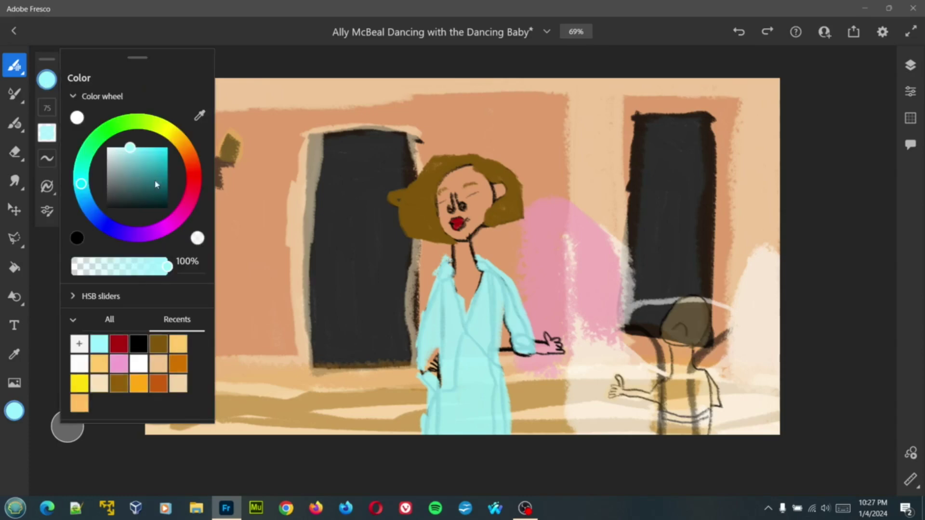
left_click(167, 208)
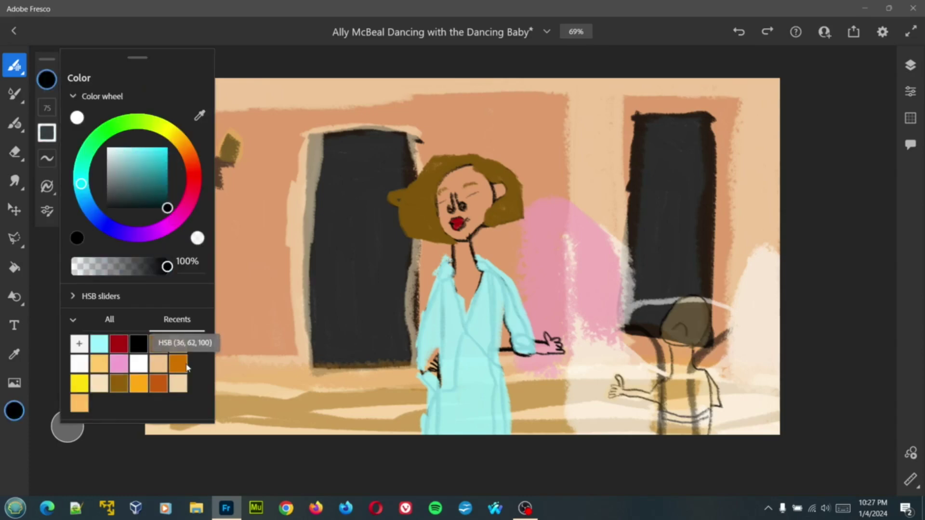
left_click(444, 393)
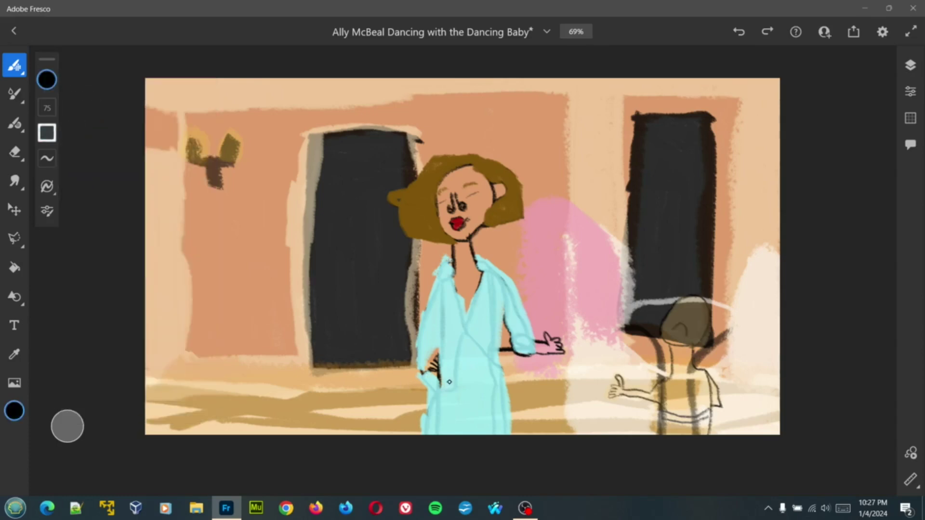
mouse_move(449, 382)
left_mouse_down()
mouse_move(469, 369)
mouse_move(442, 356)
mouse_move(448, 367)
mouse_move(466, 351)
mouse_move(469, 369)
left_mouse_up()
left_click_drag(444, 361, 446, 383)
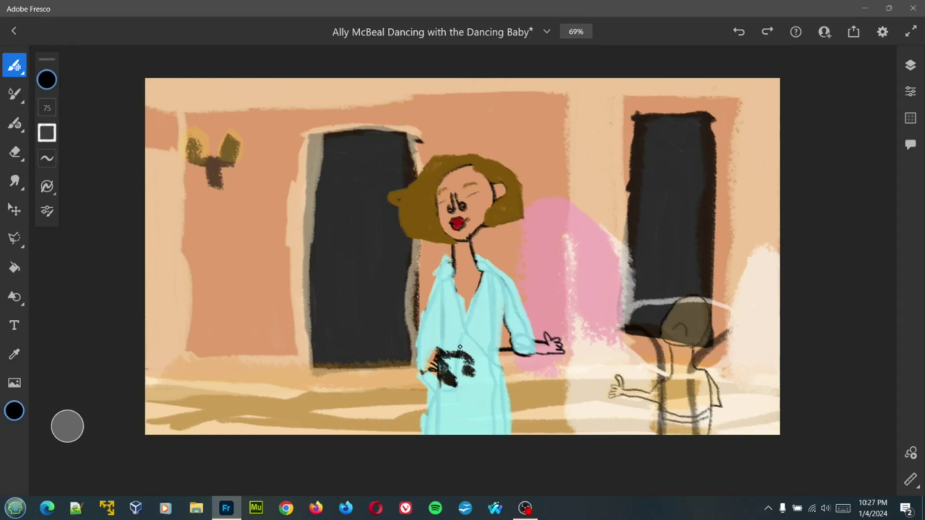
mouse_move(464, 340)
left_mouse_down()
mouse_move(482, 346)
mouse_move(474, 348)
left_mouse_up()
mouse_move(494, 408)
left_mouse_down()
mouse_move(485, 385)
mouse_move(503, 383)
mouse_move(483, 381)
mouse_move(472, 403)
left_mouse_up()
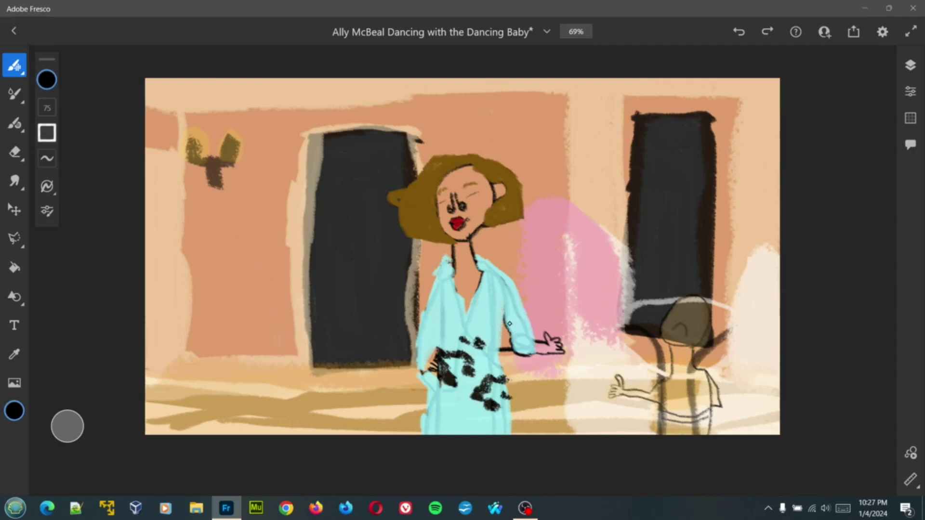
- Paint more black spots on the sleeve, chest, shoulder and bottom edge of the cyan clothing
left_click_drag(518, 311, 520, 301)
mouse_move(527, 333)
left_mouse_down()
mouse_move(510, 315)
mouse_move(525, 337)
left_mouse_up()
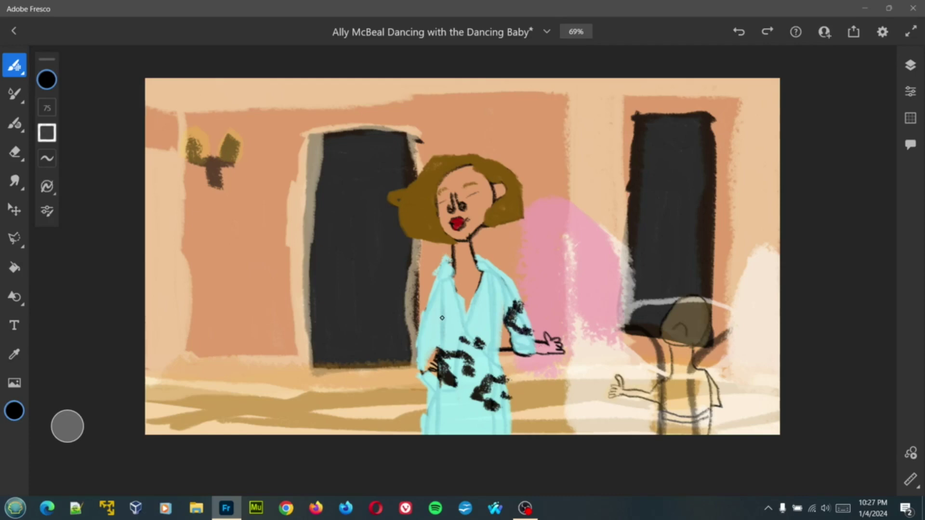
left_click_drag(442, 318, 440, 318)
left_click_drag(458, 313, 460, 315)
left_click(461, 317)
left_click(433, 316)
left_click(452, 294)
mouse_move(462, 299)
left_mouse_down()
mouse_move(446, 297)
mouse_move(453, 293)
mouse_move(429, 314)
left_mouse_up()
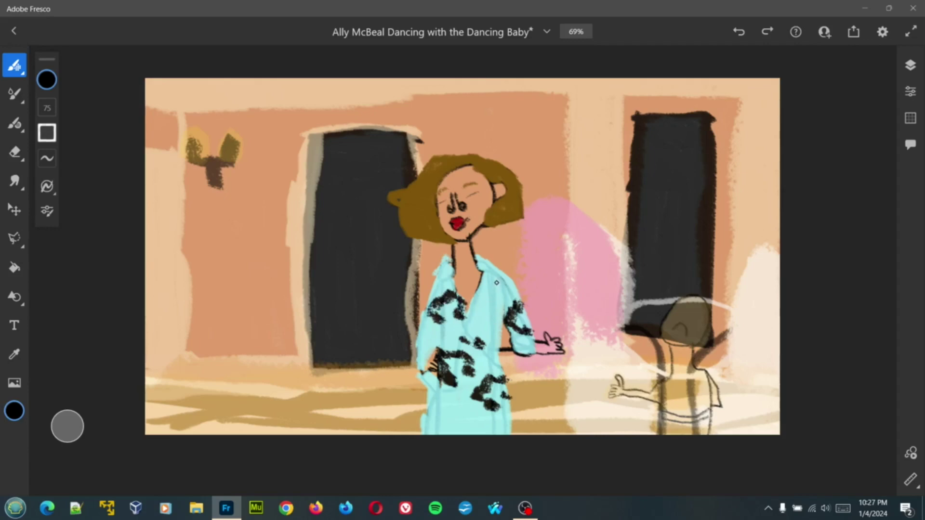
mouse_move(497, 283)
left_mouse_down()
mouse_move(500, 272)
mouse_move(513, 281)
mouse_move(510, 293)
left_mouse_up()
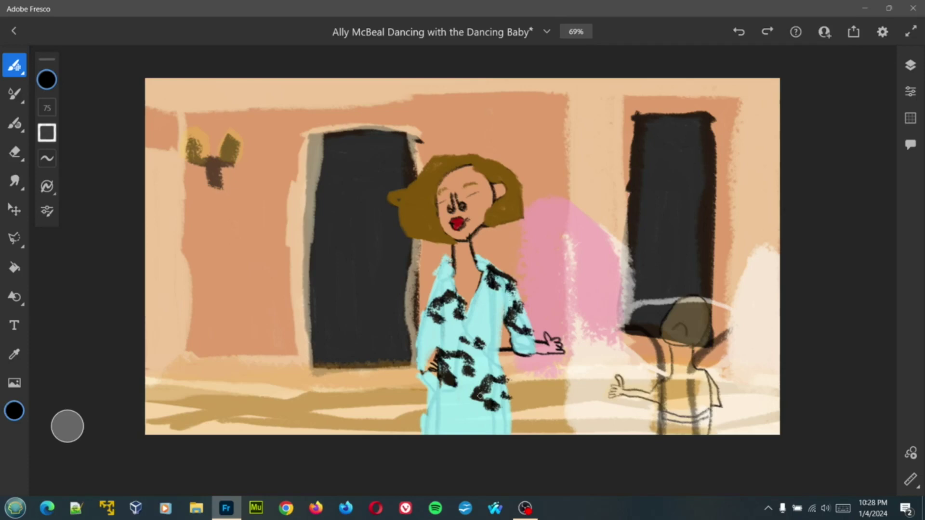
mouse_move(439, 430)
left_mouse_down()
mouse_move(464, 421)
mouse_move(468, 434)
mouse_move(438, 416)
mouse_move(458, 410)
mouse_move(463, 422)
mouse_move(429, 418)
mouse_move(456, 431)
left_mouse_up()
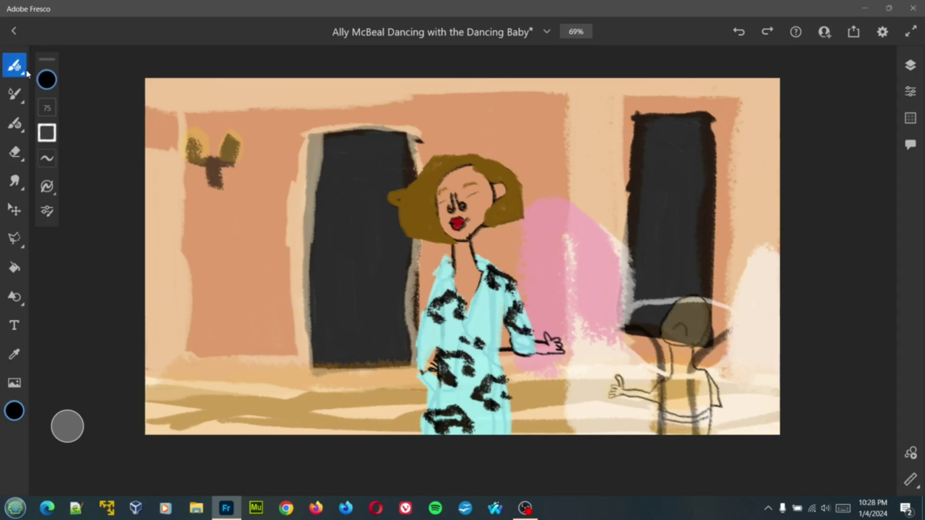
- Switch the brush colour to white and fill the centres of the black spots on the waist and skirt
left_click(47, 79)
left_click(103, 140)
left_click(77, 117)
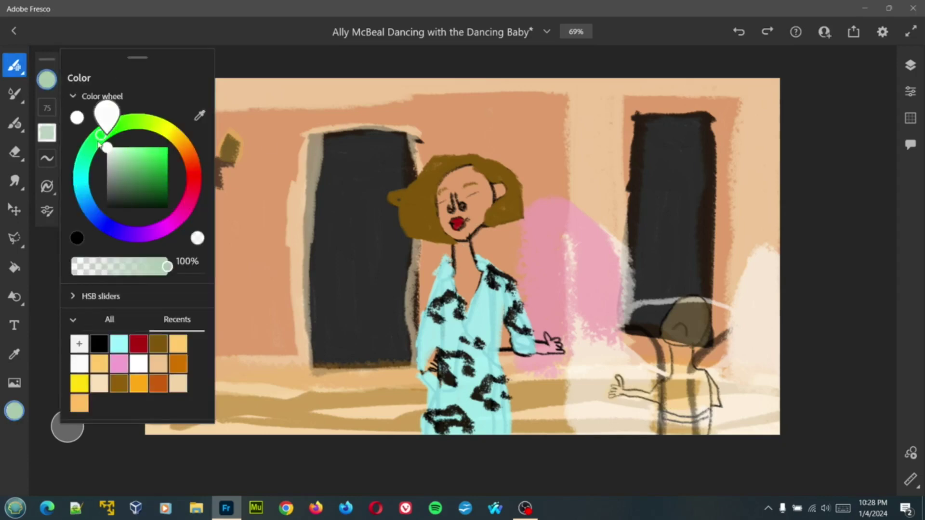
left_click(179, 448)
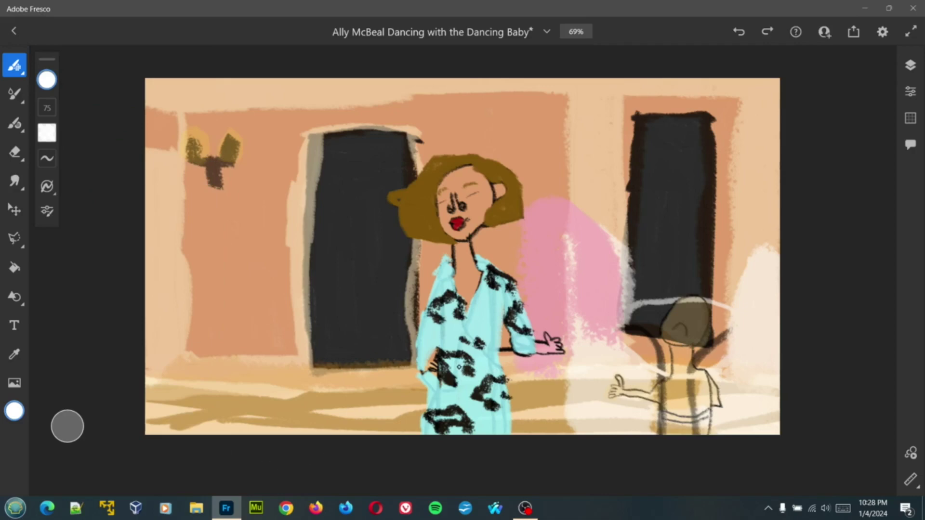
mouse_move(459, 367)
left_mouse_down()
mouse_move(446, 362)
mouse_move(455, 369)
left_mouse_up()
left_click_drag(456, 408, 431, 423)
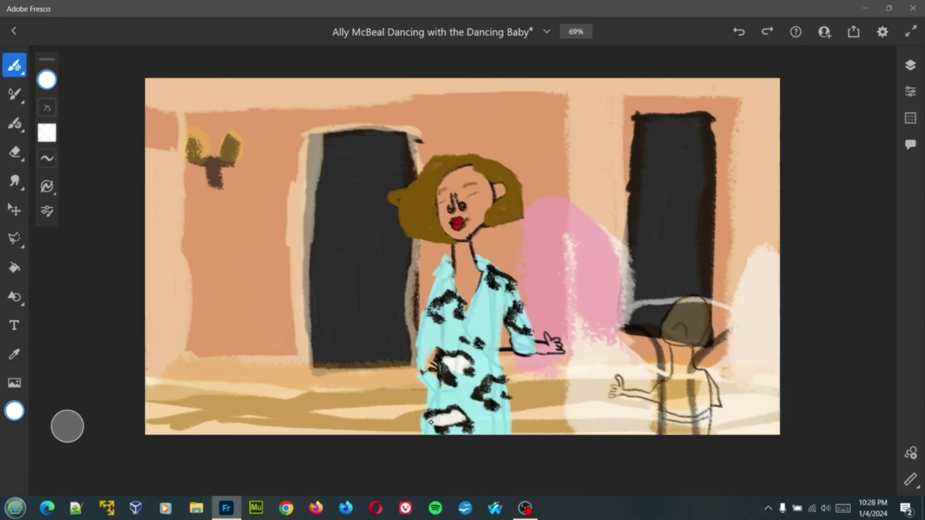
mouse_move(487, 395)
left_mouse_down()
mouse_move(488, 385)
mouse_move(503, 389)
mouse_move(486, 400)
left_mouse_up()
left_click_drag(465, 340, 479, 347)
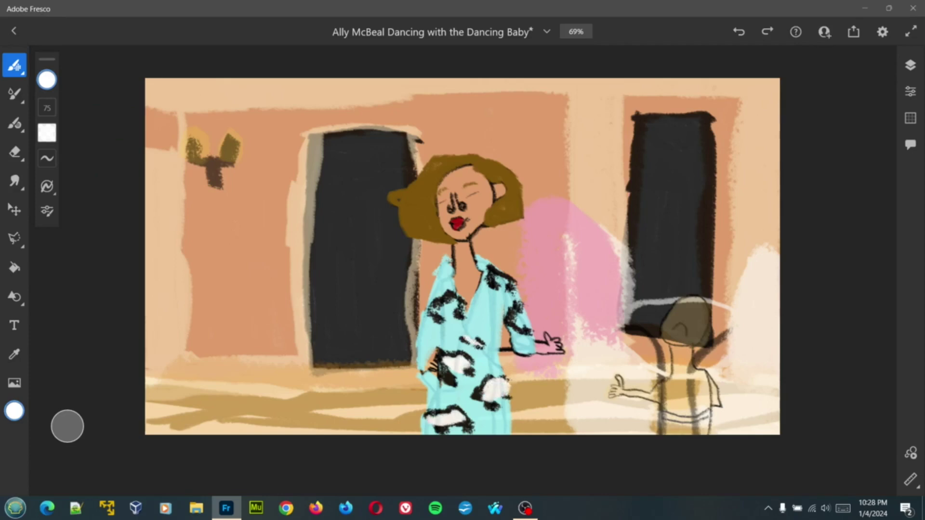
- Fill the chest, shoulder and sleeve spots with white and save the painting
mouse_move(452, 312)
left_mouse_down()
mouse_move(436, 304)
mouse_move(501, 284)
left_mouse_up()
mouse_move(521, 314)
left_mouse_down()
mouse_move(525, 328)
mouse_move(516, 311)
left_mouse_up()
key("ctrl+s")
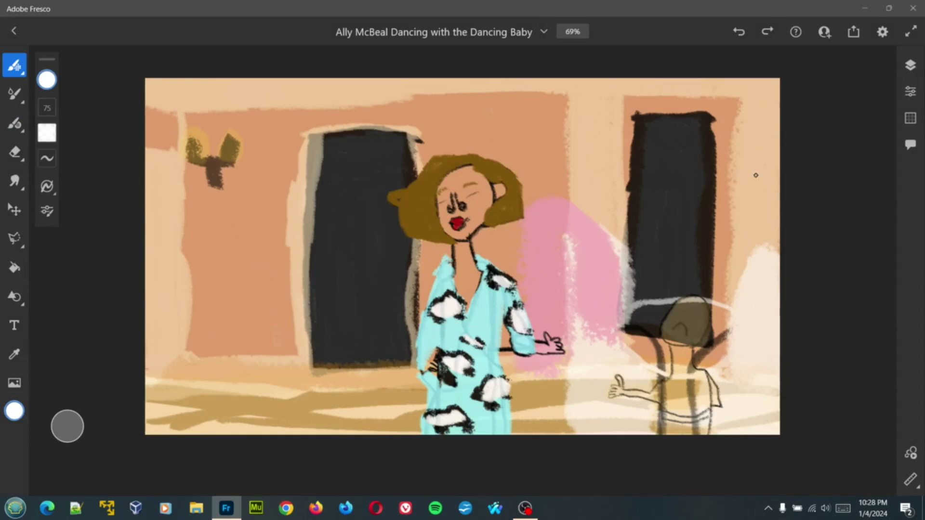
- Add a new empty layer above the patterned clothing layer and save the painting
left_click(910, 65)
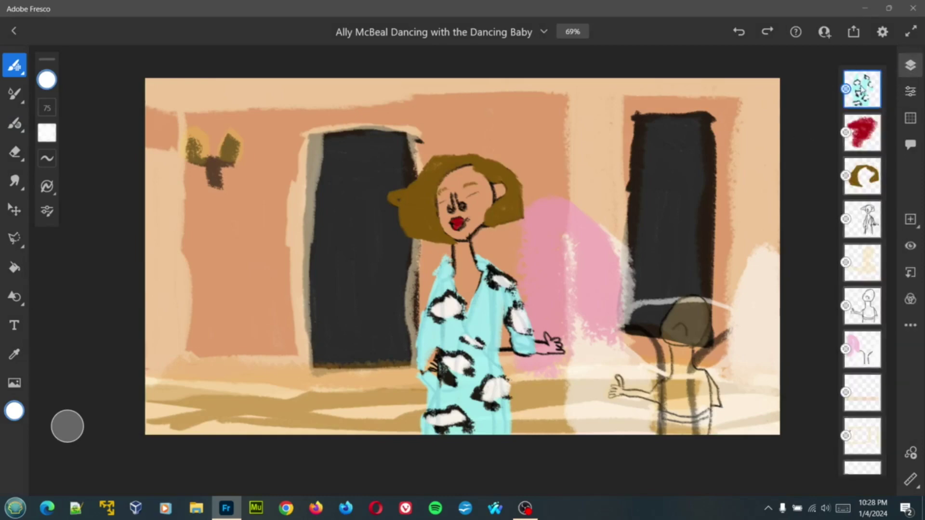
right_click(869, 92)
left_click(771, 88)
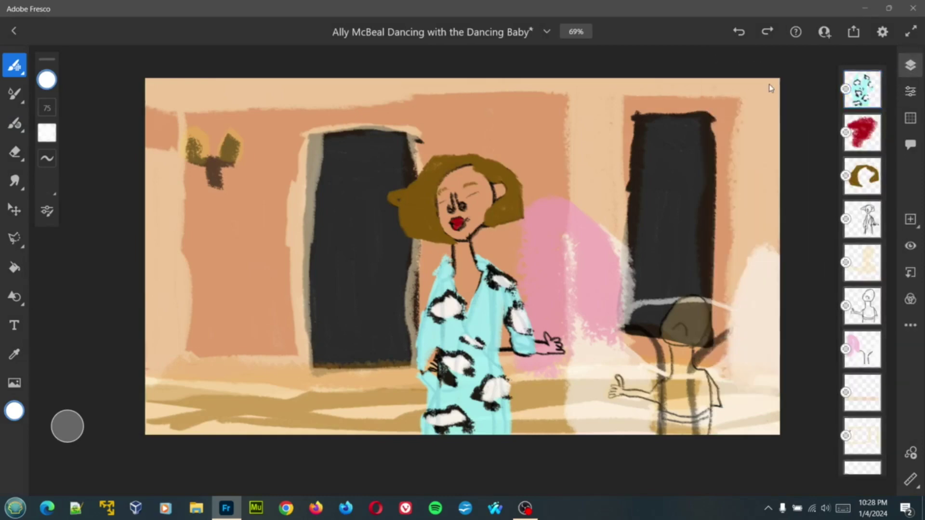
key("ctrl+s")
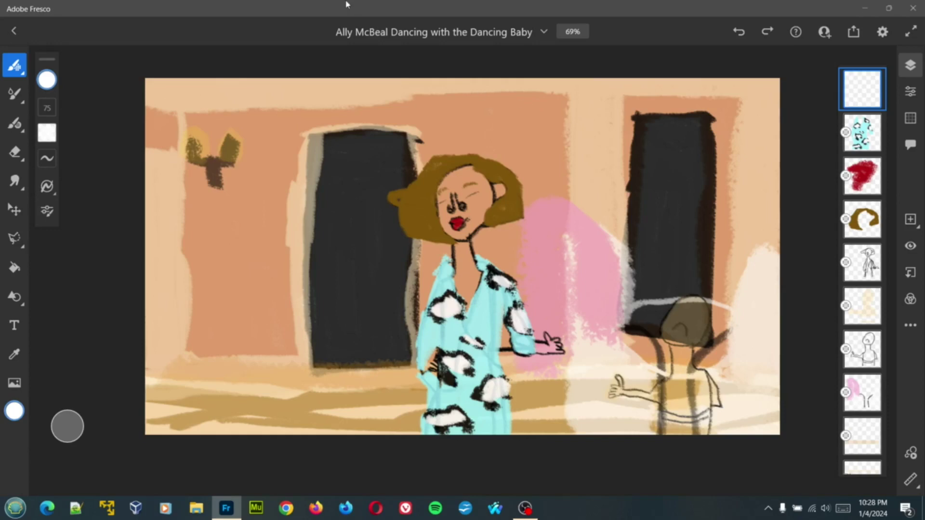
- With a black brush at size 13, draw thin fold lines down the front and across the waist of the clothing
left_click(47, 80)
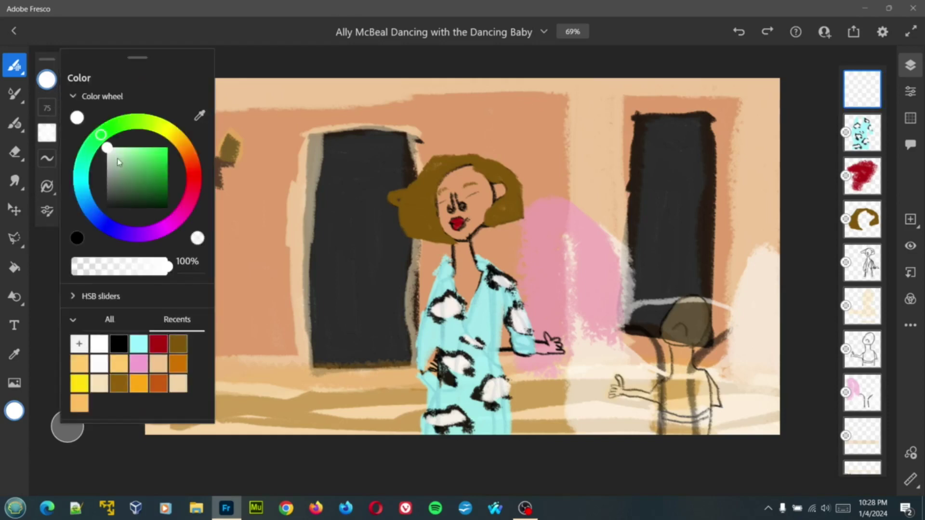
left_click_drag(108, 151, 108, 217)
left_click(47, 112)
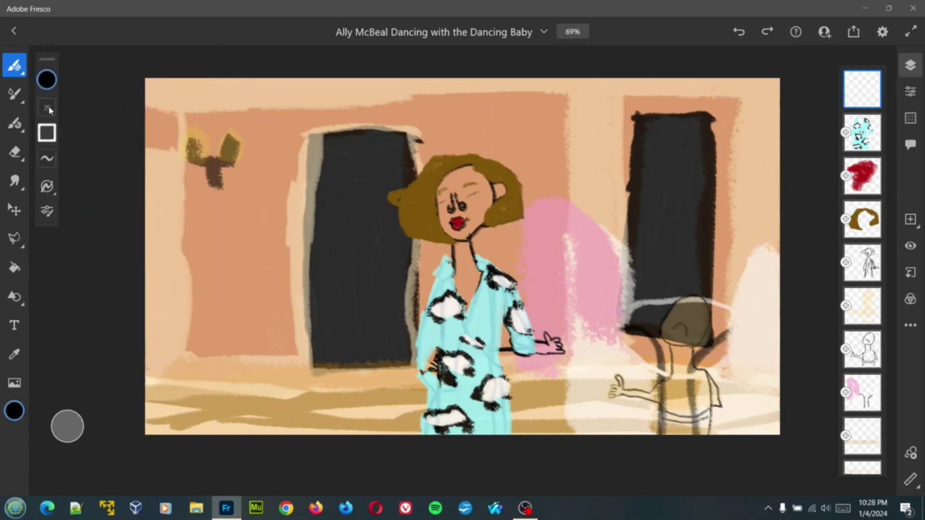
left_click(50, 111)
left_click_drag(72, 102, 72, 158)
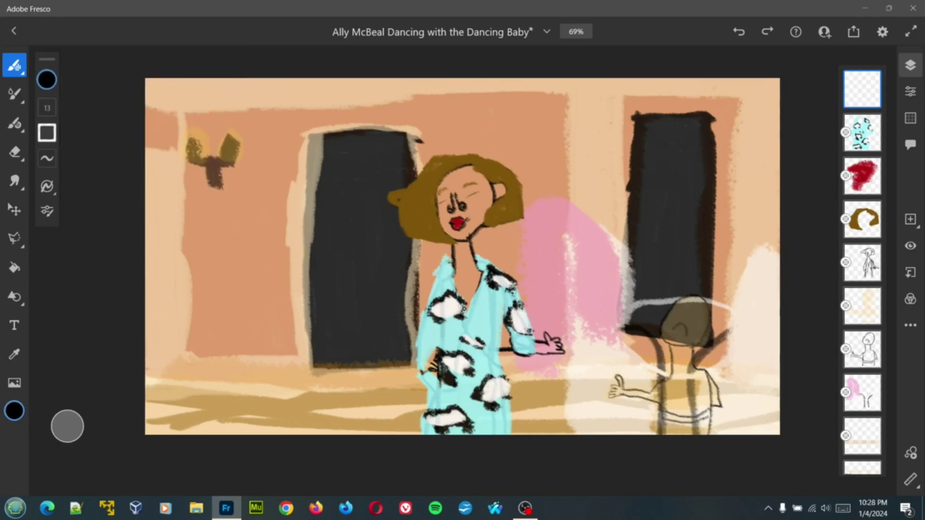
left_click_drag(465, 307, 467, 400)
left_click_drag(454, 329, 441, 352)
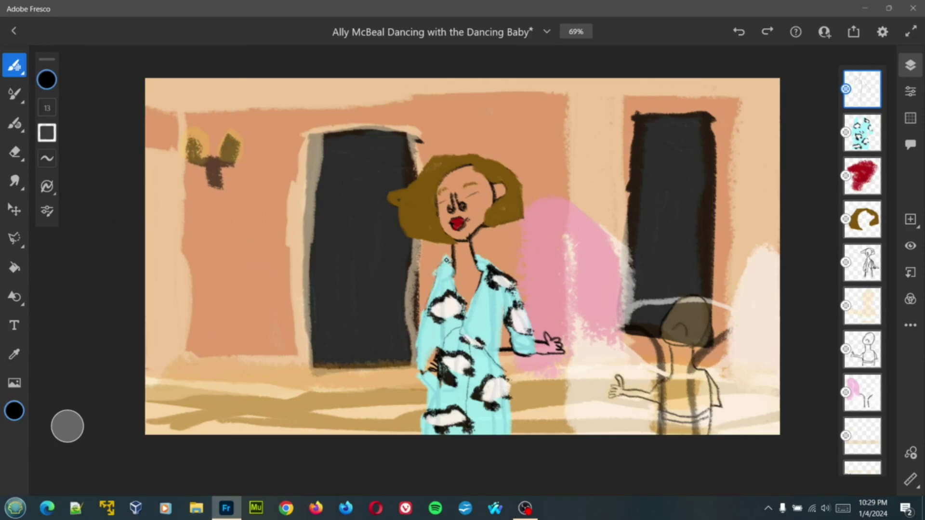
- Outline the shoulder, sleeve and lower edge of the clothing with thin black lines and save the painting
left_click_drag(507, 275, 529, 315)
left_click_drag(417, 367, 422, 415)
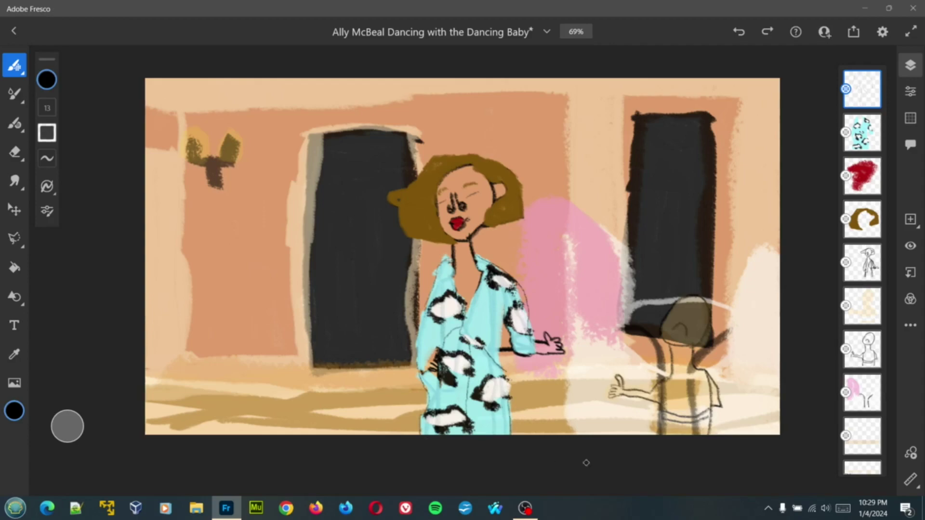
key("ctrl+s")
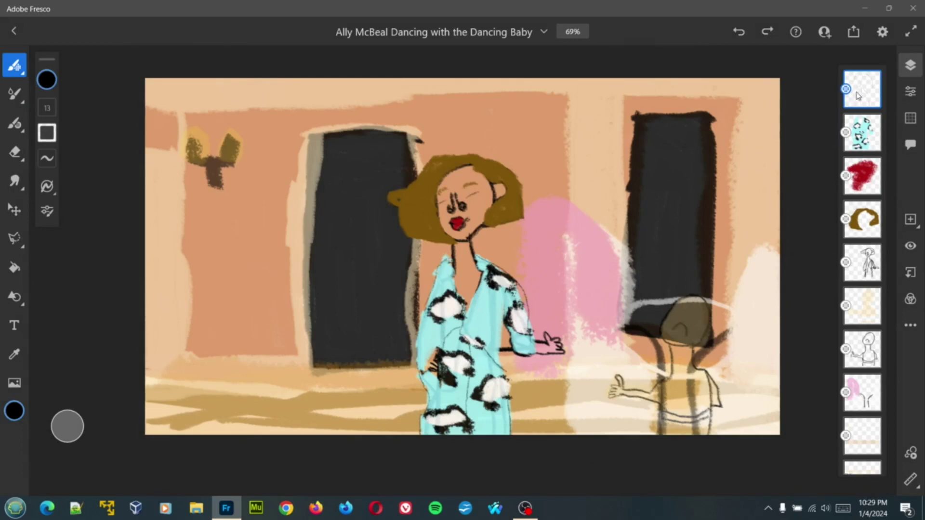
- Add another empty layer on top of the fold-line layer and pick a pale yellow brush colour
left_click(858, 95)
left_click(771, 90)
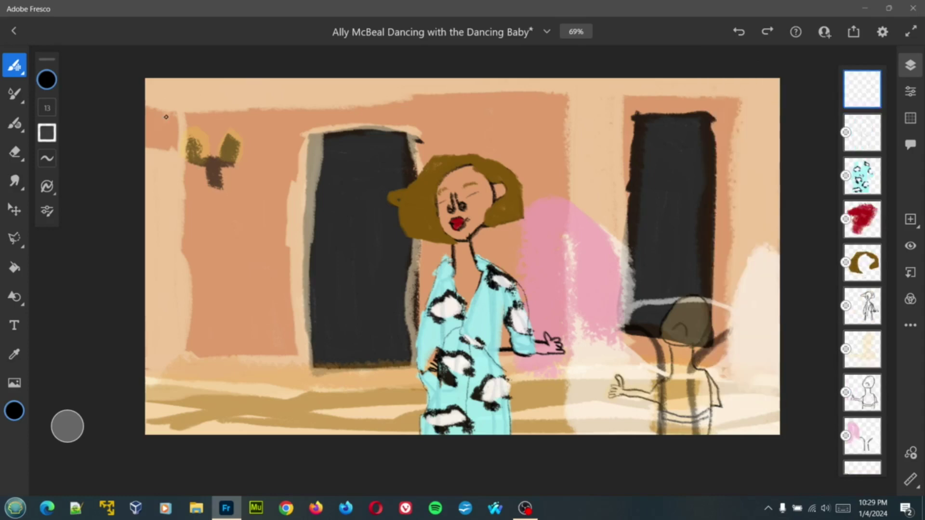
left_click(46, 80)
left_click(177, 138)
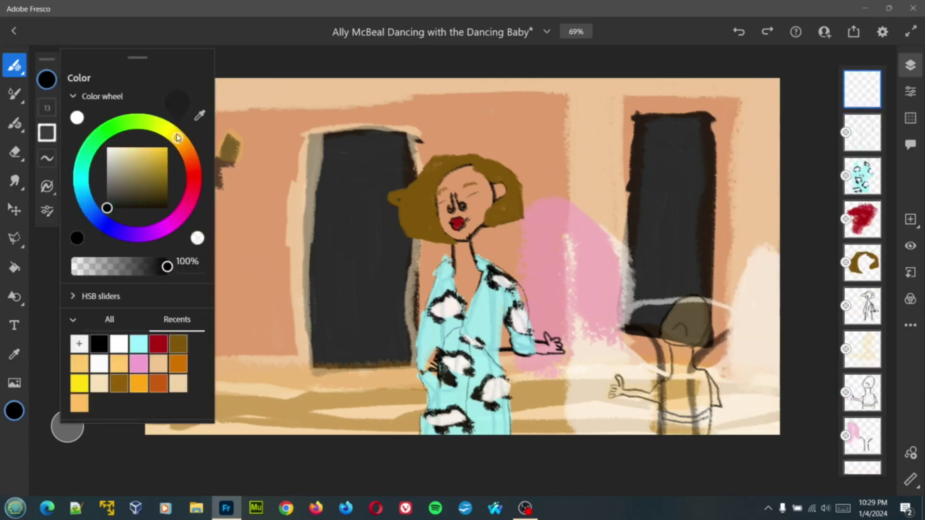
left_click(137, 148)
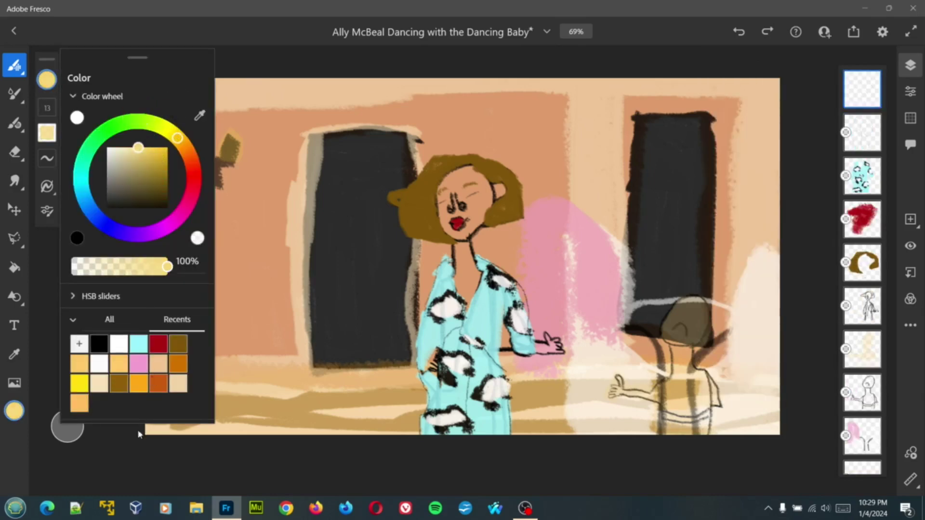
left_click(130, 460)
- Adjust the brush flow and set the brush size to 78
left_click(41, 82)
left_click(51, 137)
left_click(51, 137)
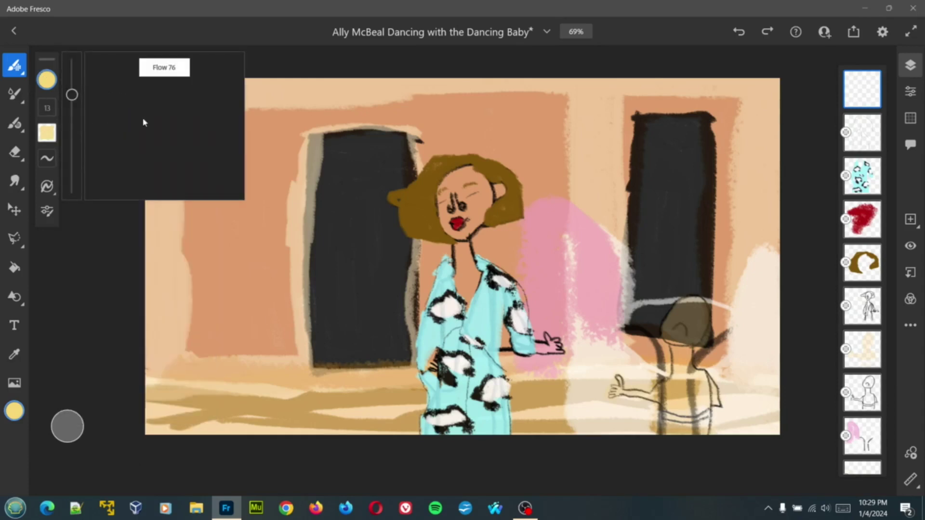
mouse_move(78, 96)
left_mouse_down()
mouse_move(73, 75)
mouse_move(74, 99)
left_mouse_up()
left_click(47, 108)
left_click_drag(72, 155, 73, 99)
- Paint over the woman's face, ear, neck and both hands with pale yellow
left_click_drag(195, 140, 216, 185)
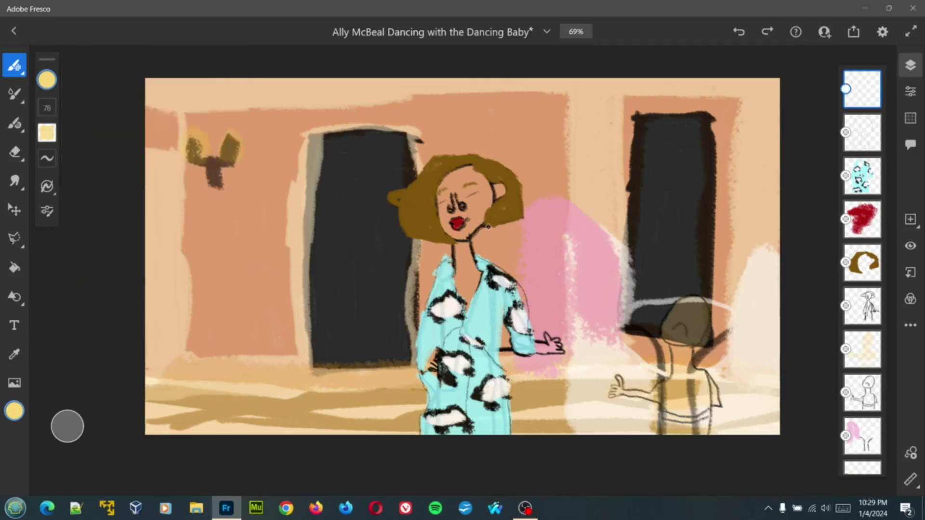
mouse_move(461, 178)
left_mouse_down()
mouse_move(453, 204)
mouse_move(470, 180)
mouse_move(487, 188)
mouse_move(465, 227)
mouse_move(474, 188)
mouse_move(490, 206)
mouse_move(470, 225)
mouse_move(462, 183)
mouse_move(488, 212)
mouse_move(467, 168)
mouse_move(481, 194)
mouse_move(448, 173)
mouse_move(438, 212)
mouse_move(451, 193)
mouse_move(455, 210)
mouse_move(460, 171)
mouse_move(441, 206)
mouse_move(443, 226)
mouse_move(478, 230)
mouse_move(483, 212)
mouse_move(461, 239)
mouse_move(447, 221)
left_mouse_up()
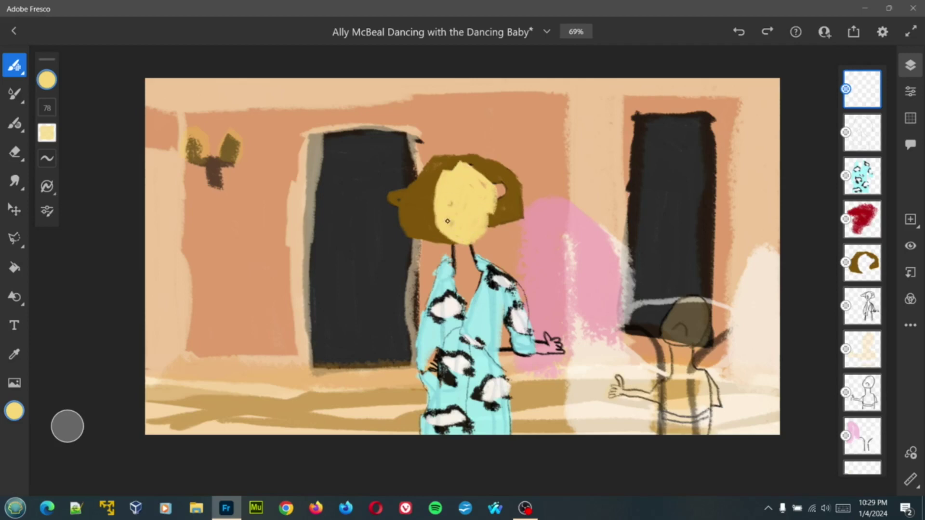
mouse_move(493, 191)
left_mouse_down()
mouse_move(501, 195)
mouse_move(498, 184)
mouse_move(474, 216)
left_mouse_up()
mouse_move(460, 293)
left_mouse_down()
mouse_move(479, 273)
mouse_move(469, 289)
mouse_move(462, 240)
mouse_move(471, 280)
mouse_move(470, 246)
left_mouse_up()
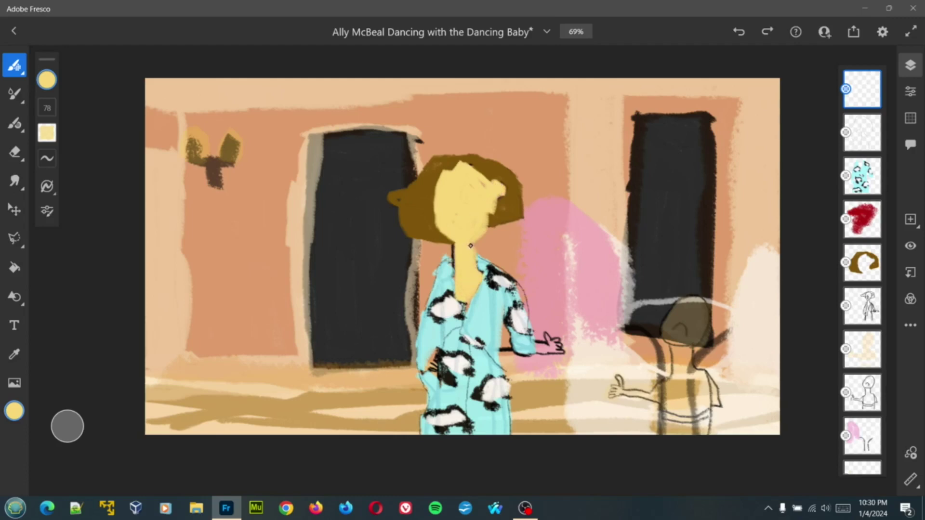
mouse_move(542, 351)
left_mouse_down()
mouse_move(565, 350)
mouse_move(540, 352)
mouse_move(558, 351)
mouse_move(548, 337)
mouse_move(560, 348)
mouse_move(542, 343)
left_mouse_up()
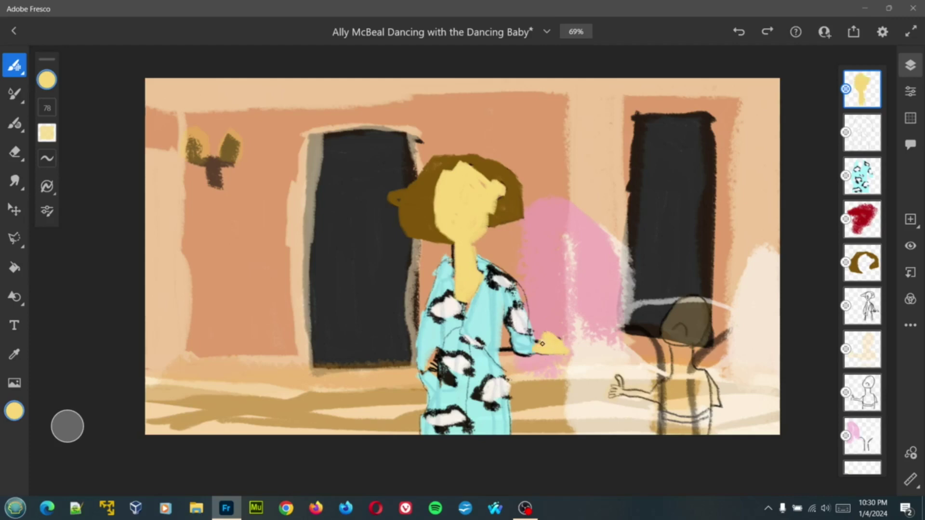
mouse_move(425, 355)
left_mouse_down()
mouse_move(439, 377)
mouse_move(431, 359)
mouse_move(427, 372)
left_mouse_up()
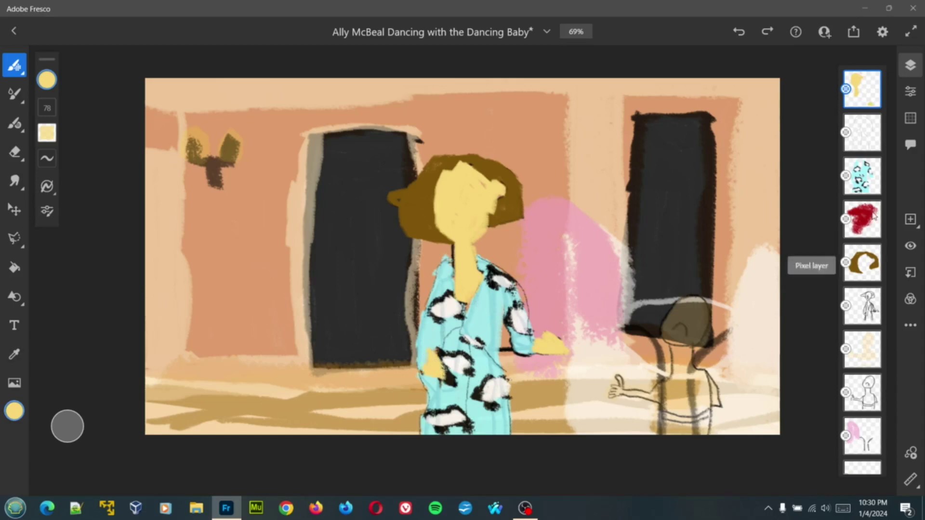
- Set the pale yellow skin layer's blend mode to Darken
left_click(910, 91)
mouse_move(882, 201)
left_mouse_down()
mouse_move(784, 202)
mouse_move(883, 201)
left_mouse_up()
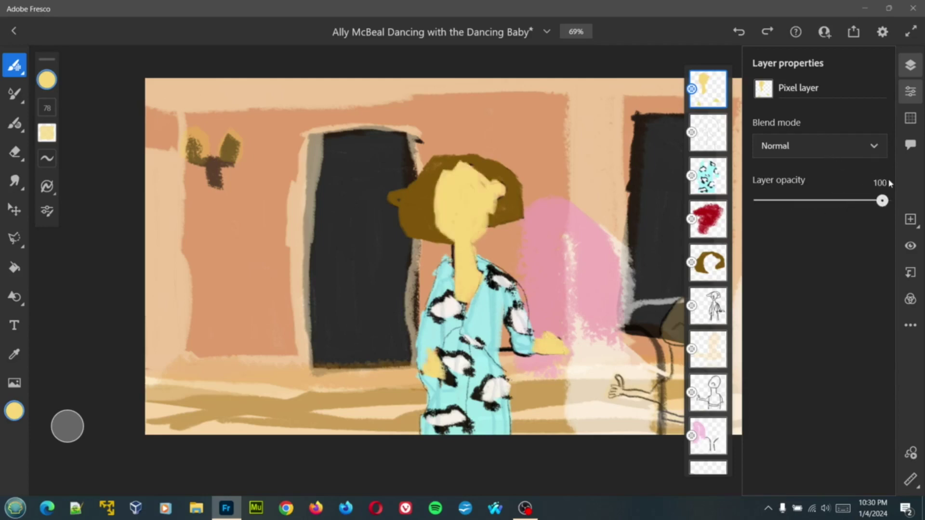
left_click(860, 146)
left_click(825, 233)
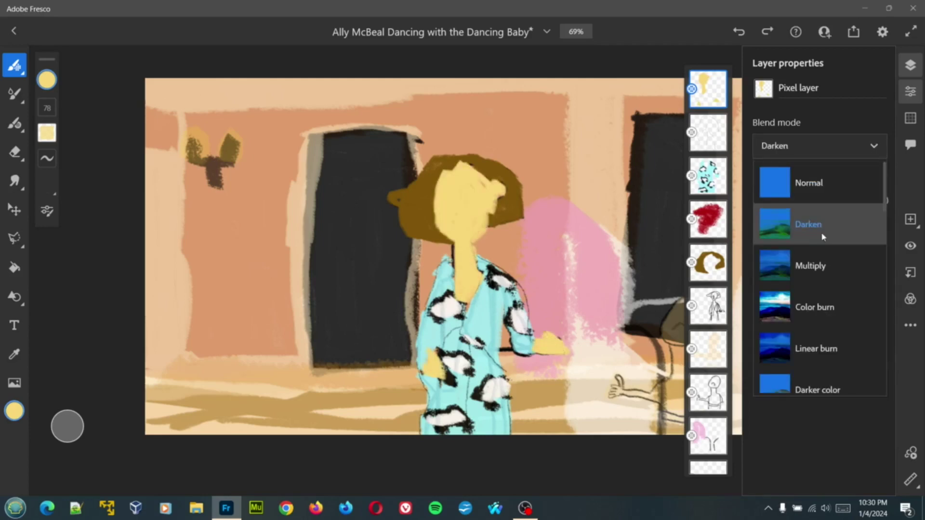
left_click(828, 157)
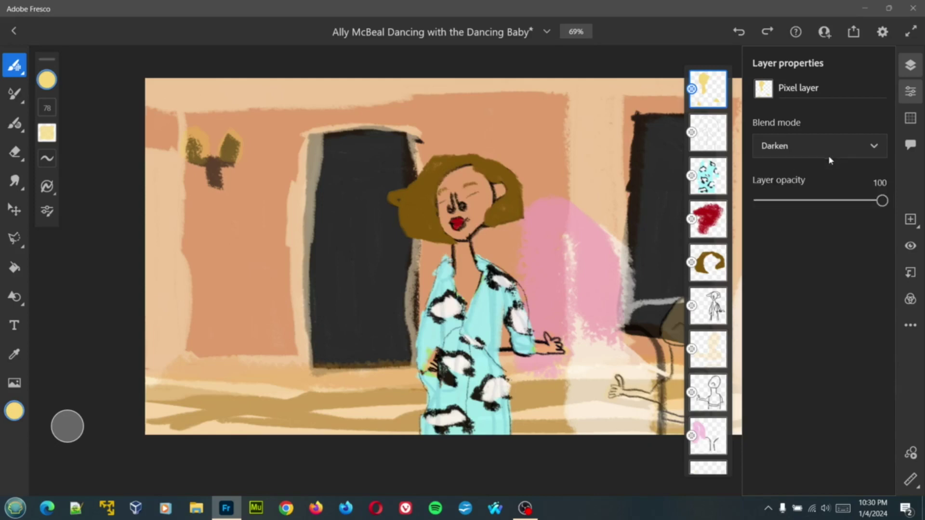
- Return the pale yellow skin layer's blend mode to Normal and lower its opacity to 0
left_click(828, 154)
left_click(825, 185)
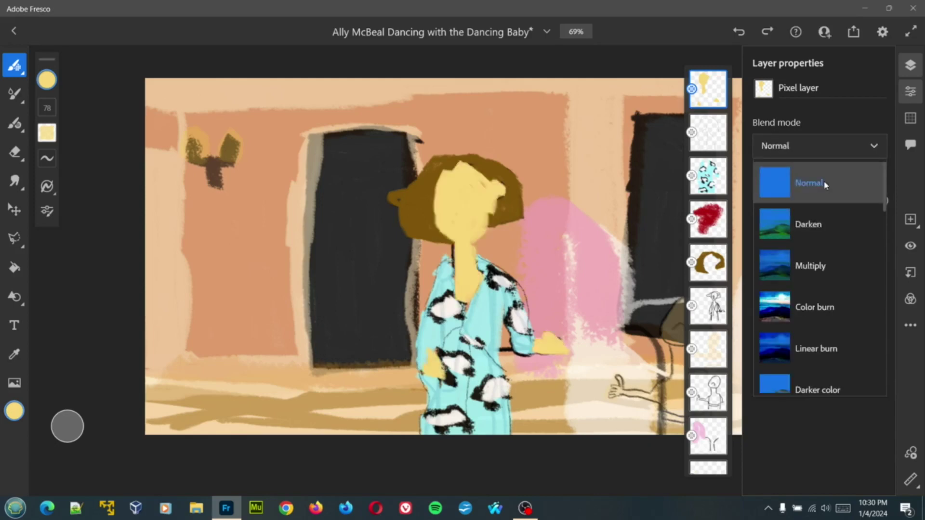
left_click(912, 70)
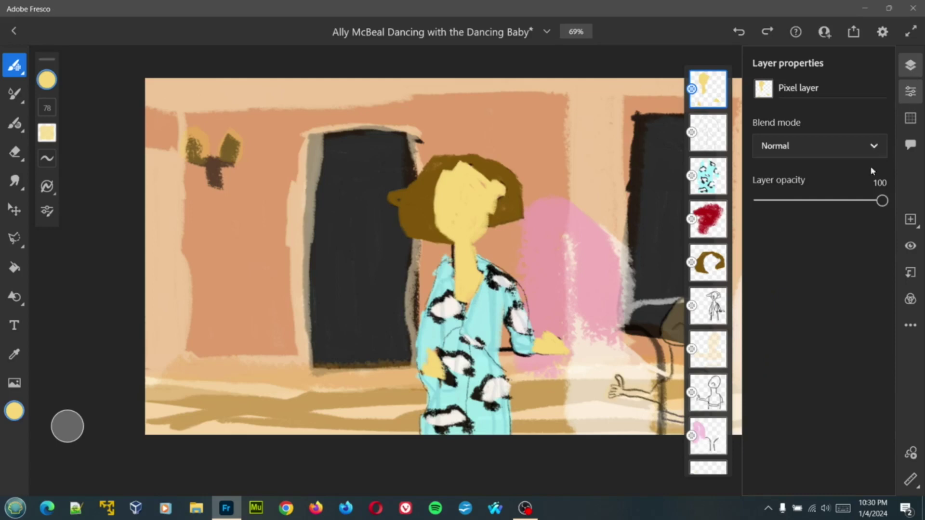
left_click_drag(861, 203, 848, 201)
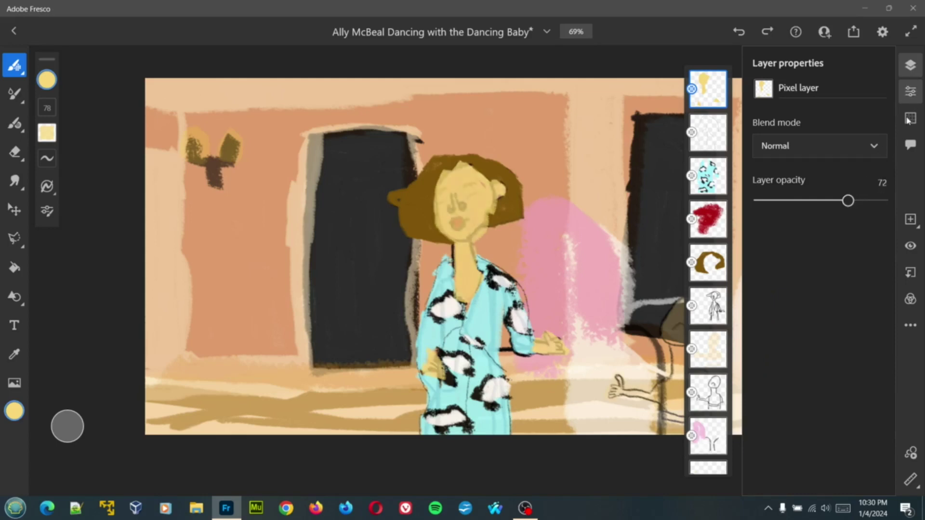
left_click(912, 68)
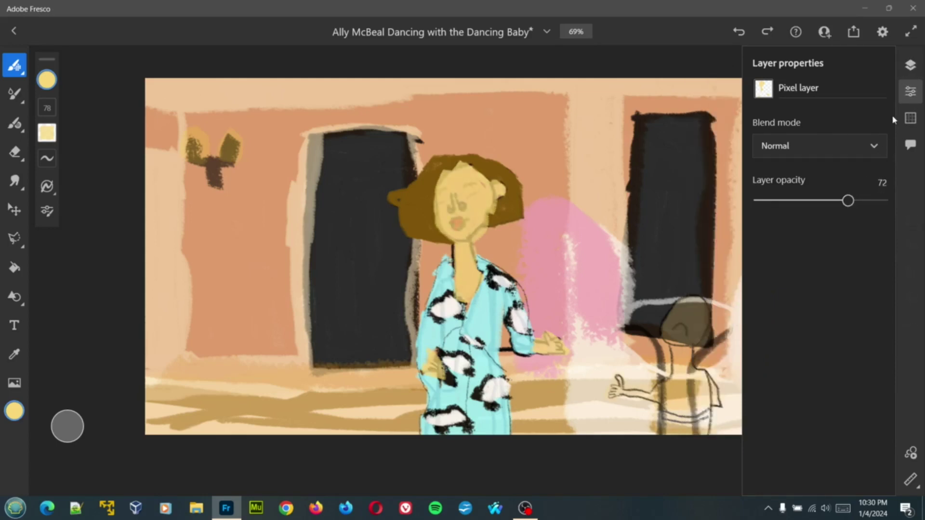
left_click_drag(841, 198, 753, 212)
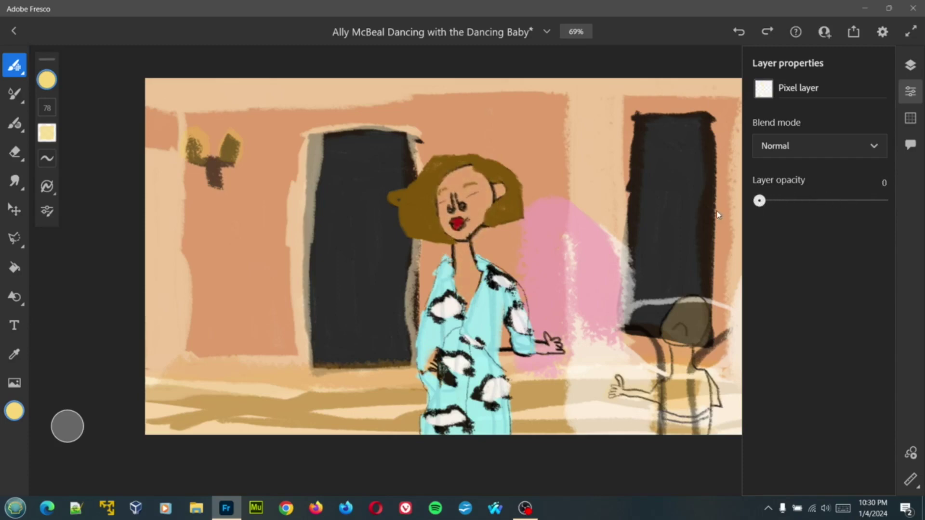
left_click(911, 92)
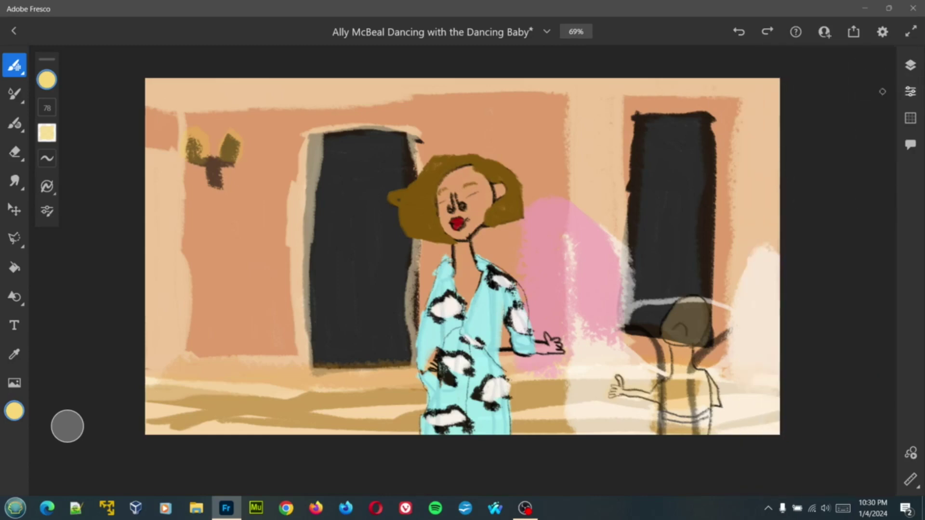
- Change the brush colour to a pale cream, using a light orange recent colour as the starting point
left_click(46, 82)
left_click(125, 149)
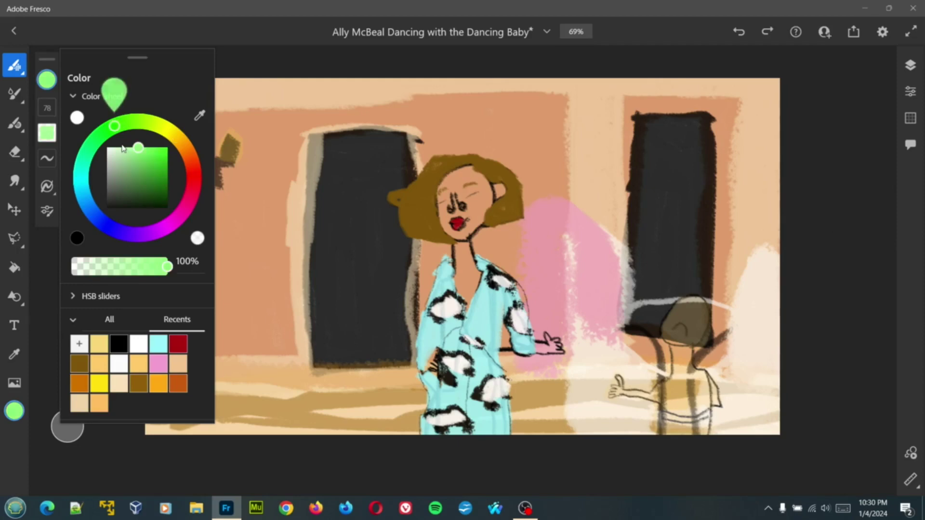
left_click(100, 408)
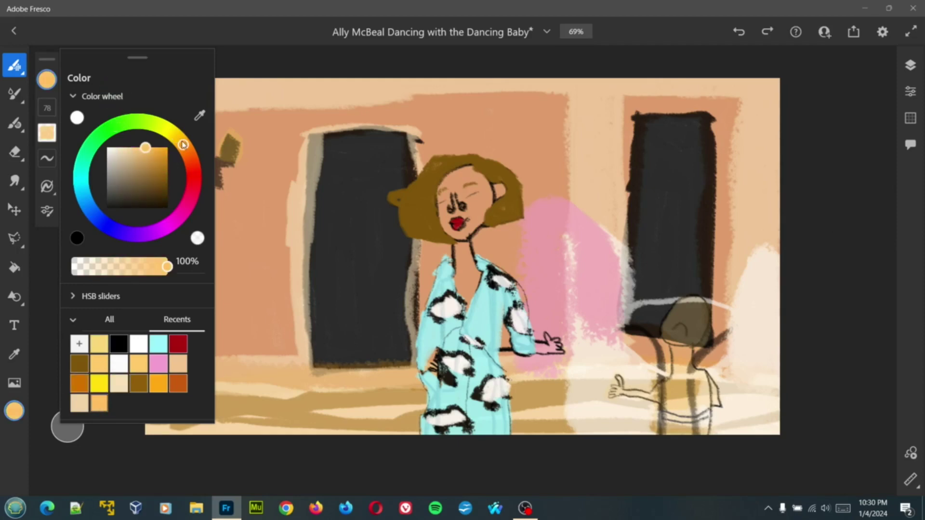
left_click_drag(183, 145, 169, 131)
mouse_move(119, 148)
left_mouse_down()
mouse_move(181, 141)
mouse_move(122, 150)
left_mouse_up()
left_click(465, 178)
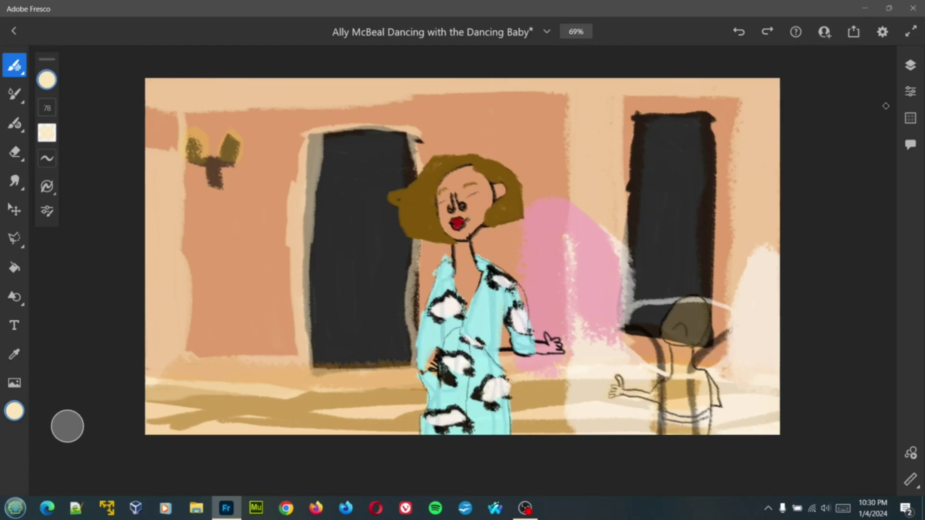
- Raise the brush's stroke smoothing and save the painting
left_click(910, 65)
left_click(874, 89)
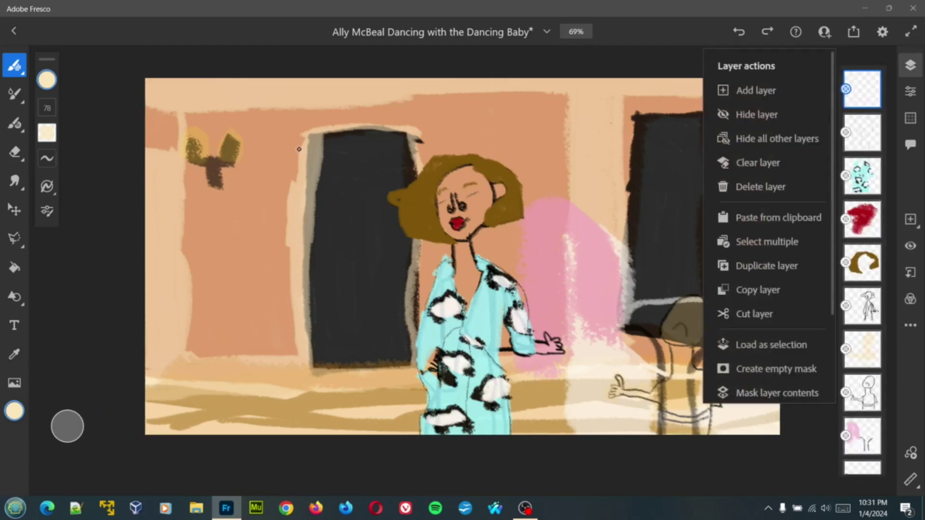
left_click(39, 129)
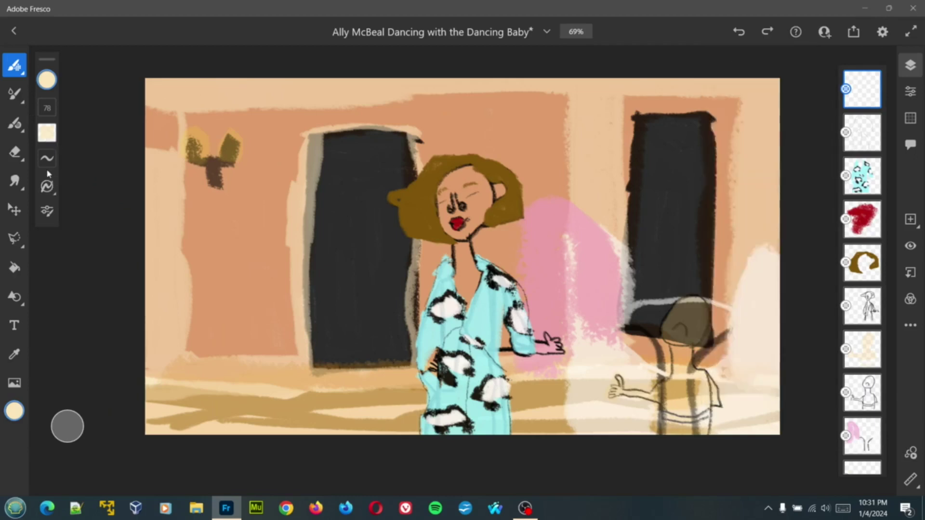
left_click(48, 157)
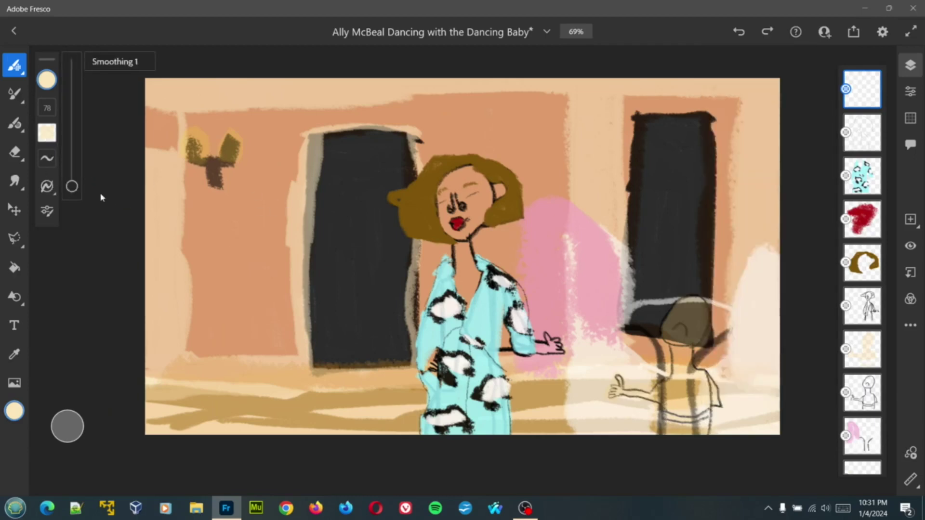
left_click_drag(72, 187, 72, 157)
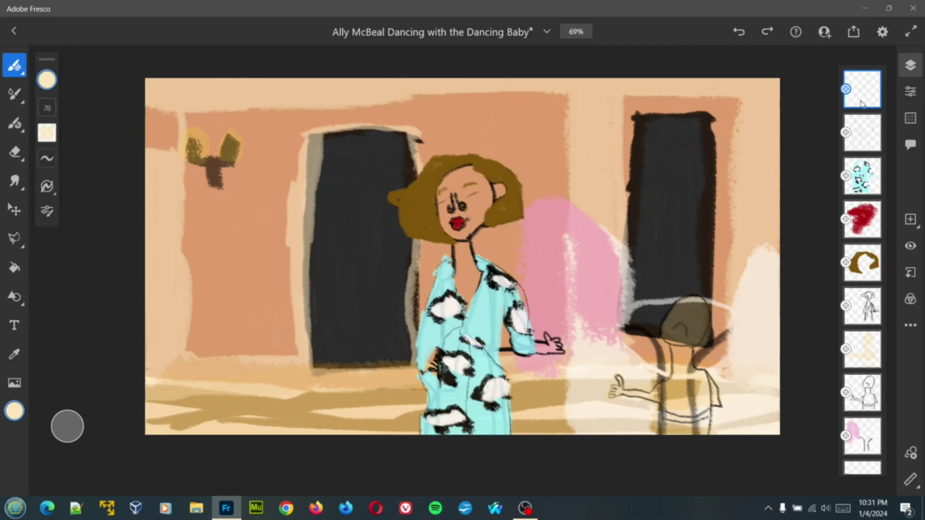
key("ctrl+s")
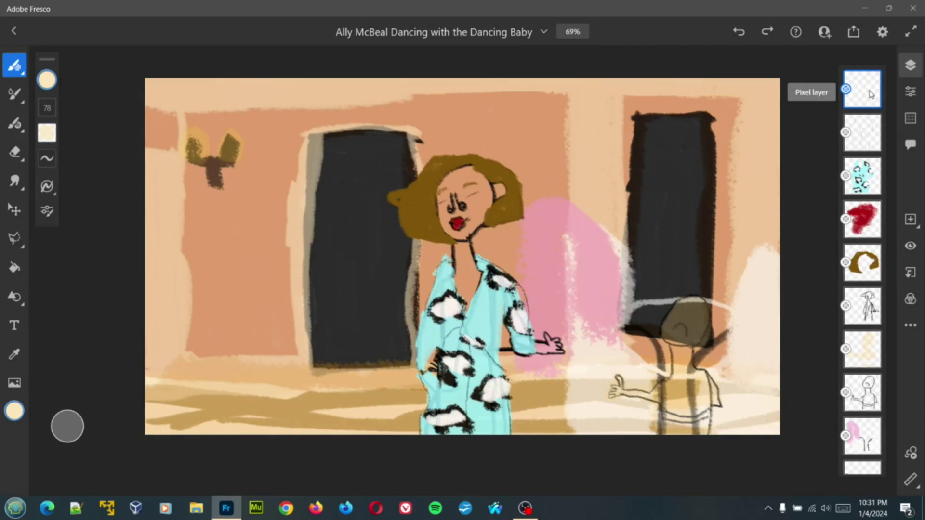
- Add an empty layer on top of the stack and paint over the woman's face, ear and neck with pale cream
left_click(870, 95)
left_click(769, 91)
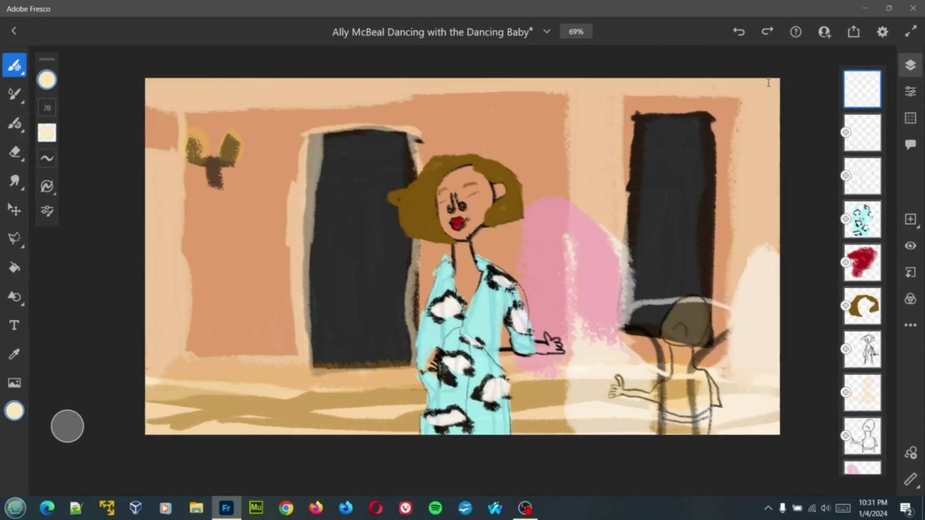
left_click(865, 133)
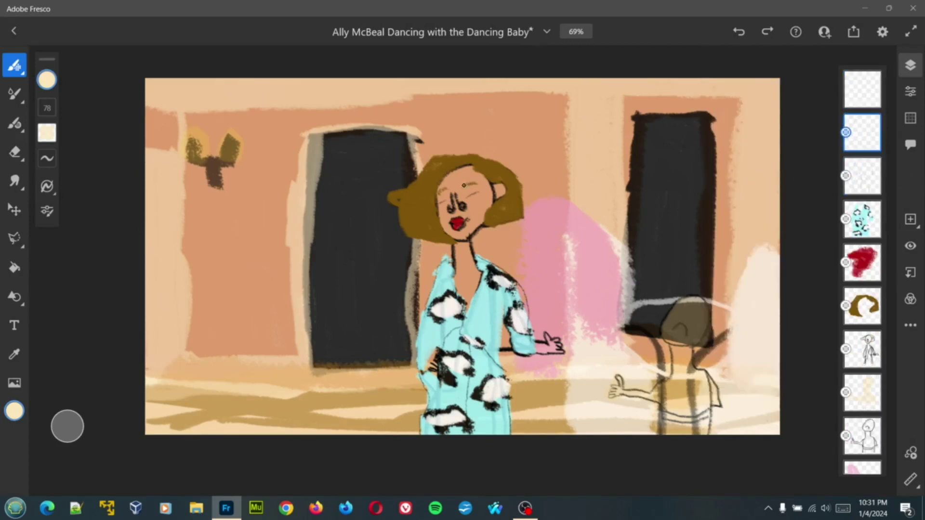
left_click(862, 89)
mouse_move(465, 187)
left_mouse_down()
mouse_move(481, 213)
mouse_move(465, 184)
mouse_move(475, 223)
mouse_move(472, 171)
mouse_move(455, 176)
mouse_move(446, 189)
mouse_move(482, 180)
mouse_move(489, 209)
mouse_move(478, 180)
mouse_move(499, 187)
left_mouse_up()
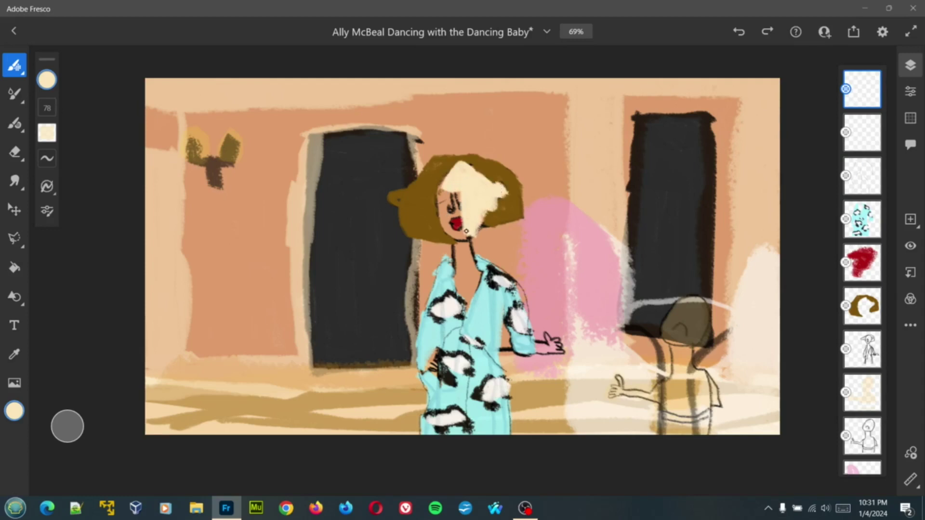
mouse_move(466, 231)
left_mouse_down()
mouse_move(447, 236)
mouse_move(441, 227)
mouse_move(461, 215)
mouse_move(445, 214)
mouse_move(449, 187)
mouse_move(461, 207)
mouse_move(452, 198)
mouse_move(447, 208)
mouse_move(460, 202)
mouse_move(456, 193)
mouse_move(440, 236)
mouse_move(471, 238)
mouse_move(462, 296)
mouse_move(455, 243)
mouse_move(477, 276)
mouse_move(465, 238)
mouse_move(476, 274)
left_mouse_up()
- Try the Darken blend mode on the cream skin layer, return it to Normal and lower the layer opacity to 20
left_click(910, 91)
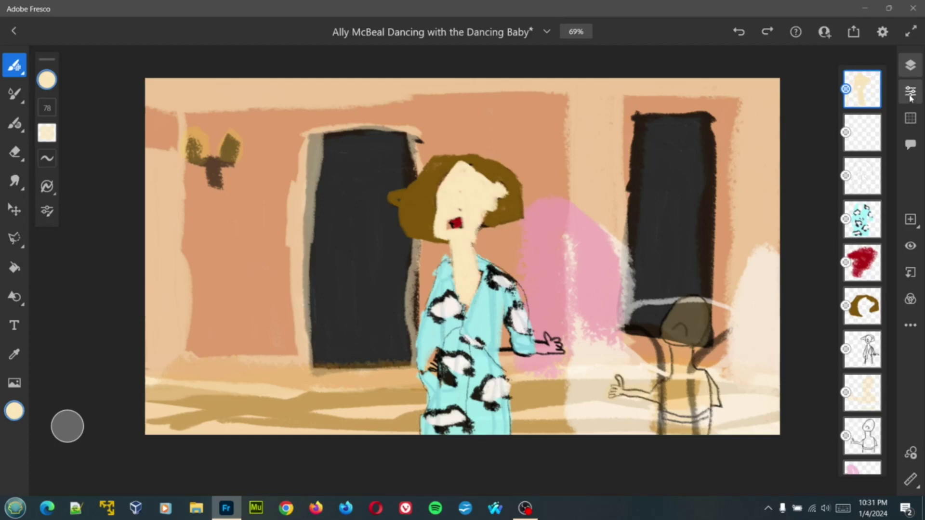
left_click_drag(867, 202, 832, 202)
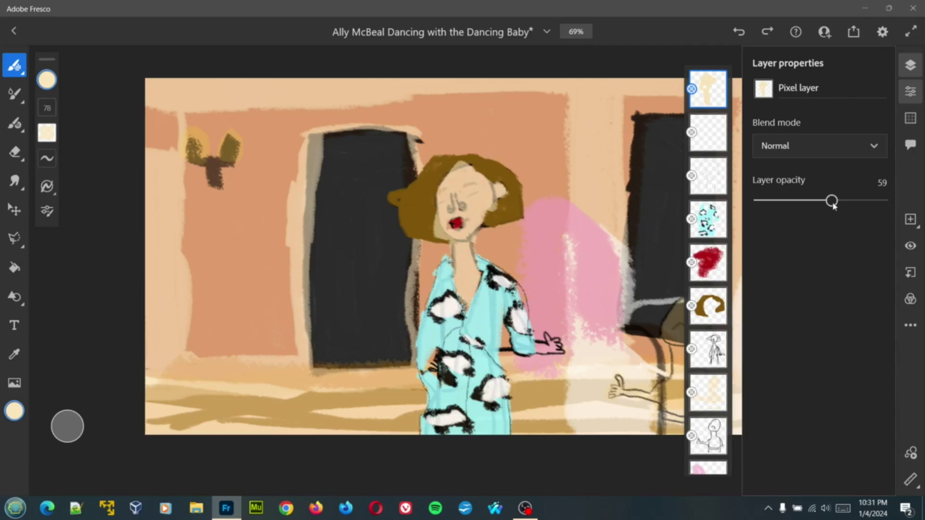
left_click(819, 146)
left_click(814, 234)
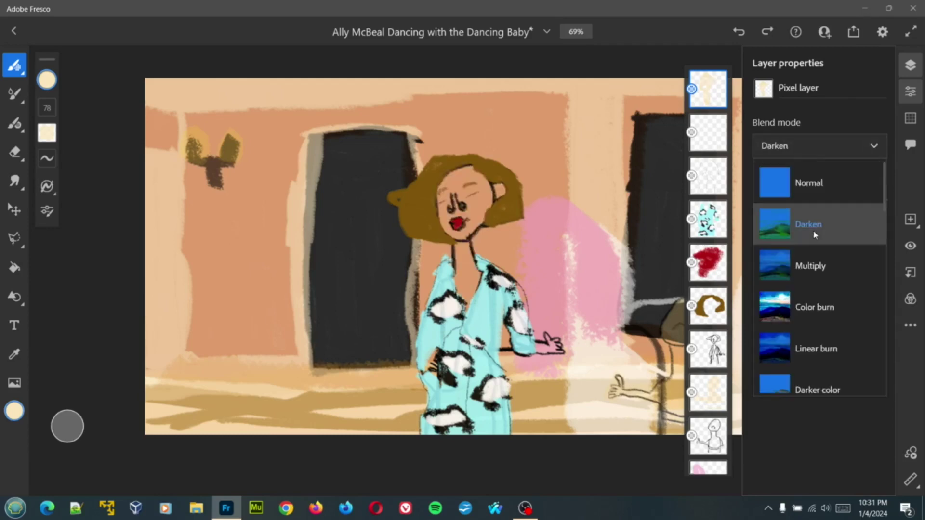
left_click(809, 193)
left_click(874, 145)
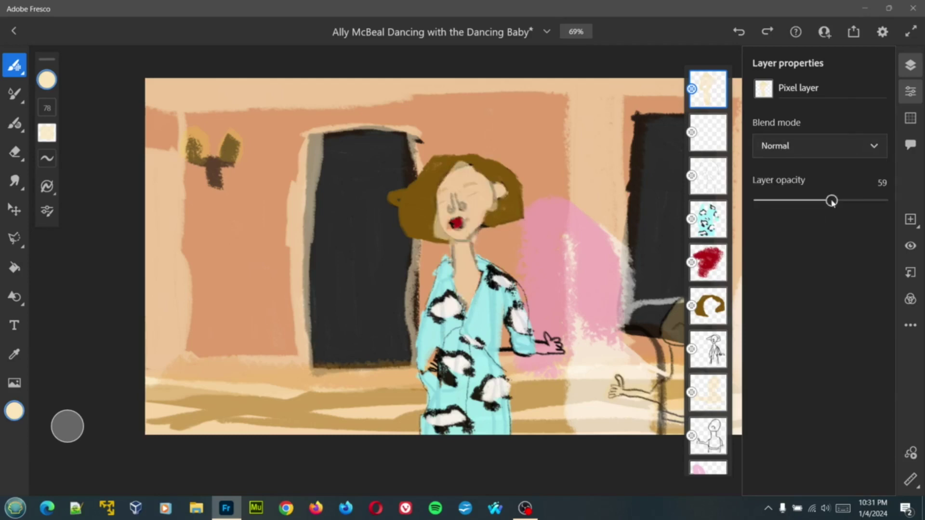
mouse_move(832, 202)
left_mouse_down()
mouse_move(775, 203)
mouse_move(785, 205)
left_mouse_up()
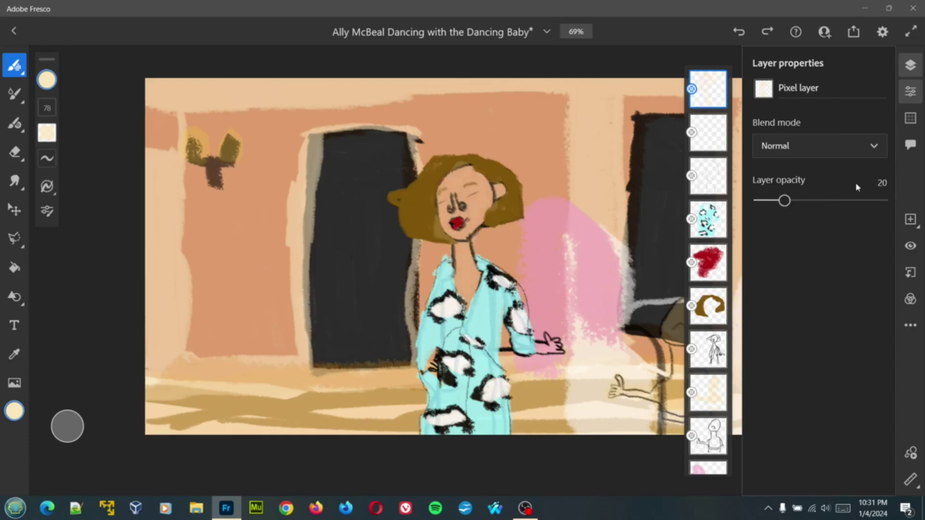
left_click(911, 91)
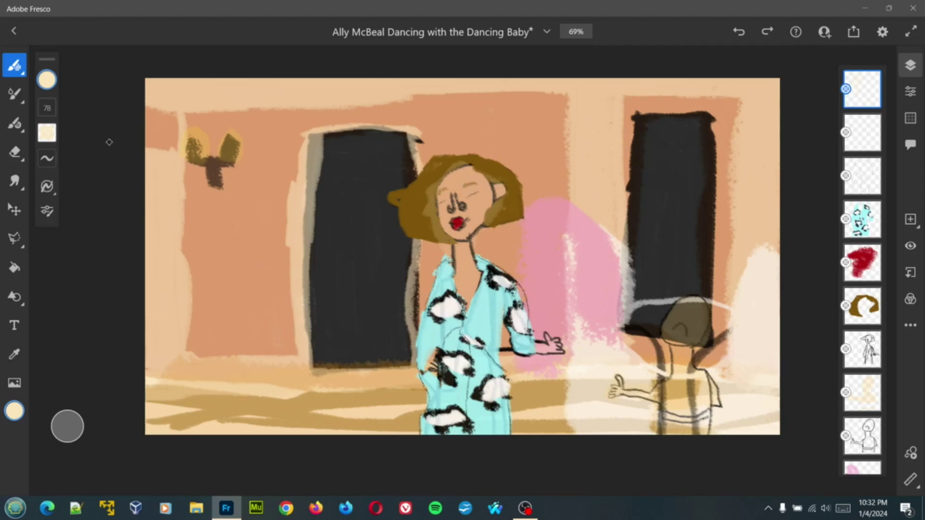
- Shift the brush colour to a slightly peachier cream and paint over the woman's face and the hair beside her jaw
left_click(47, 82)
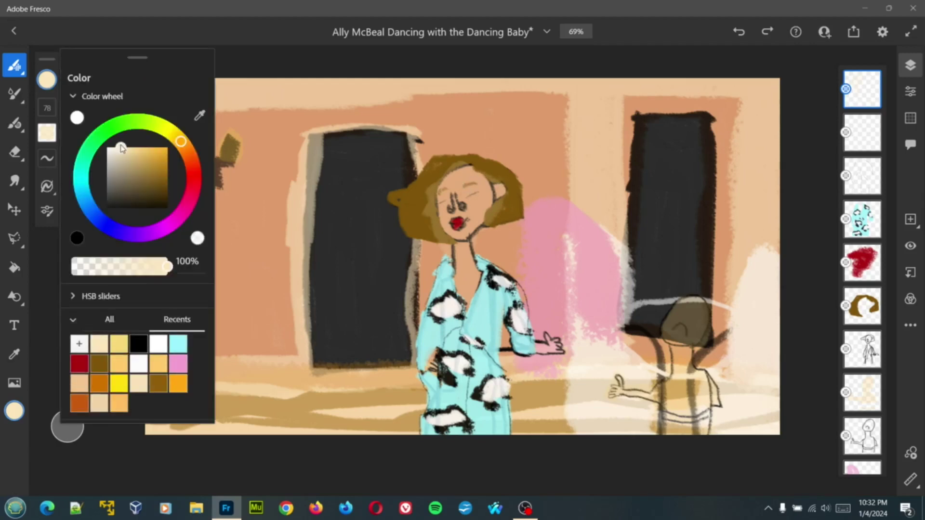
mouse_move(186, 145)
left_mouse_down()
mouse_move(193, 133)
mouse_move(184, 146)
left_mouse_up()
left_click_drag(121, 148, 119, 147)
left_click(458, 182)
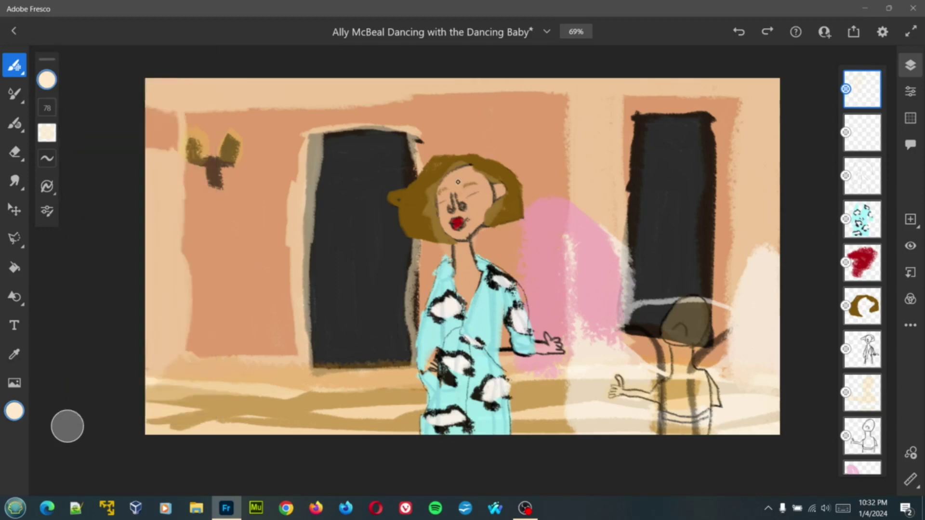
left_click_drag(503, 212, 466, 230)
- Try Multiply, Color burn, Hard light and other blend modes on the cream skin layer, settling on Linear light
left_click(906, 95)
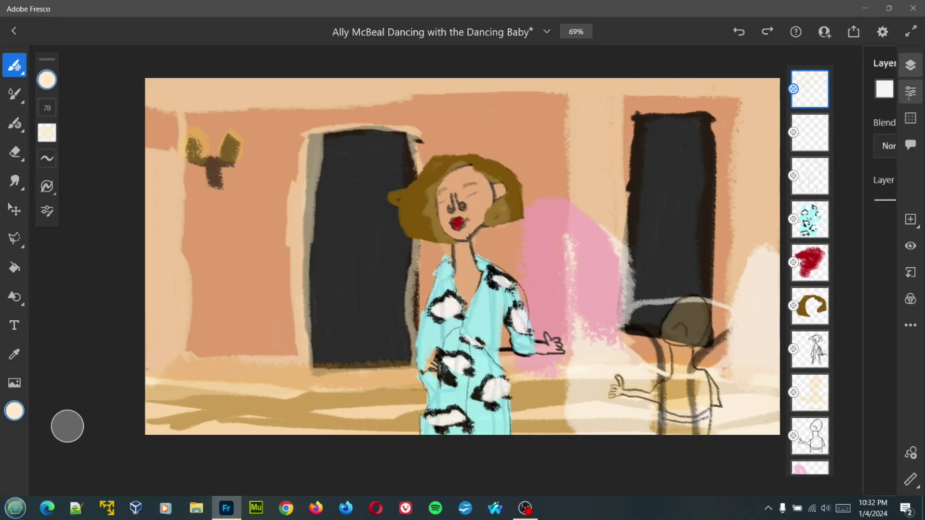
left_click(858, 147)
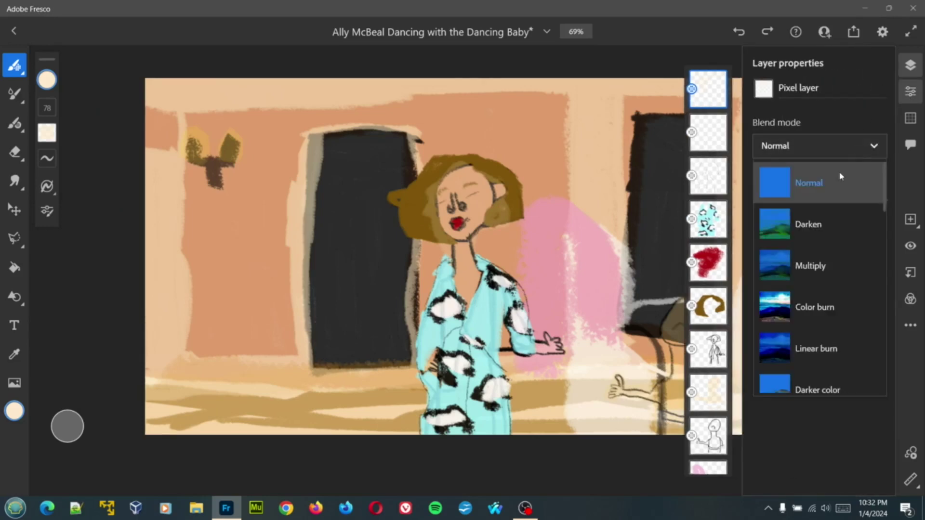
left_click(809, 273)
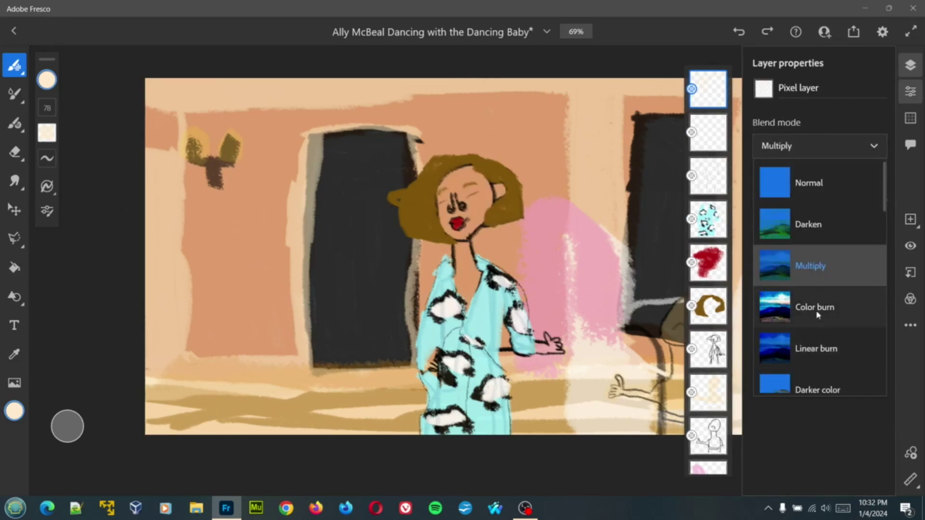
left_click(817, 313)
scroll(891, 193, "down", 10)
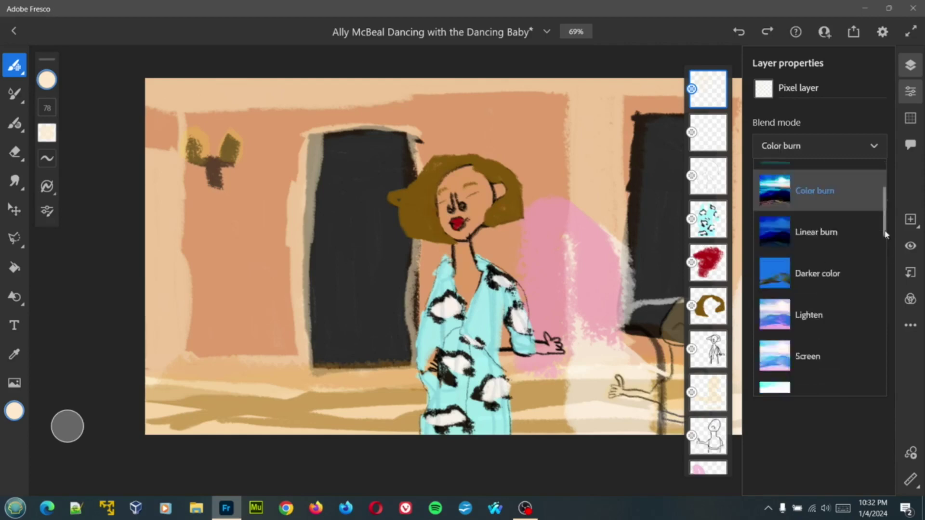
left_click(835, 229)
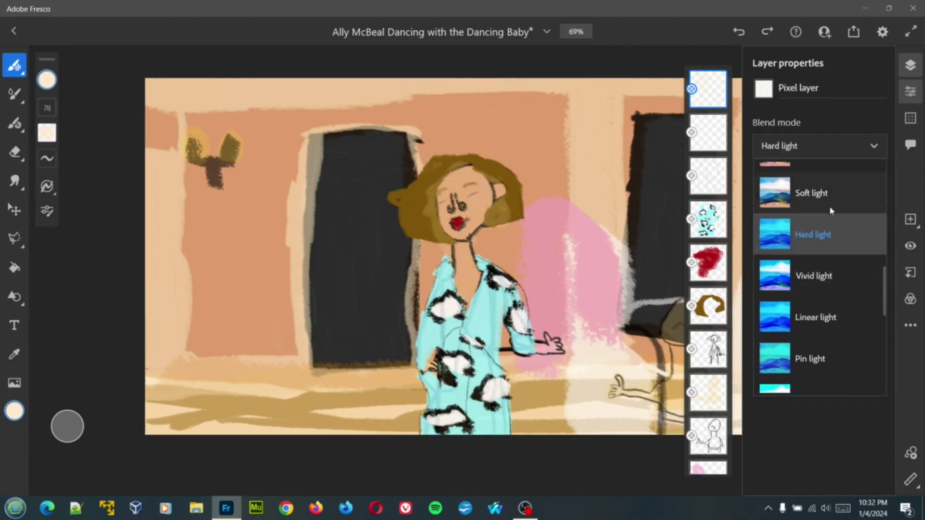
left_click(814, 363)
left_click(815, 320)
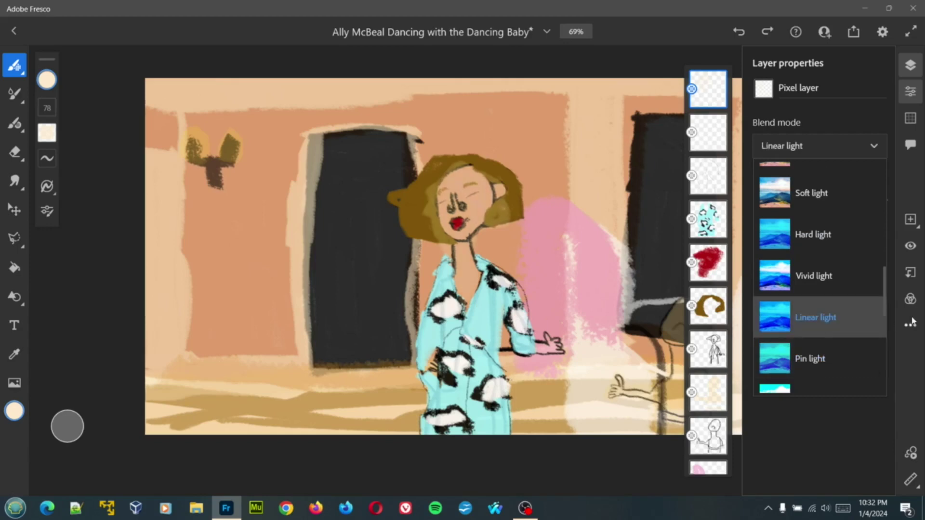
left_click(878, 140)
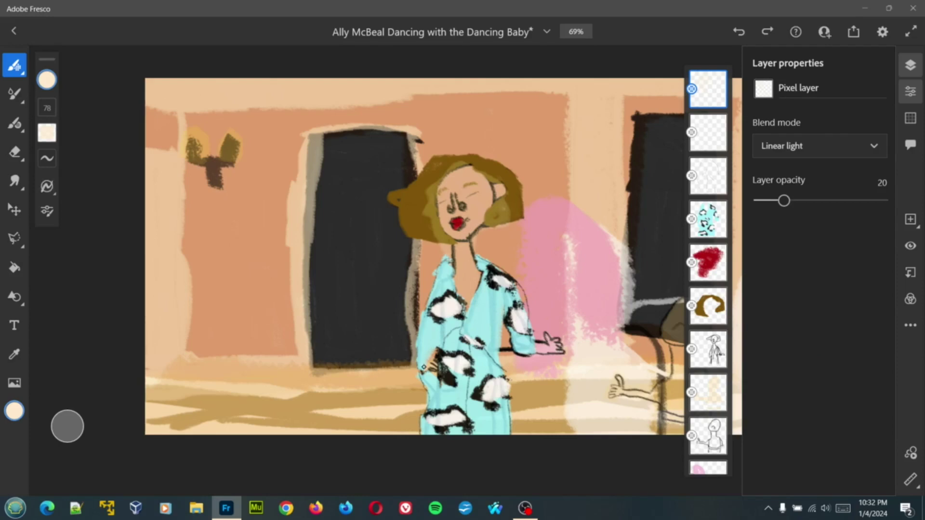
left_click(911, 87)
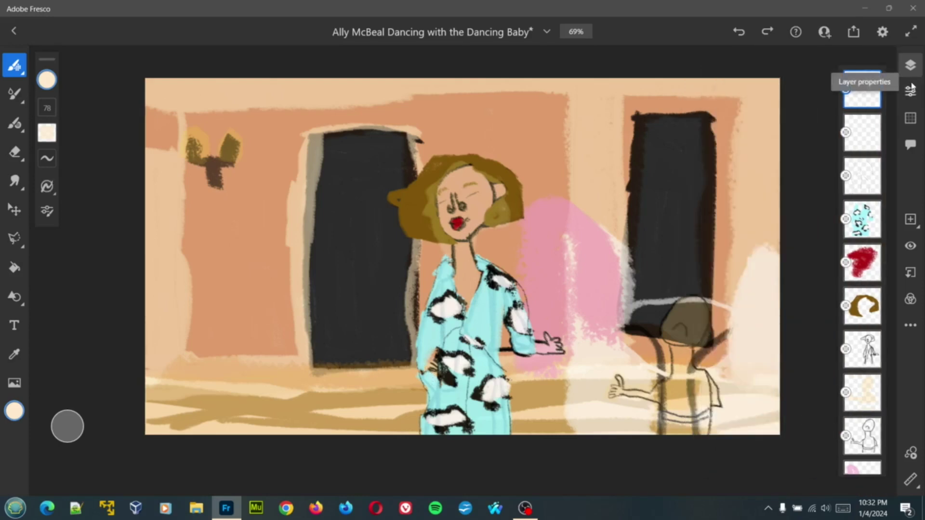
- Set the brush colour to a dark golden brown at 100% opacity
left_click(47, 80)
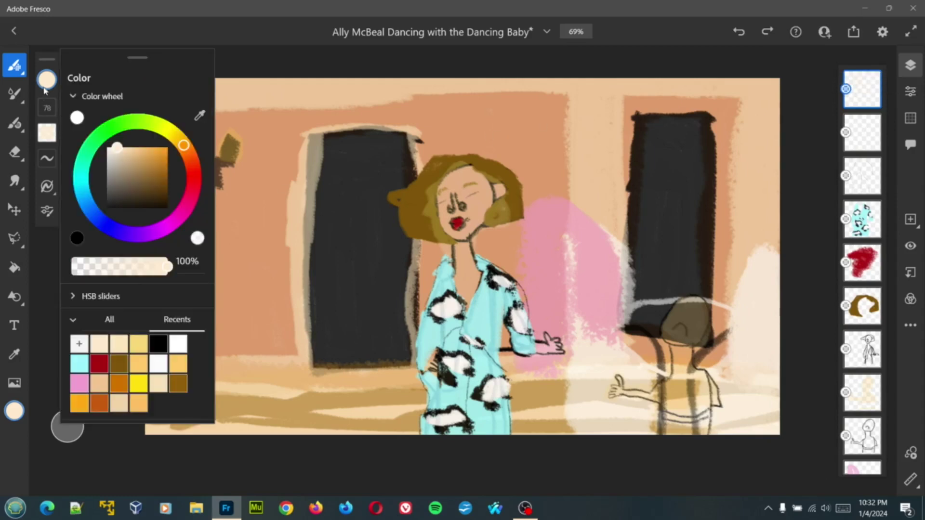
mouse_move(183, 146)
left_mouse_down()
mouse_move(188, 153)
mouse_move(166, 153)
mouse_move(146, 197)
mouse_move(167, 195)
mouse_move(154, 175)
mouse_move(167, 154)
mouse_move(170, 178)
mouse_move(168, 154)
mouse_move(190, 159)
mouse_move(181, 142)
left_mouse_up()
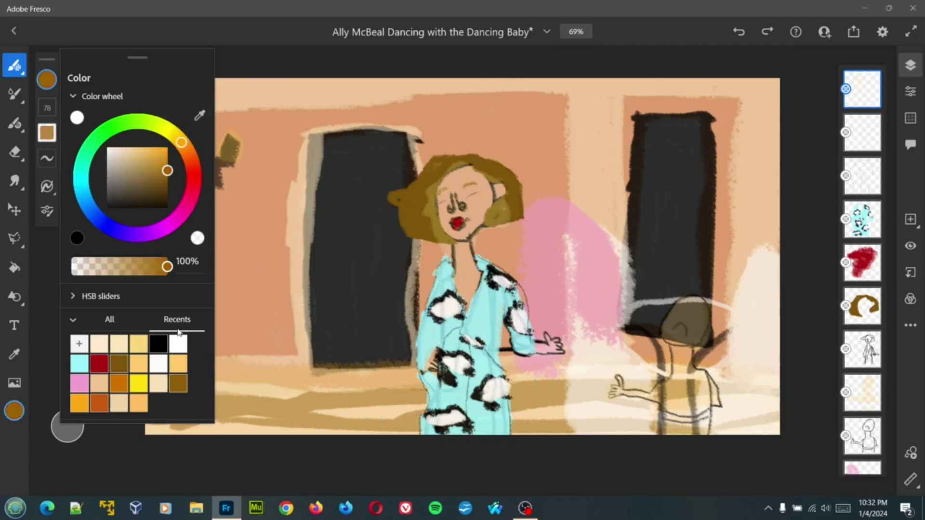
left_click(107, 465)
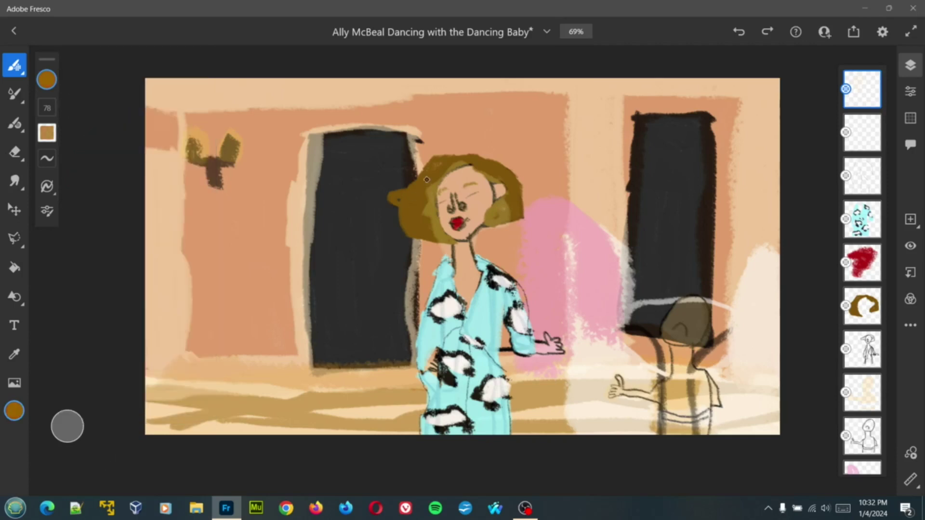
- Try painting golden brown over the woman's hair on the cream skin layer and undo the strokes
mouse_move(426, 180)
left_mouse_down()
mouse_move(432, 233)
mouse_move(430, 181)
left_mouse_up()
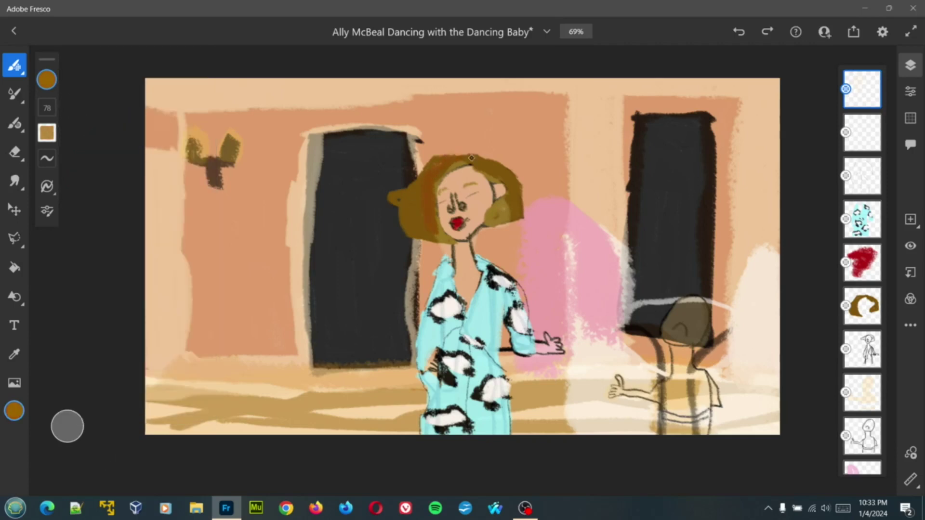
mouse_move(507, 211)
left_mouse_down()
mouse_move(492, 222)
mouse_move(509, 214)
left_mouse_up()
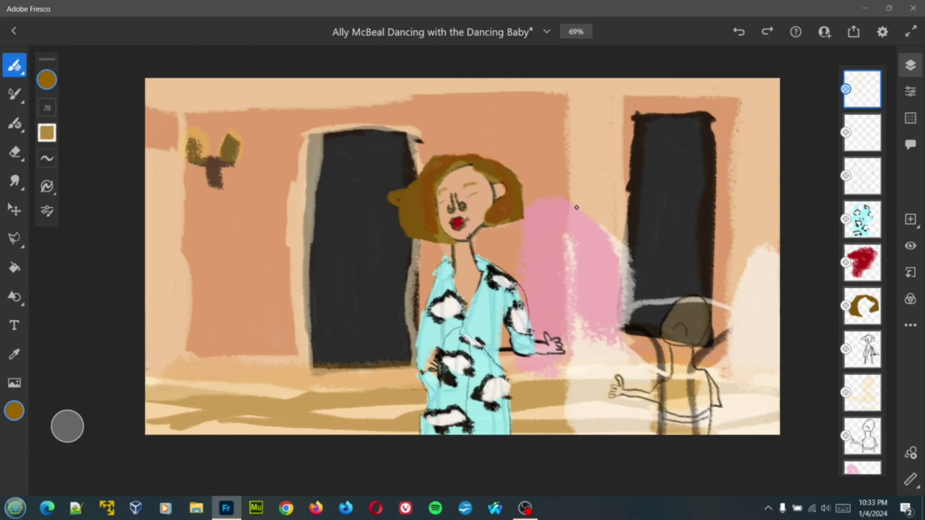
key("ctrl+z")
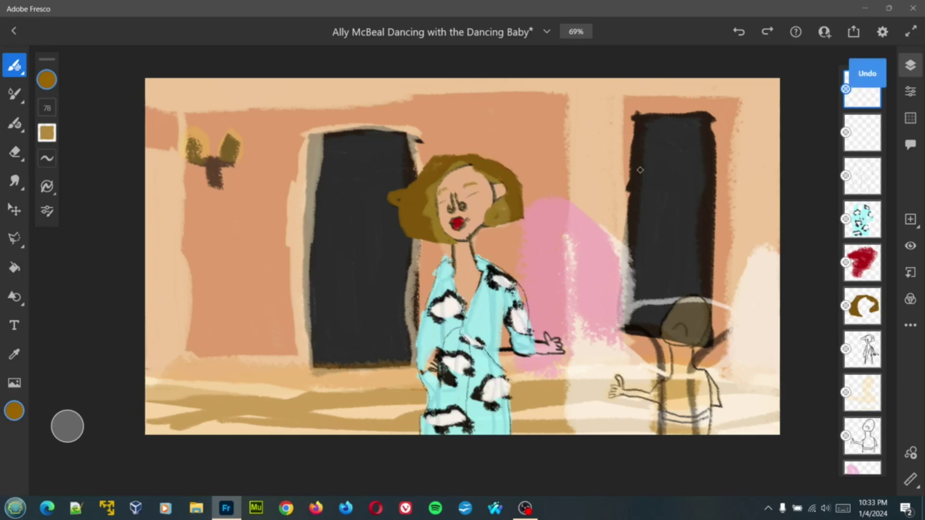
- Add an empty layer on top of the stack and paint the woman's hair golden brown, widening its outline on both sides of the face
left_click(870, 99)
left_click(875, 141)
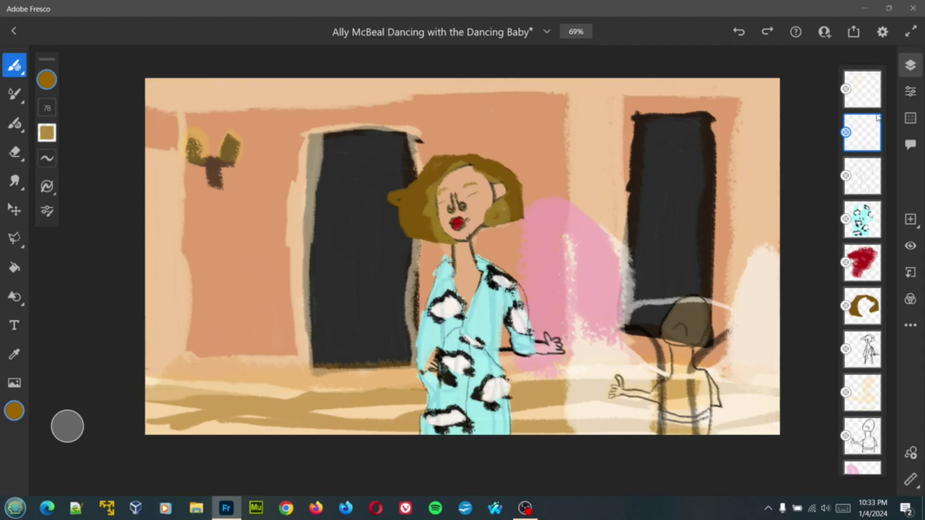
left_click(866, 94)
left_click(866, 94)
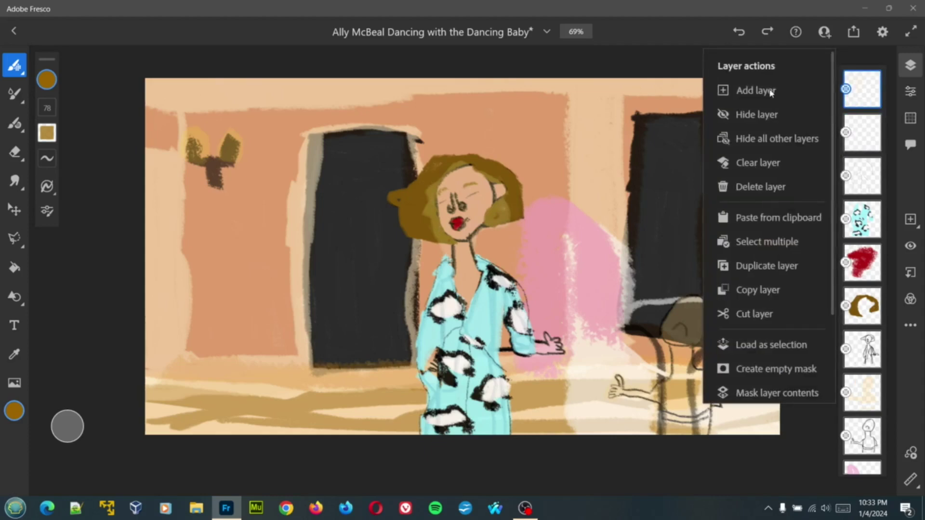
left_click(771, 92)
mouse_move(425, 192)
left_mouse_down()
mouse_move(441, 248)
mouse_move(430, 189)
left_mouse_up()
mouse_move(447, 240)
left_mouse_down()
mouse_move(400, 228)
mouse_move(420, 189)
mouse_move(399, 195)
mouse_move(382, 230)
mouse_move(429, 235)
mouse_move(416, 220)
left_mouse_up()
mouse_move(396, 227)
left_mouse_down()
mouse_move(444, 159)
mouse_move(456, 157)
mouse_move(421, 187)
mouse_move(467, 160)
mouse_move(517, 184)
mouse_move(515, 216)
mouse_move(486, 224)
mouse_move(512, 202)
mouse_move(491, 212)
mouse_move(511, 200)
mouse_move(507, 172)
mouse_move(491, 172)
mouse_move(501, 184)
mouse_move(492, 181)
mouse_move(468, 160)
mouse_move(504, 168)
mouse_move(457, 150)
mouse_move(432, 164)
mouse_move(392, 227)
left_mouse_up()
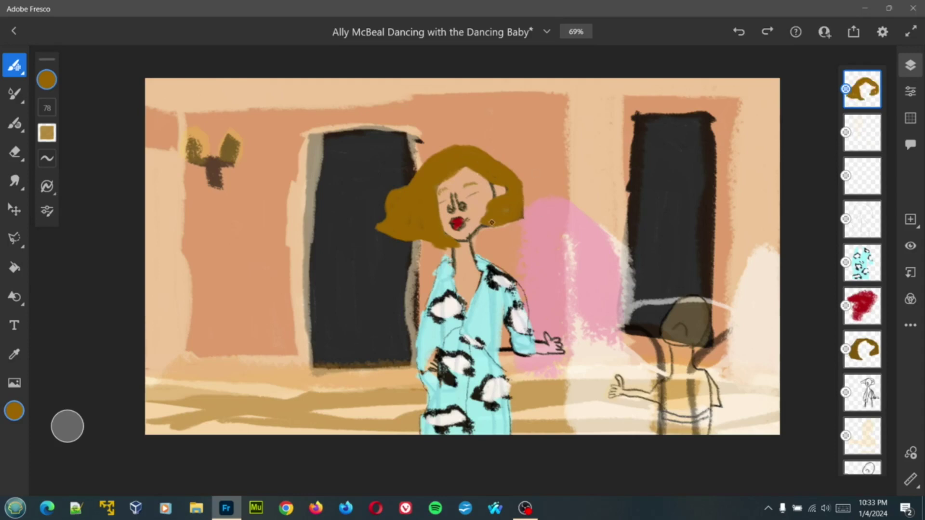
mouse_move(491, 223)
left_mouse_down()
mouse_move(501, 235)
mouse_move(523, 217)
mouse_move(493, 235)
mouse_move(511, 226)
left_mouse_up()
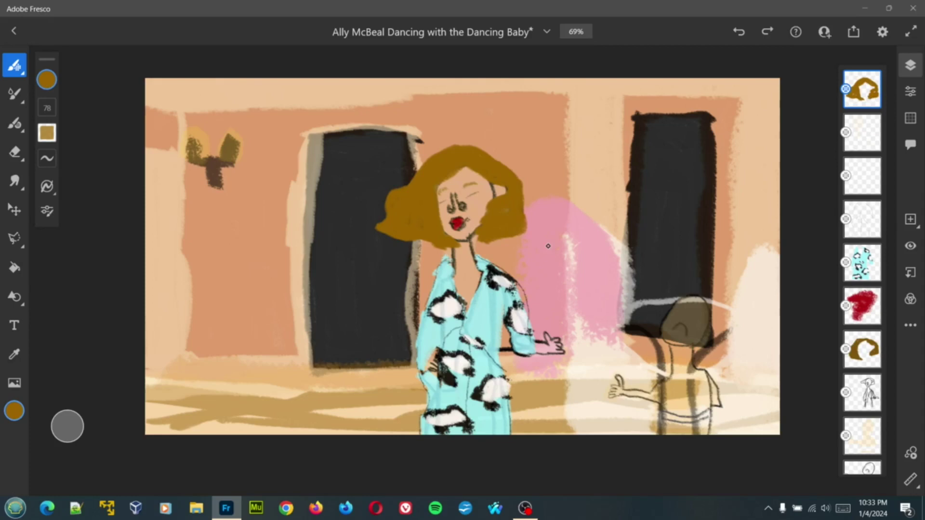
- Lower the opacity of the new golden brown hair layer to about 55, keeping the Normal blend mode
left_click(911, 92)
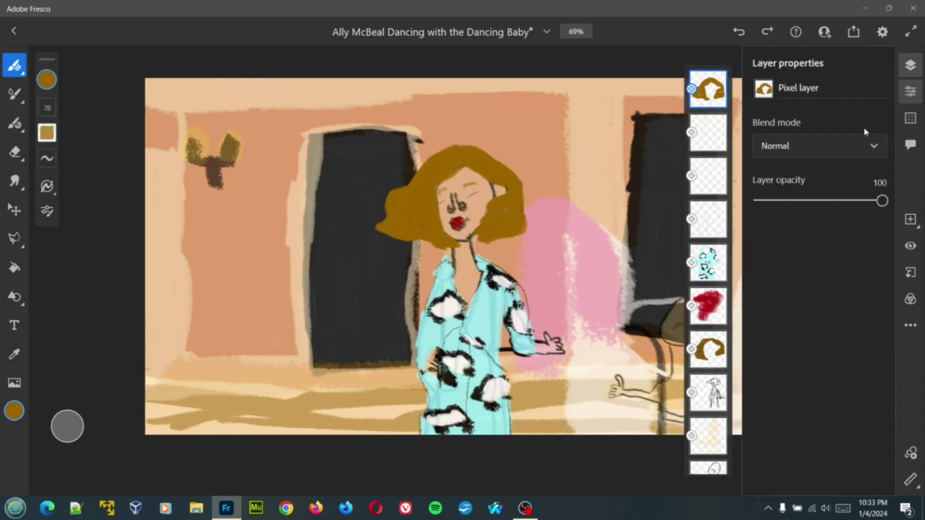
left_click(825, 200)
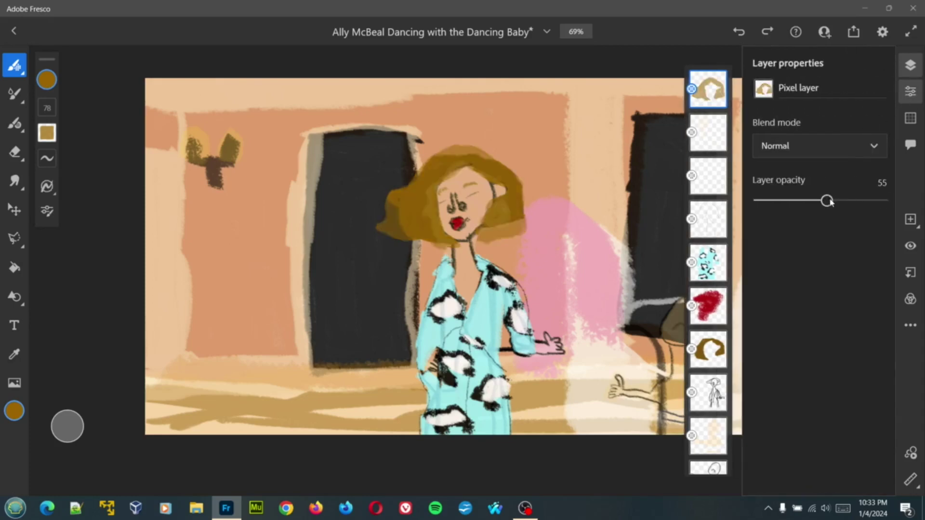
mouse_move(826, 201)
left_mouse_down()
mouse_move(865, 204)
mouse_move(796, 201)
mouse_move(825, 202)
left_mouse_up()
left_click(912, 91)
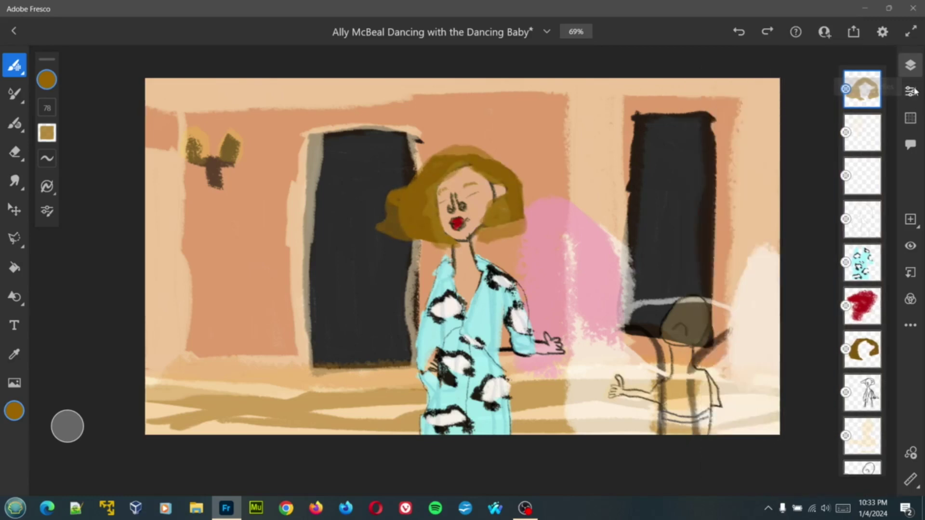
- Save the painting, export it as a PNG image and return to the canvas
key("ctrl+s")
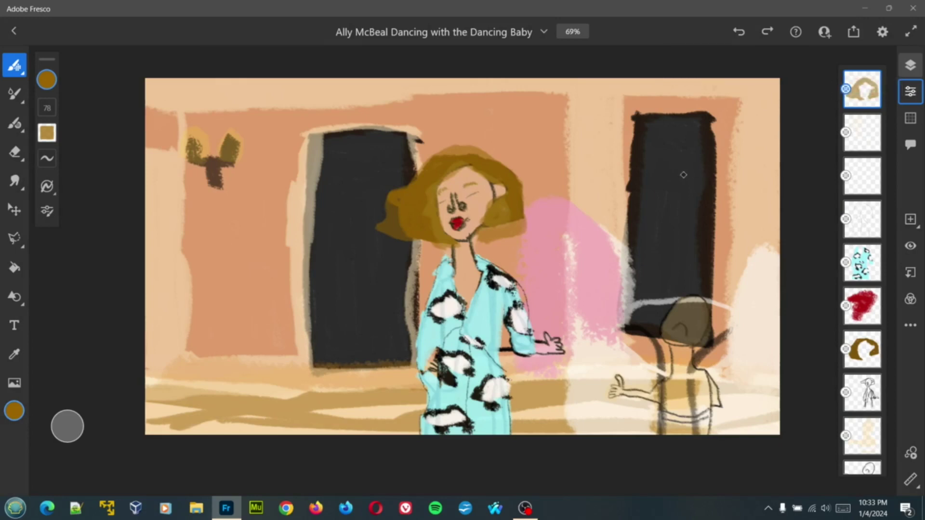
left_click(853, 32)
left_click(781, 66)
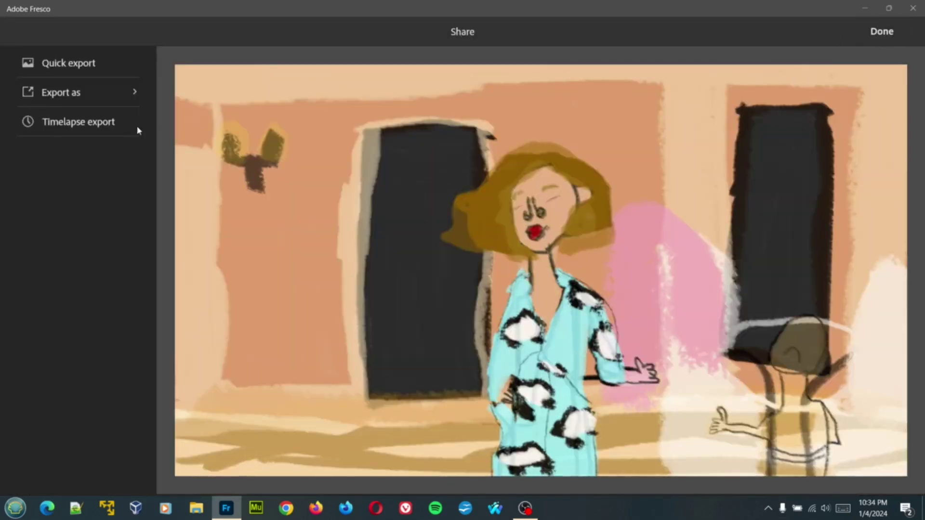
left_click(53, 97)
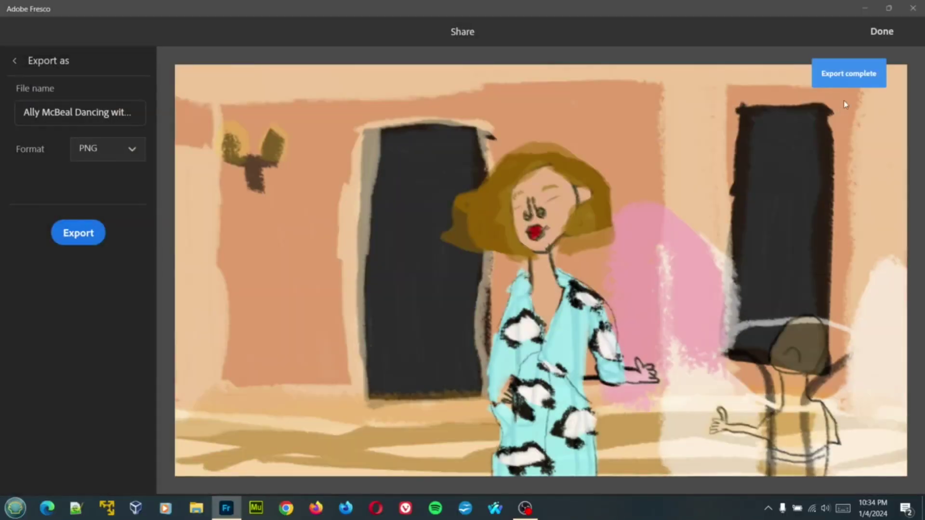
left_click(881, 29)
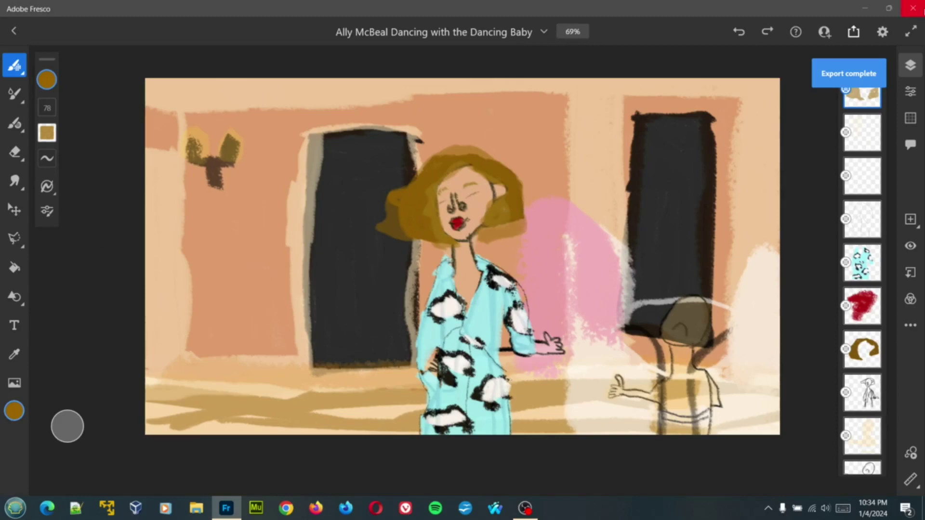